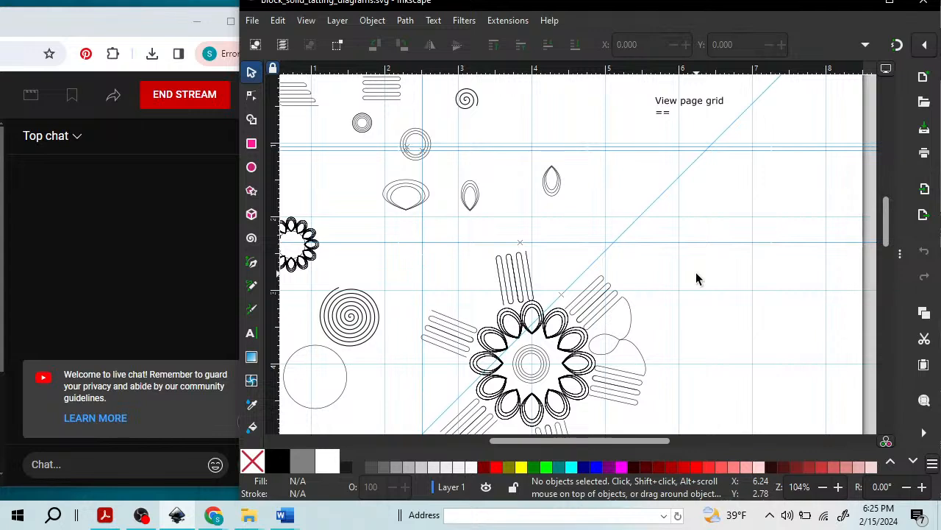
Switch to the browser and post the message "Hello and Welcome" in the YouTube live chat.
click(108, 462)
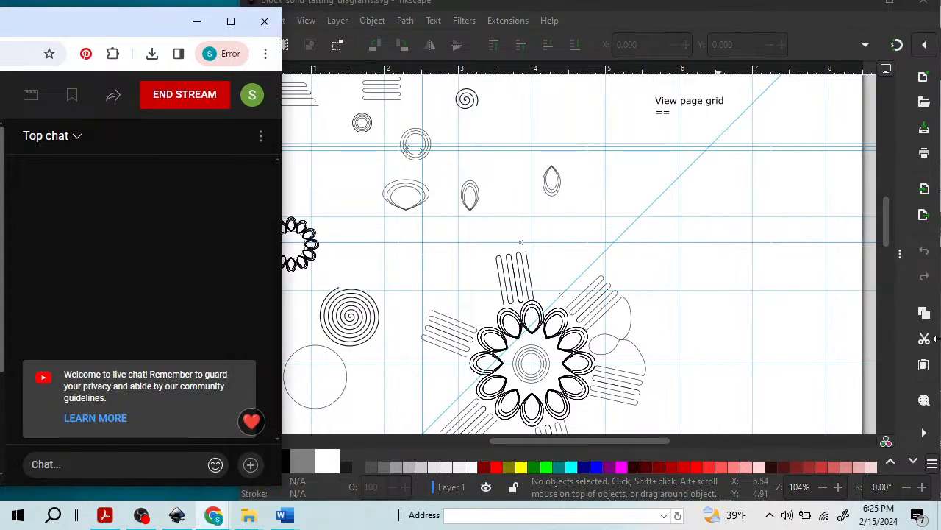
text(H)
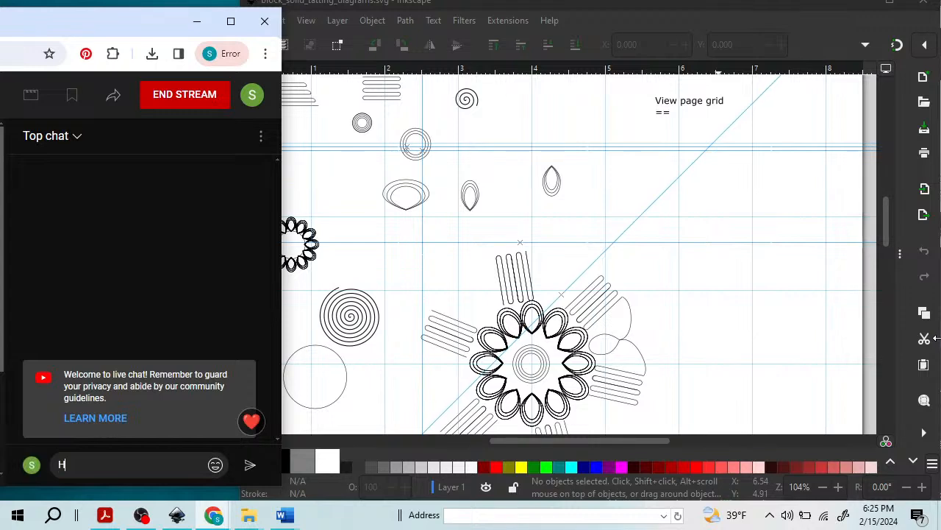
click(937, 338)
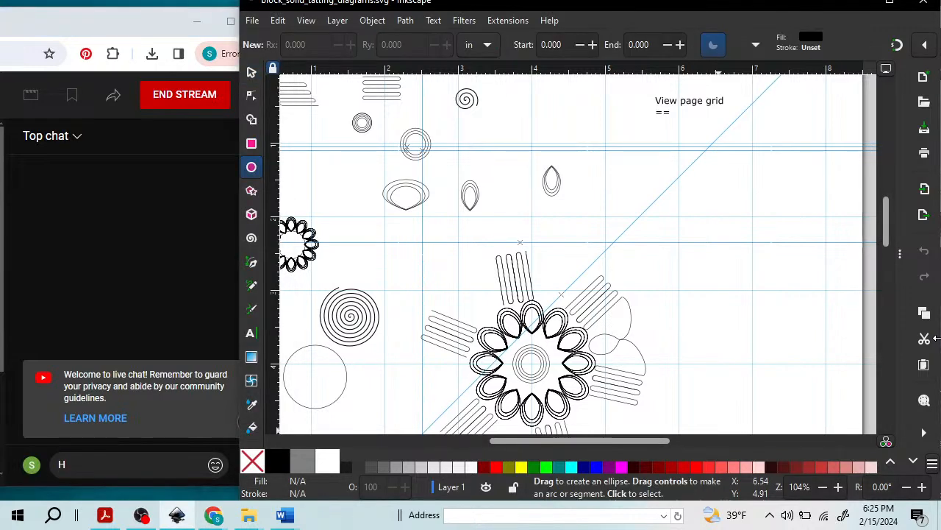
key(o)
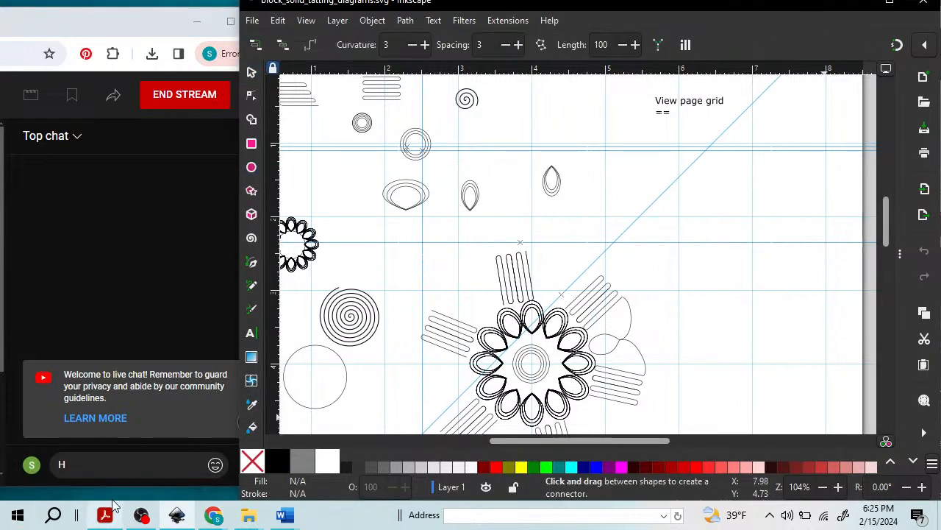
click(120, 464)
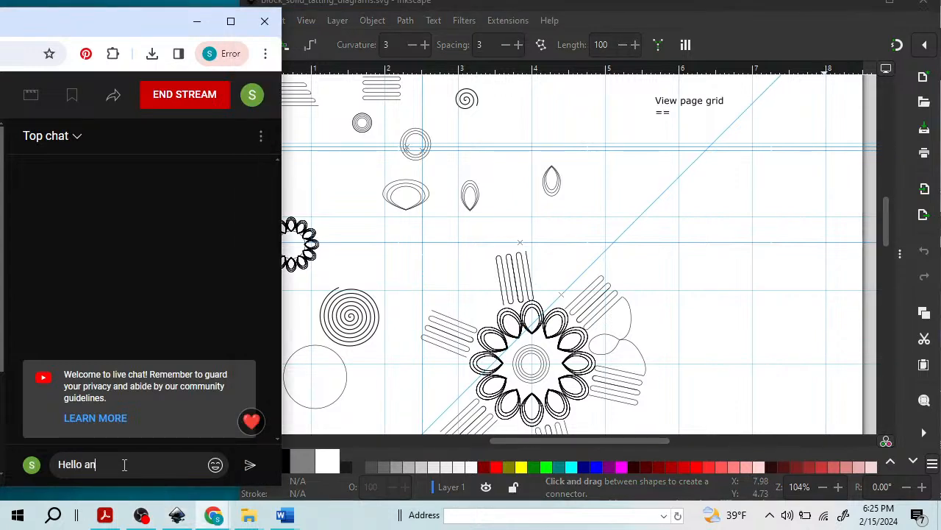
text(ello and Welcome)
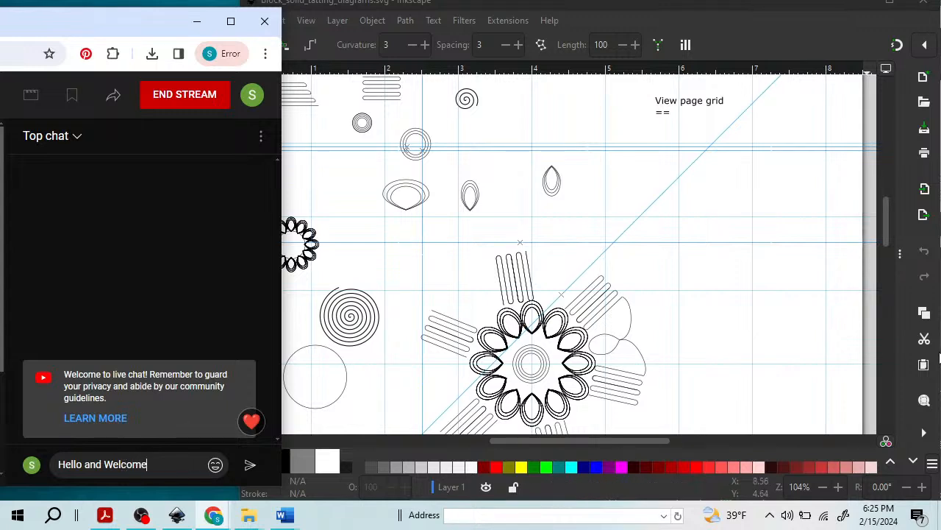
key(Return)
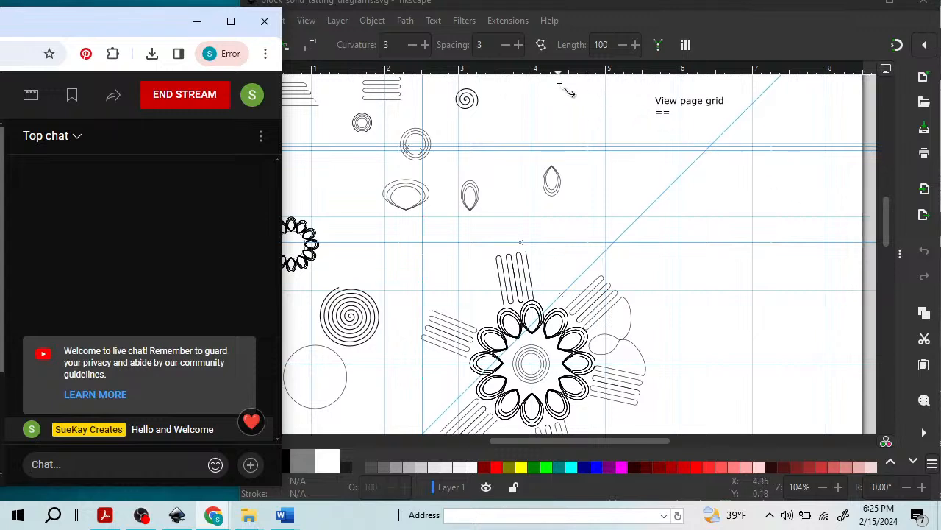
click(520, 127)
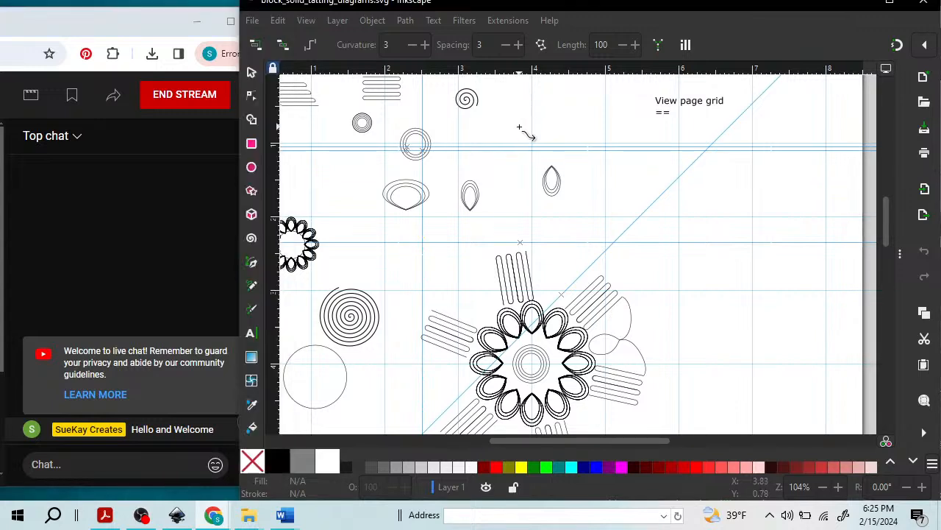
click(593, 127)
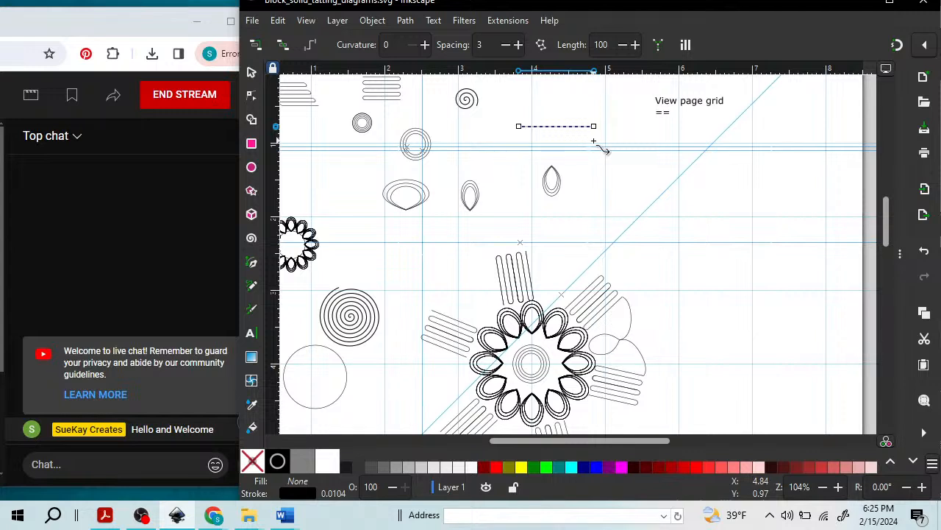
click(594, 142)
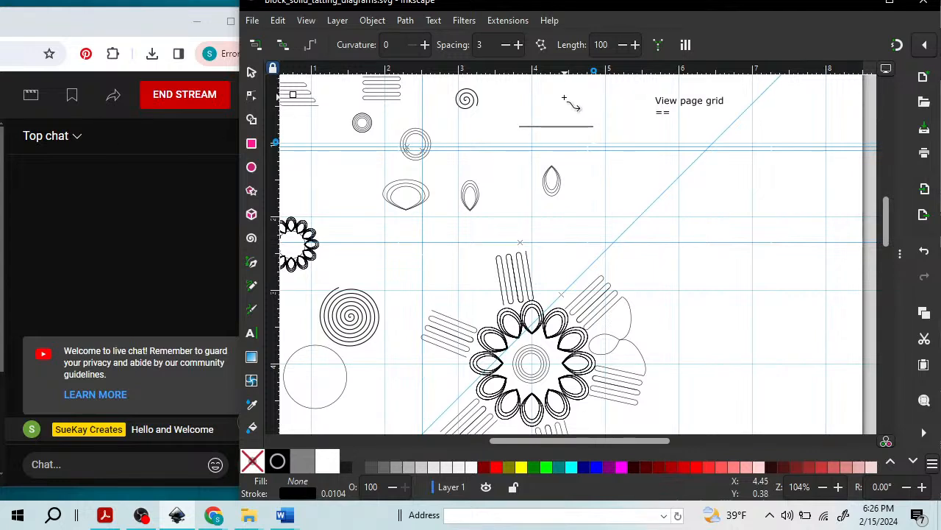
key(s)
click(563, 125)
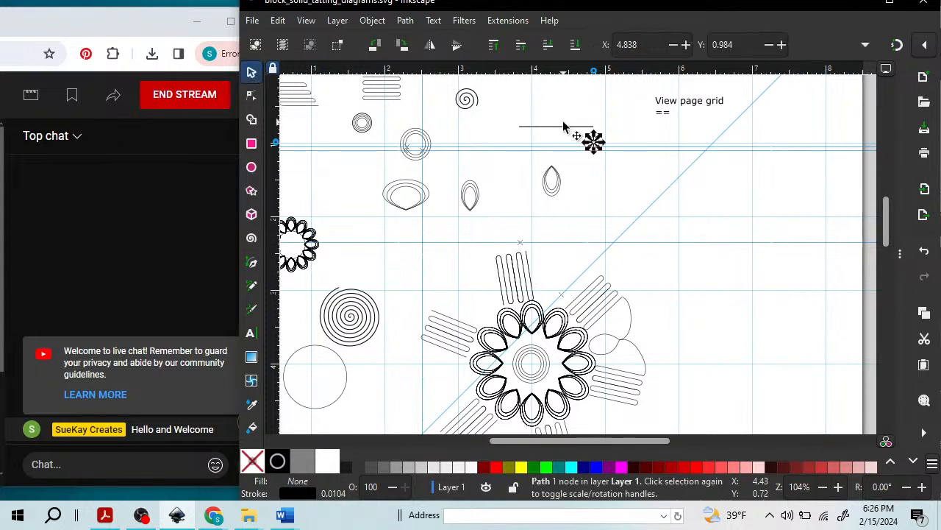
drag(557, 129, 553, 131)
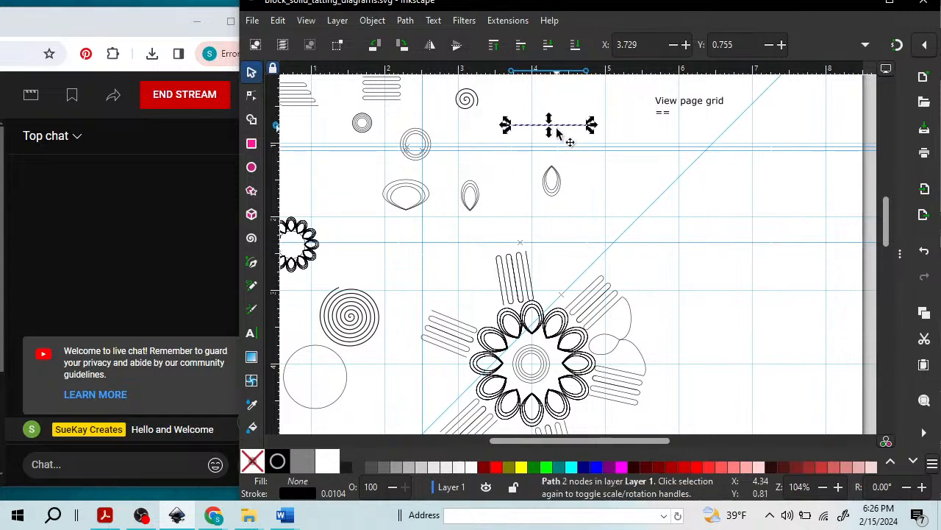
click(644, 165)
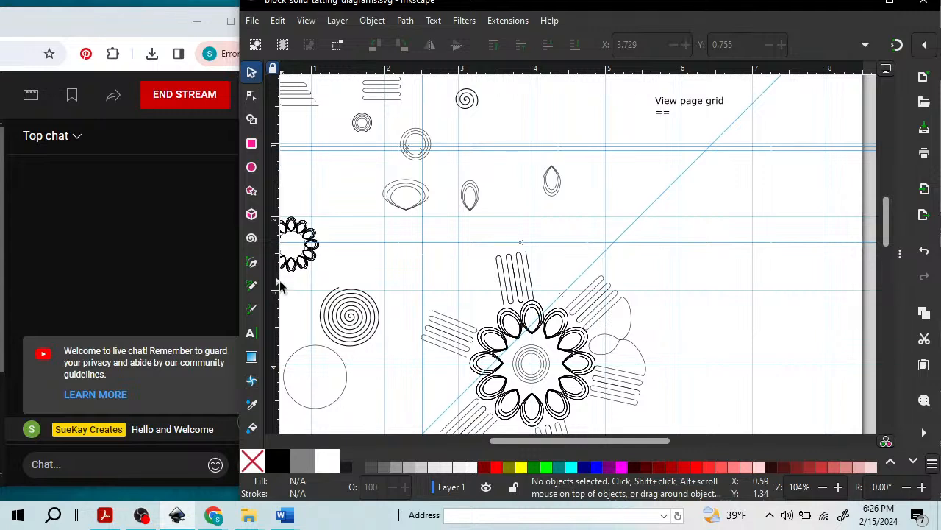
click(252, 263)
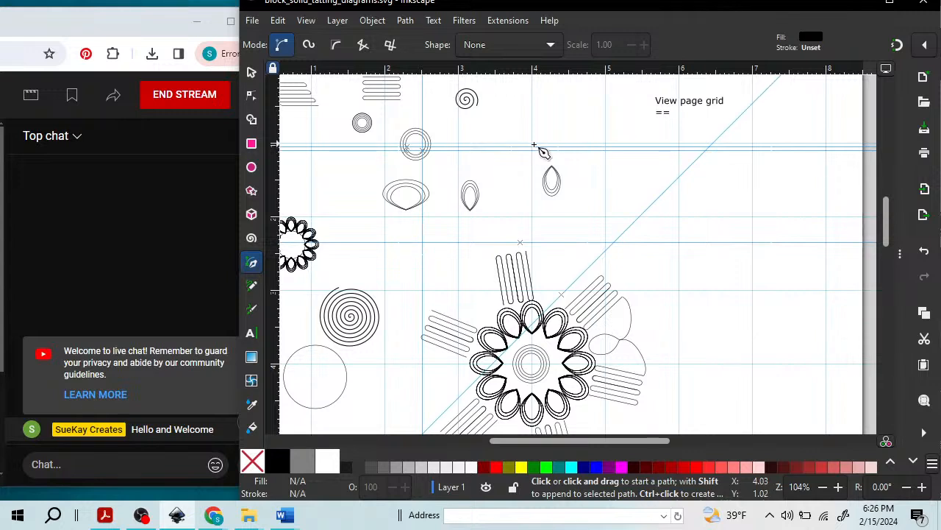
click(251, 72)
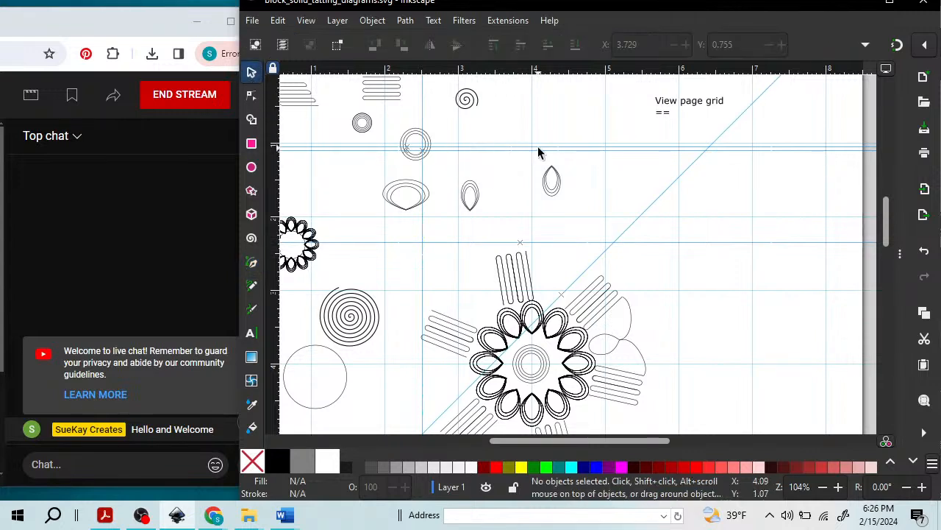
drag(536, 142, 541, 147)
Draw an open corner path, about 0.5 in horizontally along the 2.35 in guide plus a short downward segment, with no fill and a black stroke.
scroll(657, 170, down, 2)
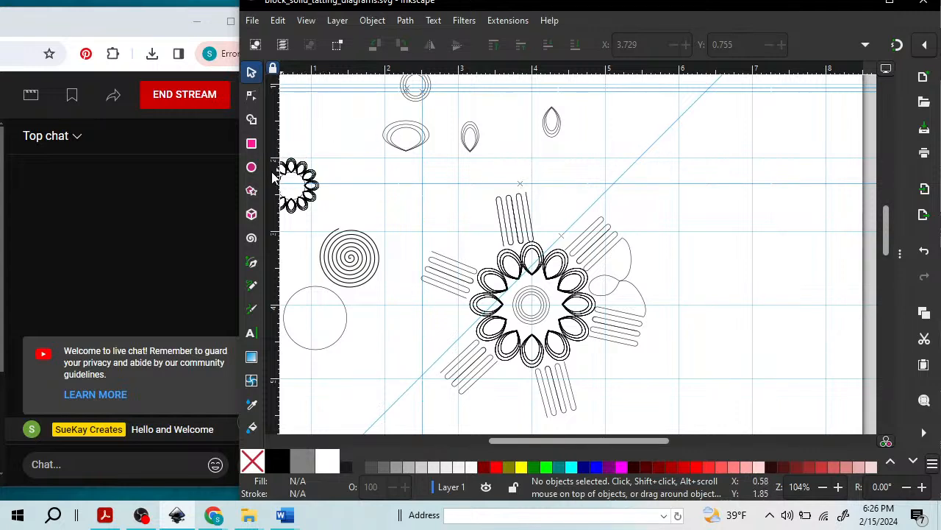
click(252, 263)
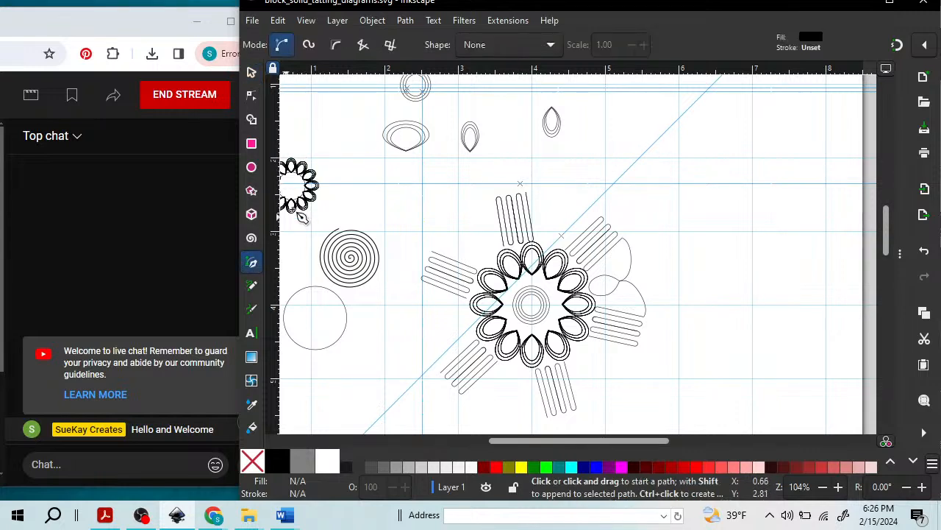
click(383, 183)
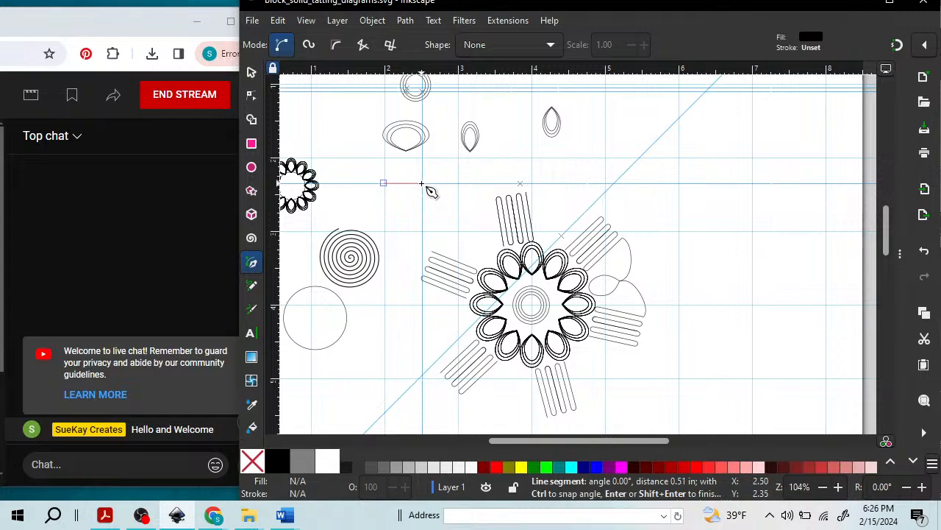
click(421, 183)
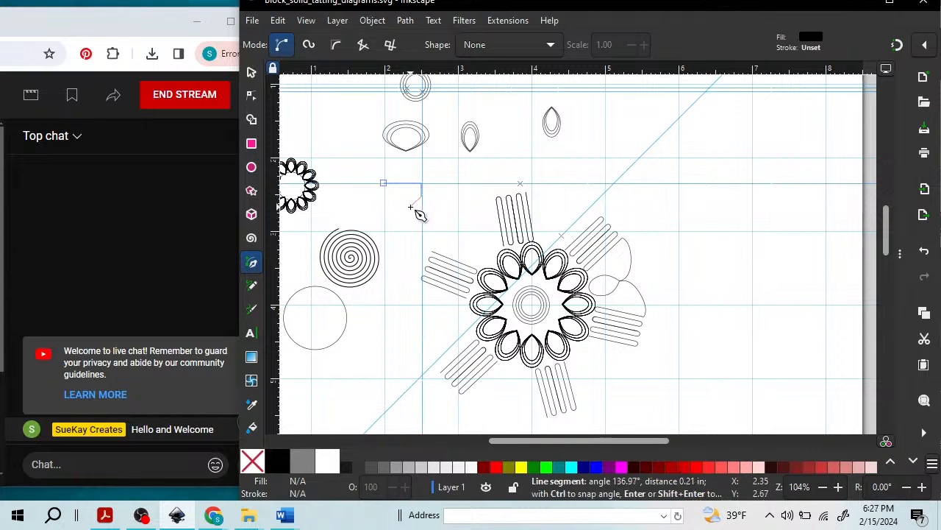
key(Return)
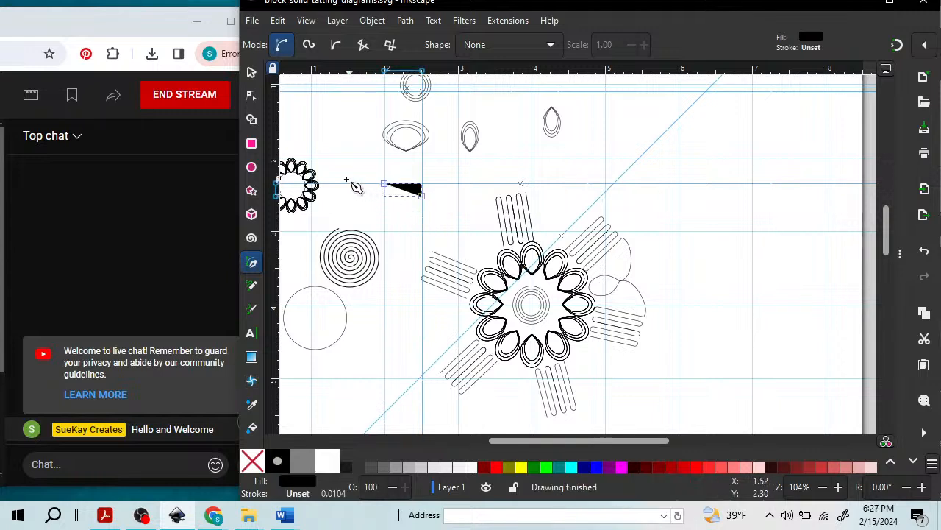
click(252, 461)
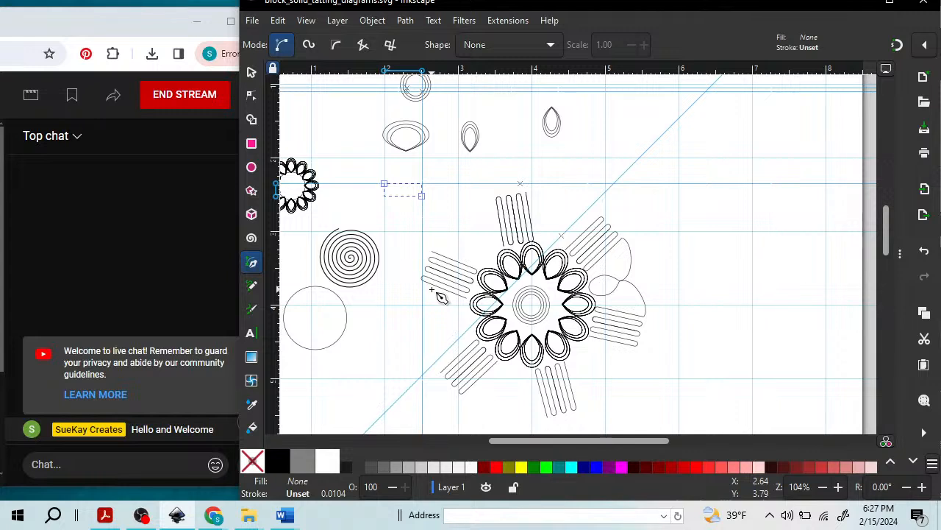
shift+click(280, 463)
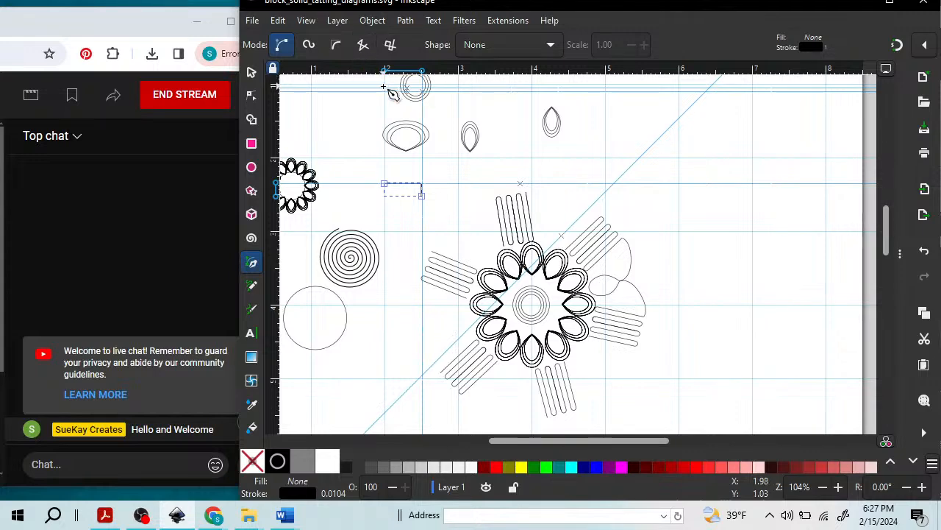
Try duplicating the corner path and flipping the copy both vertically and horizontally.
scroll(383, 86, up, 1)
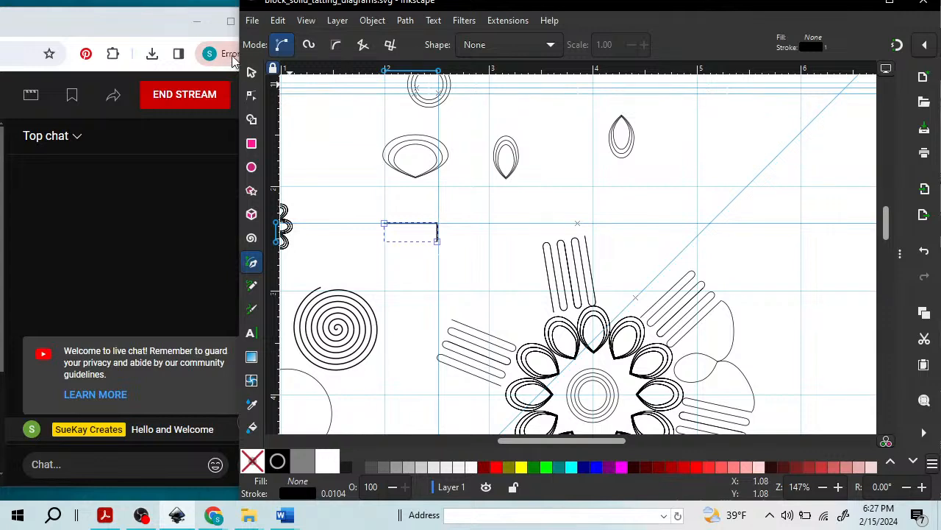
click(251, 71)
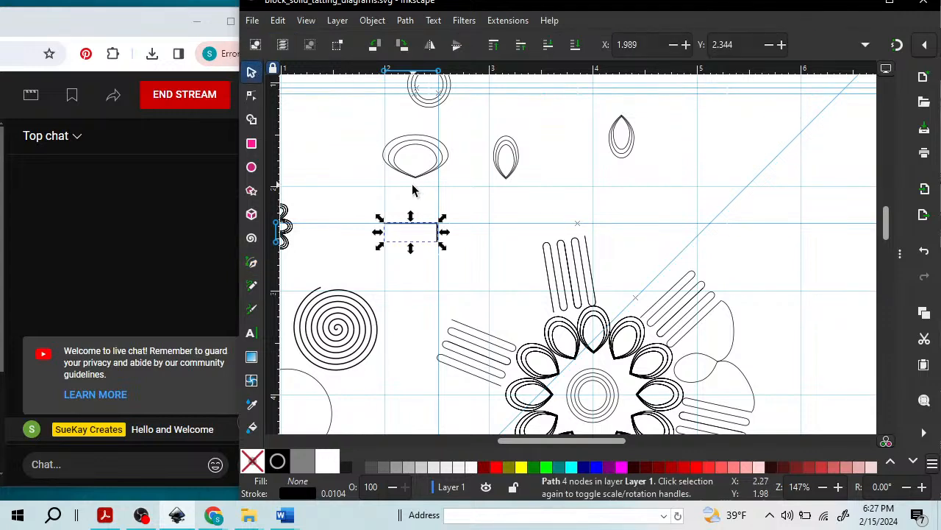
click(457, 49)
click(431, 49)
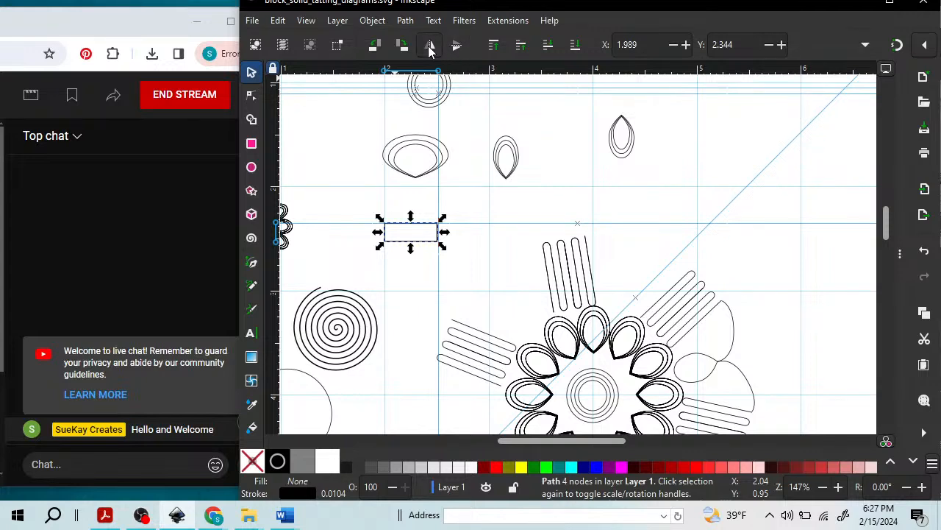
Shift the flipped copy down to Y 2.469 in and flip it vertically.
key(Down)
key(Down)
key(Down)
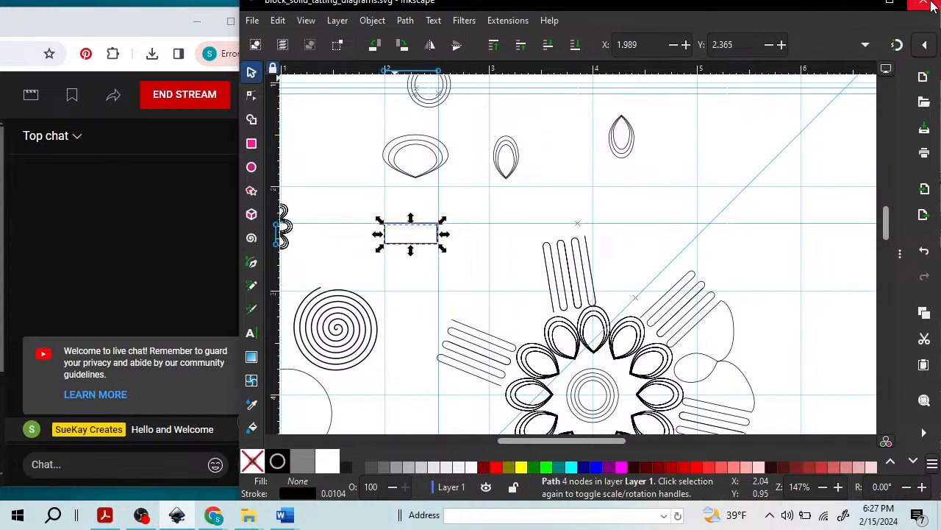
key(Down)
key(Down)
key(Down)
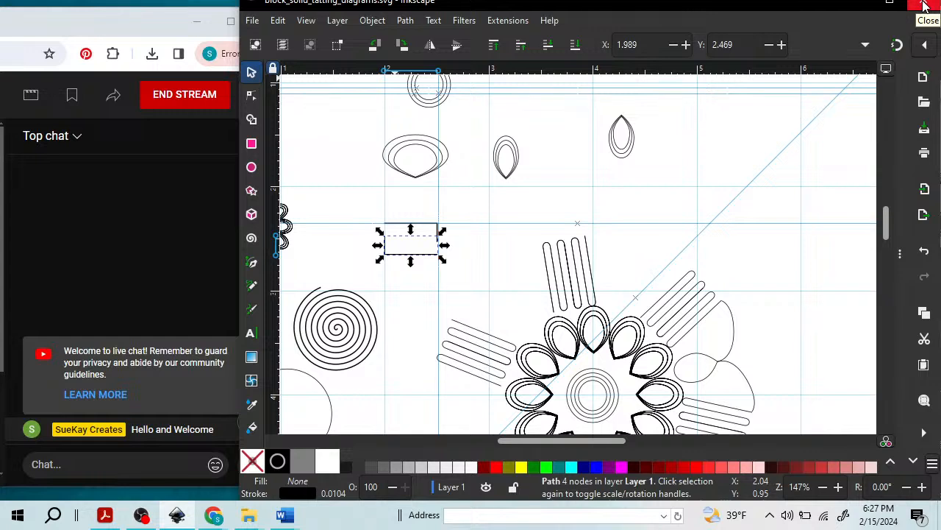
click(456, 46)
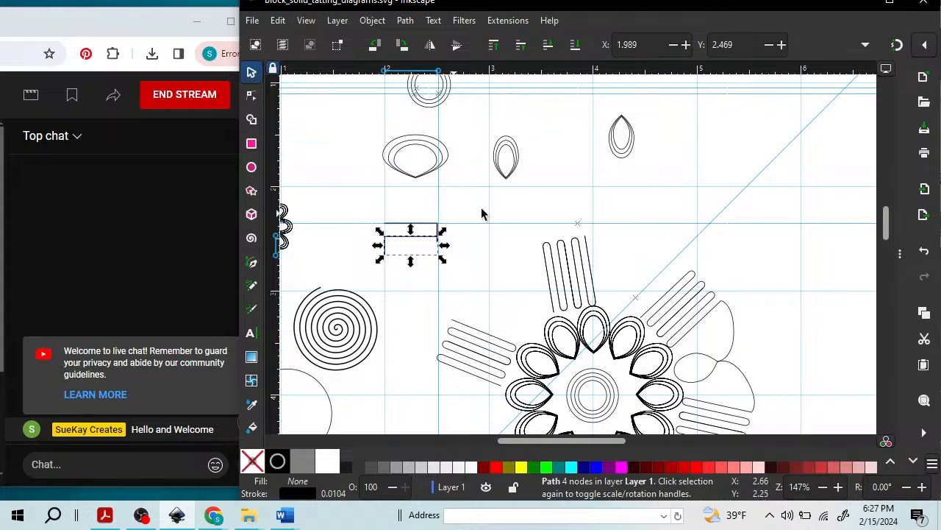
key(Down)
key(Down)
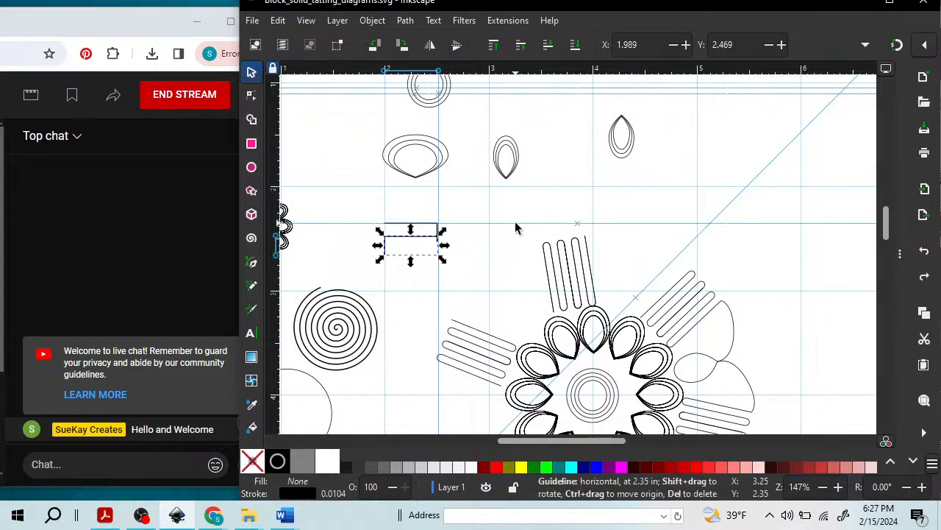
Undo the flips and the downward move of the copied corner path.
key(Up)
key(Up)
key(Up)
key(Up)
key(Up)
key(Up)
key(Up)
key(Up)
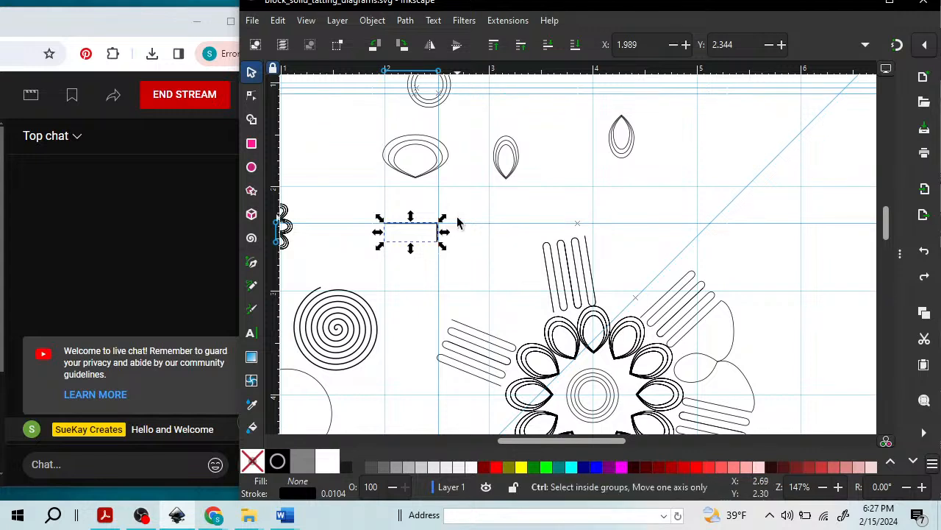
Flip a copy of the corner path horizontally over the original to form a three-sided outline open at the bottom.
drag(397, 69, 394, 66)
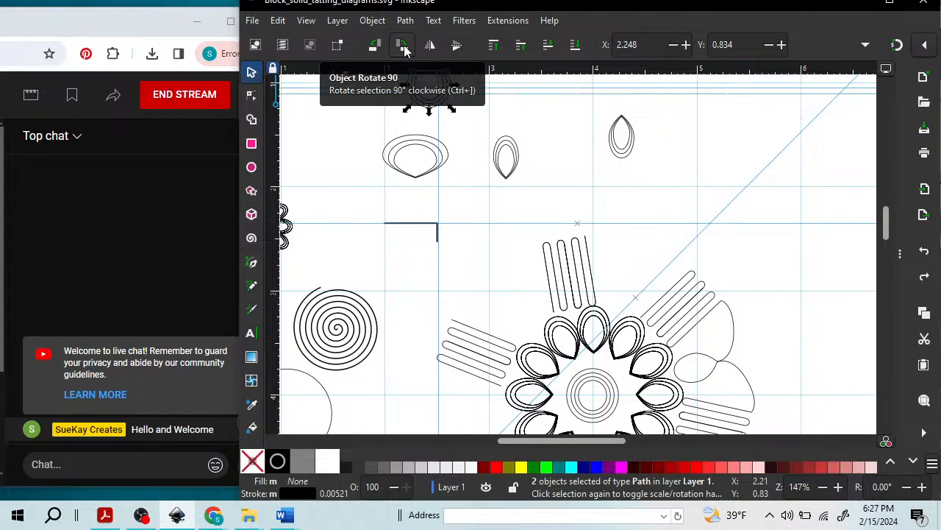
click(431, 47)
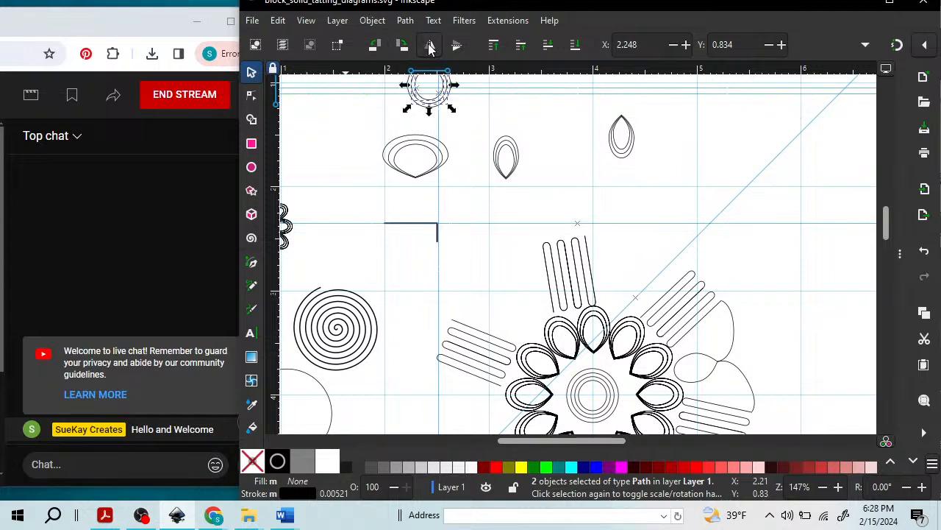
click(425, 222)
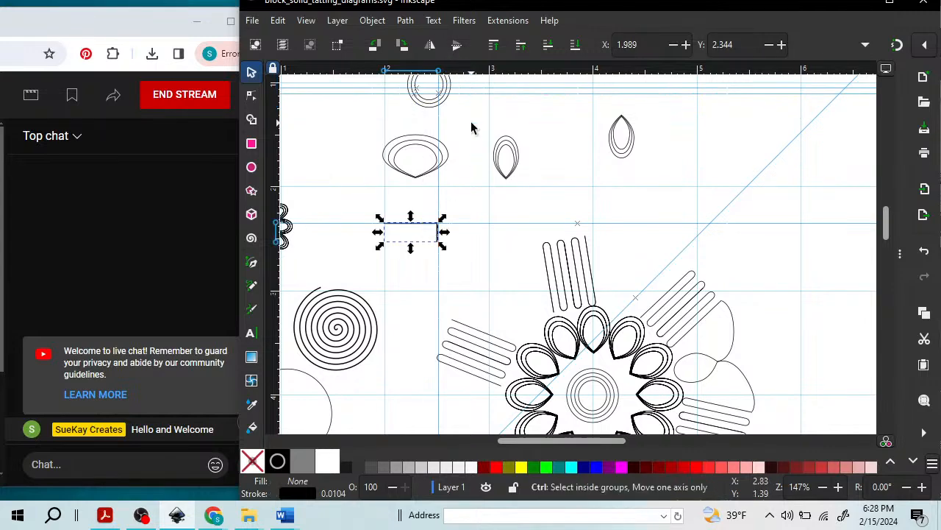
scroll(472, 128, up, 15)
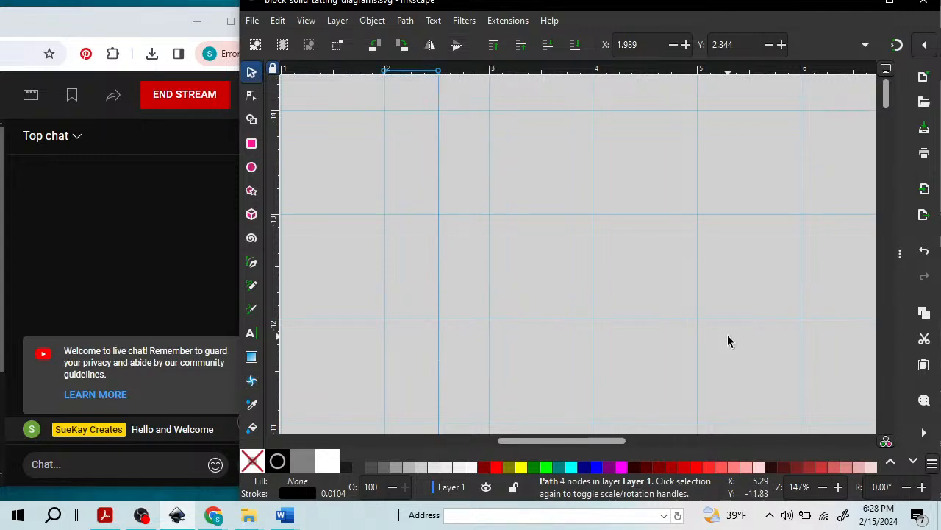
click(925, 402)
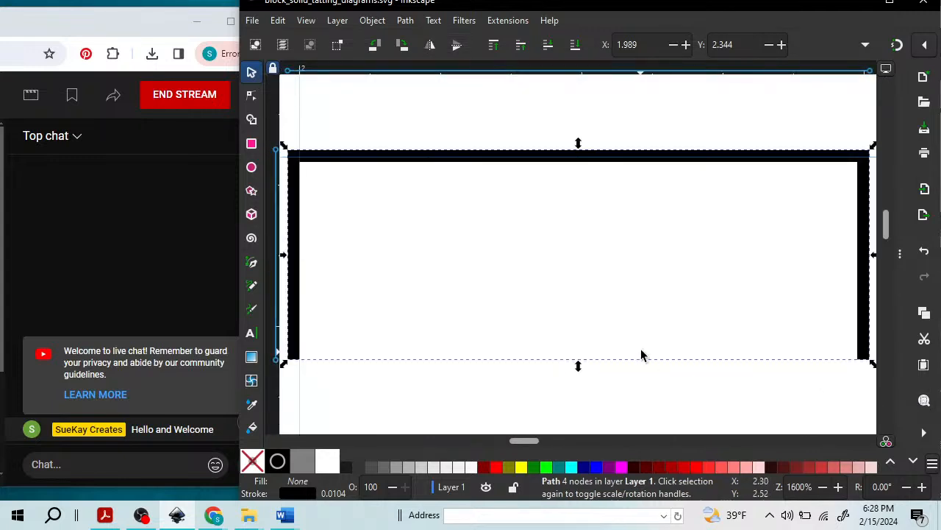
Move the corner path with the left leg down to X 1.997 in, Y 2.520 in, below the right-leg corner path.
key(minus)
key(minus)
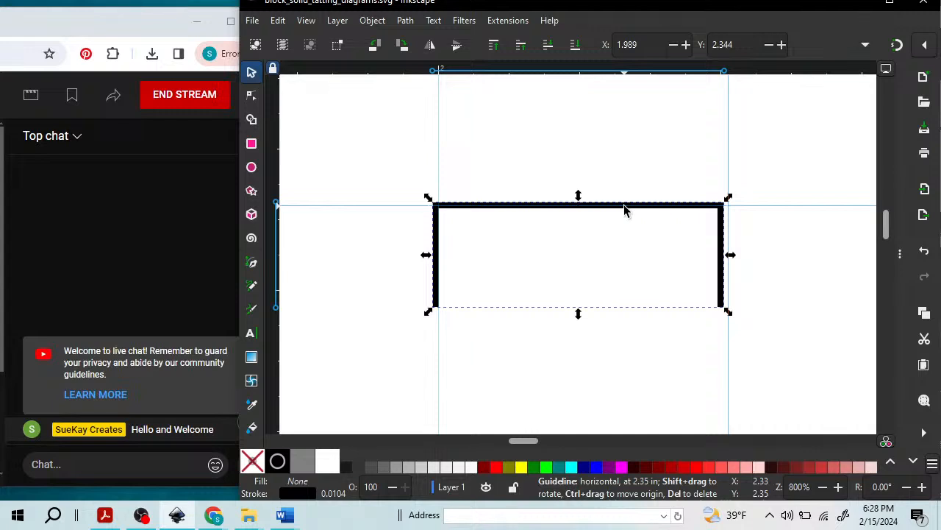
mouse_move(624, 211)
mouse_down()
mouse_move(624, 280)
mouse_move(613, 210)
mouse_up()
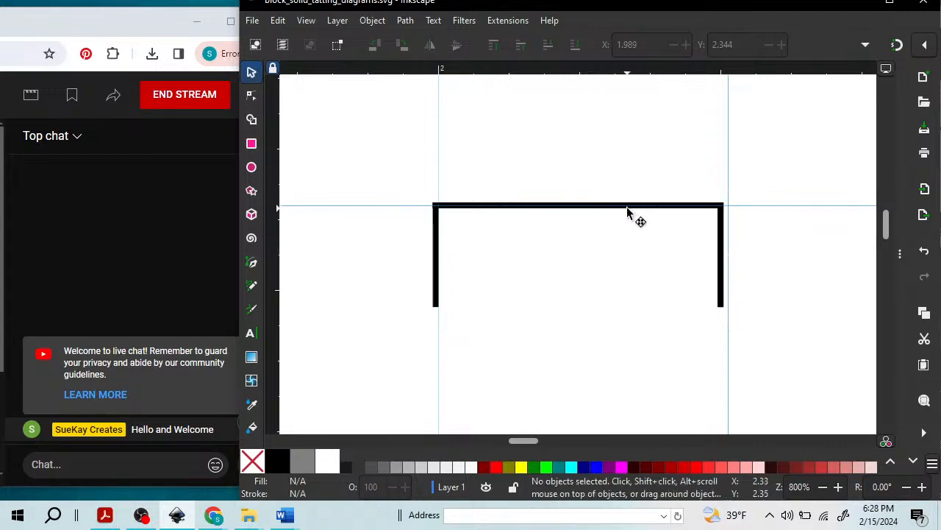
drag(628, 212, 630, 190)
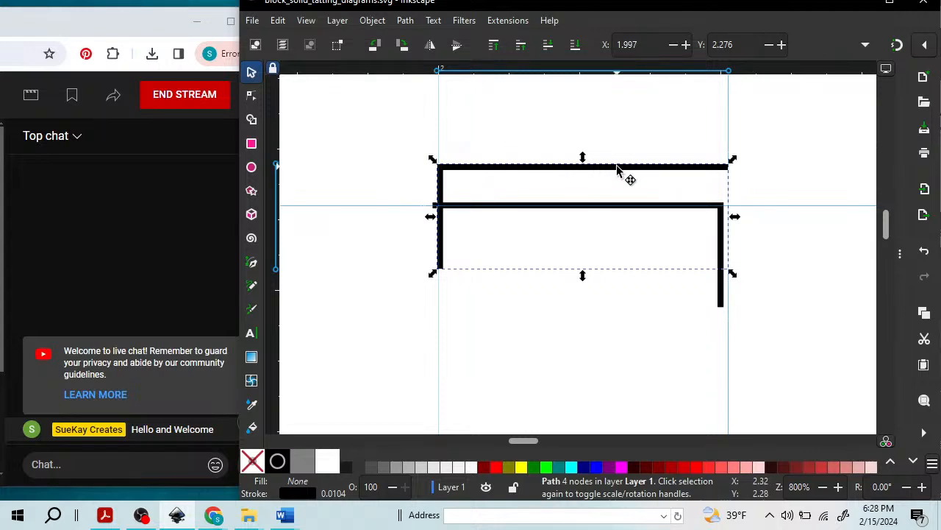
drag(617, 167, 620, 308)
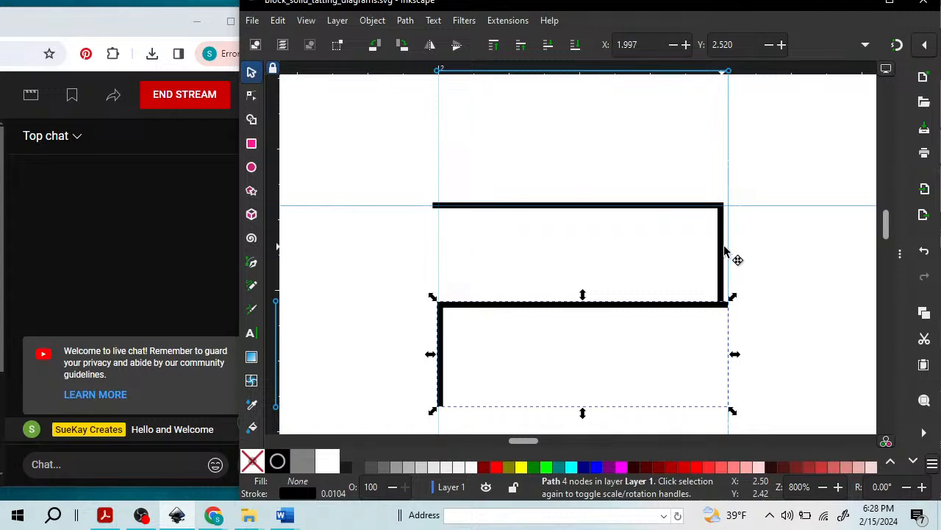
Delete the extra overlapping copy of the right-leg corner path and shift the remaining one to the guides at X 1.998, Y 2.345 in.
drag(721, 251, 760, 192)
key(Delete)
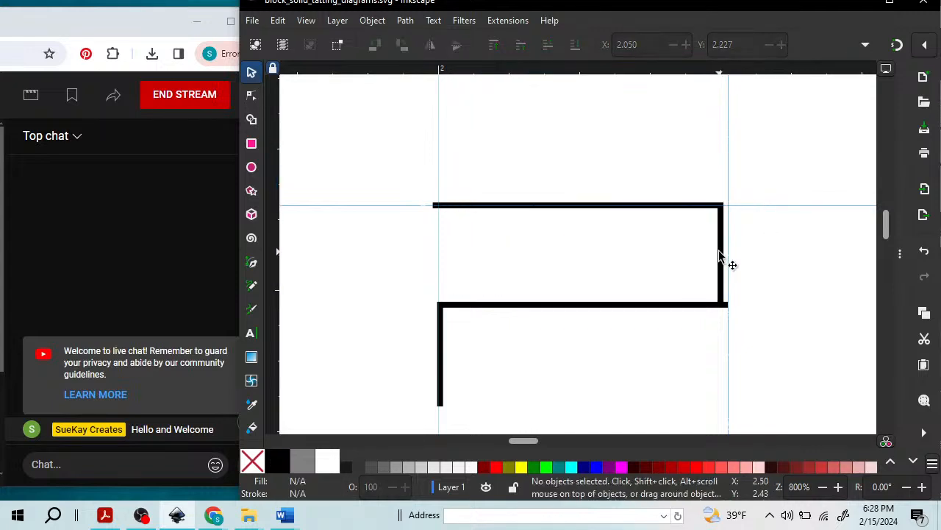
drag(720, 255, 729, 255)
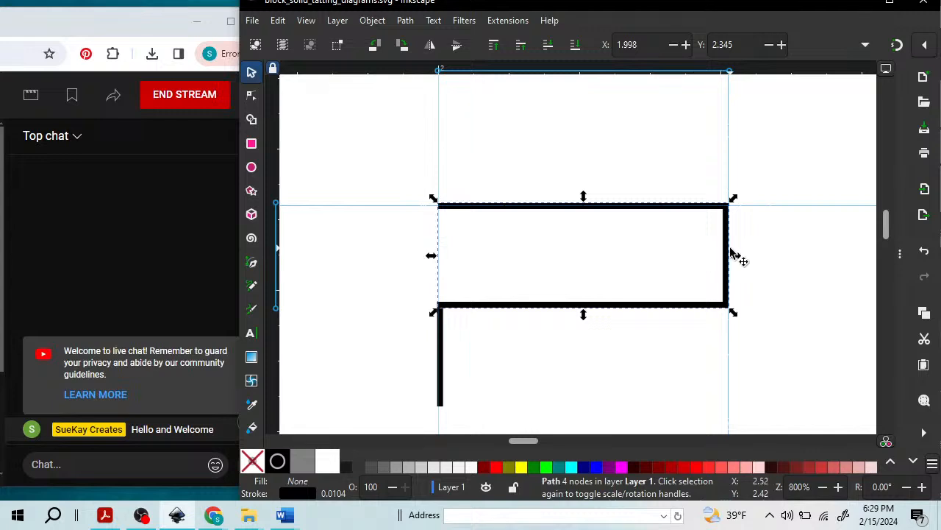
Select the lower and upper corner paths in turn, followed by all objects in the layer.
click(441, 360)
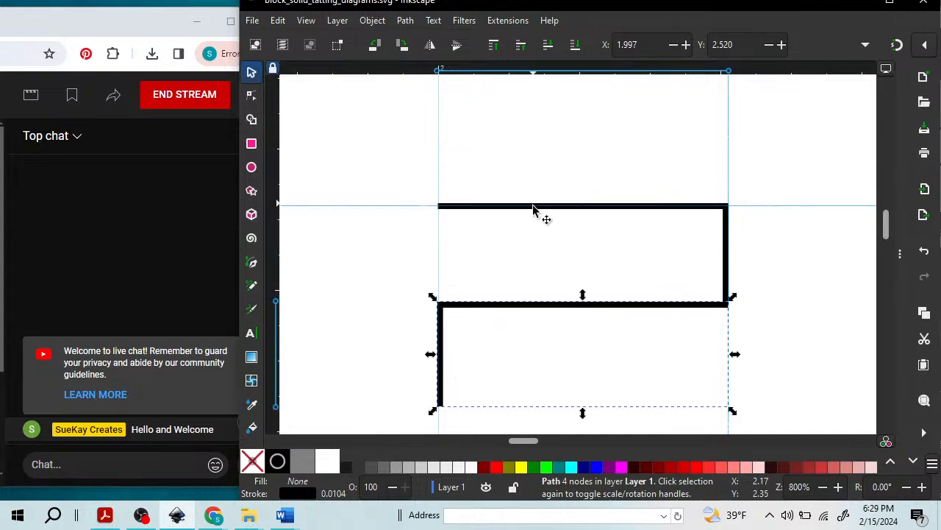
key(Escape)
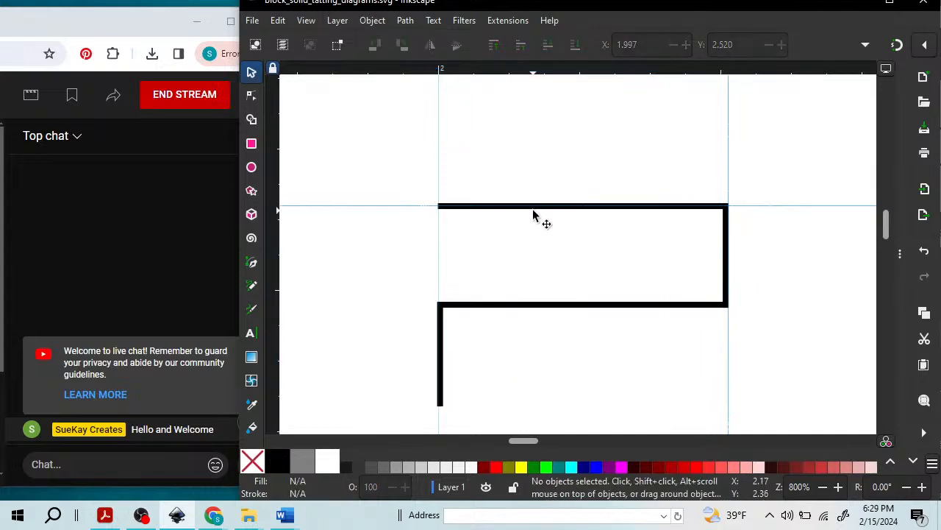
click(534, 211)
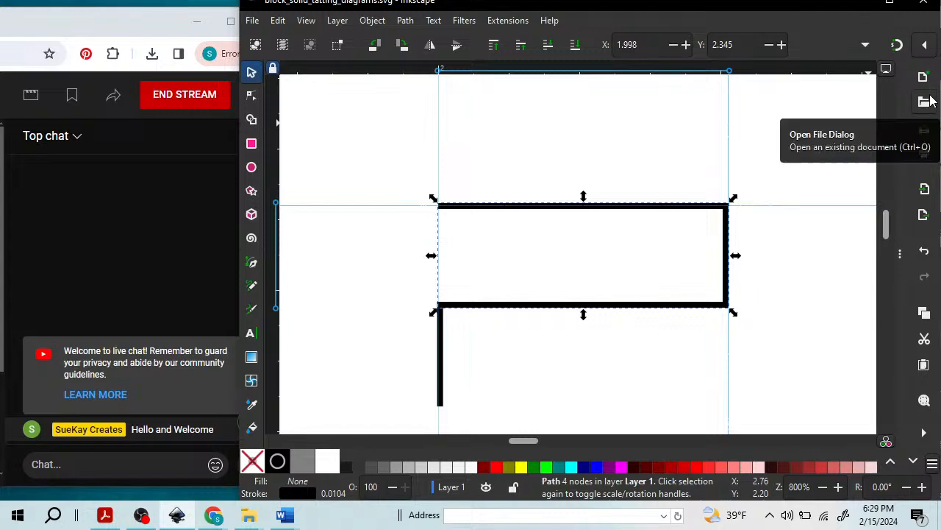
key(ctrl)
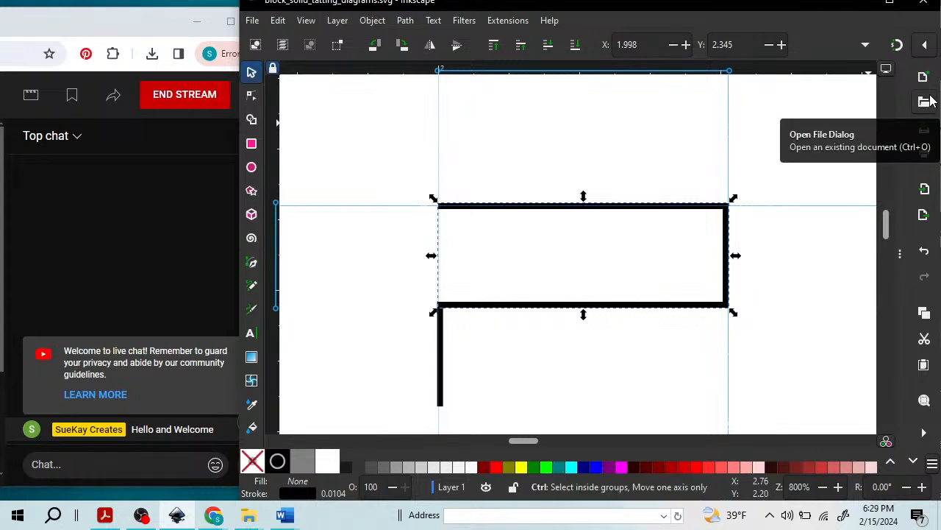
key(ctrl+a)
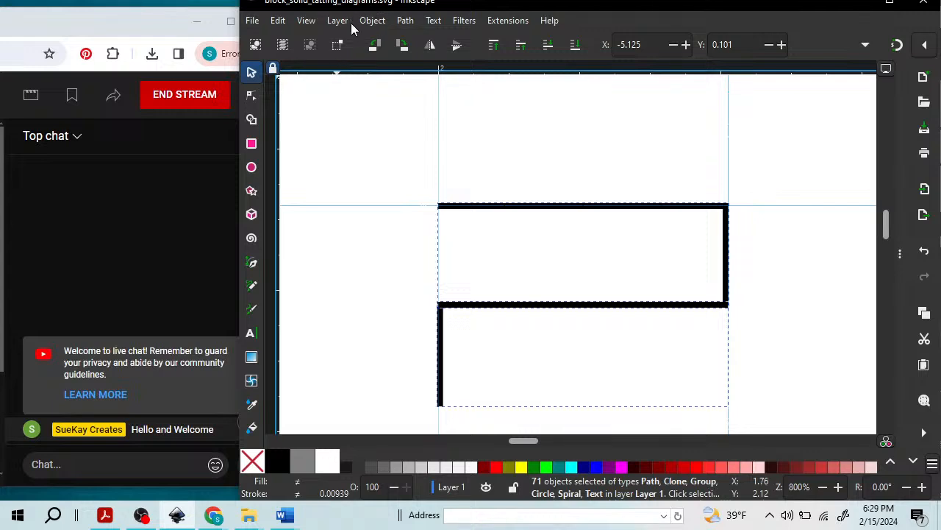
click(278, 22)
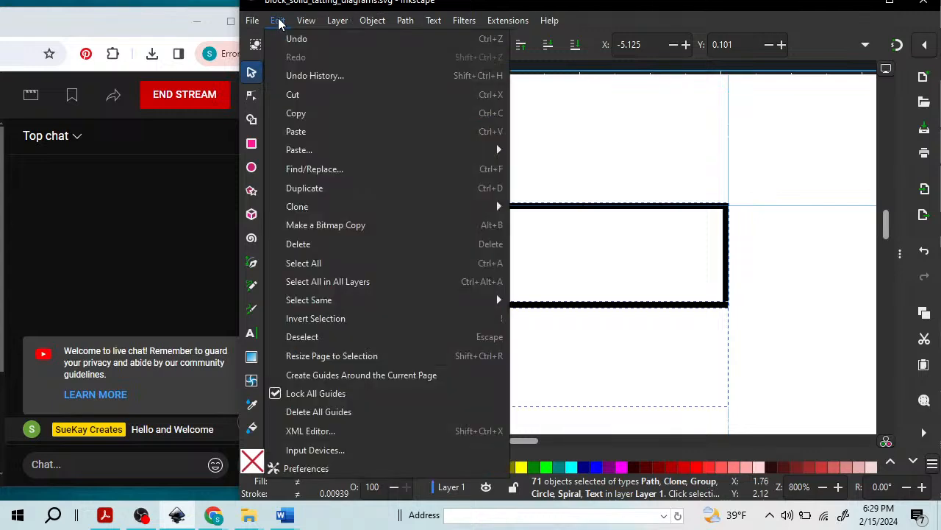
click(925, 47)
click(926, 47)
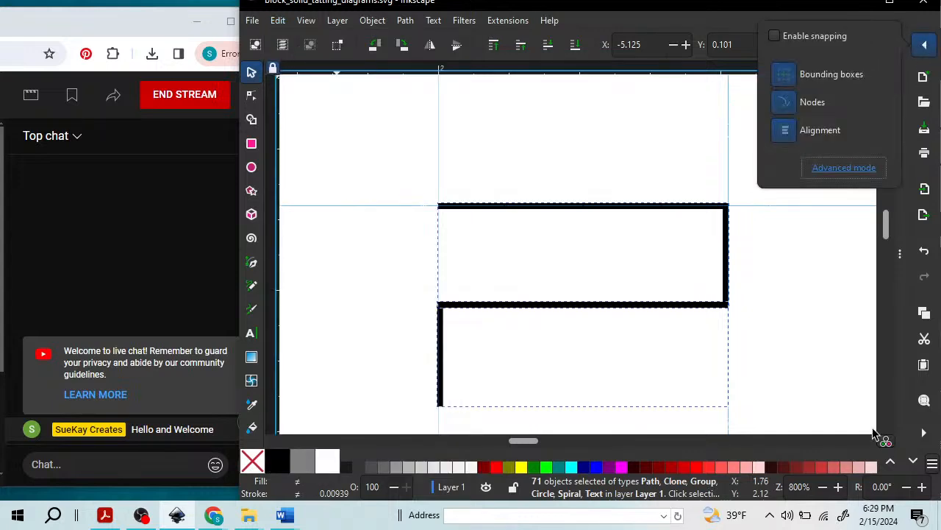
click(669, 213)
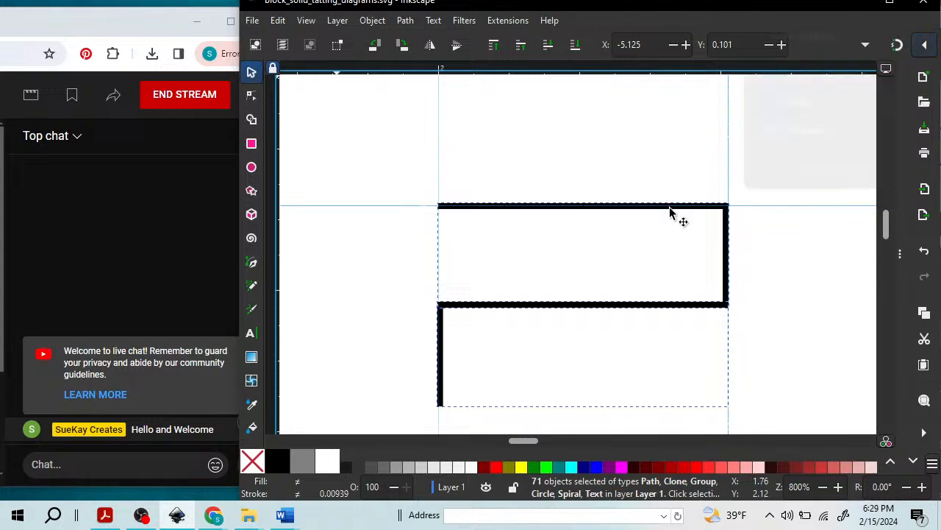
click(865, 46)
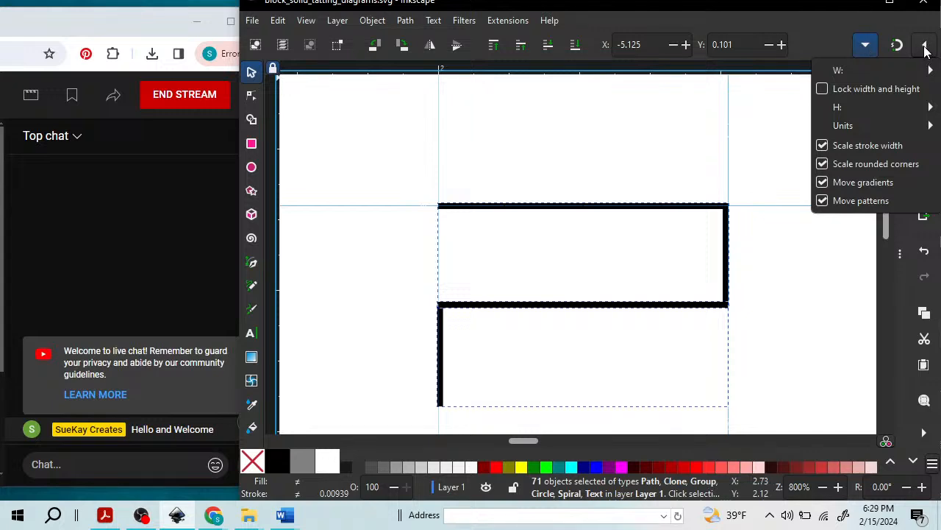
click(925, 53)
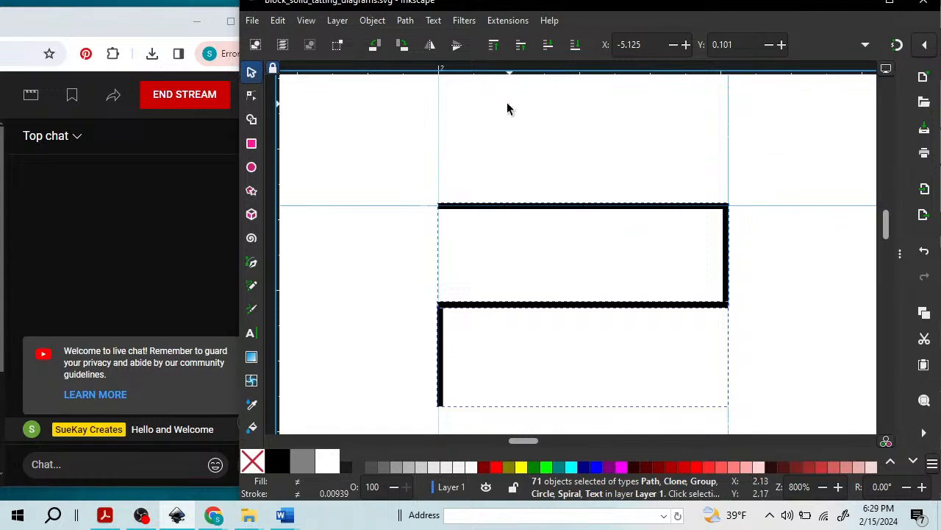
click(278, 20)
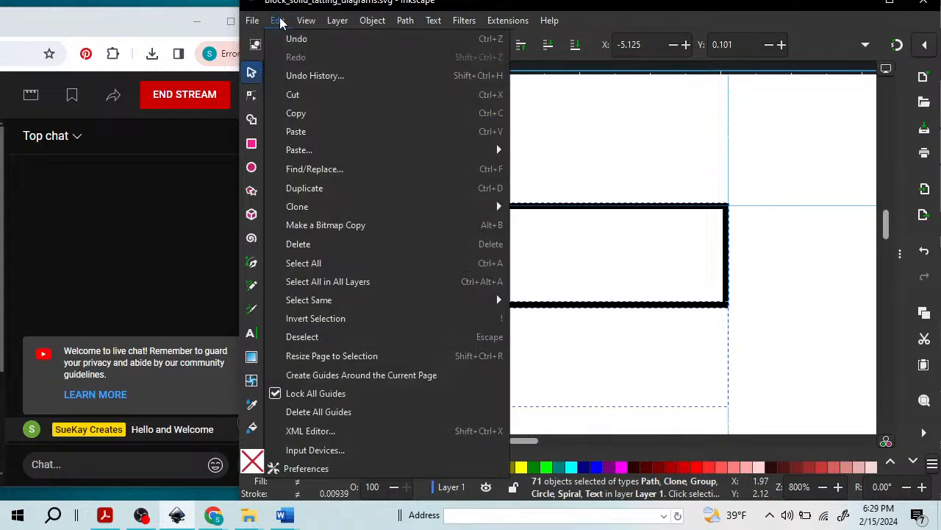
mouse_move(365, 23)
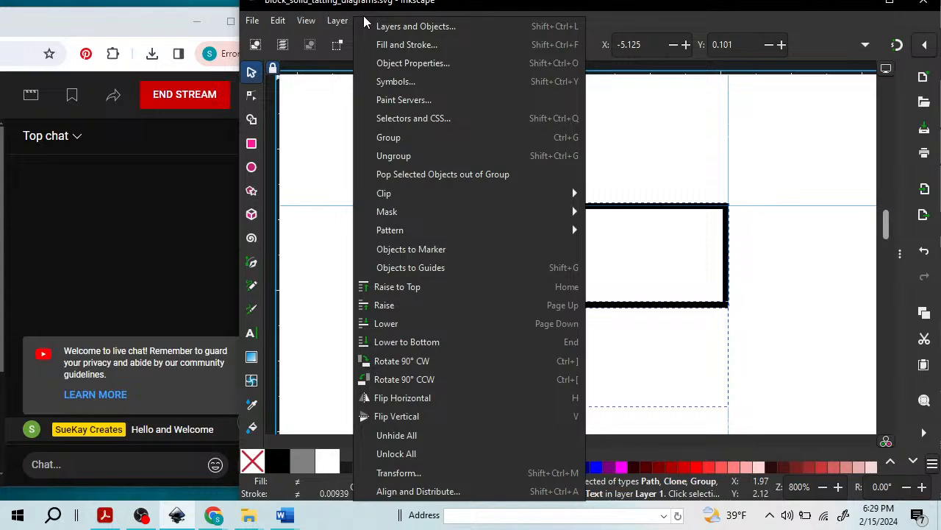
click(313, 27)
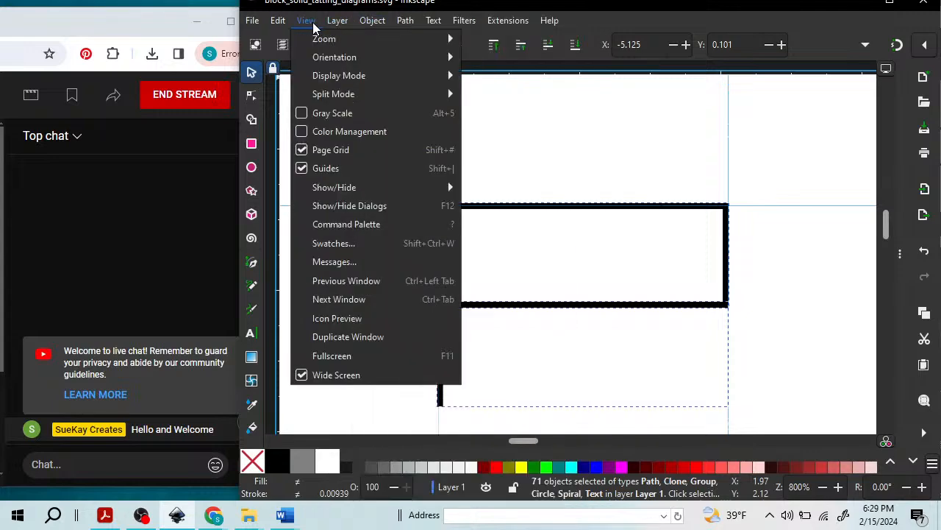
click(312, 28)
click(281, 22)
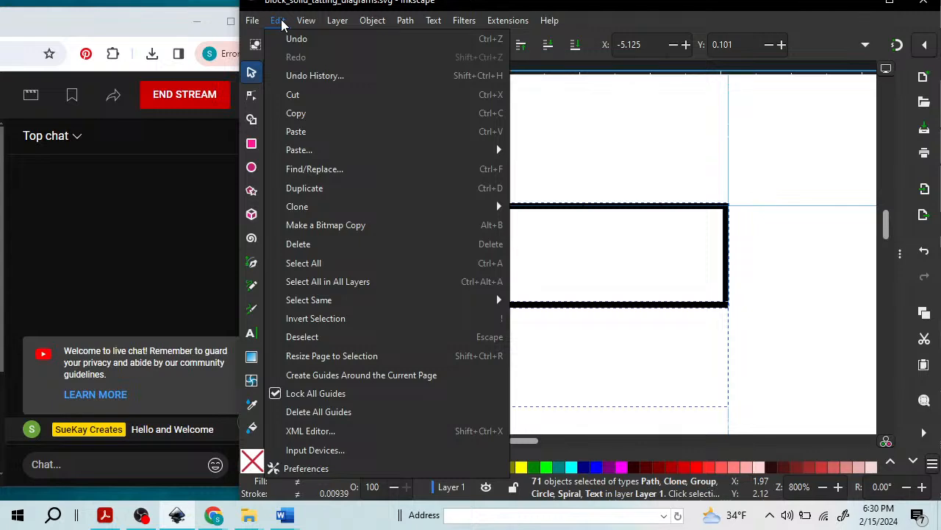
mouse_move(306, 24)
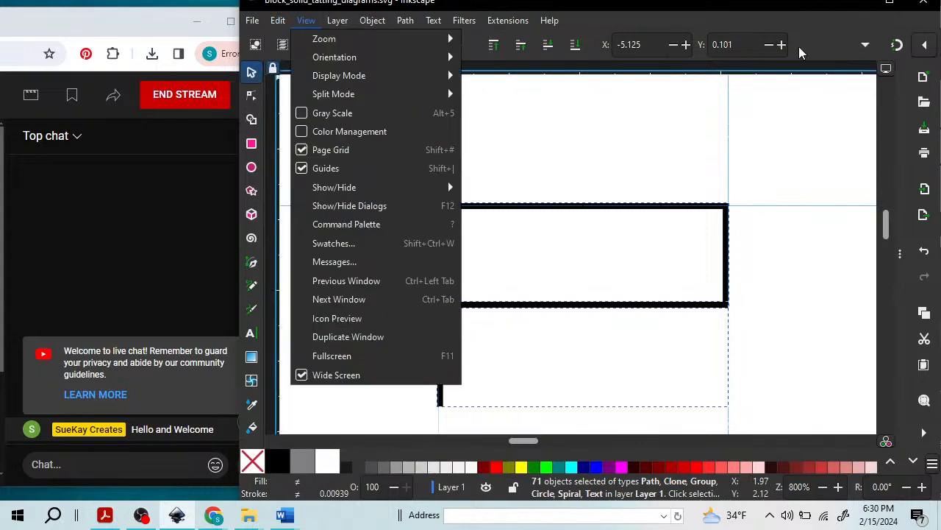
click(731, 23)
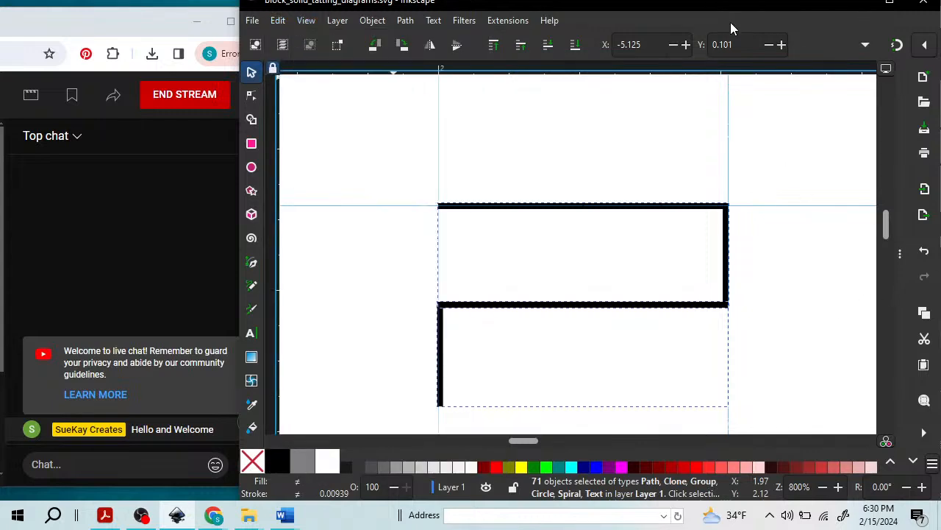
Open the Align and Distribute dialog.
click(924, 433)
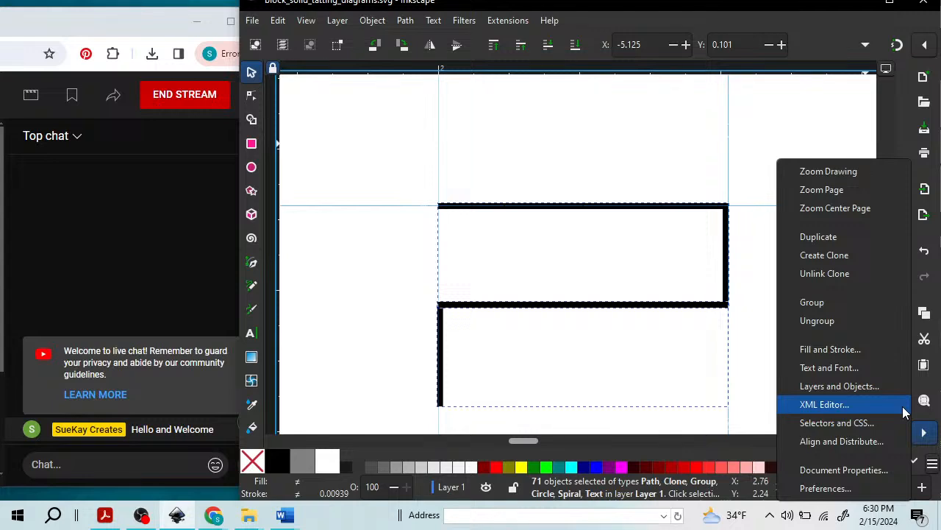
click(866, 442)
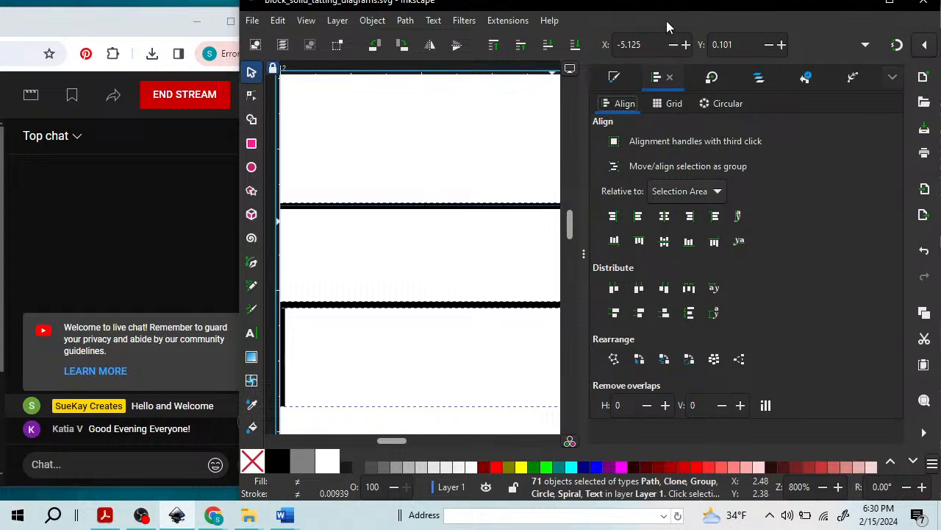
Move the drawing window aside, switch to OBS and change the live stream to the ME scene.
drag(667, 27, 699, 137)
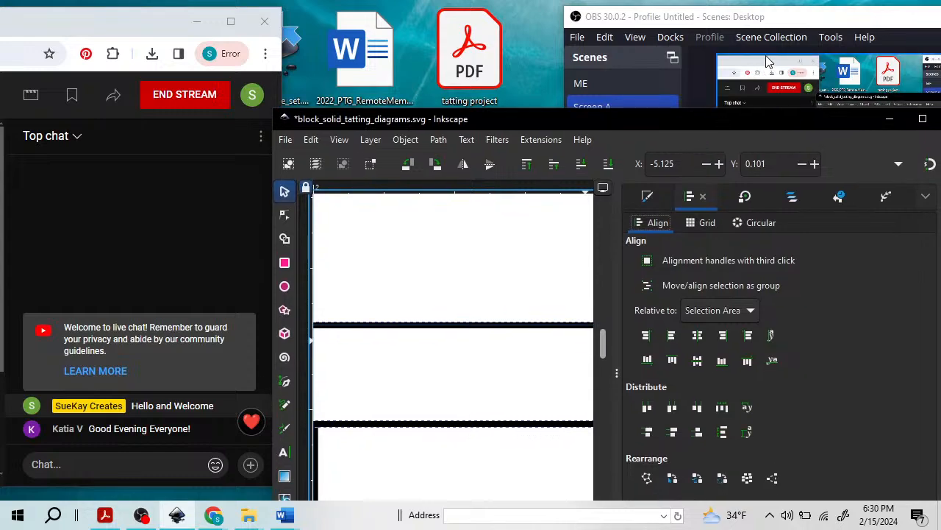
click(777, 24)
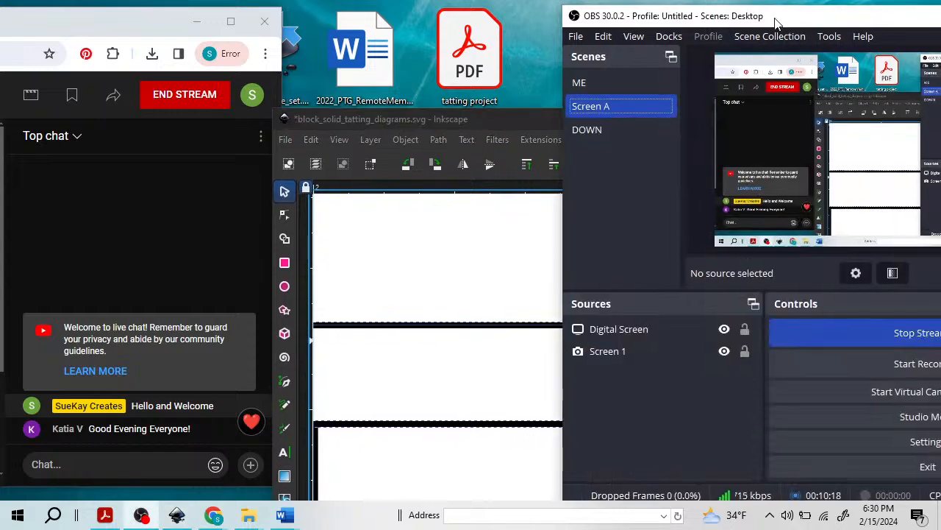
click(638, 81)
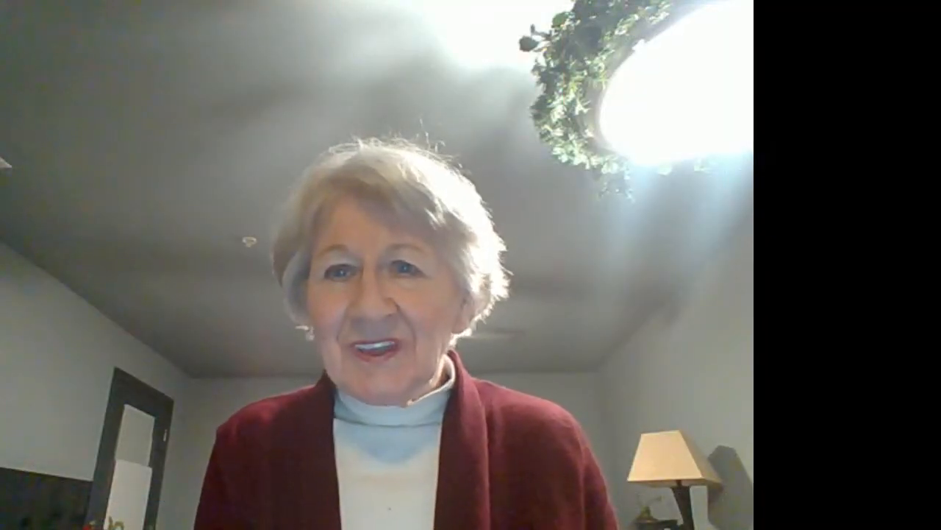
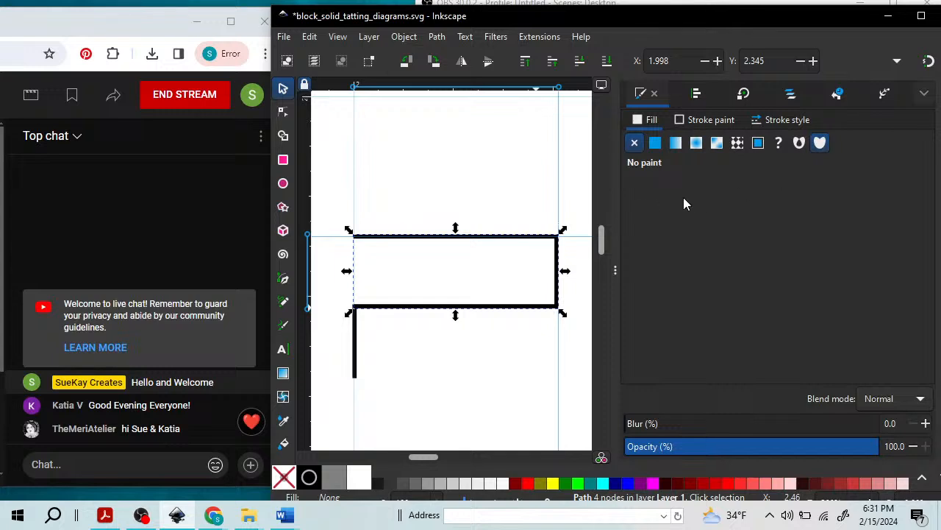
drag(729, 17, 738, 14)
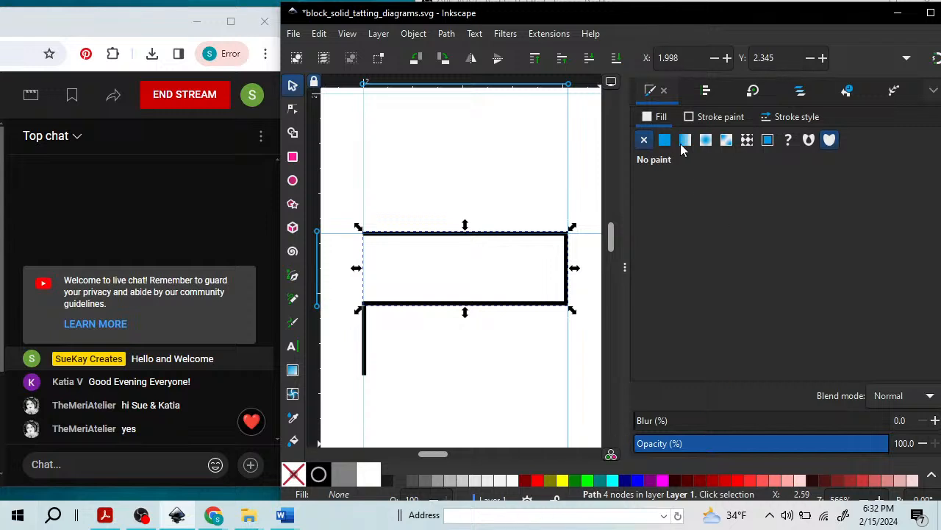
mouse_move(714, 13)
mouse_down()
mouse_move(724, 8)
mouse_move(703, 21)
mouse_move(707, 14)
mouse_up()
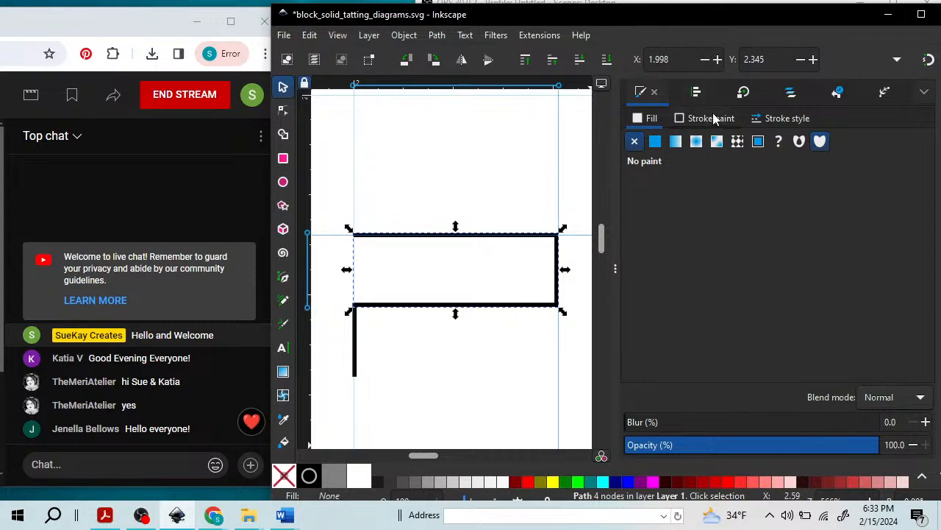
Add the Dart arrow as the start marker of the upper corner path's stroke.
click(791, 117)
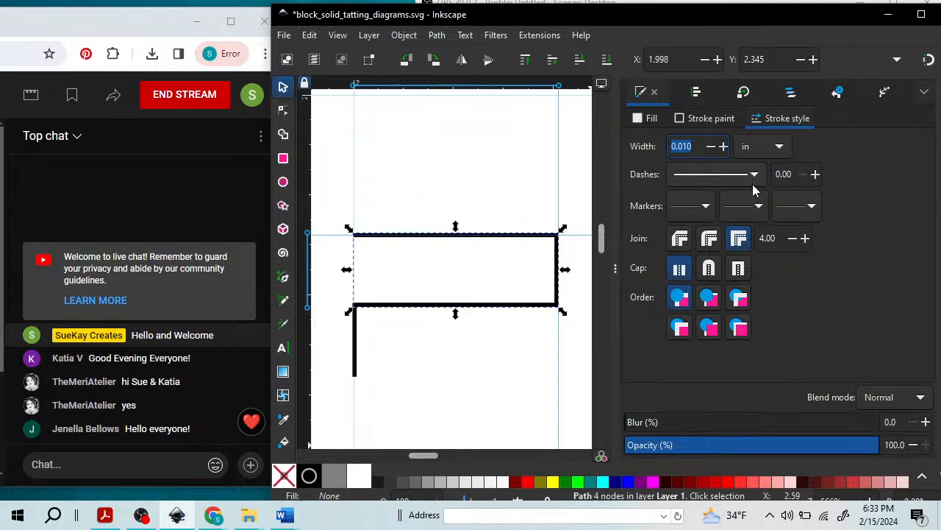
click(706, 209)
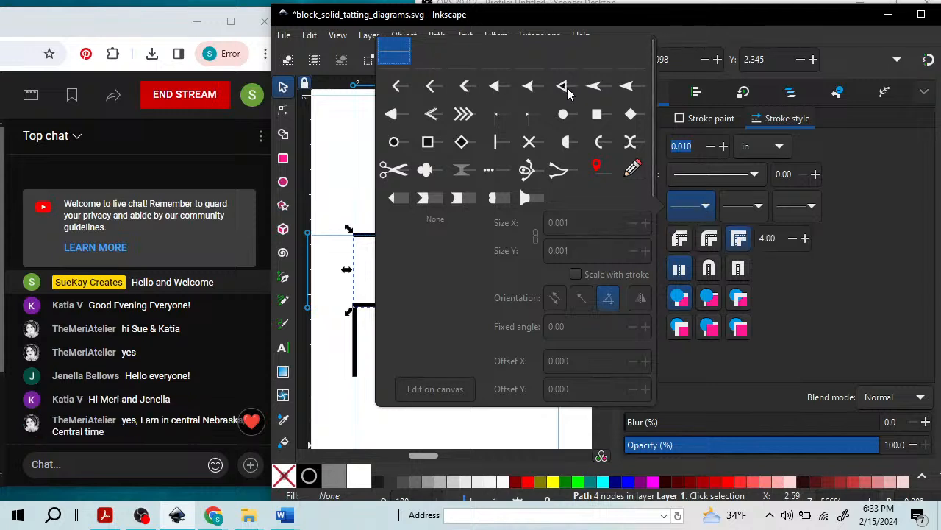
click(598, 86)
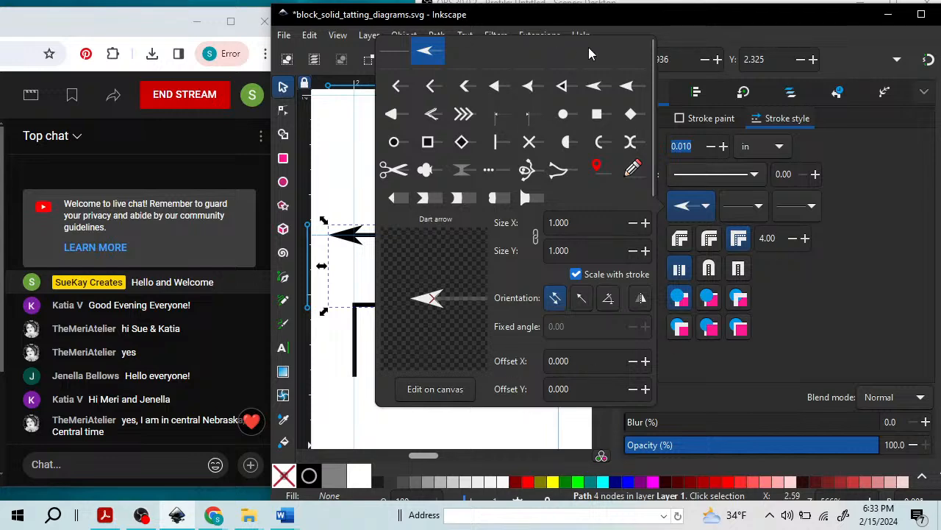
click(567, 422)
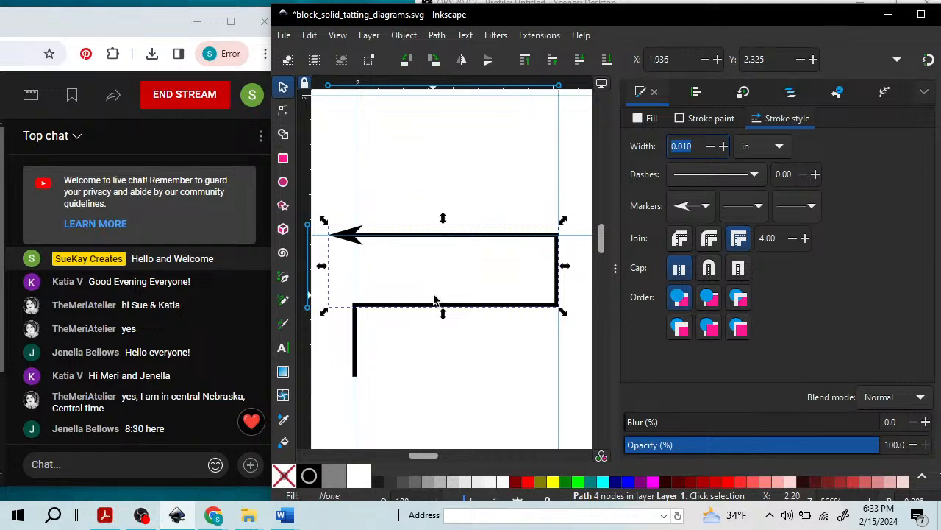
click(453, 236)
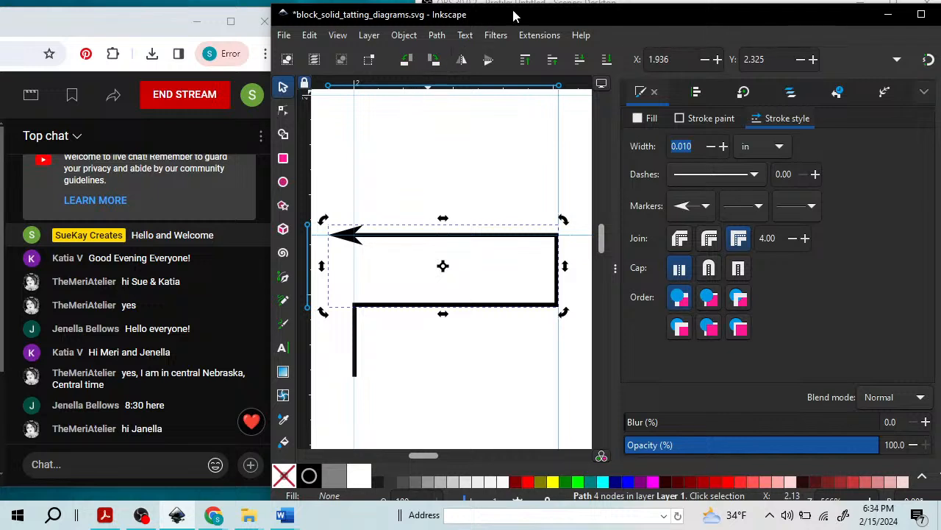
Add the hollow triangle arrow as the mid marker of the upper corner path's stroke, and deselect the path.
drag(514, 17, 514, 12)
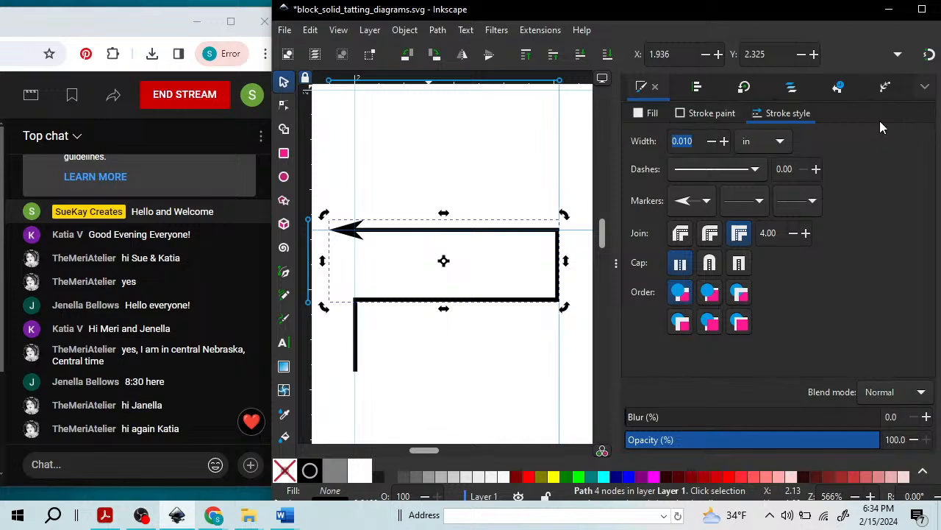
click(759, 203)
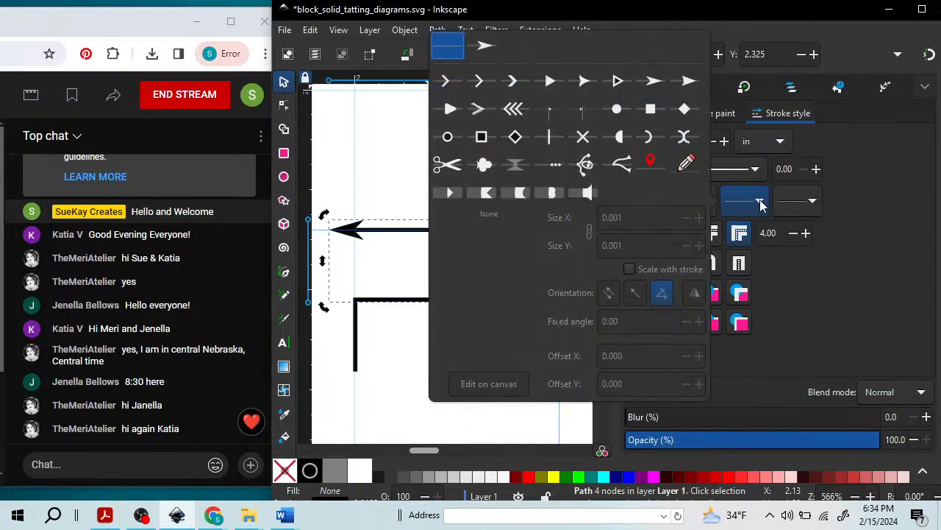
click(618, 82)
click(386, 172)
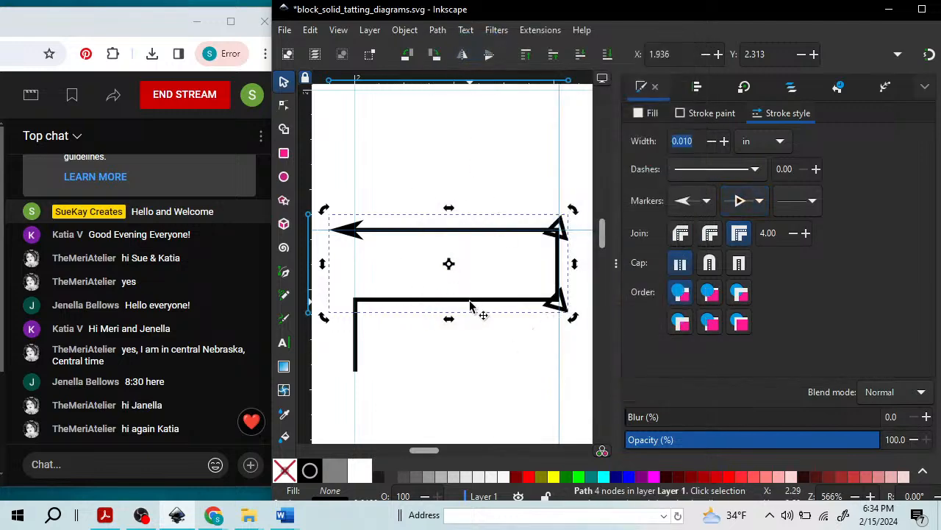
click(469, 326)
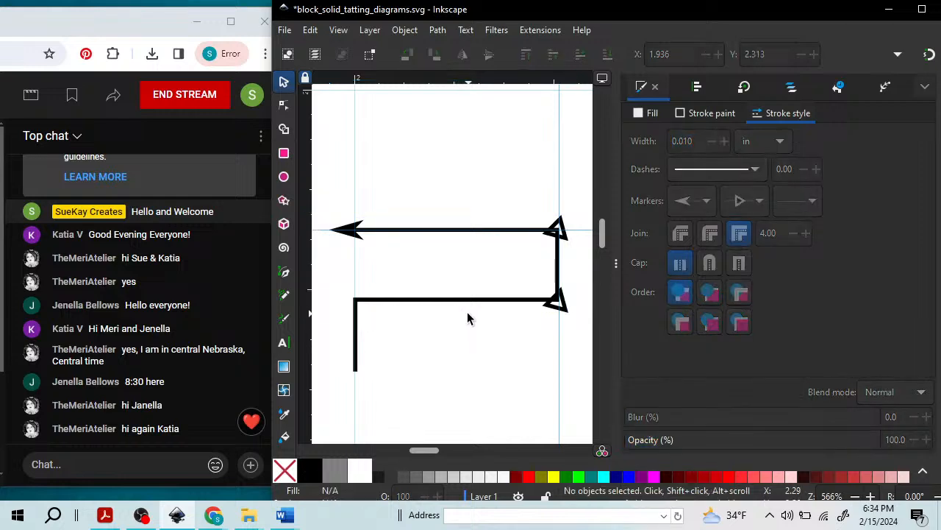
Move the lower corner path straight down to separate it from the upper arrowed path, and deselect it.
mouse_move(473, 301)
mouse_down()
mouse_move(467, 358)
mouse_move(471, 322)
mouse_up()
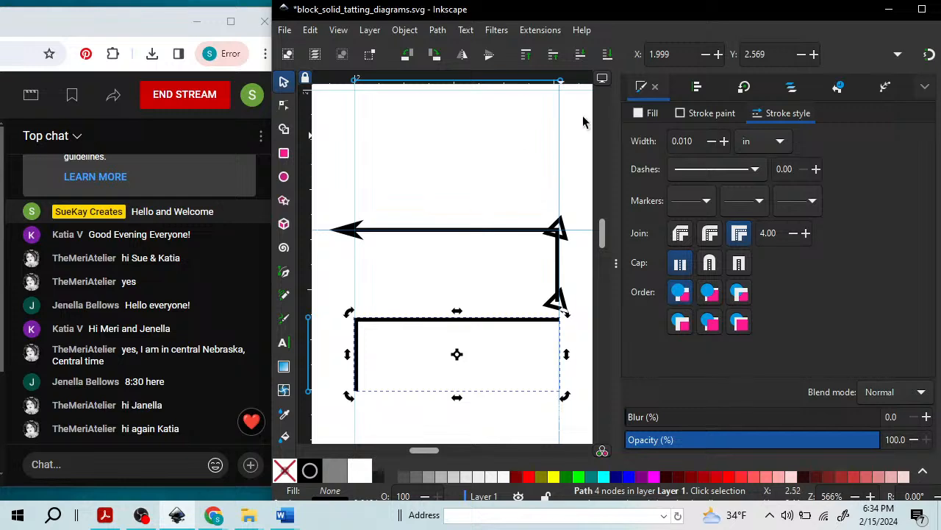
drag(565, 9, 576, 13)
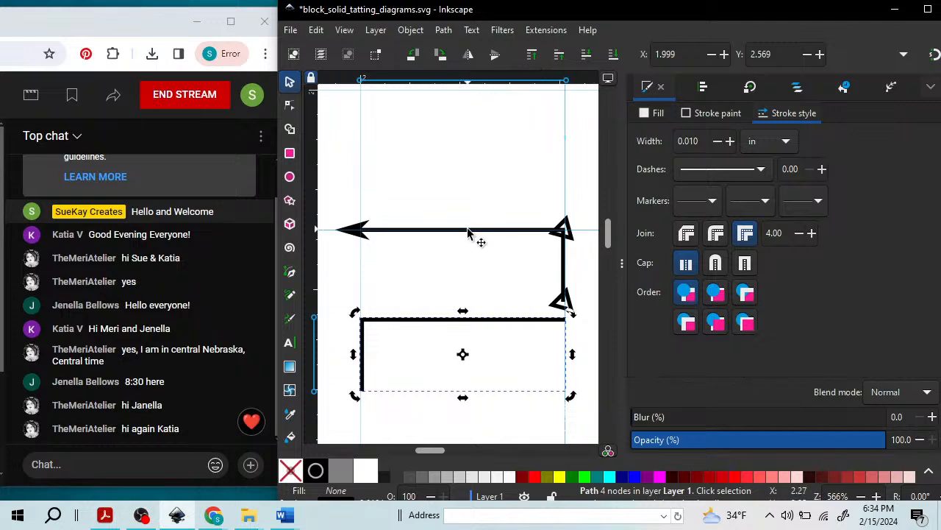
click(340, 175)
Examine the whole diagram page, including the arrowed corner paths, spirals and the block tatting flower motif.
key(n)
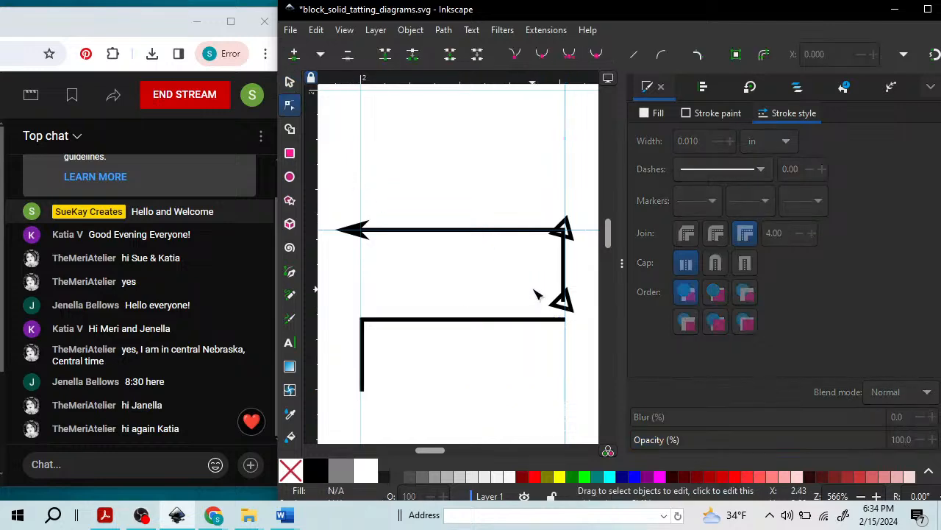
key(minus)
key(minus)
key(minus)
key(minus)
key(minus)
key(minus)
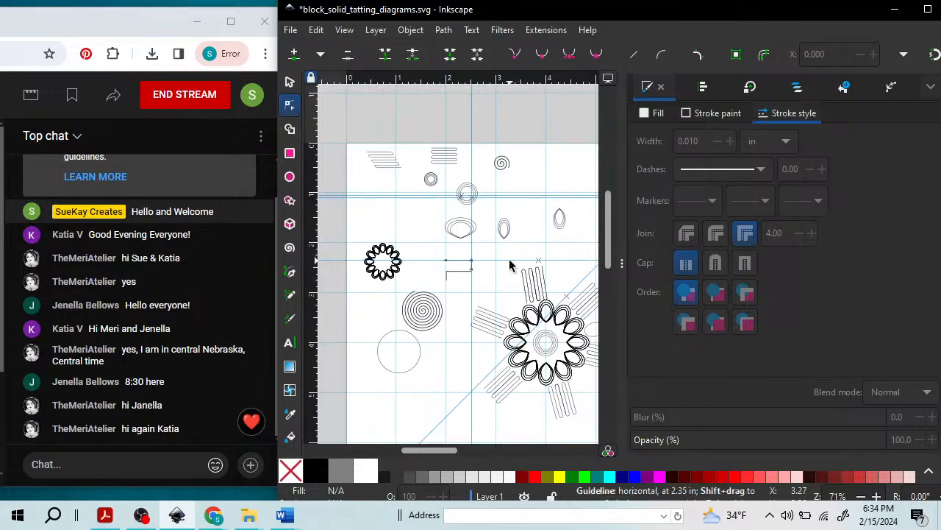
drag(433, 444, 446, 445)
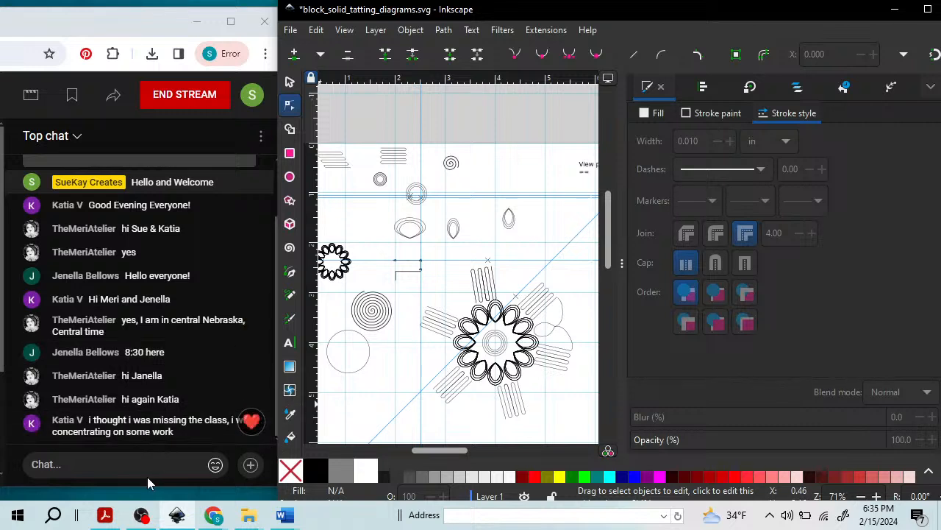
mouse_move(251, 418)
scroll(602, 257, down, 2)
scroll(585, 272, up, 2)
scroll(585, 272, down, 2)
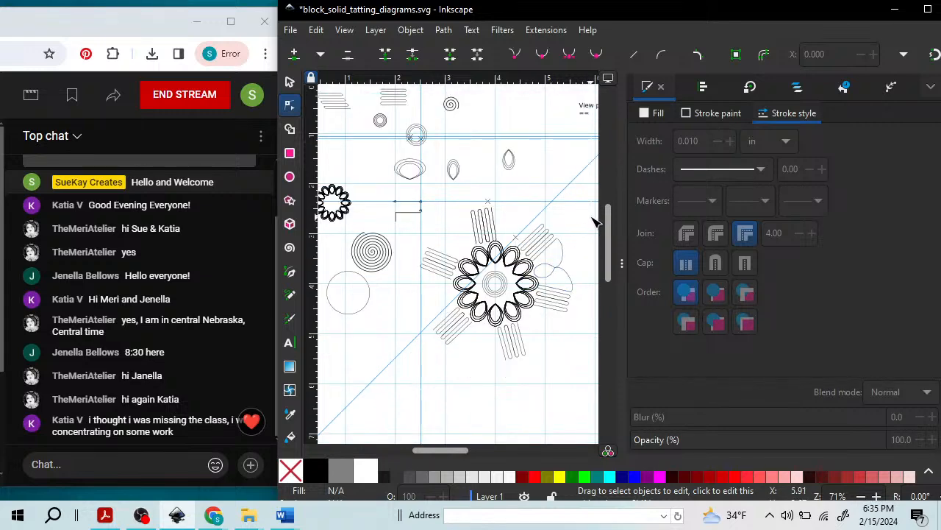
mouse_move(608, 225)
mouse_down()
mouse_move(611, 217)
mouse_move(617, 232)
mouse_up()
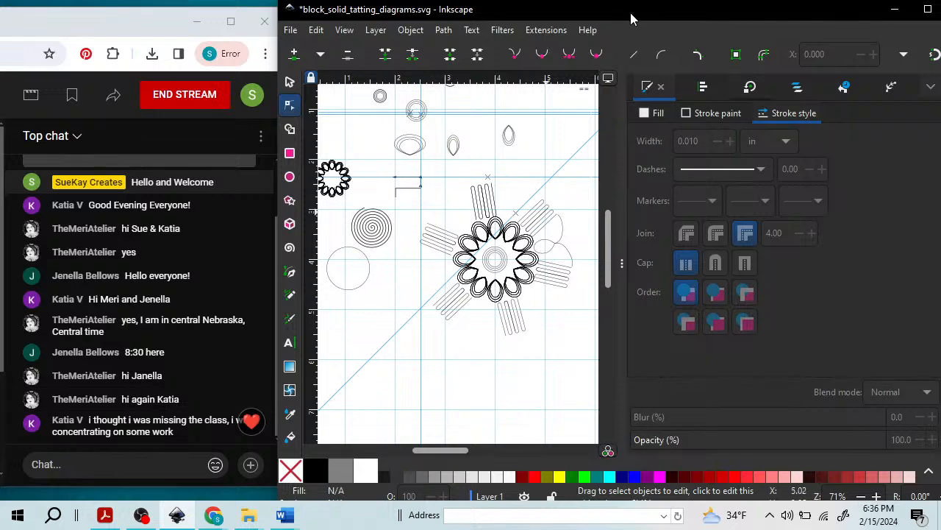
Shift the drawing window to uncover OBS, switch to OBS and put the ME scene on the live stream.
drag(631, 12, 646, 28)
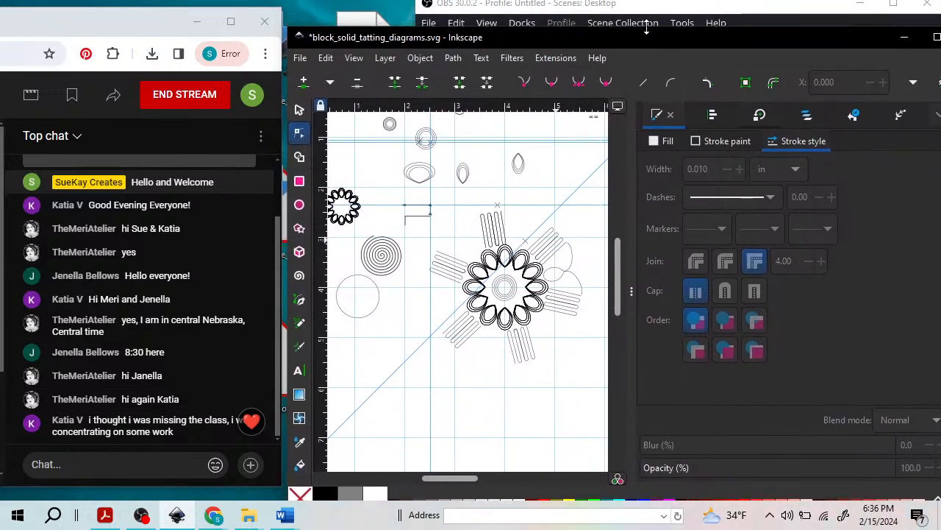
click(661, 9)
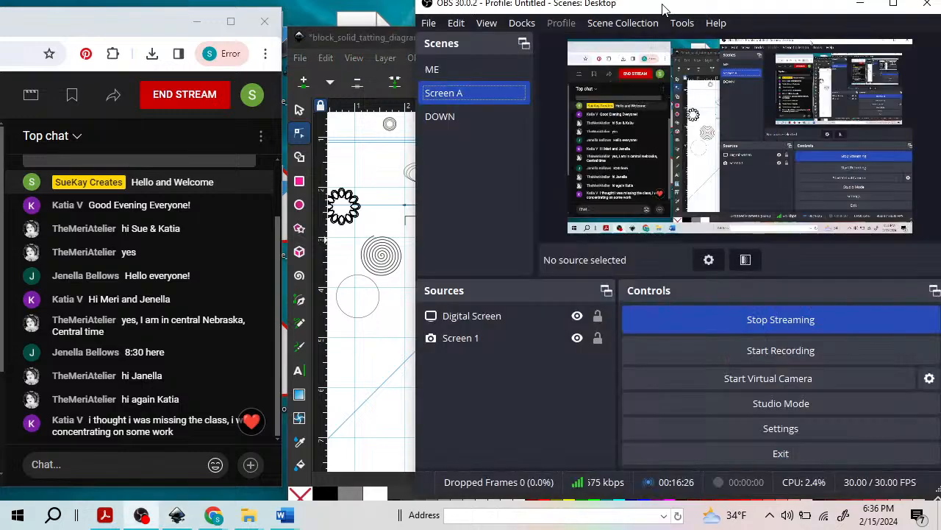
click(441, 68)
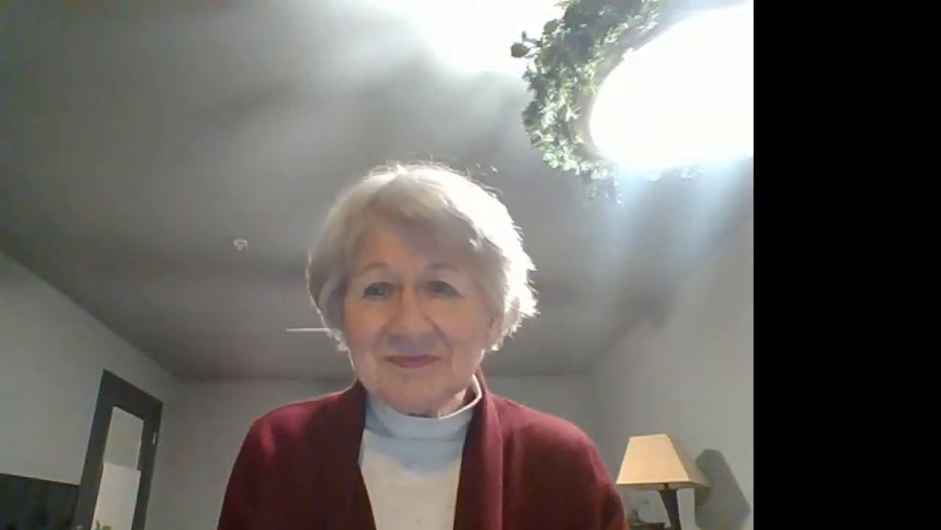
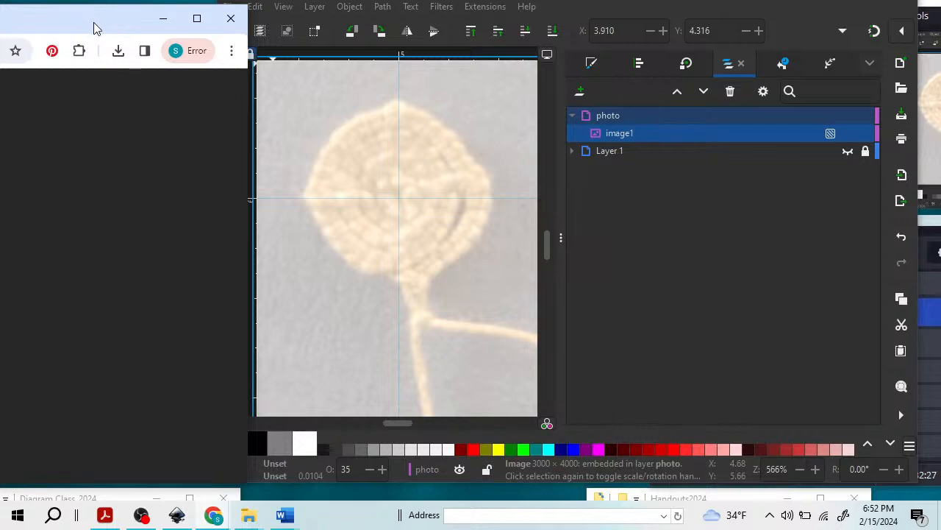
Move the browser and drawing windows apart to uncover the OBS scene list and the error page in the browser.
drag(93, 27, 515, 143)
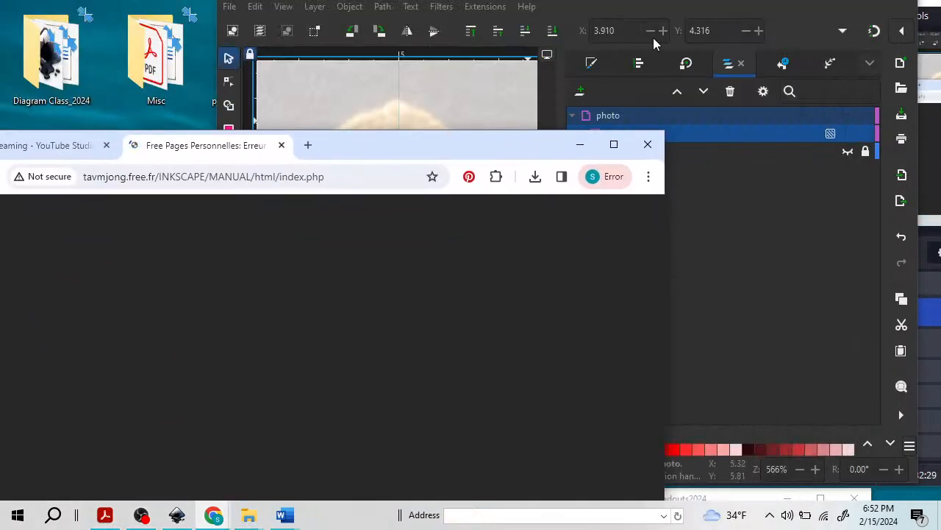
drag(646, 14, 873, 350)
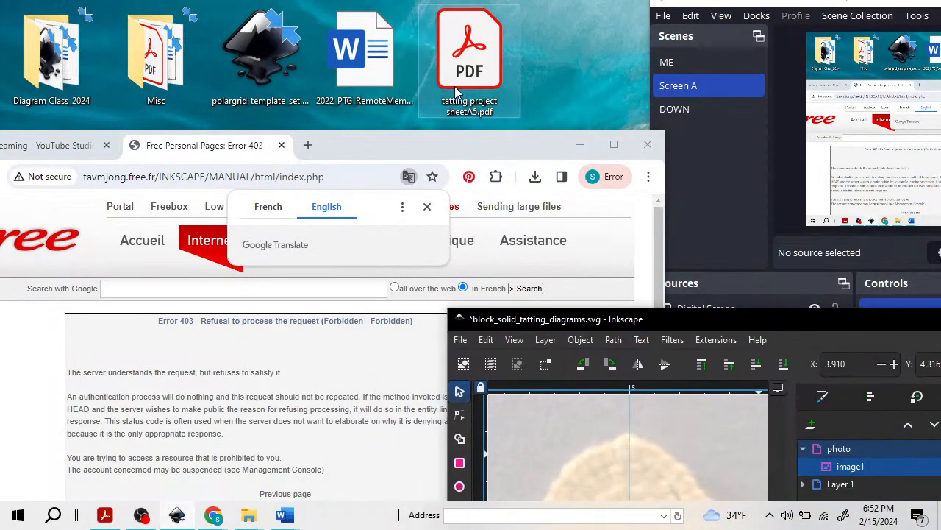
drag(344, 149, 265, 101)
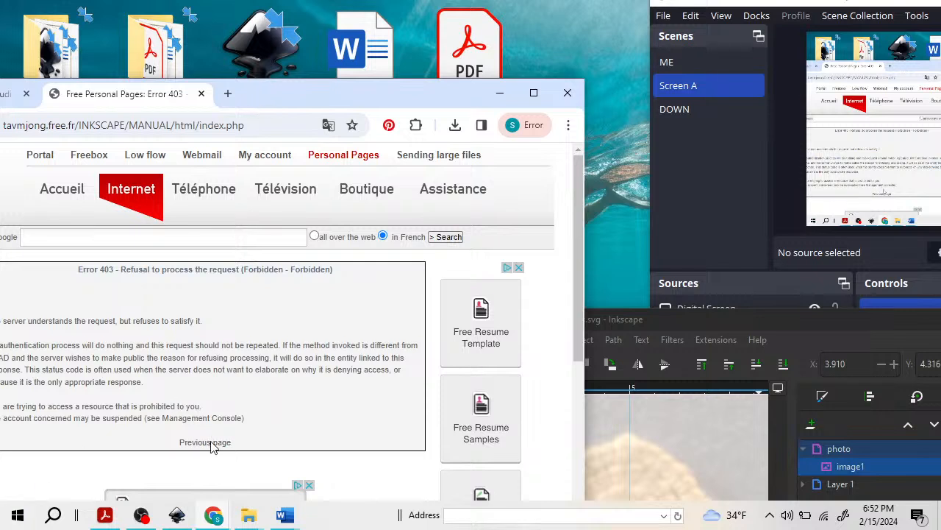
Switch the browser to the YouTube Studio live streaming page and park its window so the live chat stays in view.
click(210, 517)
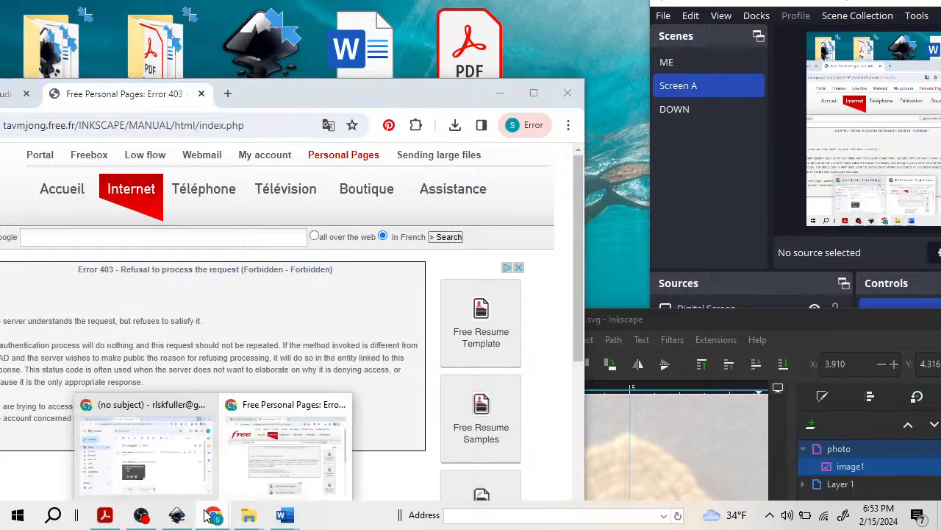
drag(259, 106, 594, 135)
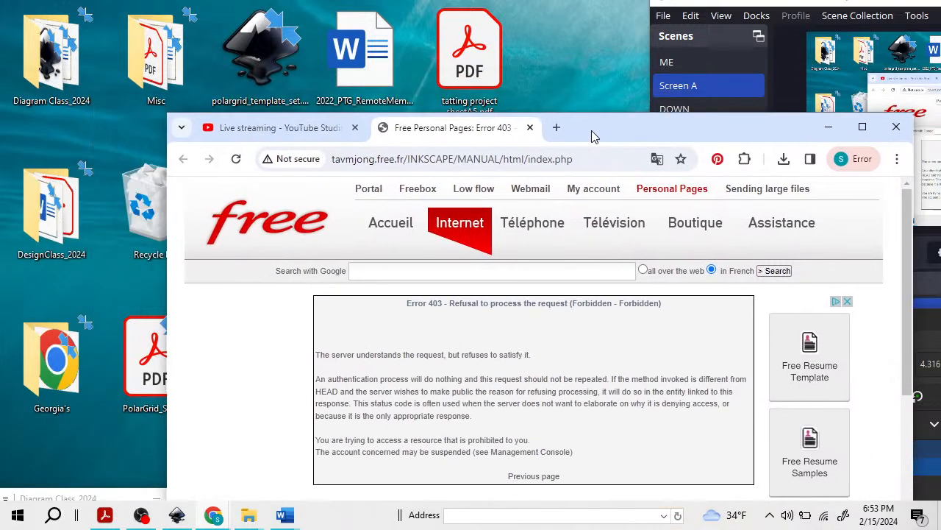
click(311, 128)
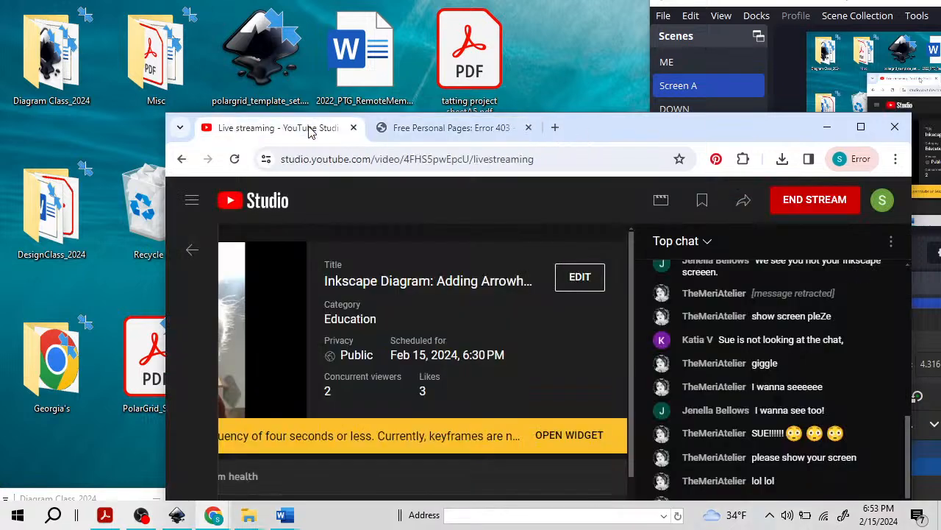
drag(599, 137, 2, 21)
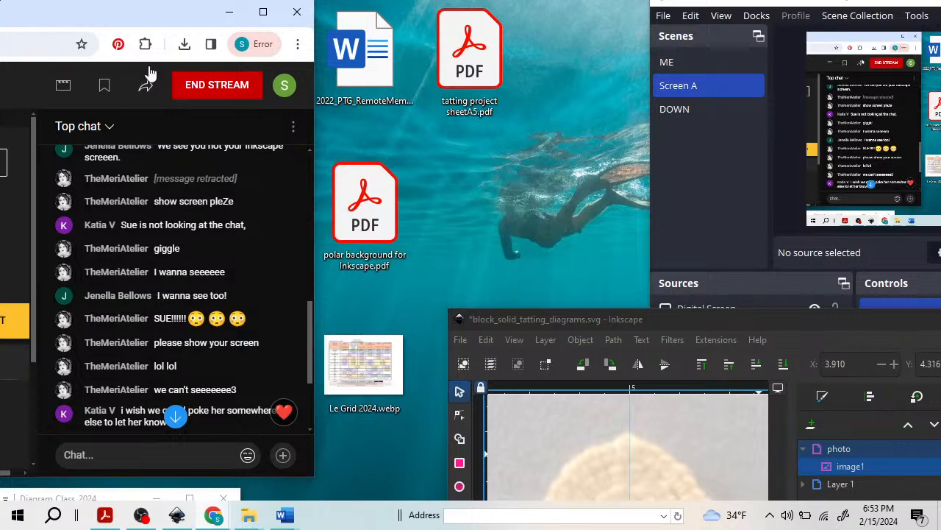
drag(185, 20, 137, 16)
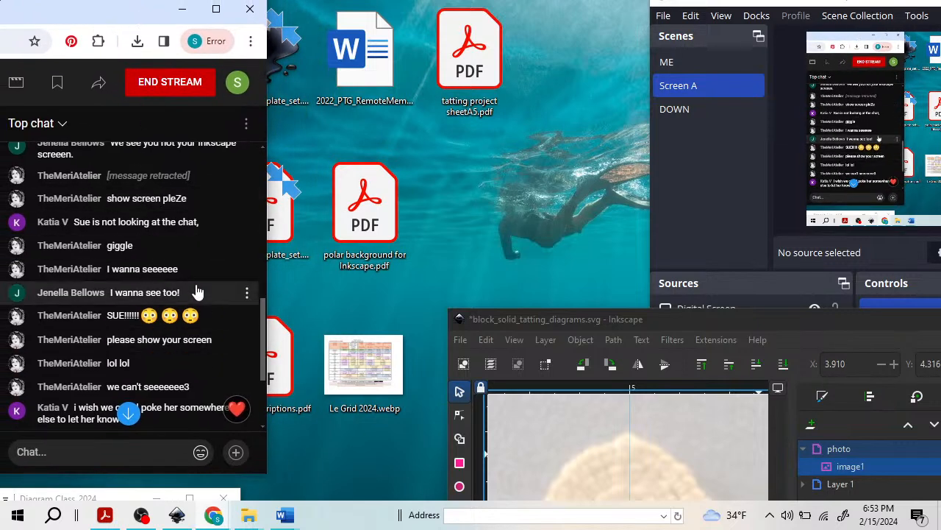
Read back through the viewers' earlier messages in the live chat.
scroll(206, 294, up, 1)
scroll(206, 295, up, 5)
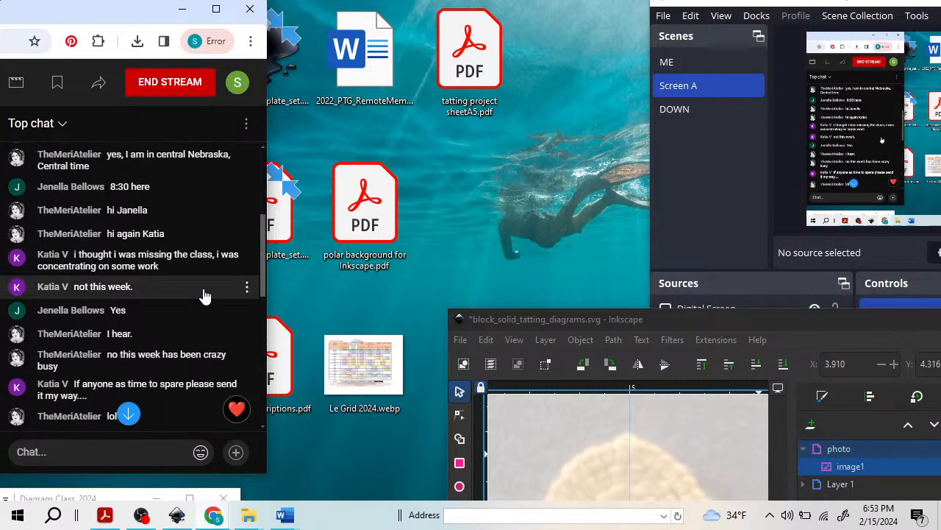
scroll(199, 294, down, 5)
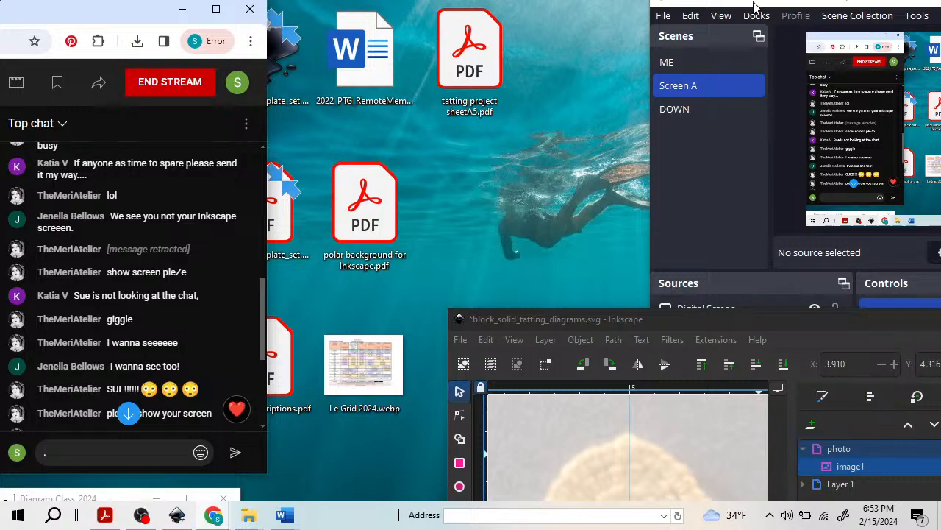
Place the drawing window beside the live chat over OBS, widen its canvas area and bring the newest chat messages into view.
drag(753, 8, 714, 33)
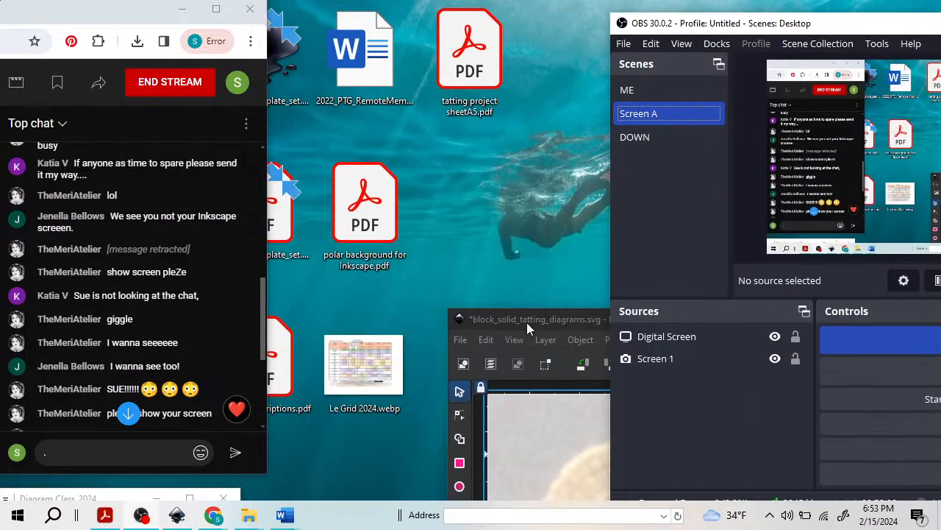
drag(526, 322, 336, 5)
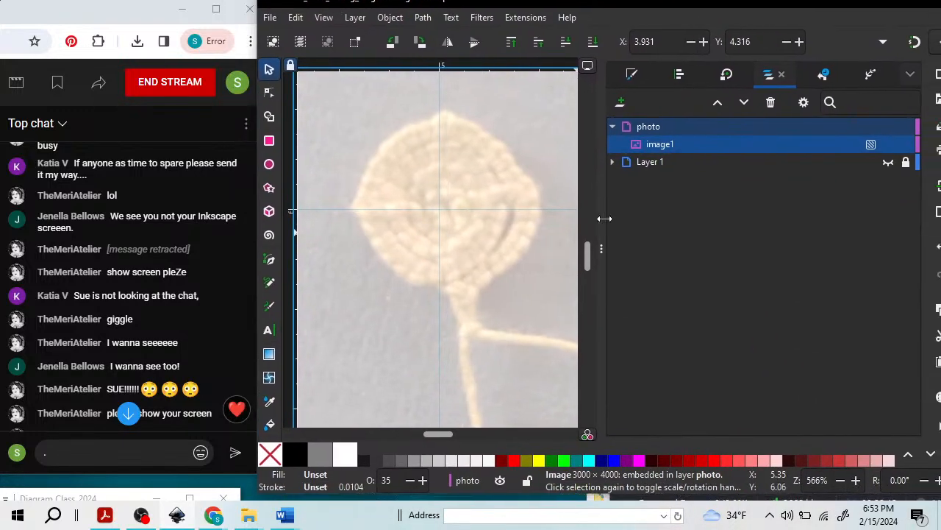
drag(604, 218, 879, 219)
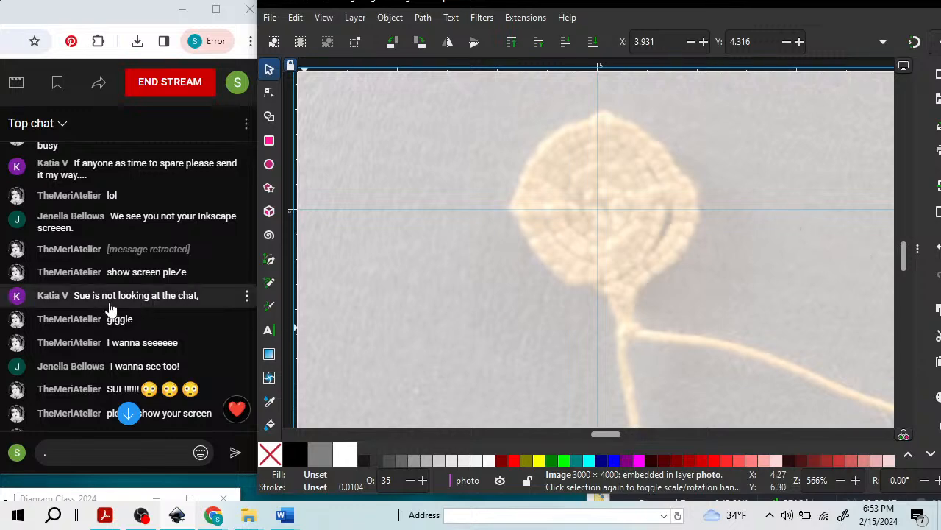
scroll(178, 345, down, 5)
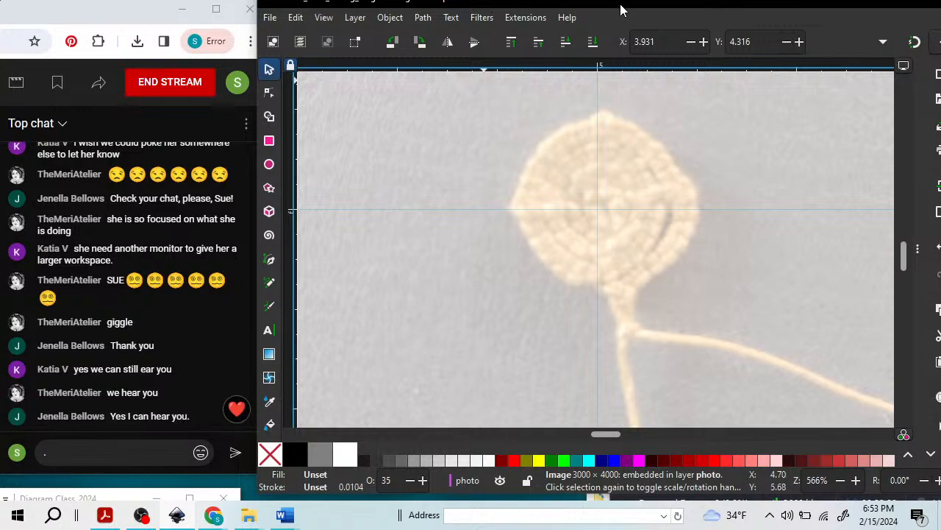
drag(621, 3, 623, 12)
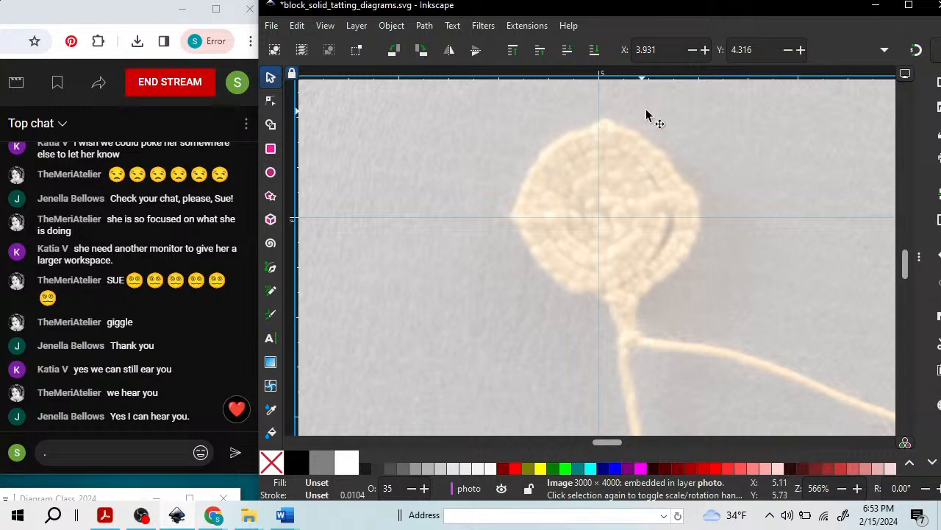
mouse_move(795, 12)
mouse_down()
mouse_move(706, 12)
mouse_move(802, 8)
mouse_move(784, 10)
mouse_up()
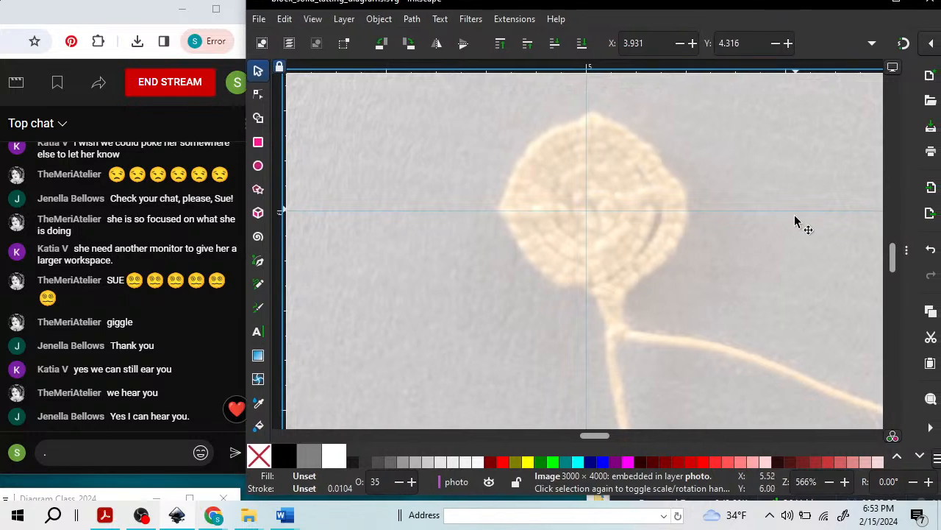
Delete the embedded tatting photo from the photo layer.
ctrl+scroll(633, 237, down, 5)
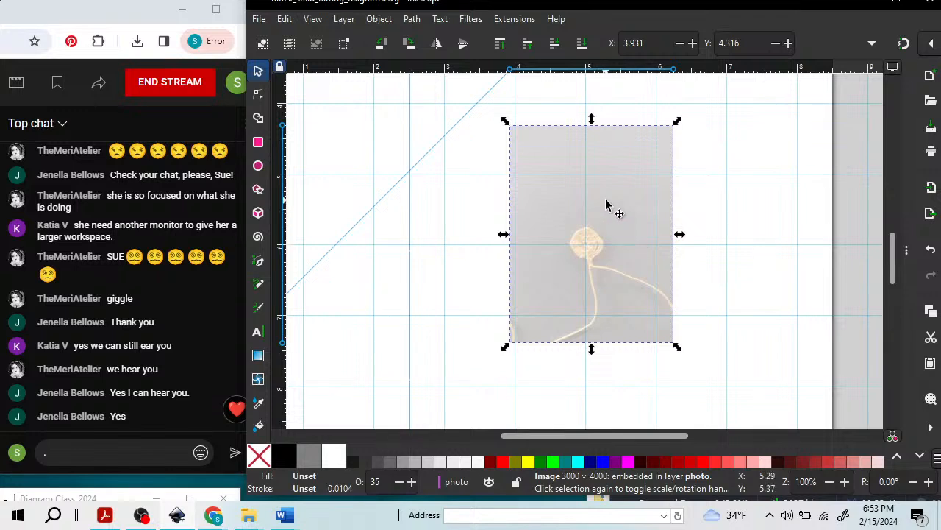
click(579, 182)
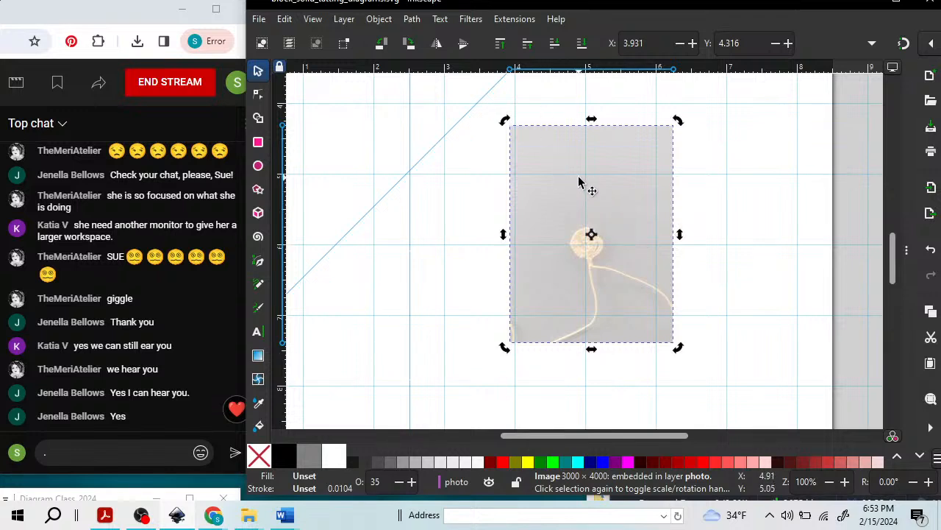
key(Delete)
key(Delete)
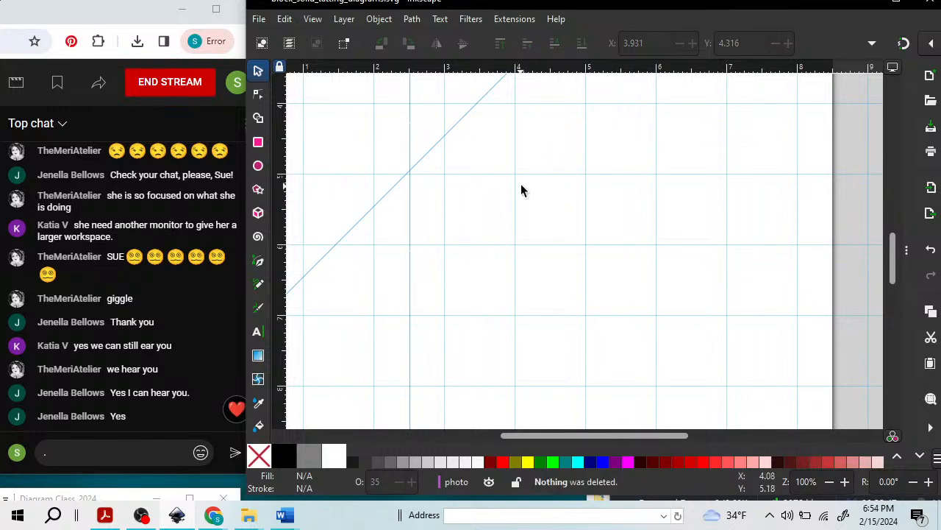
scroll(517, 211, down, 3)
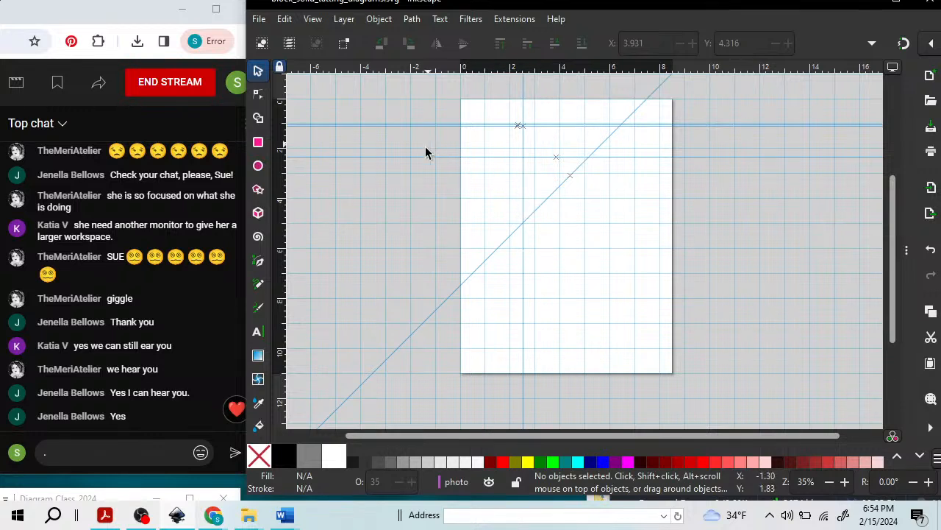
click(260, 19)
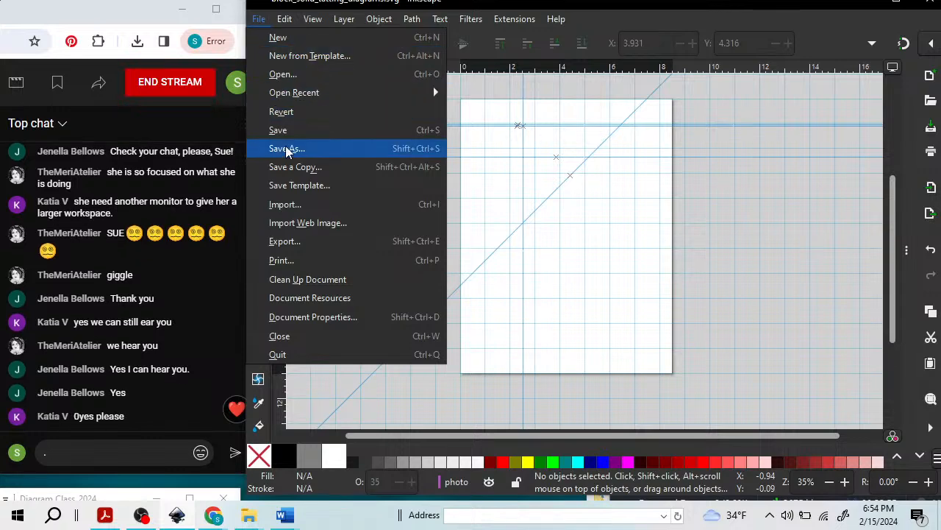
click(292, 205)
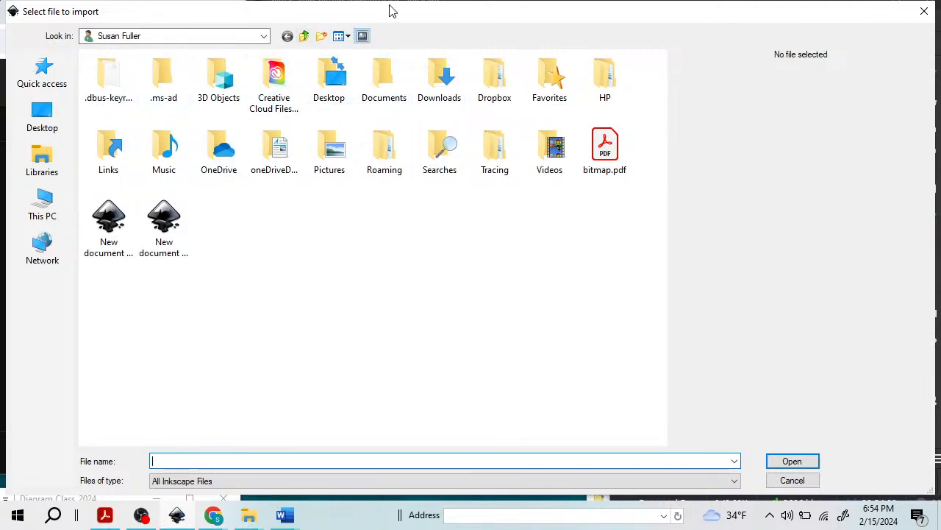
click(924, 11)
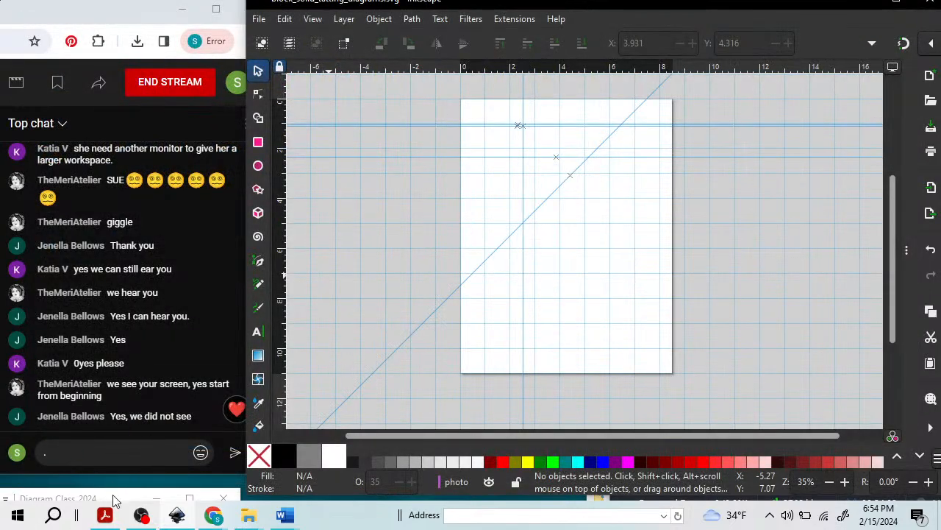
Place sqcoil.jpg from the Diagram Class_2024 folder onto the canvas, and park the folder window below the live chat.
drag(114, 500, 169, 12)
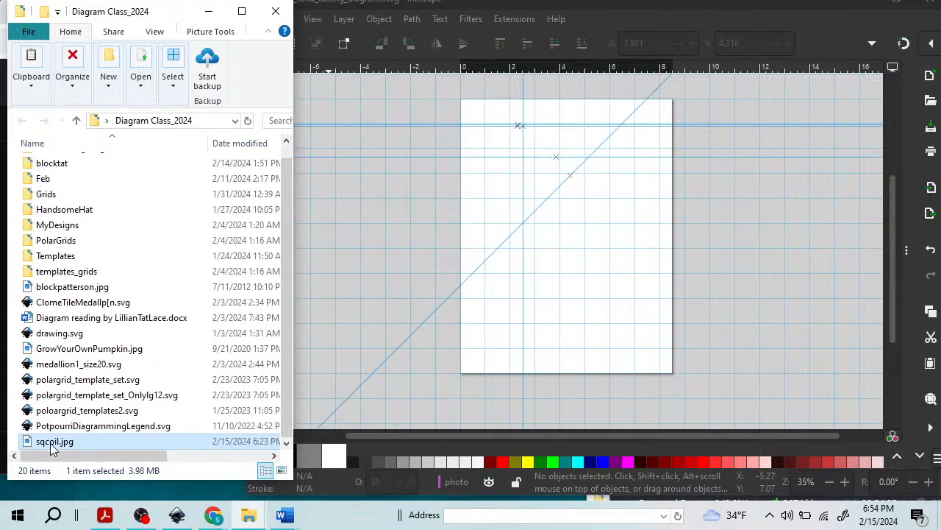
drag(52, 448, 593, 242)
drag(72, 450, 618, 215)
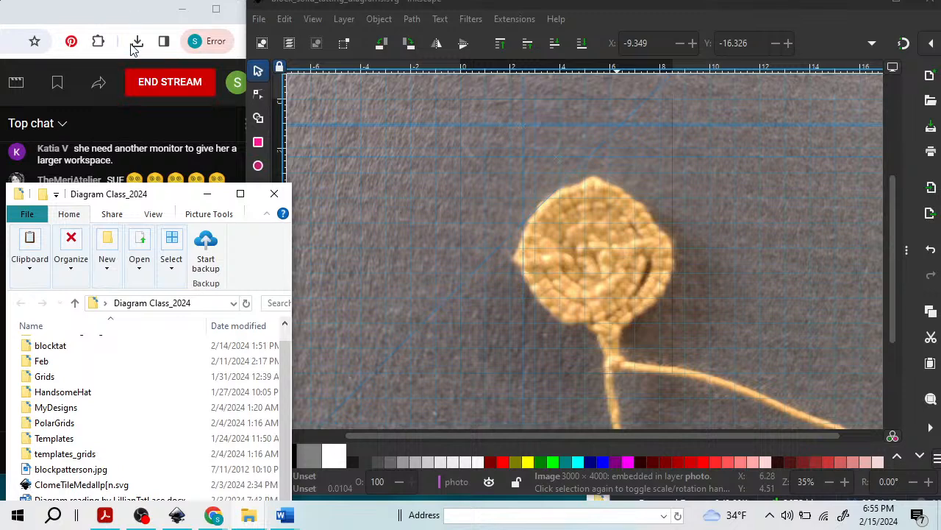
drag(176, 193, 125, 500)
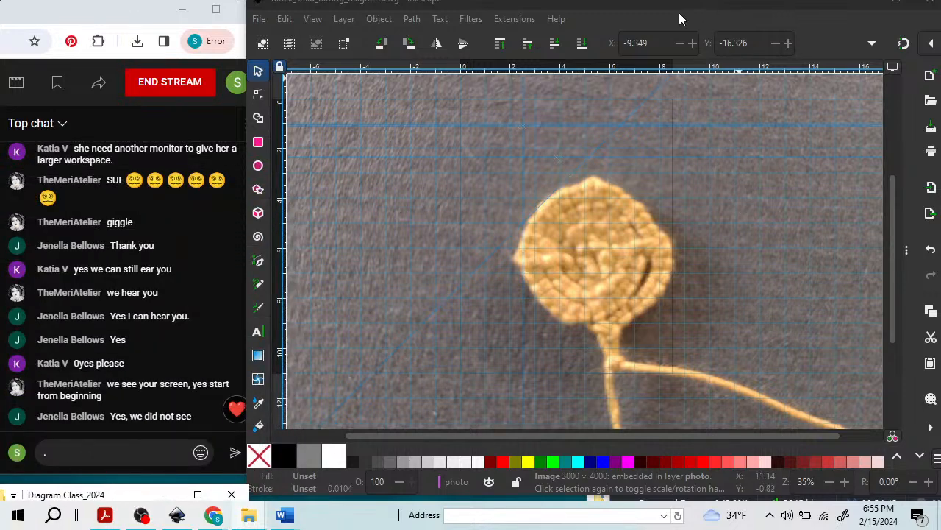
drag(679, 8, 682, 3)
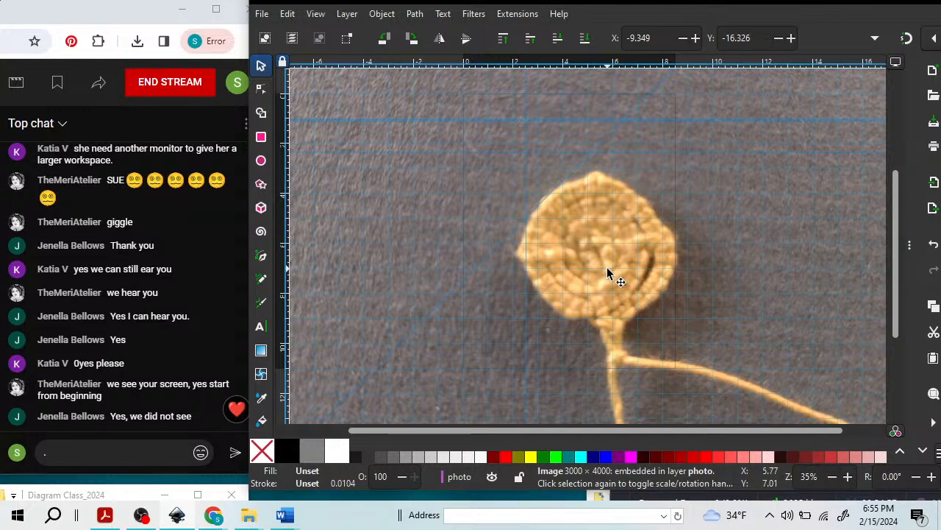
Separate the two overlapping copies of the coil photo, delete the duplicate and move the remaining one beside the page.
scroll(608, 272, down, 5)
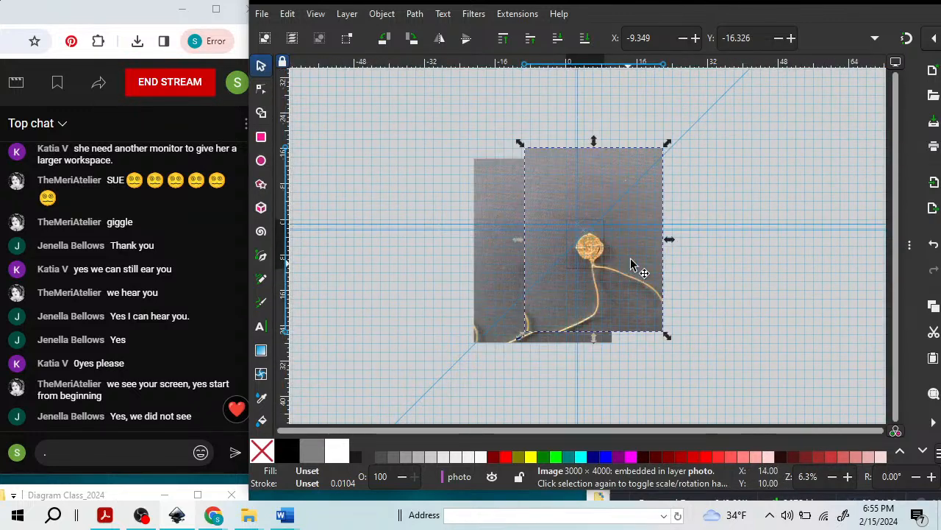
drag(586, 202, 634, 180)
drag(437, 202, 427, 403)
key(Delete)
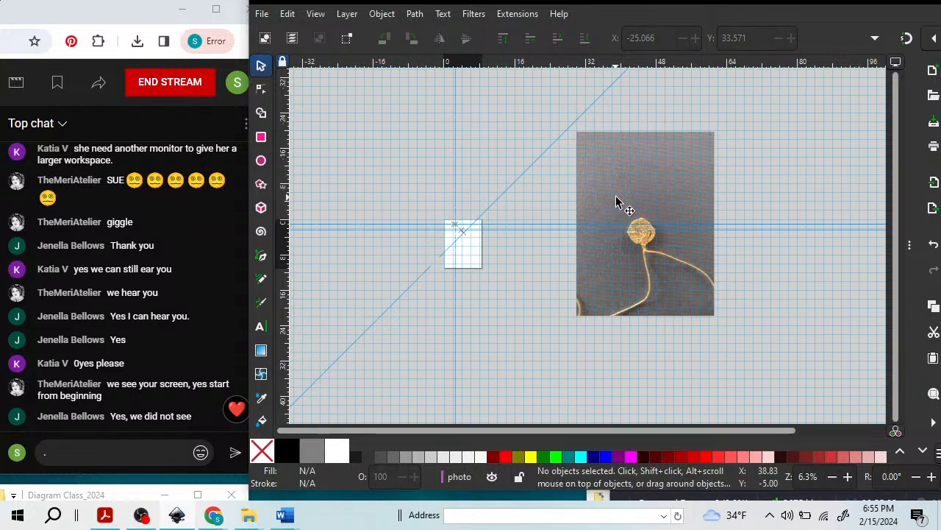
drag(617, 202, 542, 211)
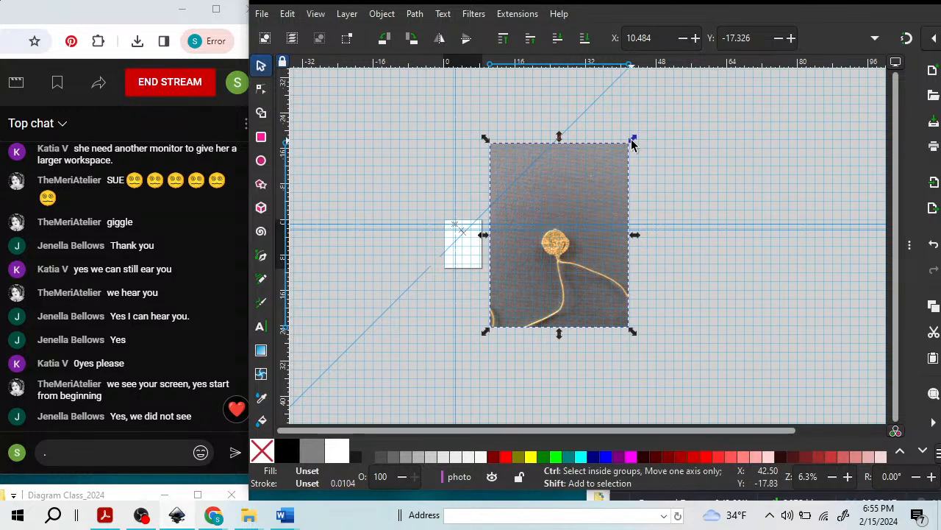
Try shrinking the coil photo about its centre to roughly the page's size, and undo the scaling.
drag(632, 143, 577, 221)
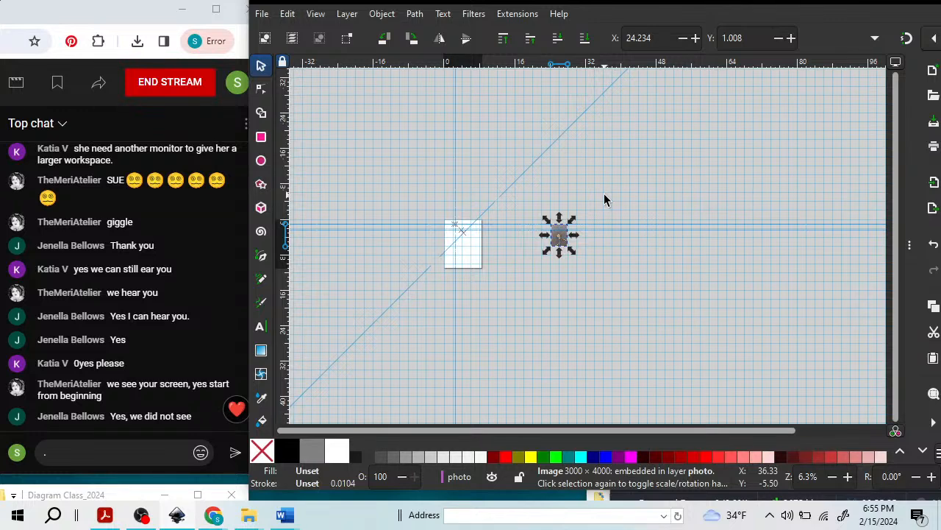
key(ctrl)
key(ctrl+z)
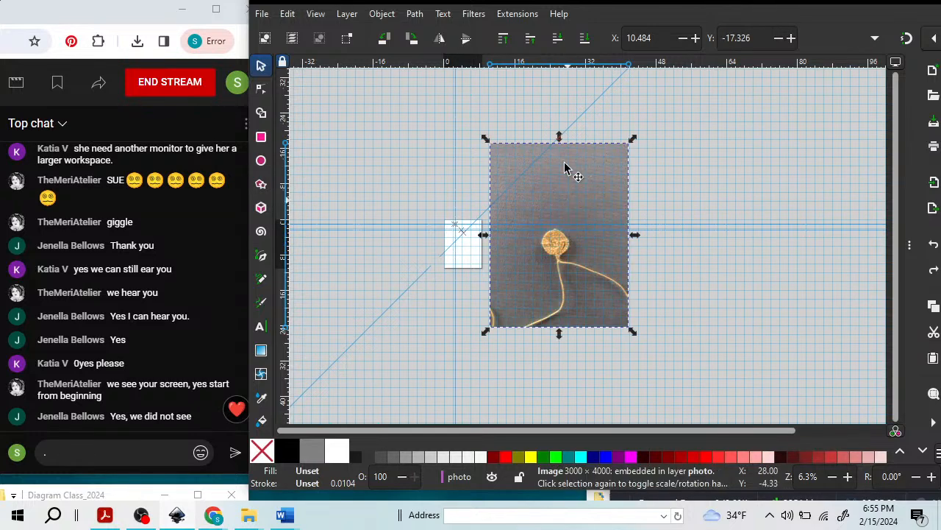
Move the coil photo slightly closer to the page, to about X 9.317, Y -16.992.
scroll(732, 186, down, 2)
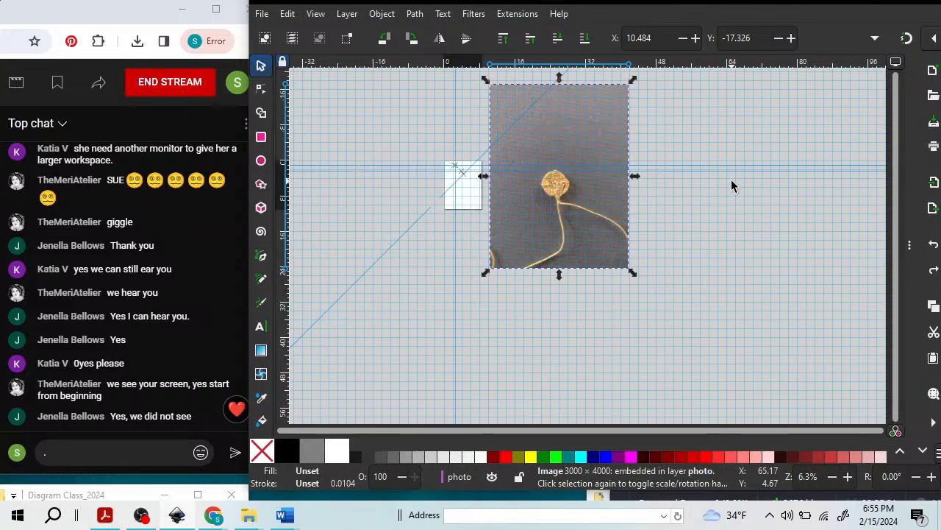
click(288, 14)
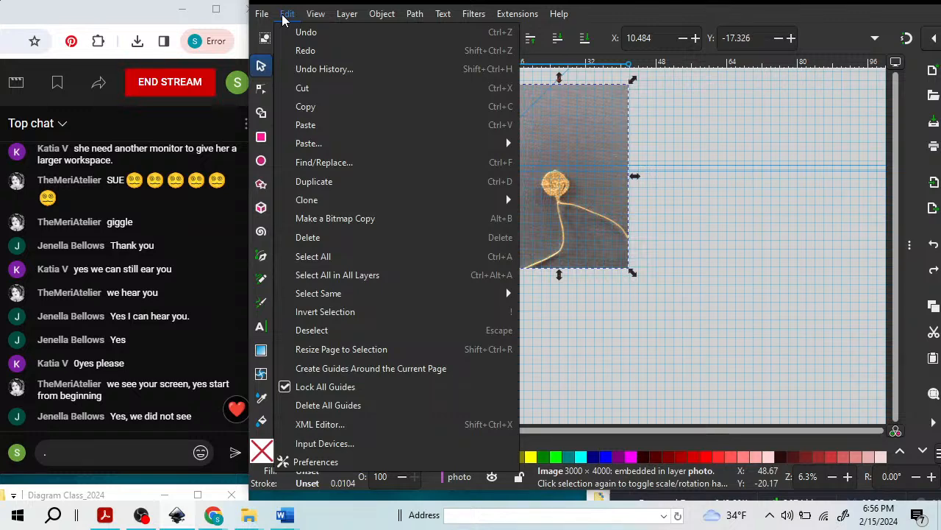
mouse_move(316, 14)
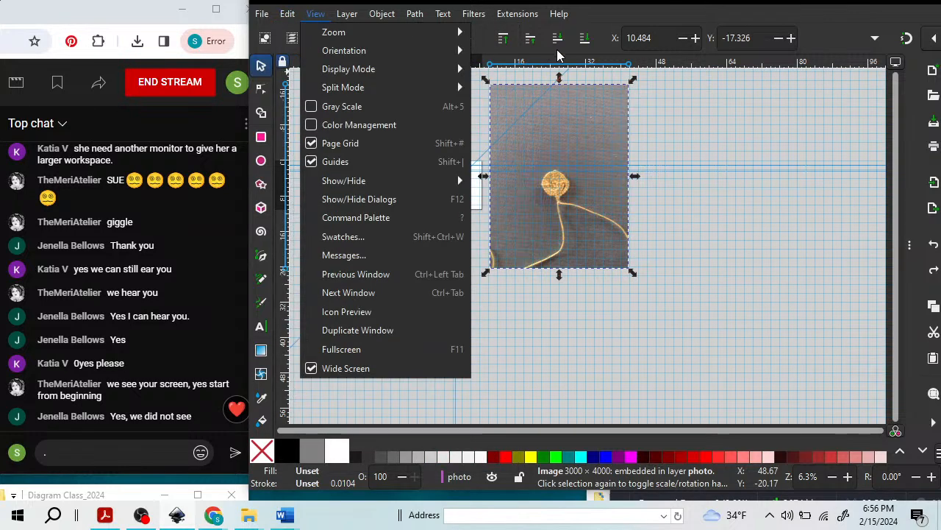
click(728, 92)
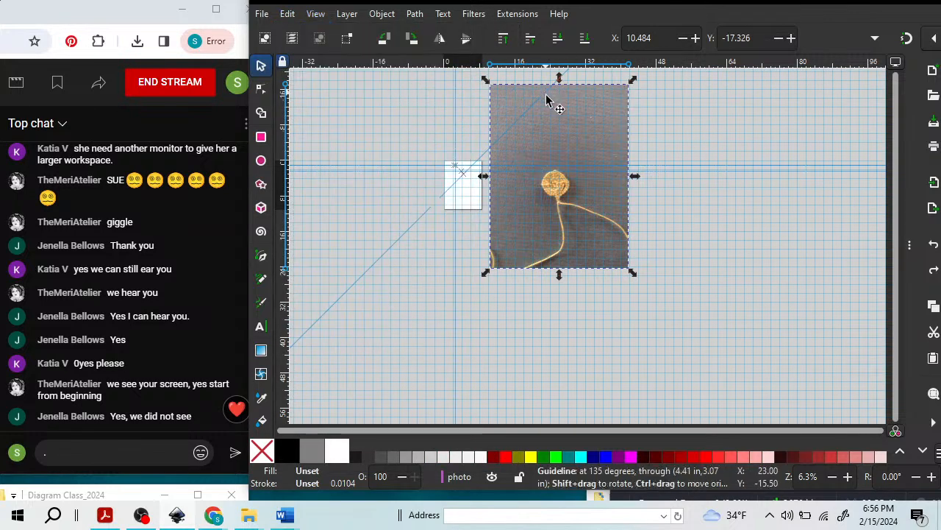
drag(539, 124, 536, 131)
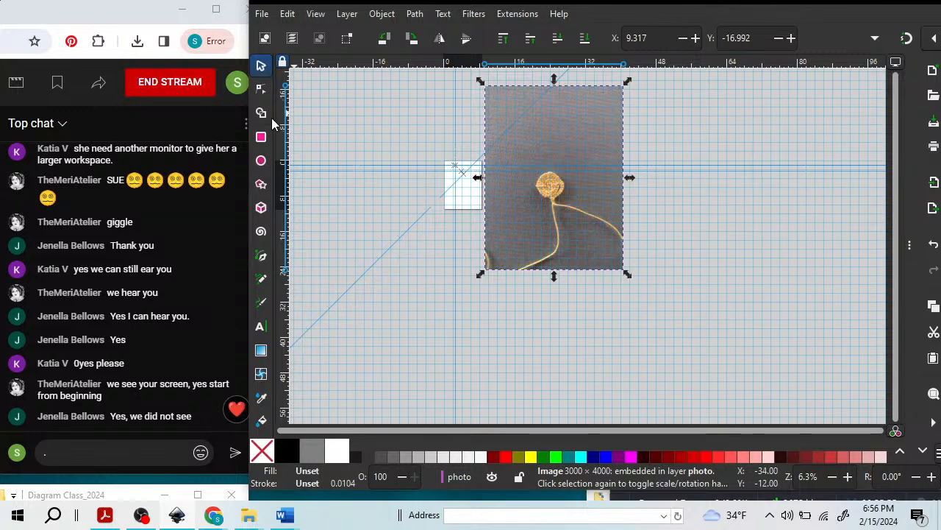
Draw two rectangles around the tatted coil in the photo, about 9.42 × 8.08 in and about 10.75 × 8.08 in.
click(261, 138)
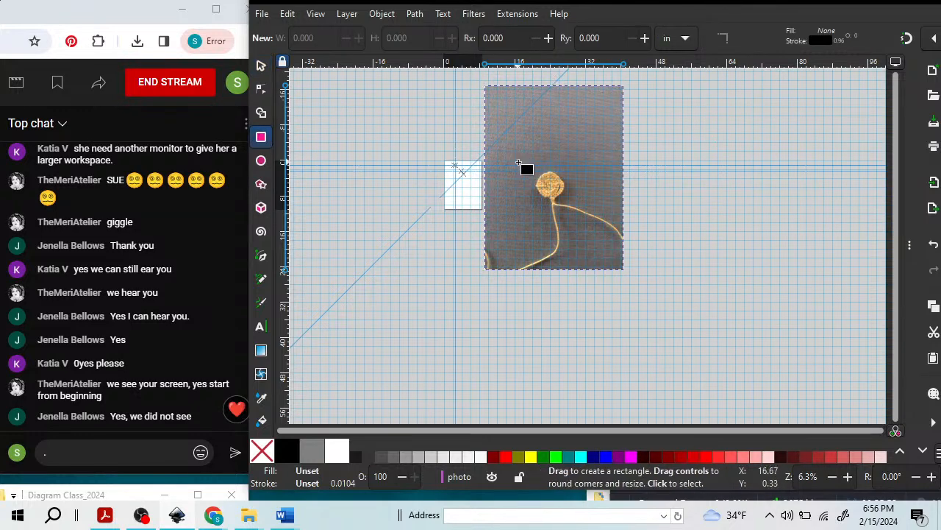
key(plus)
key(plus)
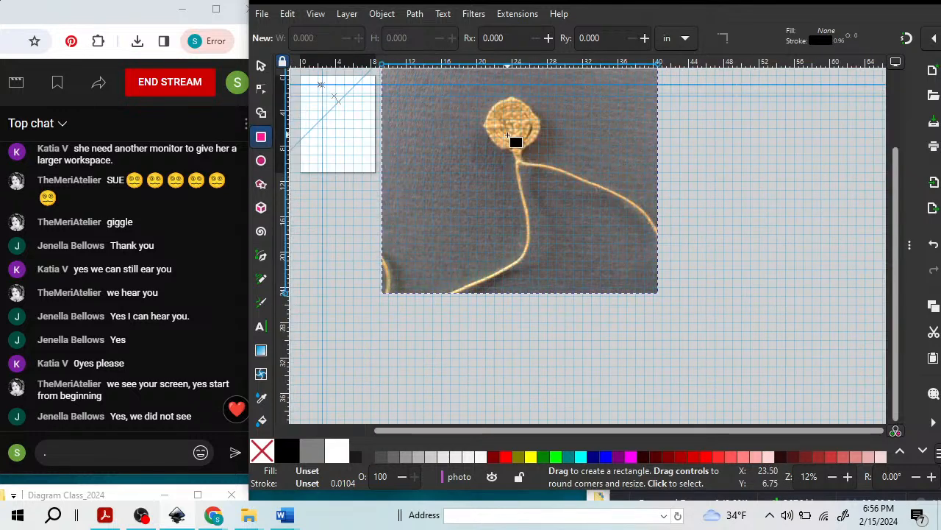
drag(476, 96, 481, 103)
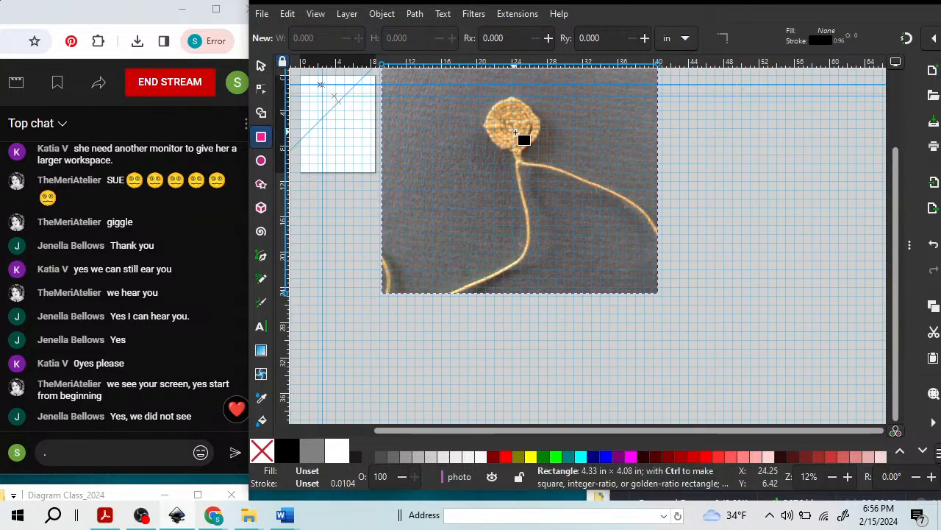
drag(542, 160, 559, 167)
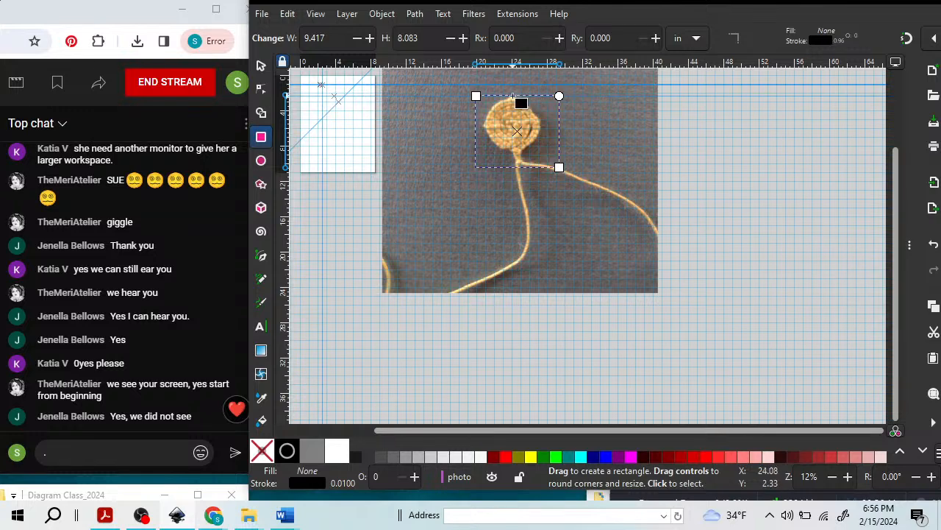
click(498, 90)
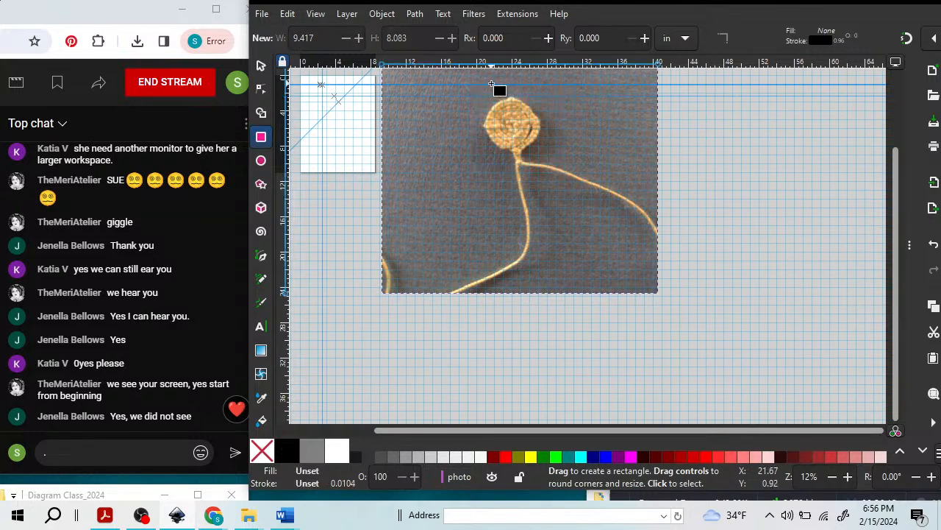
mouse_move(469, 89)
mouse_down()
mouse_move(560, 175)
mouse_move(563, 160)
mouse_up()
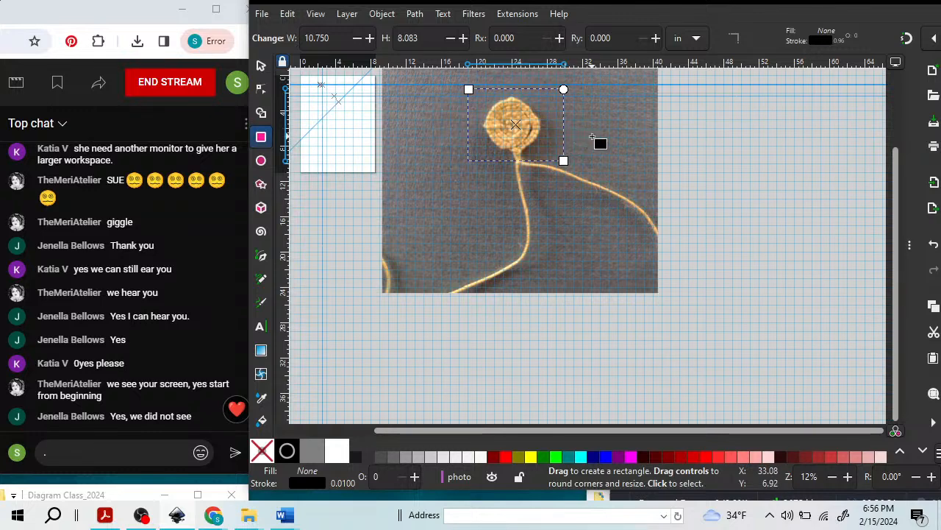
click(287, 14)
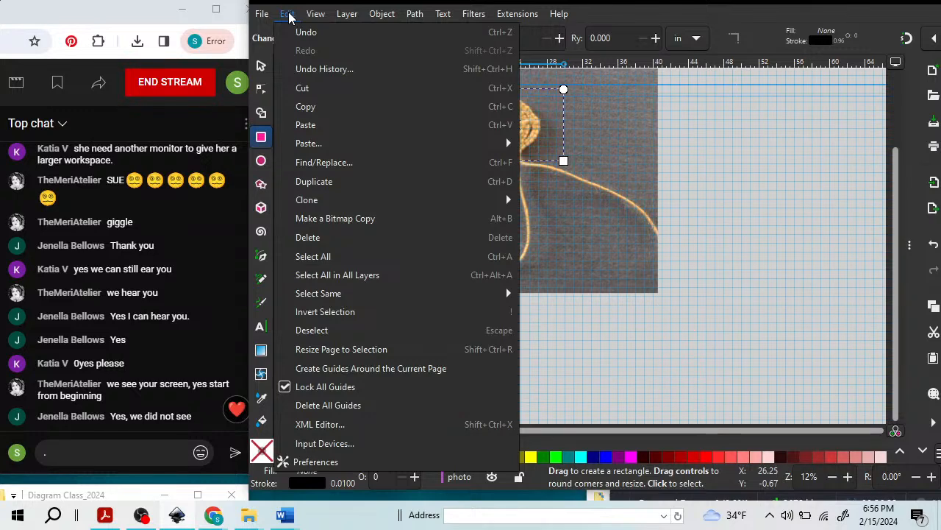
click(473, 14)
click(349, 15)
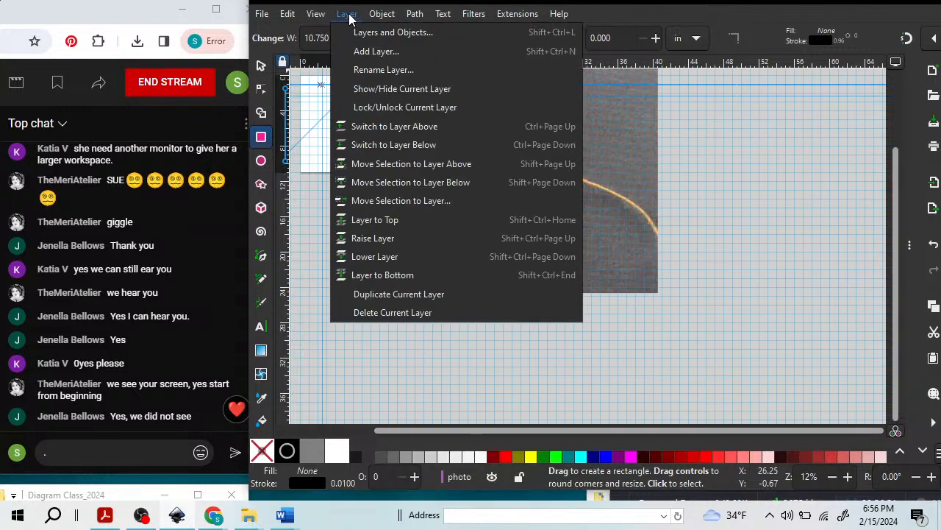
click(349, 15)
click(381, 14)
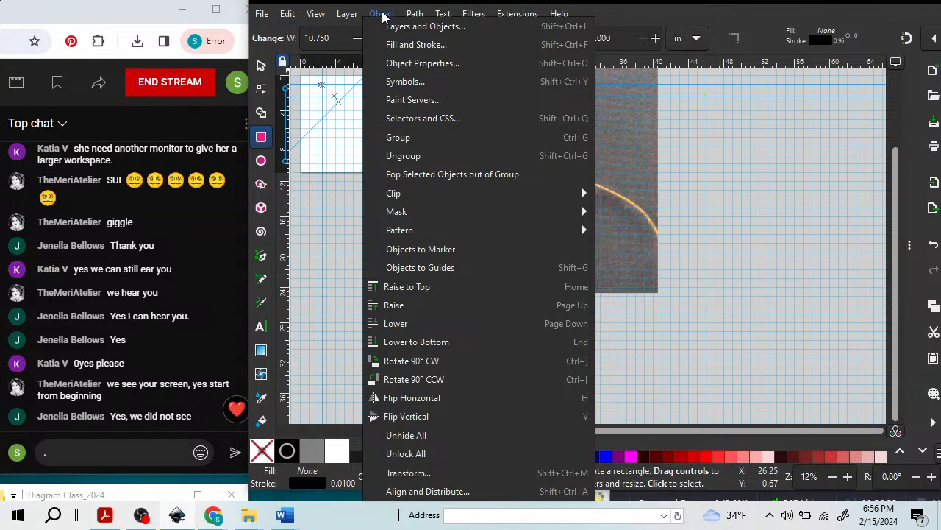
mouse_move(416, 14)
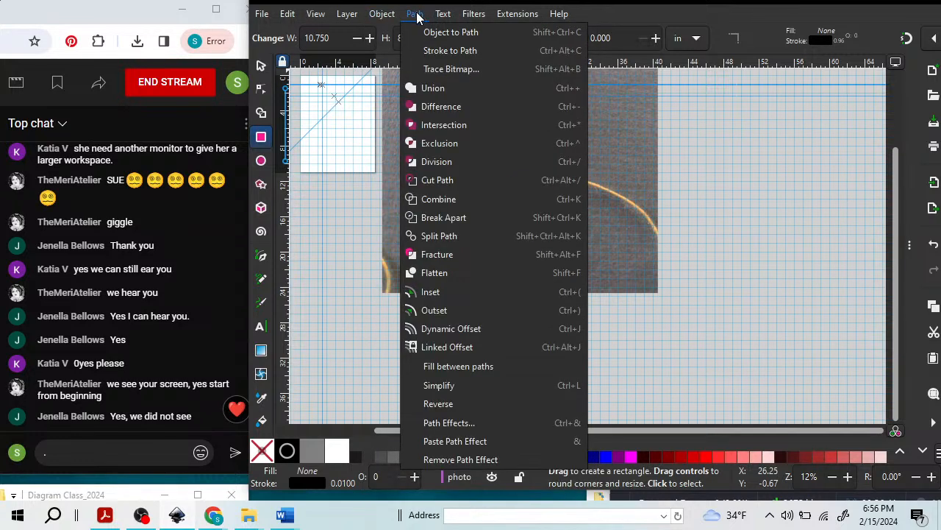
click(687, 13)
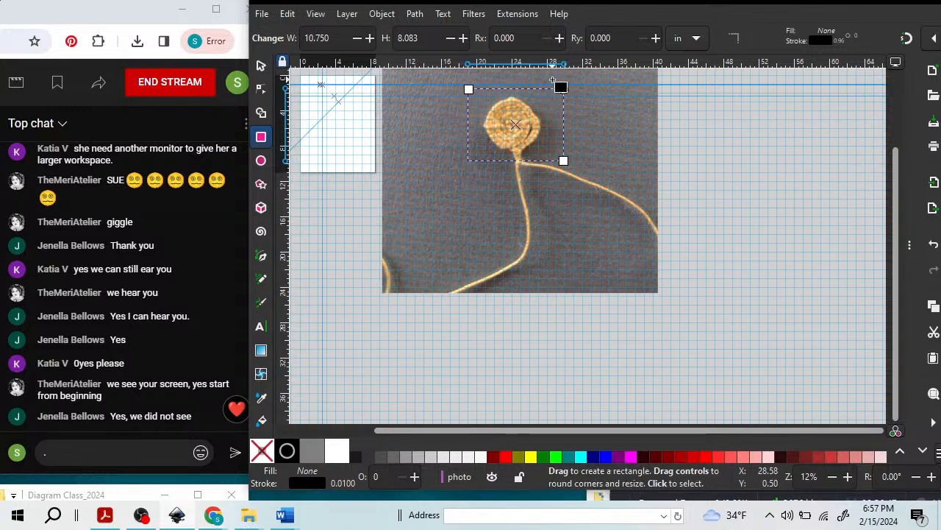
Try the Exclusion path operation on the rectangle around the coil, and clear the selection.
click(414, 15)
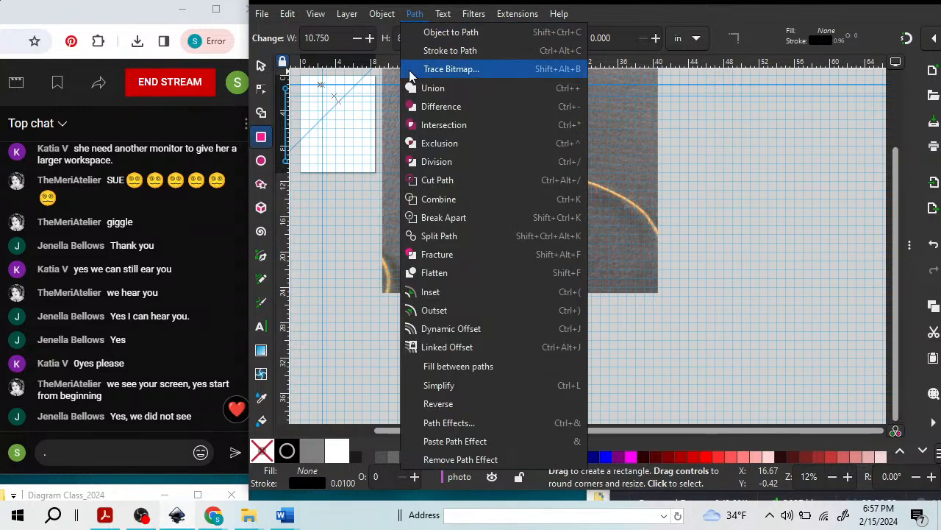
click(441, 145)
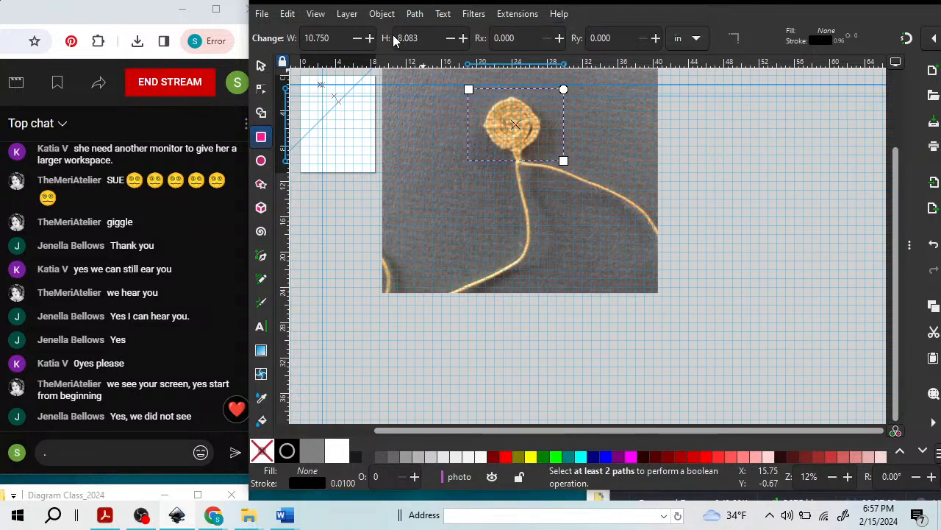
click(711, 155)
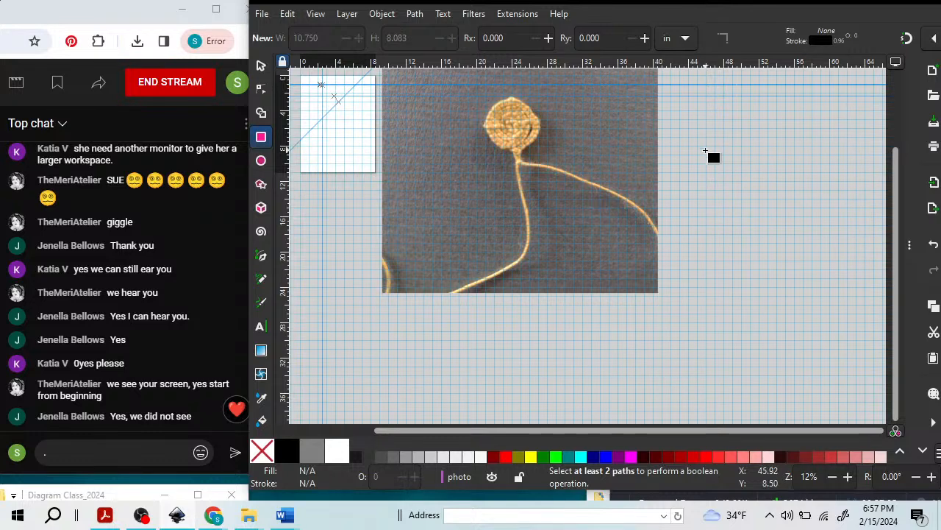
Draw a red-filled rectangle about 12 × 10.33 in around the tatted coil in the photo.
key(minus)
key(minus)
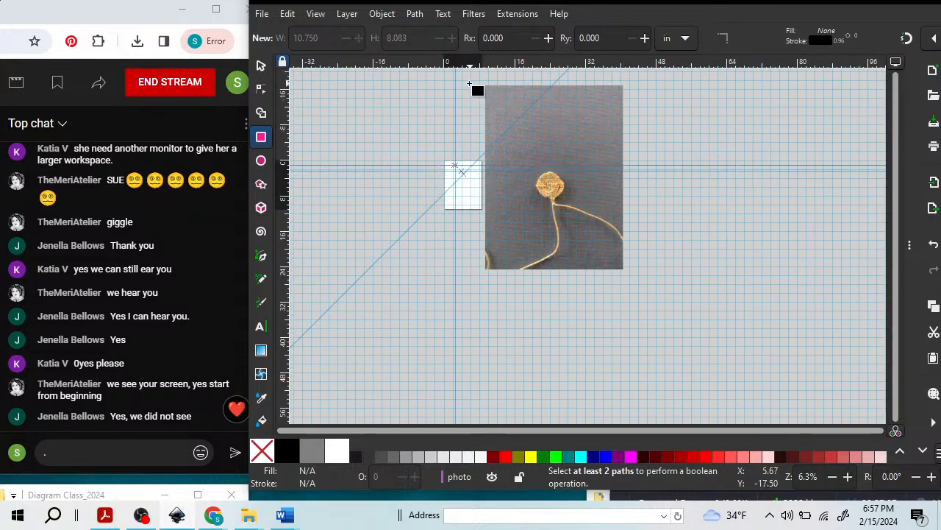
click(262, 66)
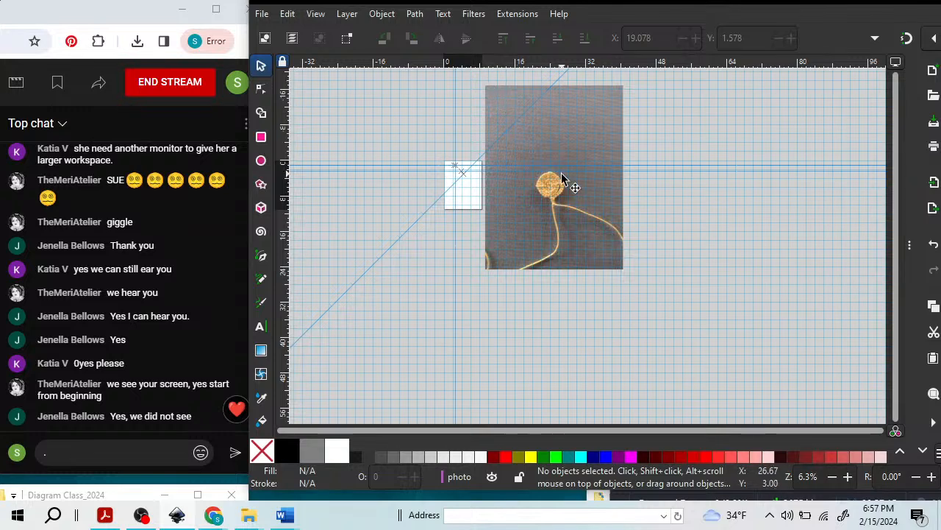
click(261, 137)
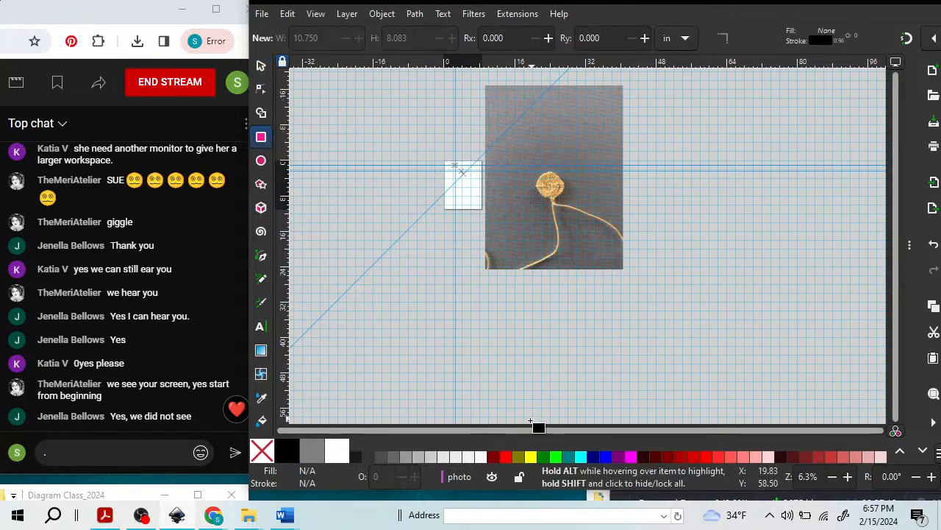
click(510, 456)
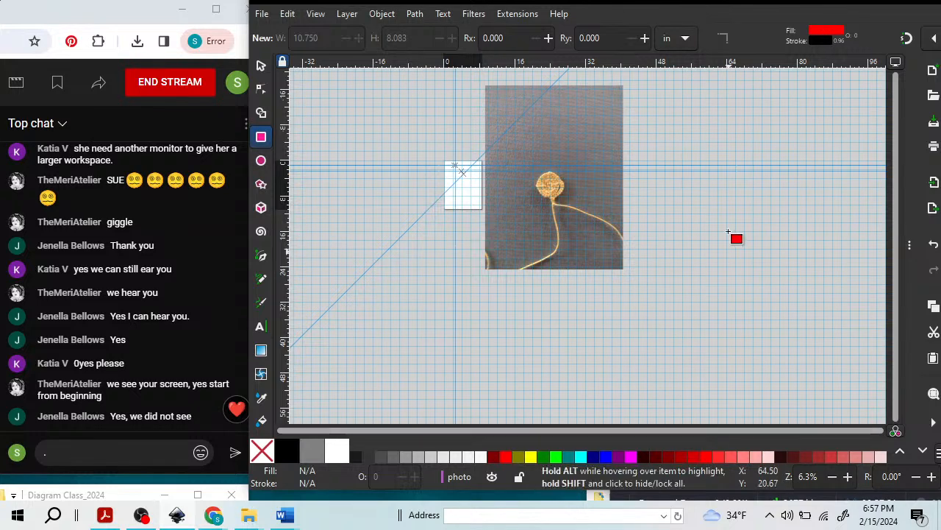
drag(526, 163, 578, 209)
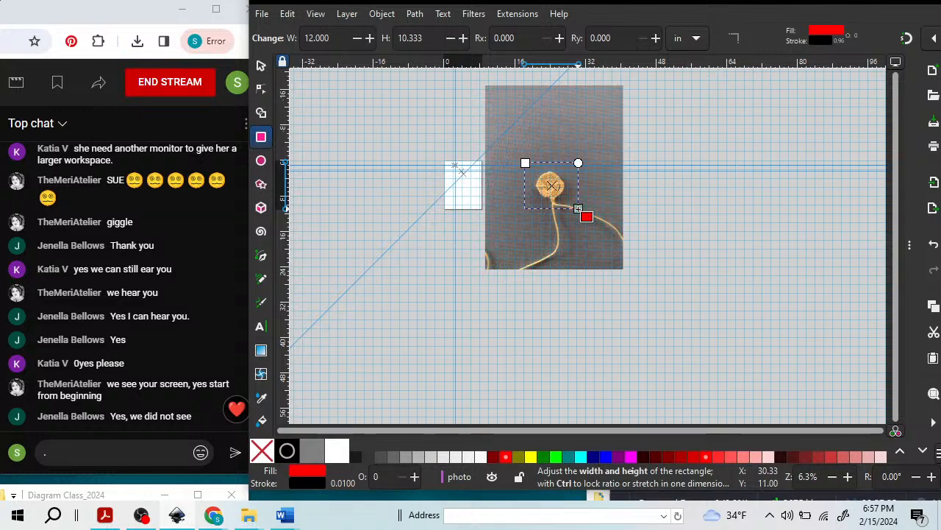
Set the rectangle's fill to a flat dark red (790000ff) with a lightness of 24.
click(263, 453)
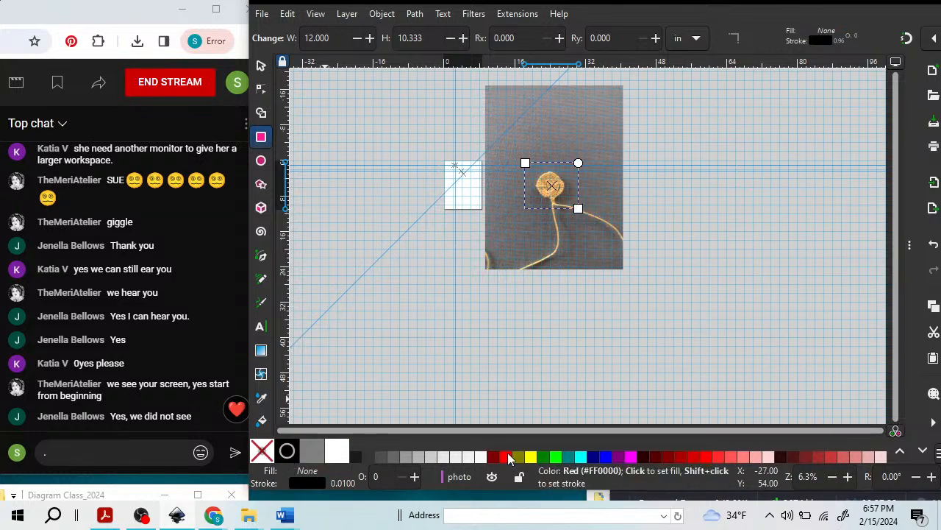
click(505, 457)
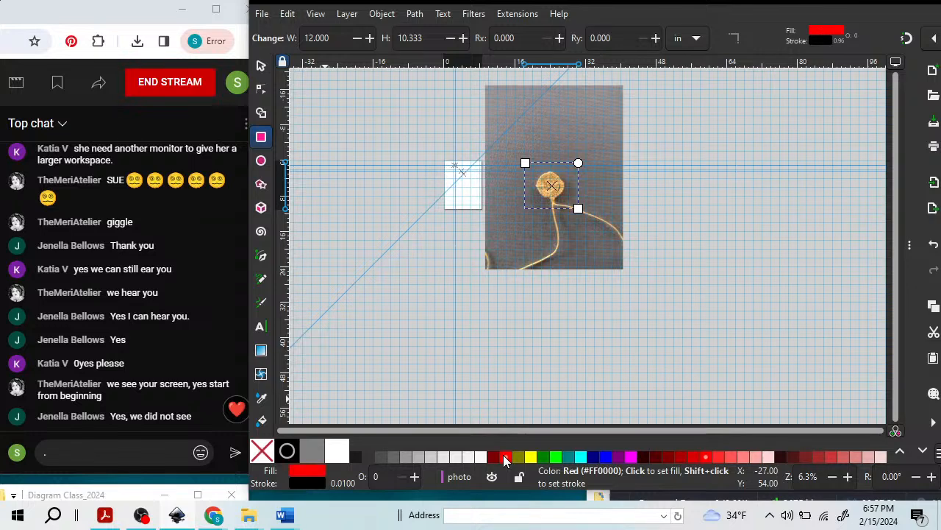
click(316, 472)
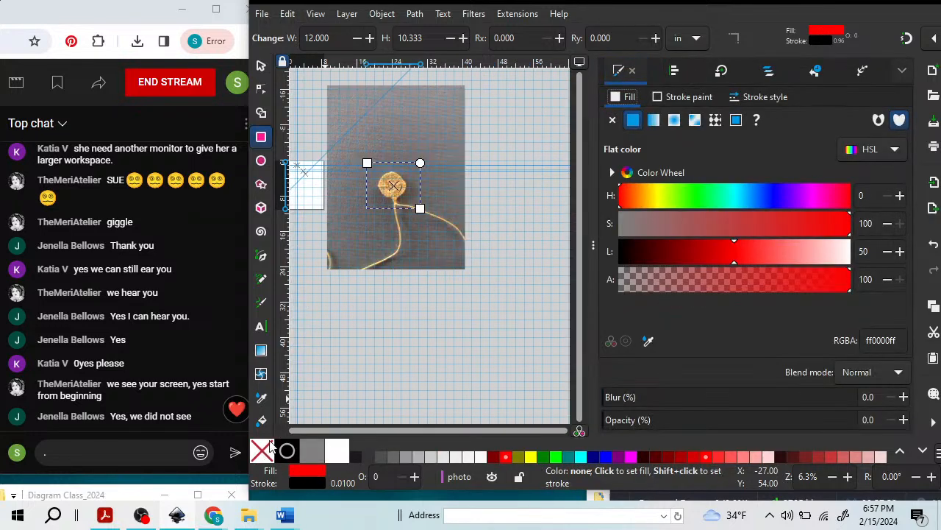
click(263, 450)
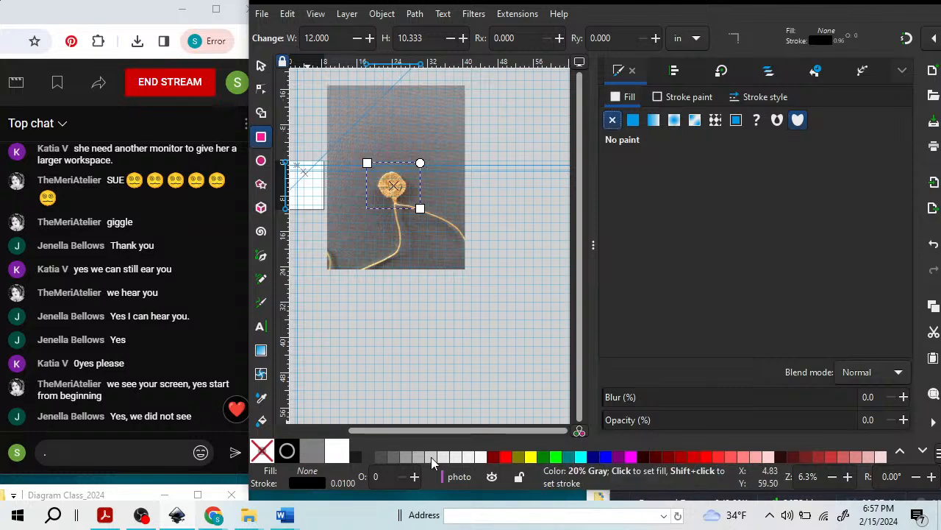
click(506, 457)
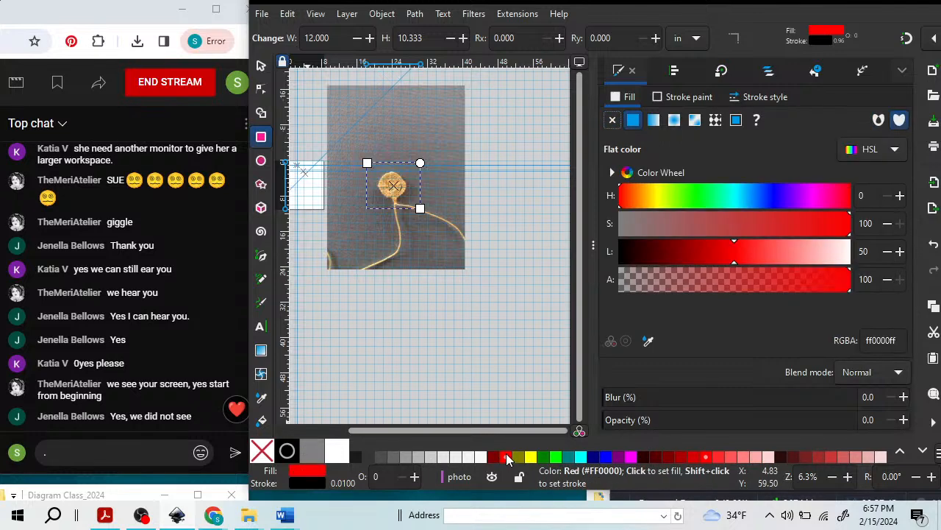
click(676, 257)
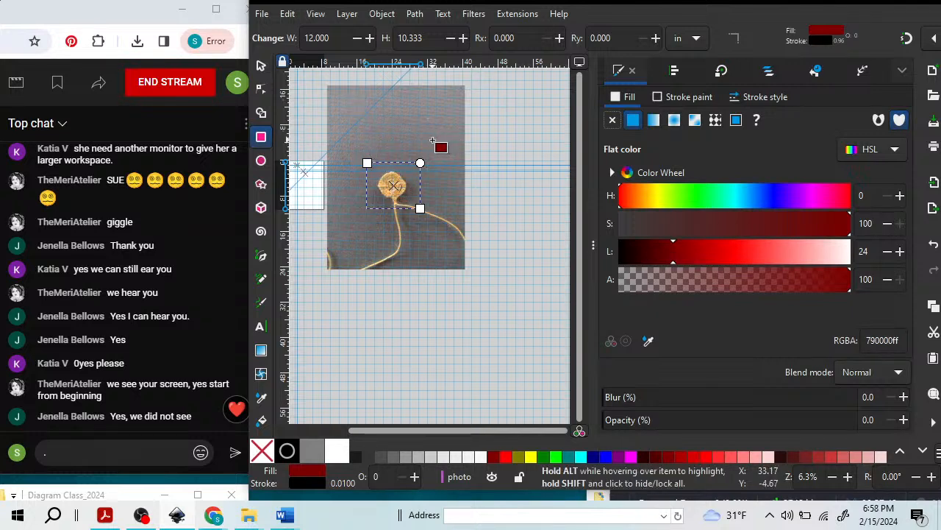
key(plus)
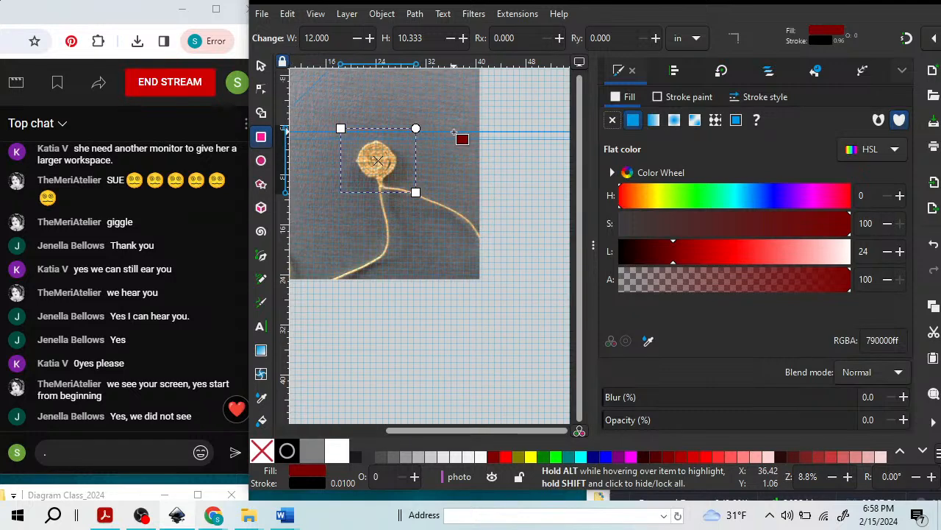
key(minus)
Try the Exclusion path operation on the rectangle and coil photo, and shift both to about X 10.651, Y -14.659.
click(261, 66)
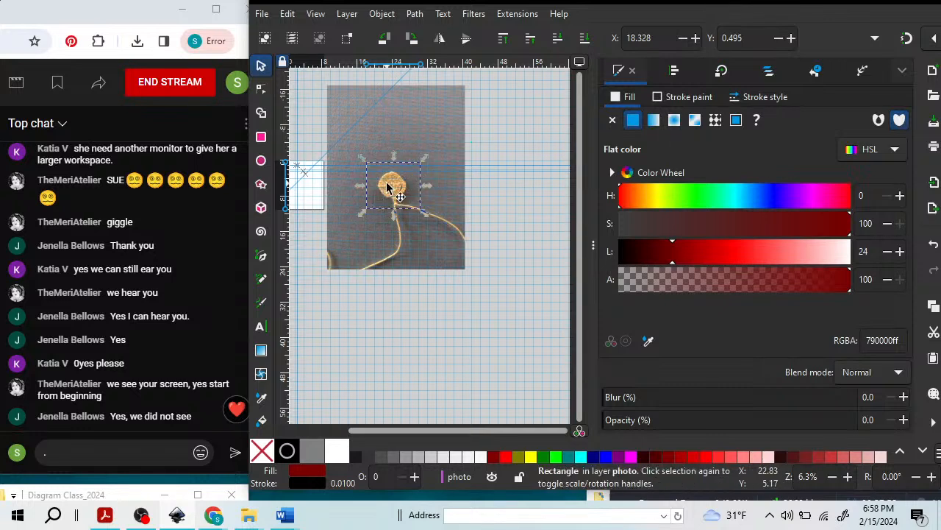
shift+click(371, 114)
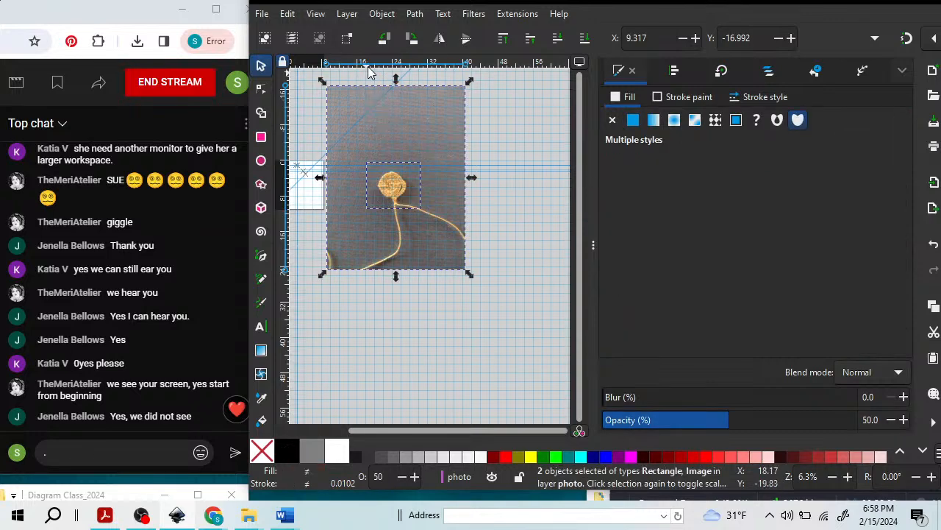
click(416, 17)
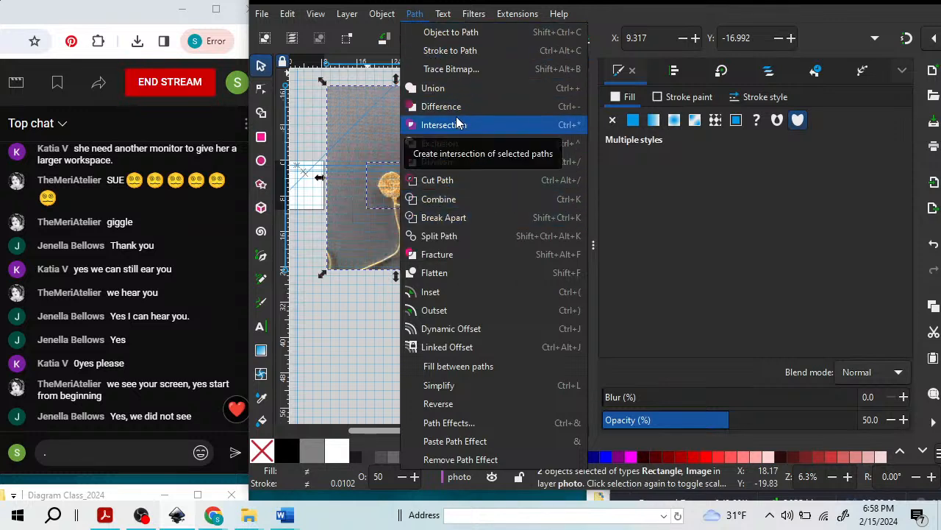
click(443, 141)
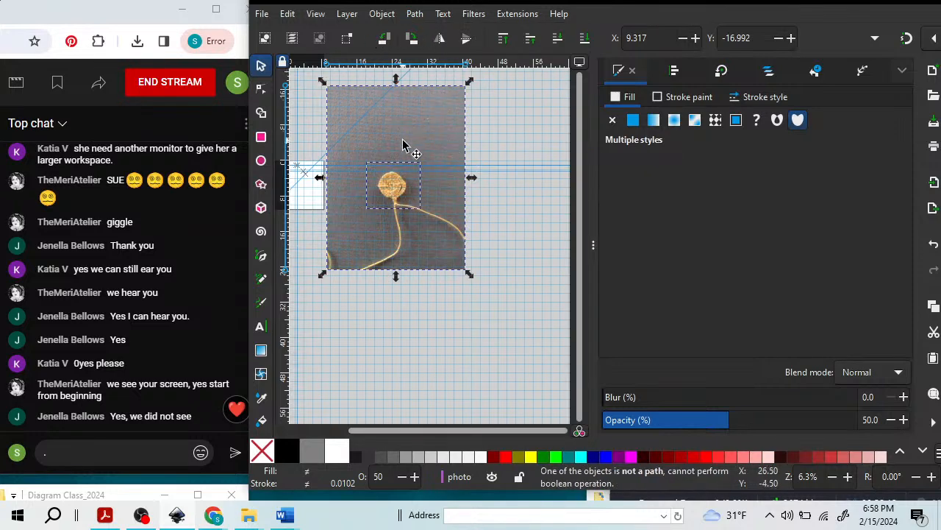
mouse_move(403, 144)
mouse_down()
mouse_move(447, 130)
mouse_move(409, 155)
mouse_up()
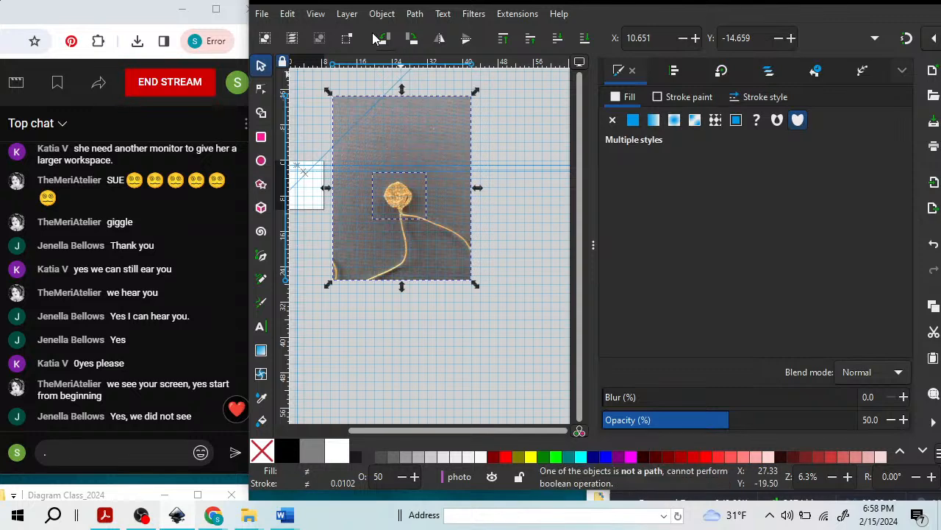
Try Break Apart on the selected rectangle and photo, and shift both to about Y -13.159.
click(414, 14)
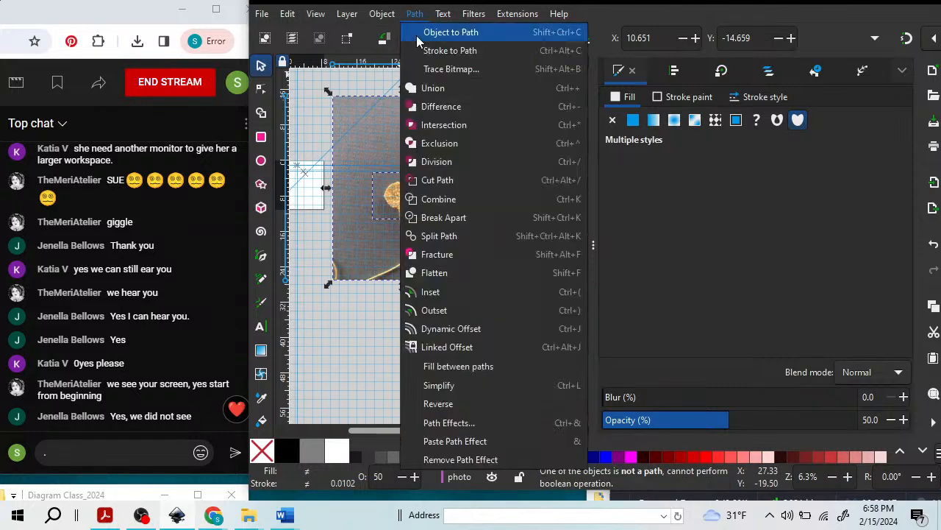
click(437, 215)
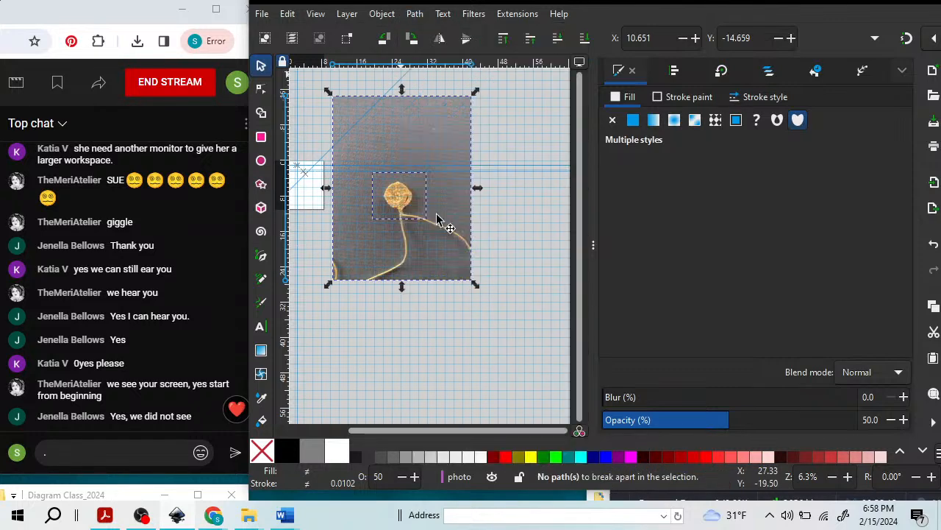
mouse_move(399, 147)
mouse_down()
mouse_move(437, 140)
mouse_move(389, 132)
mouse_move(399, 152)
mouse_move(411, 151)
mouse_up()
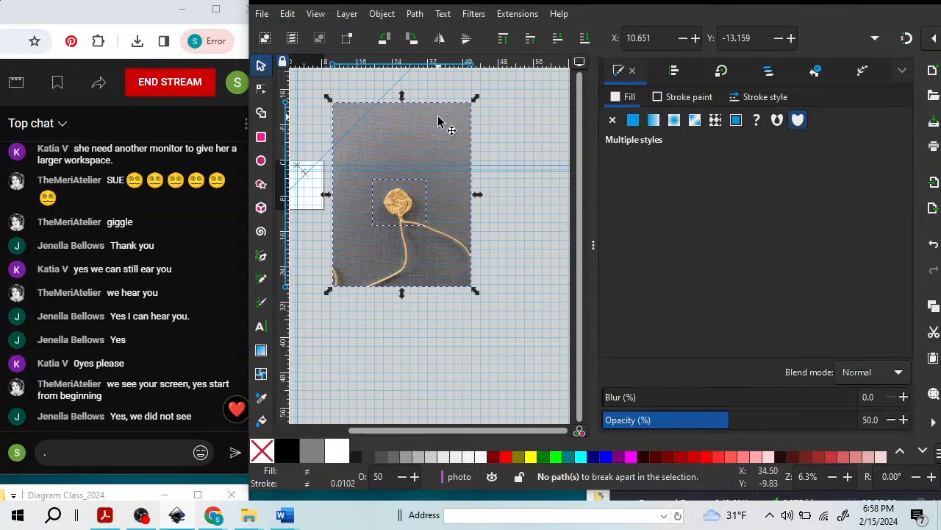
Try the Difference path operation on the rectangle and photo, and shift both to about X 11.651, Y -11.826.
click(380, 14)
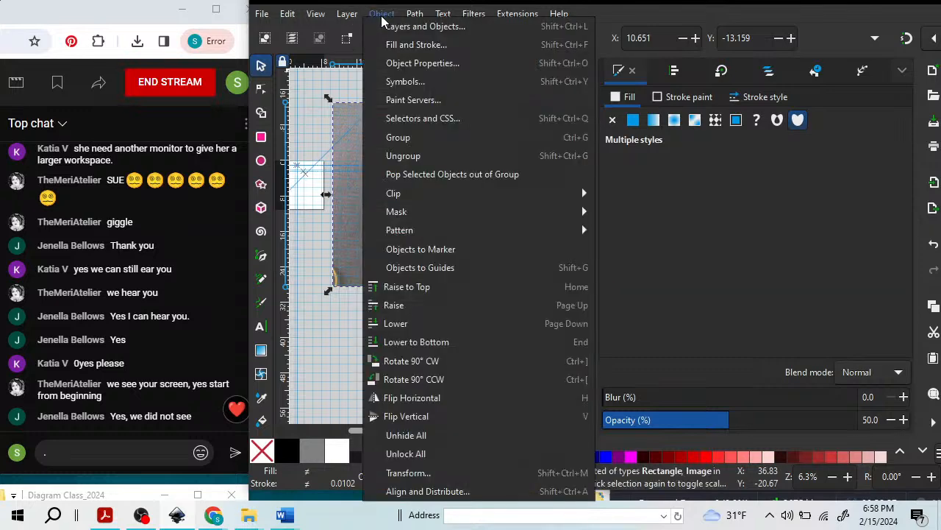
mouse_move(413, 14)
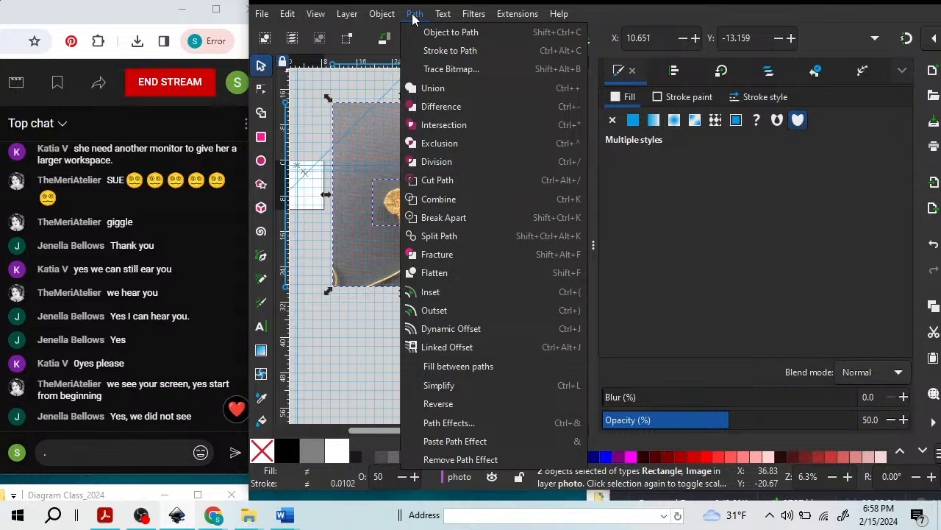
click(441, 106)
mouse_move(432, 139)
mouse_down()
mouse_move(457, 140)
mouse_move(421, 140)
mouse_move(436, 143)
mouse_up()
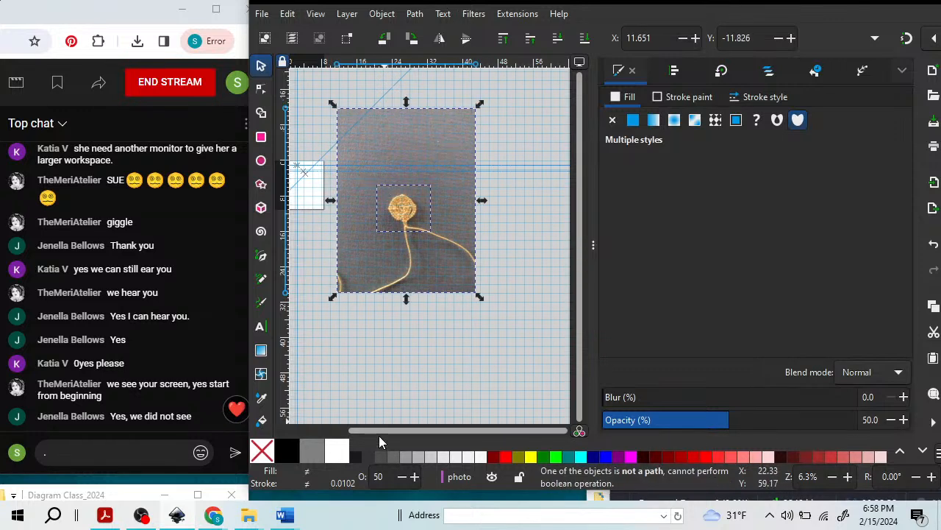
Shrink the photo and rectangle together to fit within the page, and place them at about X 3.317, Y 4.341.
drag(379, 429, 357, 422)
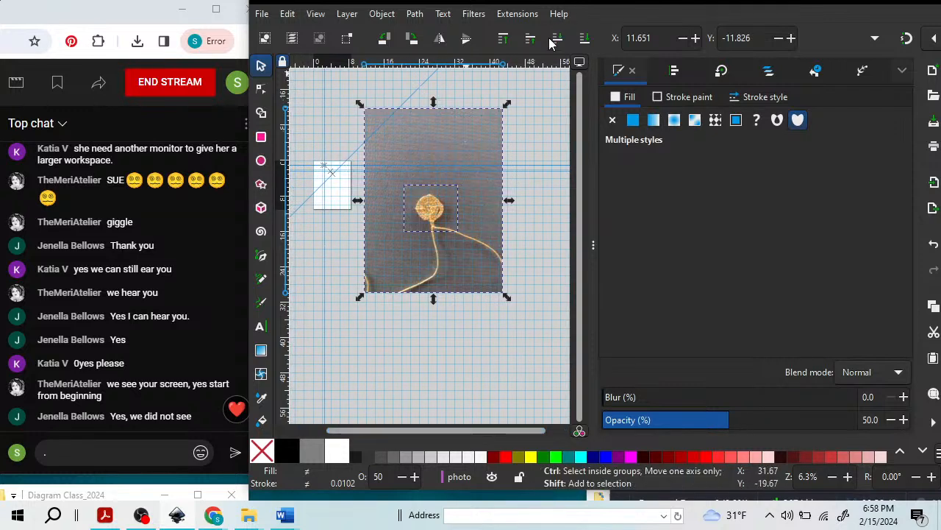
drag(508, 103, 335, 193)
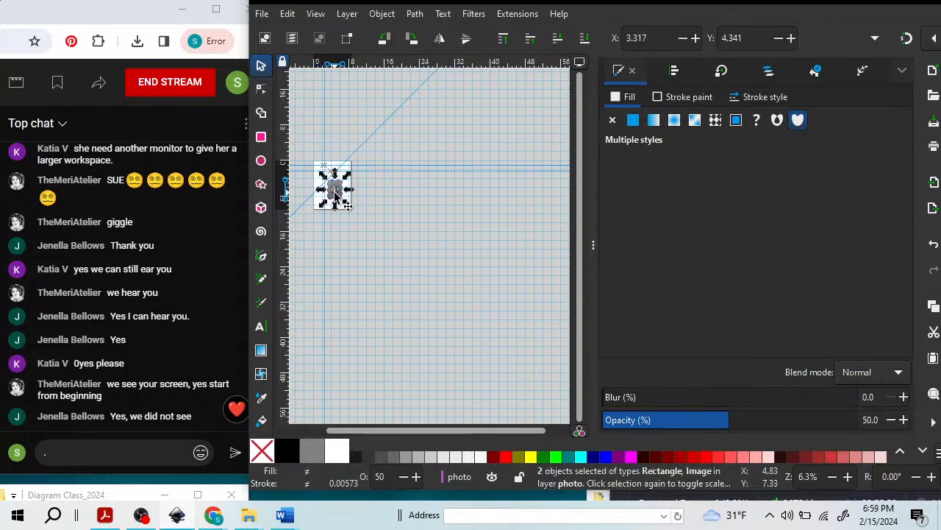
Scale the photo and rectangle down further about their centre and reposition them on the page at about X 3.924, Y 4.332.
key(z)
drag(307, 148, 360, 225)
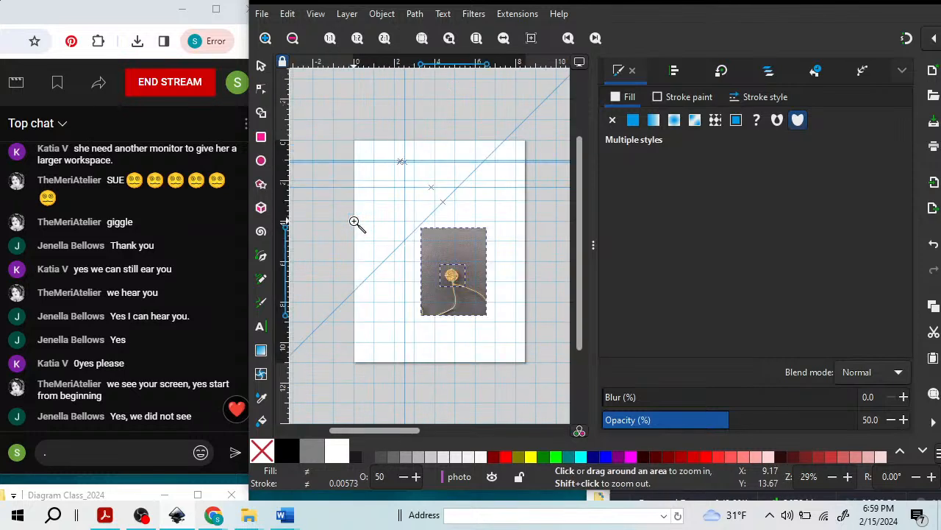
click(469, 260)
click(467, 261)
click(466, 260)
click(465, 261)
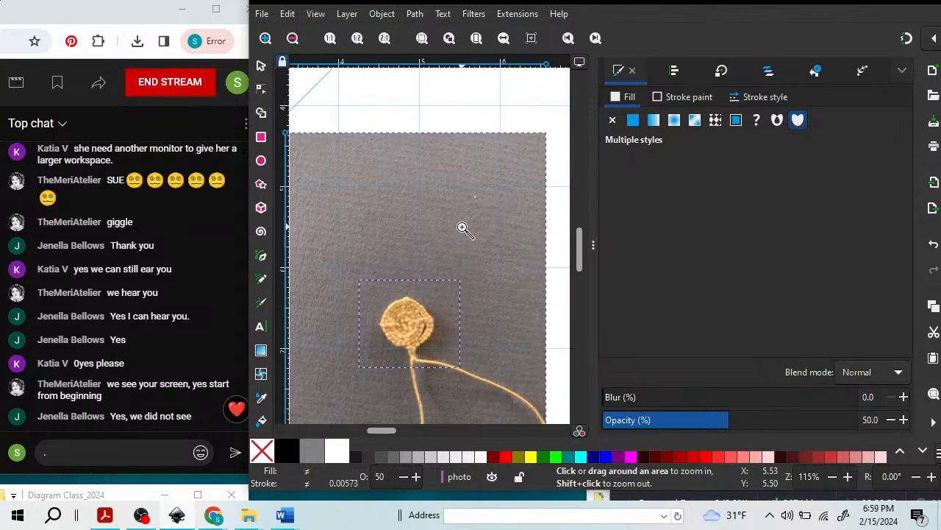
scroll(471, 220, down, 2)
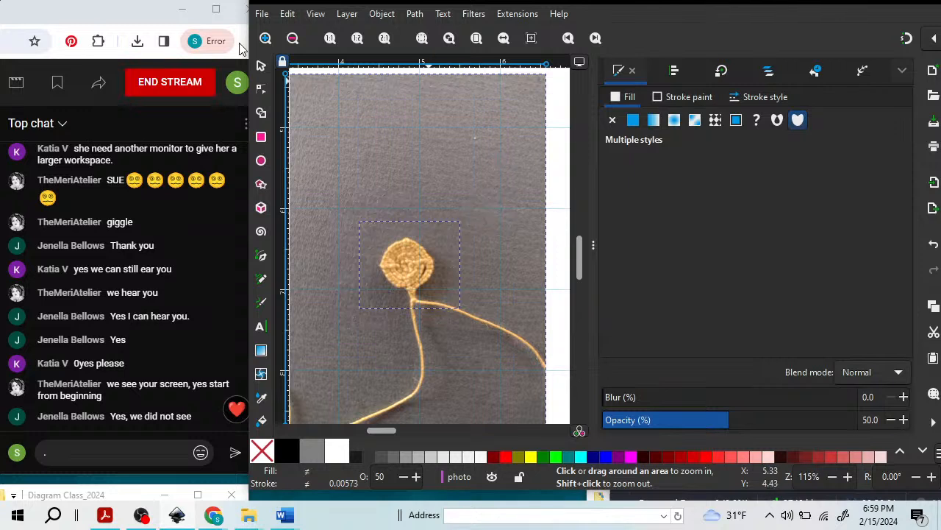
click(262, 67)
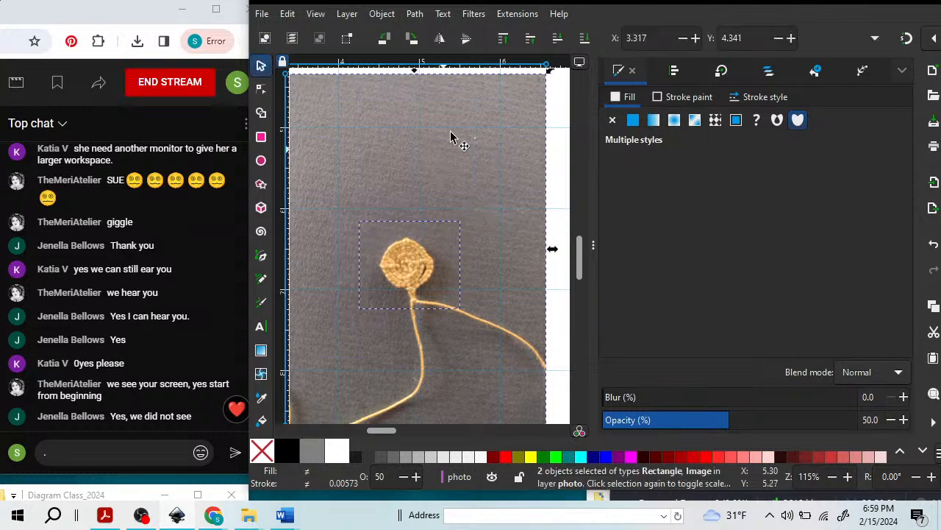
drag(402, 235, 396, 93)
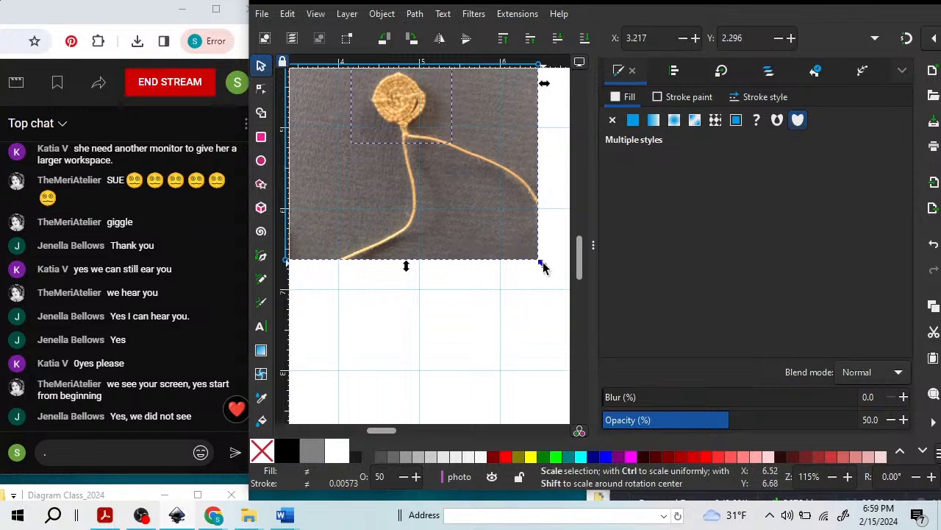
drag(543, 267, 513, 208)
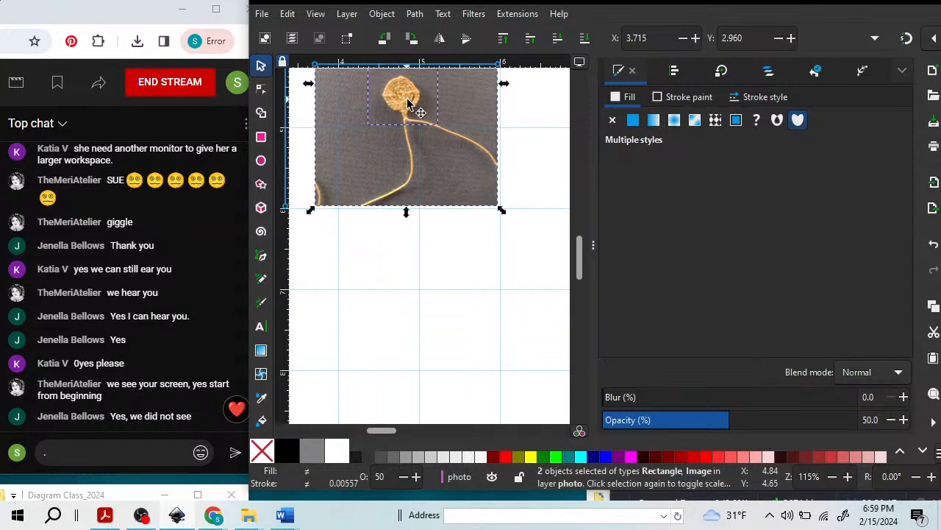
drag(409, 103, 425, 207)
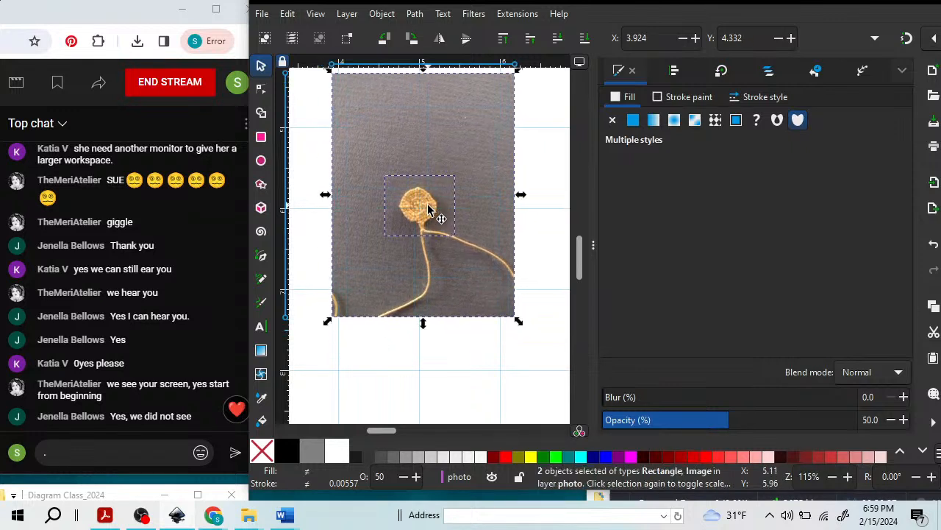
Clear the joint selection and select only the coil photo on the page.
click(534, 166)
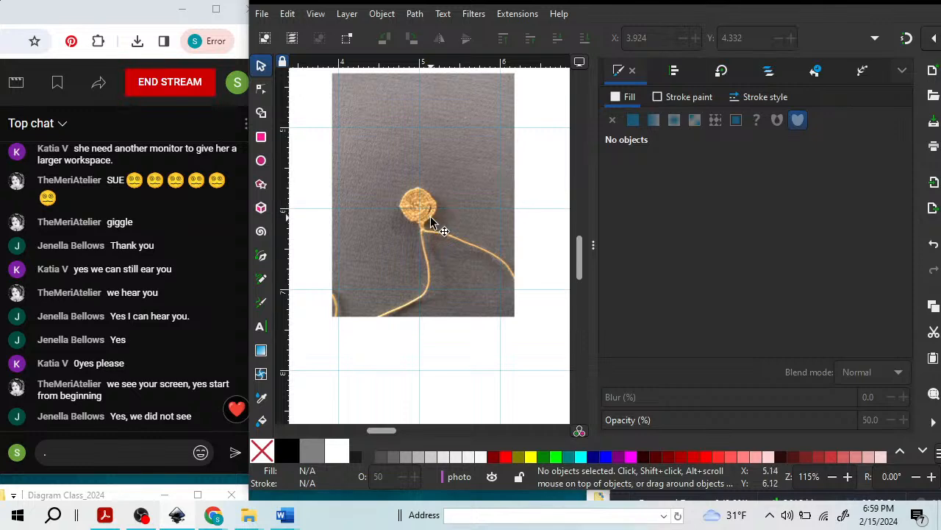
ctrl+scroll(432, 220, up, 4)
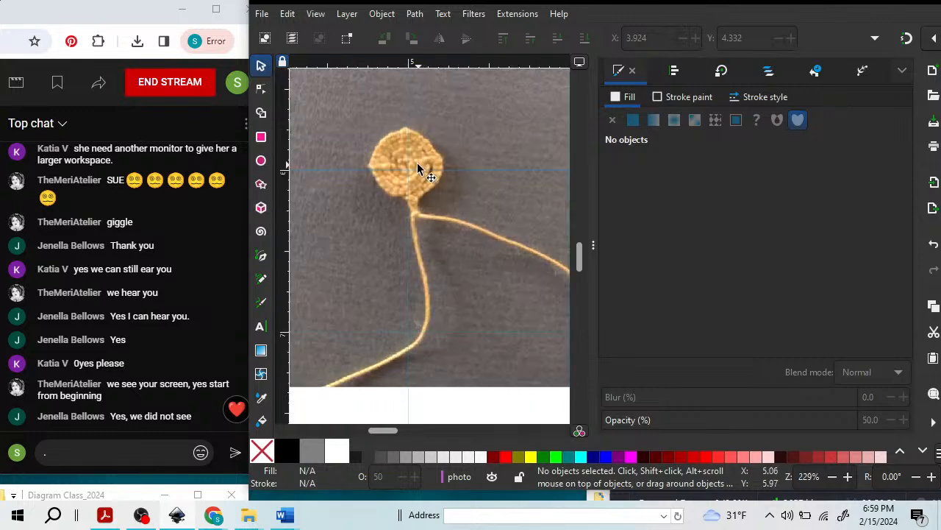
click(424, 181)
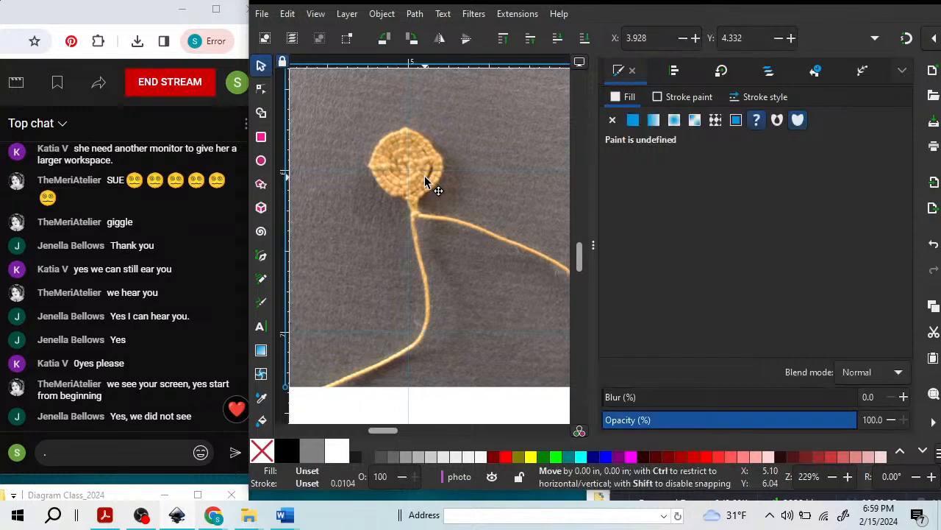
Nudge the coil photo on the page to about X 3.938, Y 4.355.
drag(424, 181, 426, 181)
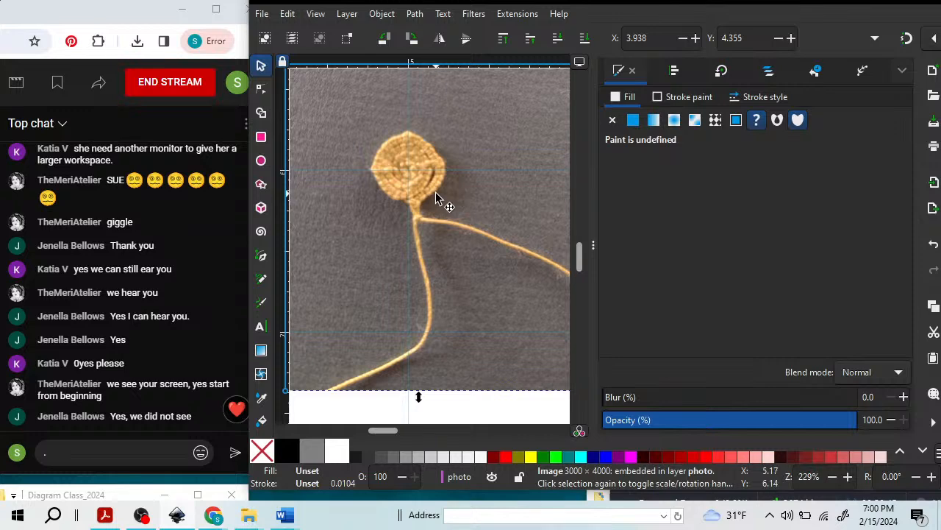
ctrl+scroll(436, 192, down, 4)
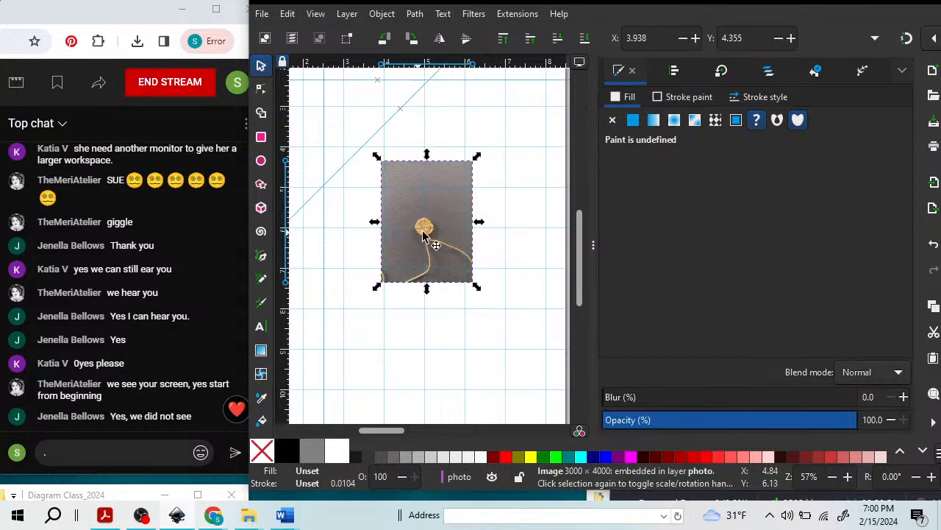
ctrl+scroll(421, 247, down, 1)
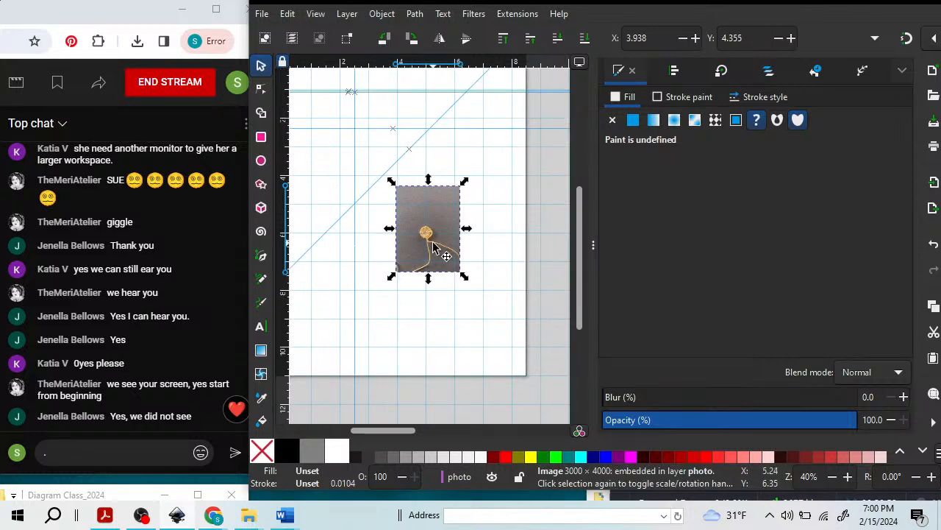
ctrl+scroll(433, 246, up, 6)
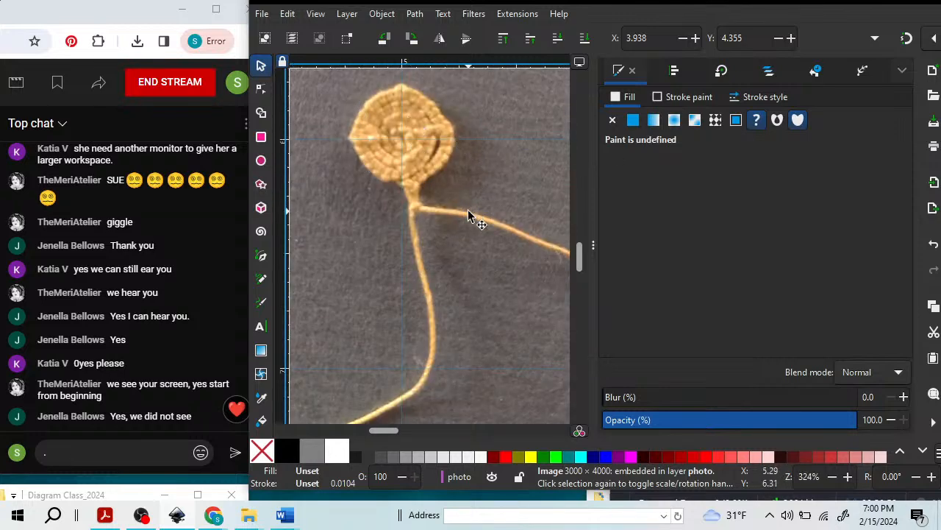
Rename the selected image object in the photo layer to "coil photo".
click(770, 72)
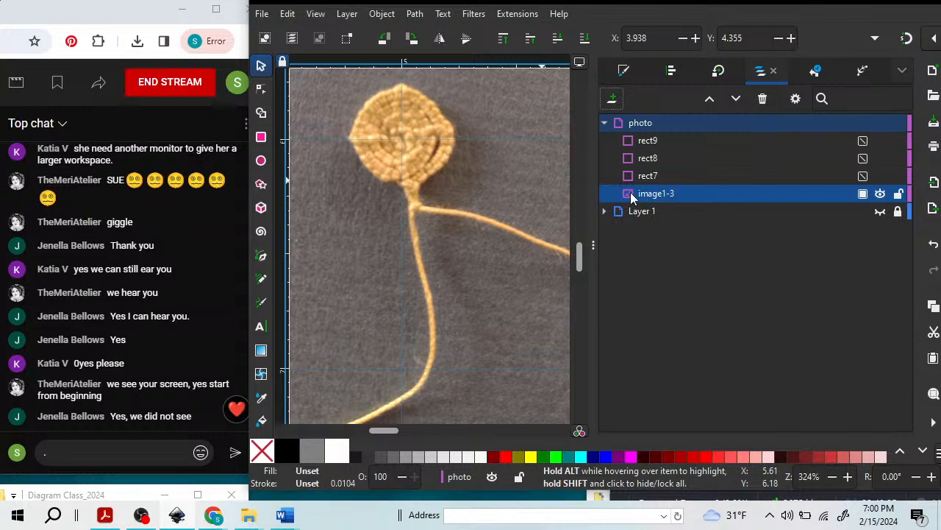
click(670, 195)
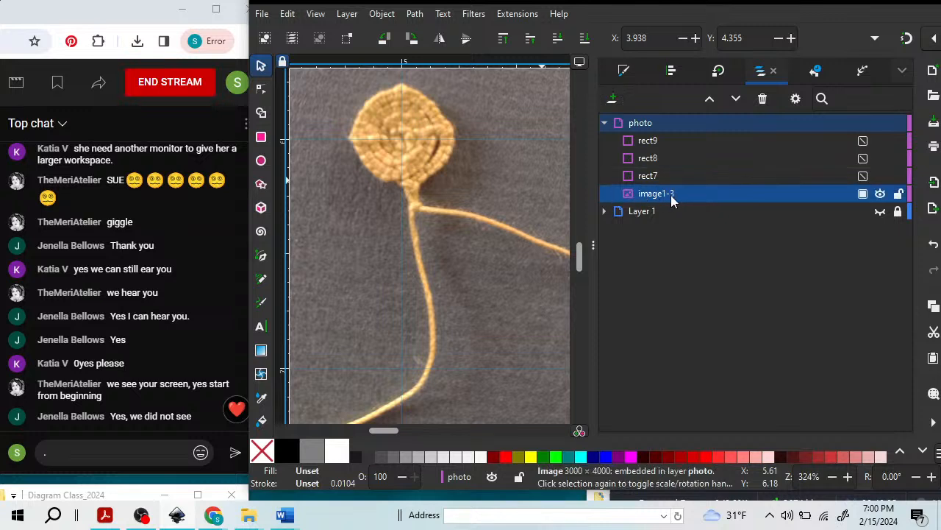
click(880, 194)
click(880, 194)
double_click(653, 194)
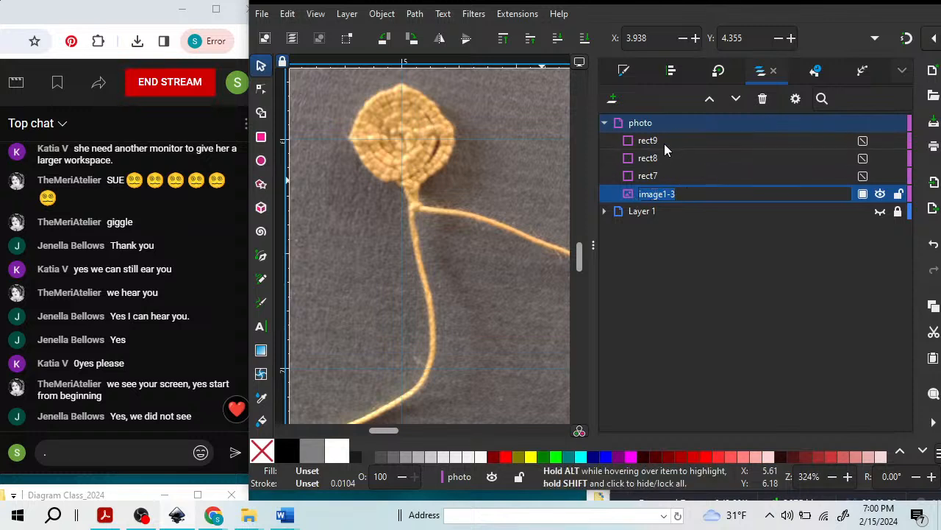
text(col)
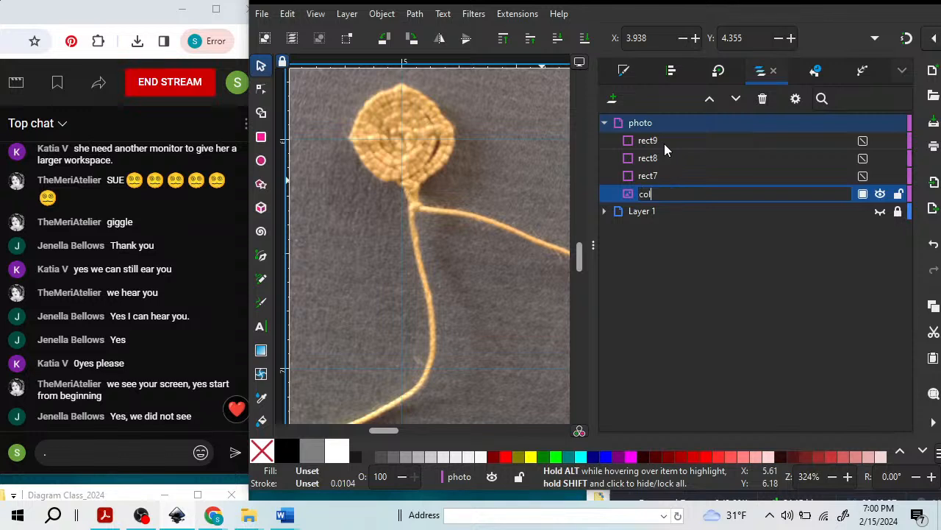
key(BackSpace)
text(il photo)
key(Return)
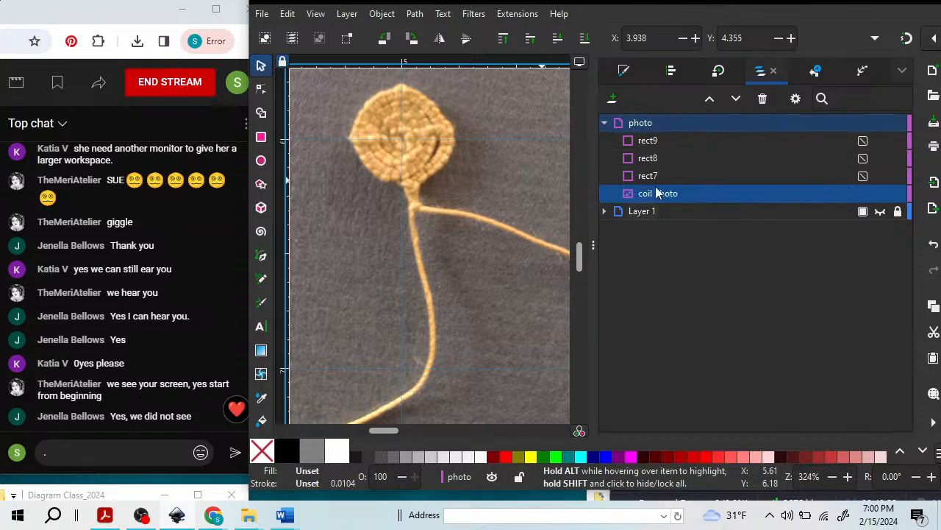
Collapse the photo layer, then hide it and show it again.
click(604, 123)
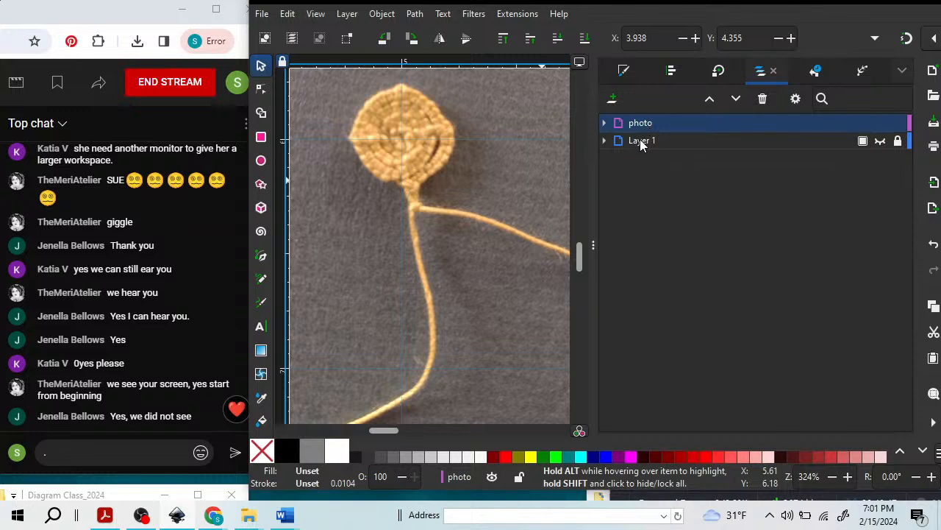
click(880, 124)
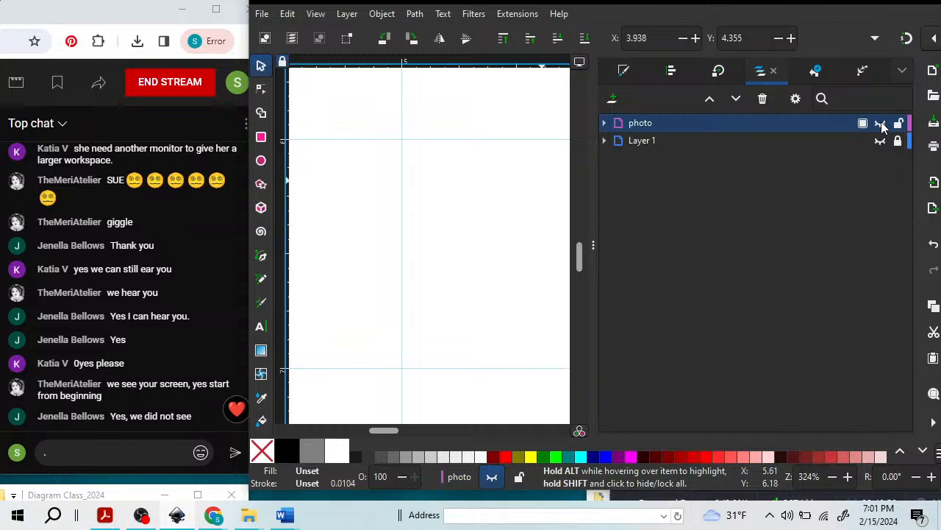
click(637, 143)
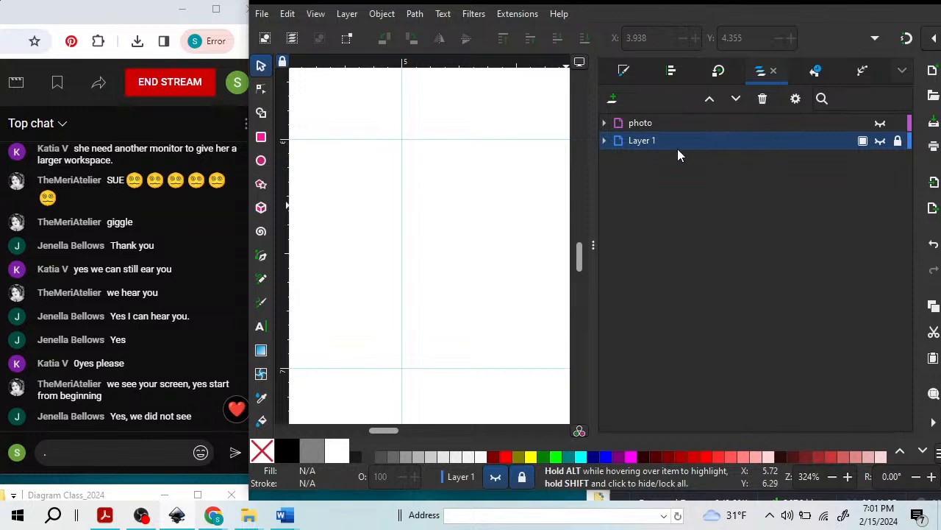
click(639, 124)
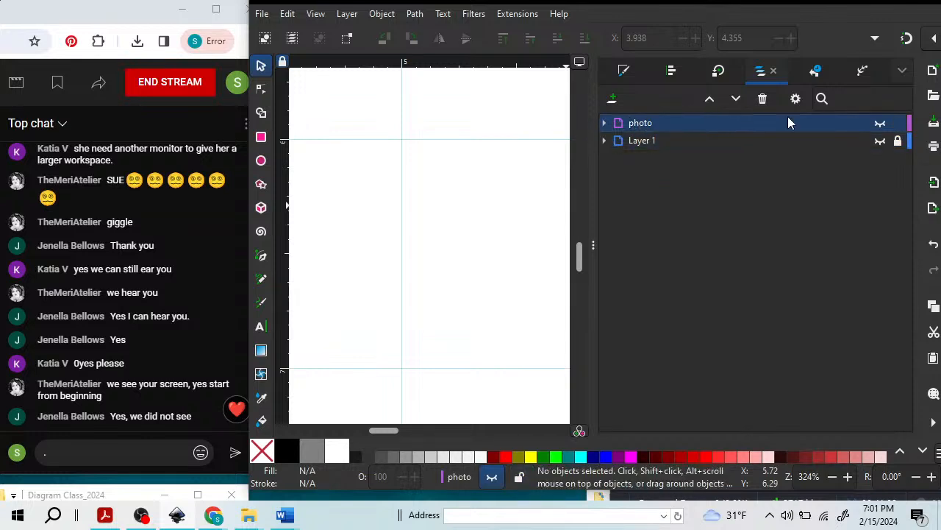
click(880, 124)
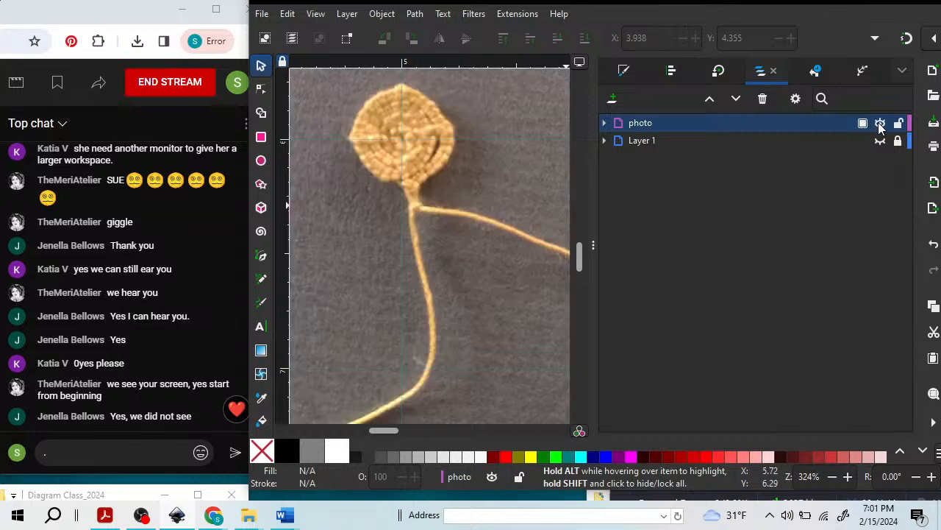
Restore the drawing window to its smaller size, placed slightly higher on the desktop.
scroll(517, 128, up, 2)
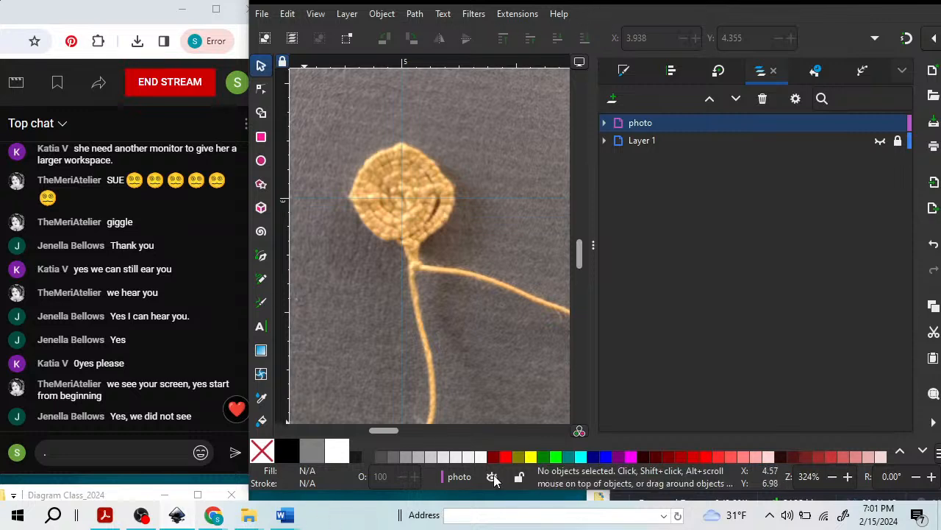
drag(584, 16, 584, 3)
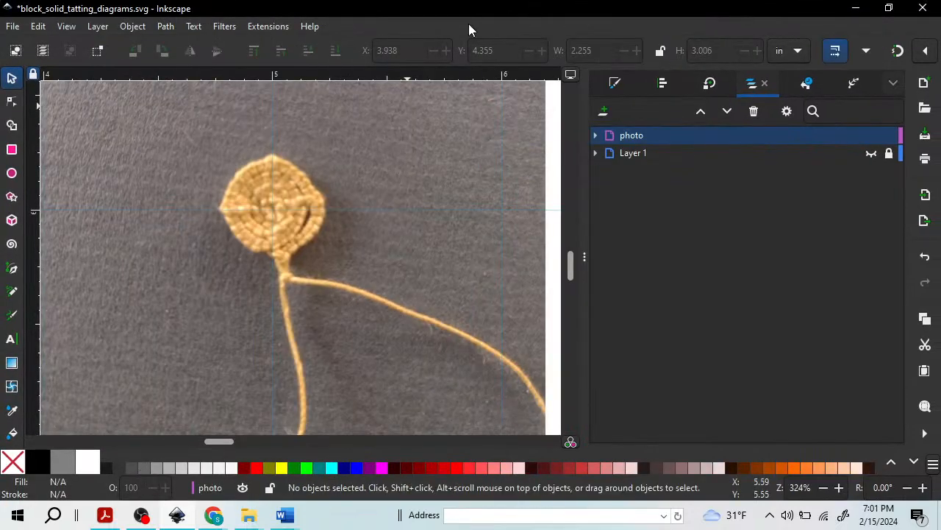
click(889, 9)
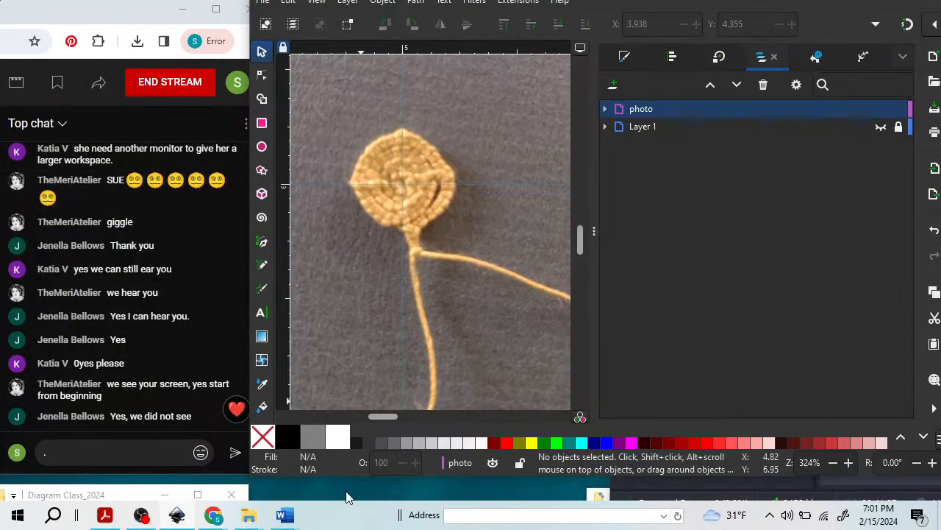
Select the coil photo on the page and set its opacity to 50%.
scroll(458, 370, down, 3)
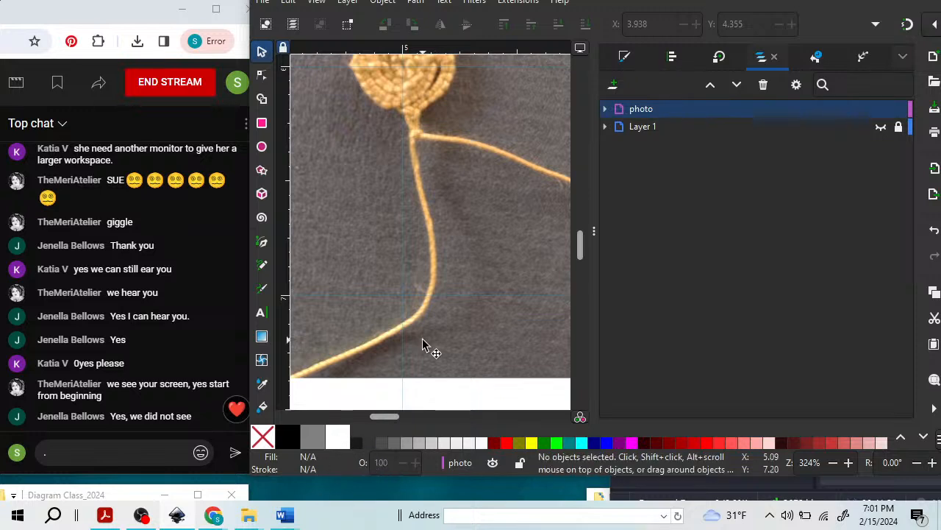
click(410, 121)
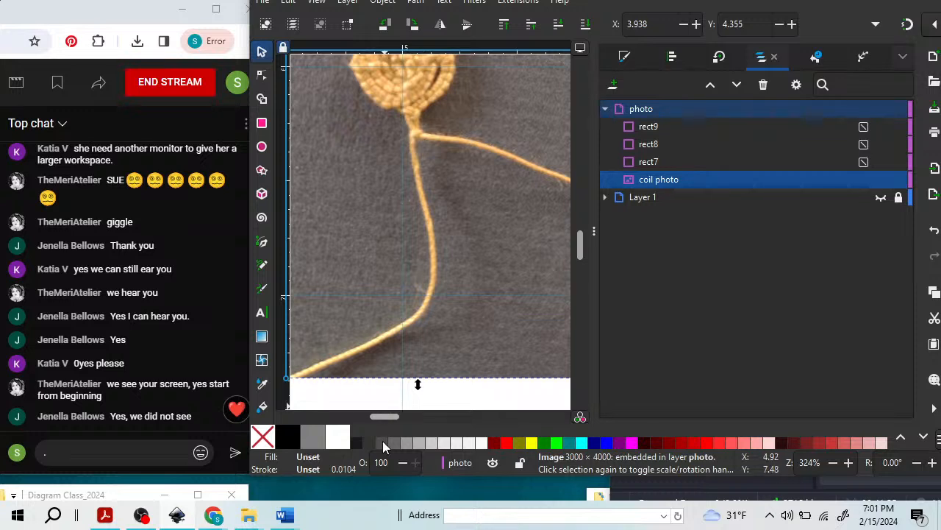
click(381, 462)
text(50)
key(Return)
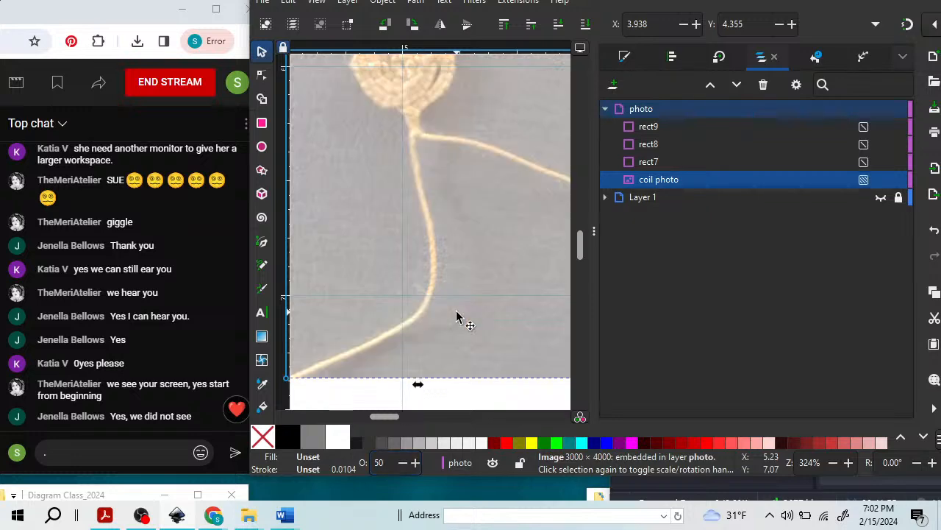
Move the coil photo's transformation centre off the coil, just beyond the photo's upper-right corner.
scroll(468, 175, up, 2)
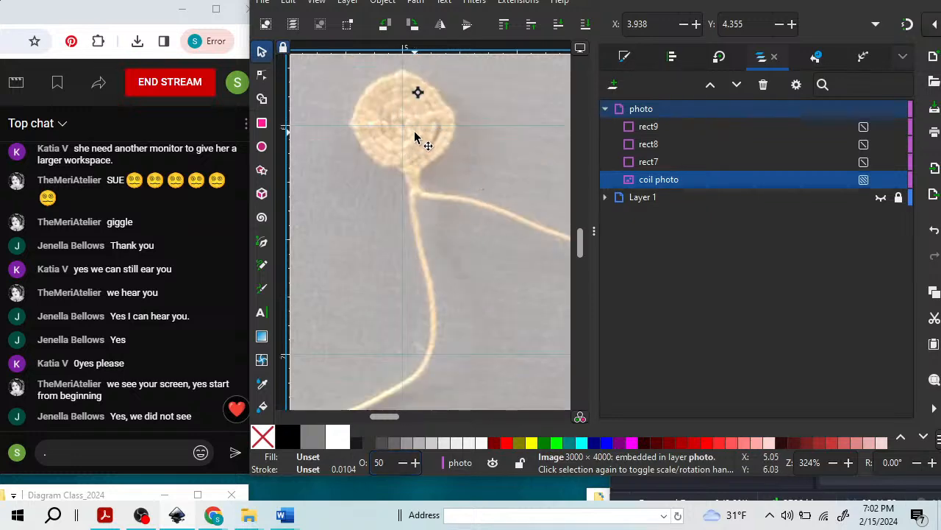
click(417, 87)
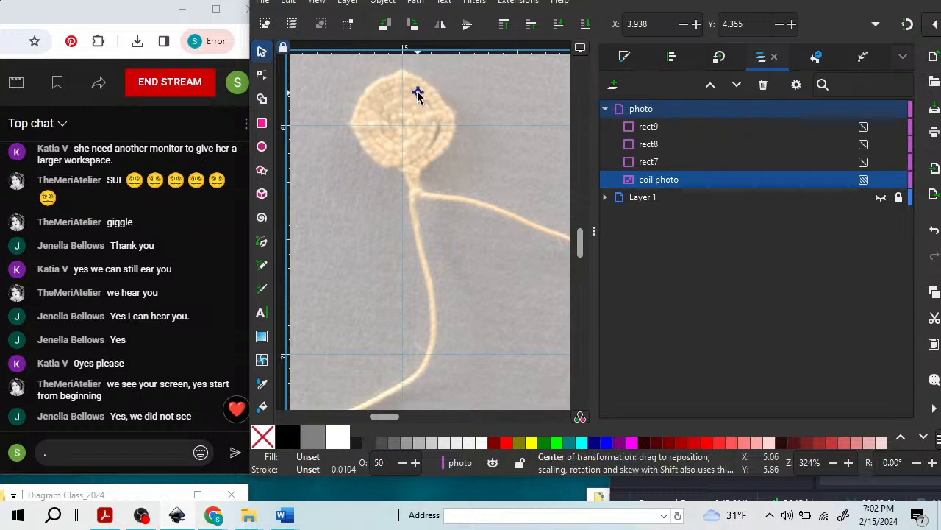
mouse_move(417, 95)
mouse_down()
mouse_move(423, 119)
mouse_move(496, 112)
mouse_move(542, 92)
mouse_move(566, 100)
mouse_up()
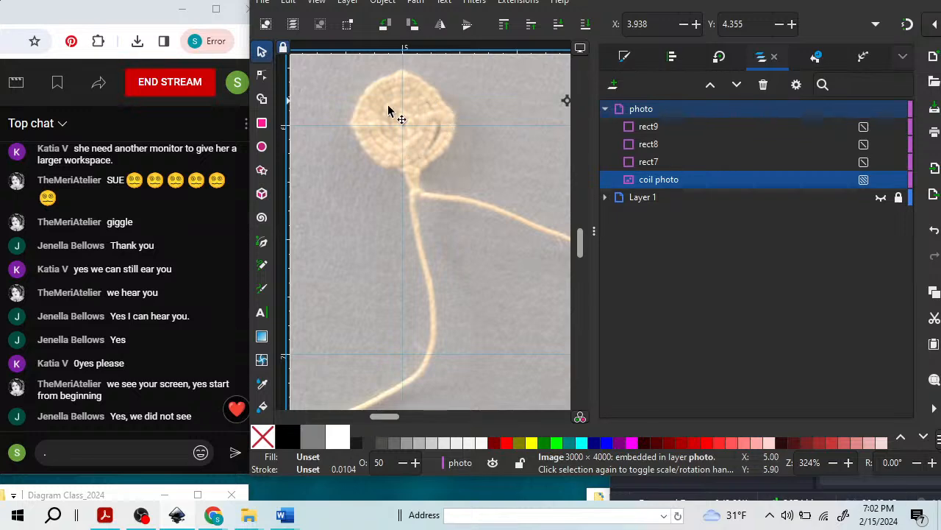
key(minus)
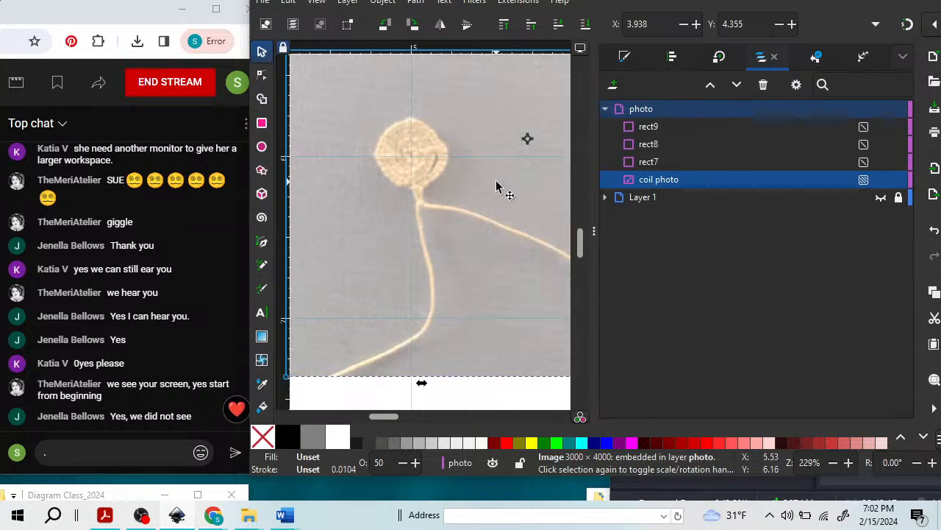
key(minus)
key(minus)
key(minus)
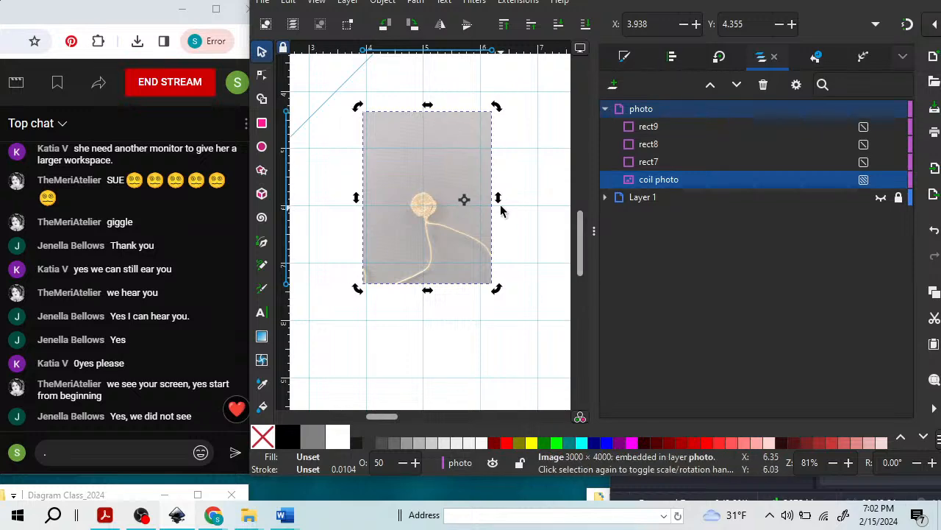
key(minus)
key(minus)
key(minus)
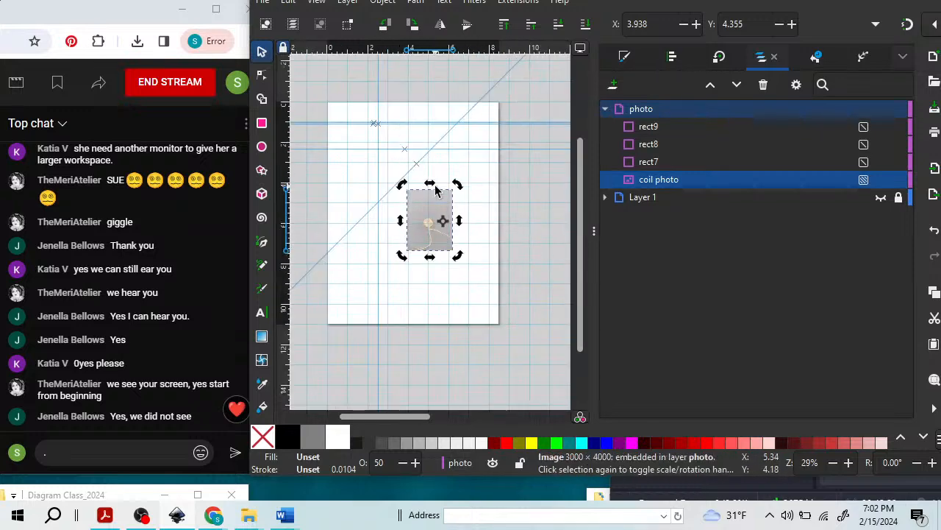
drag(445, 223, 430, 219)
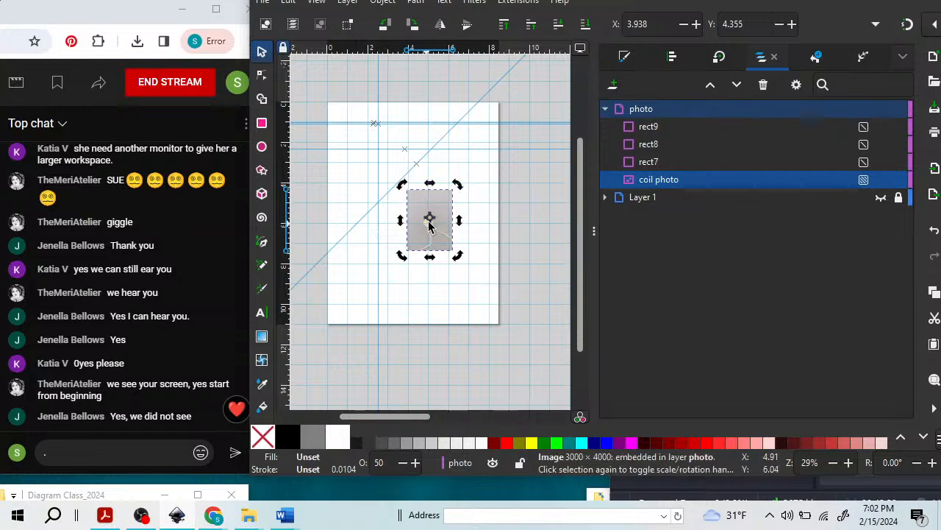
drag(435, 218, 471, 173)
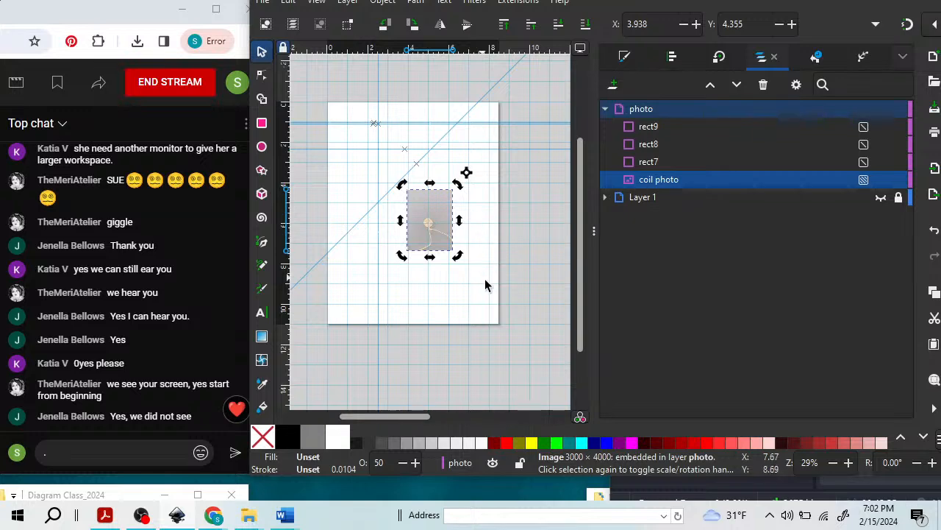
Activate the Ellipse tool for tracing the coil in the photo and turn on snapping.
scroll(472, 303, up, 7)
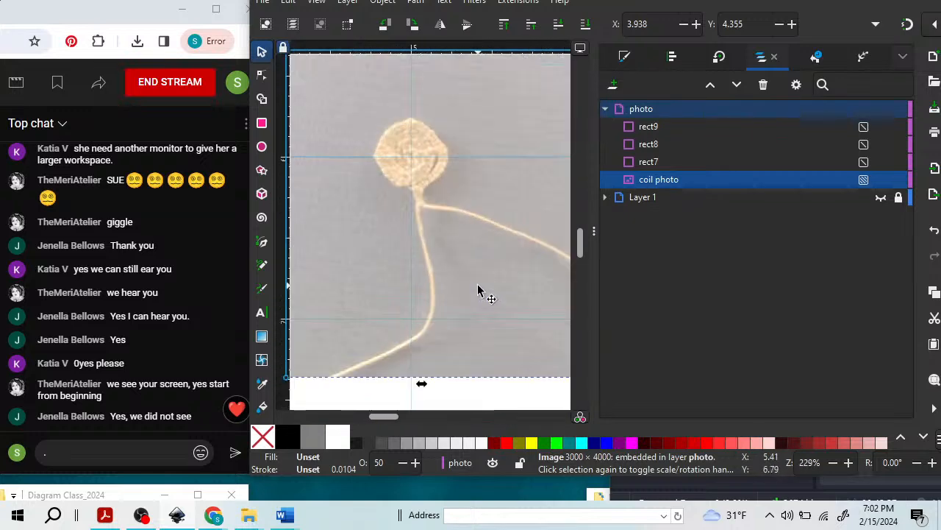
scroll(504, 156, up, 2)
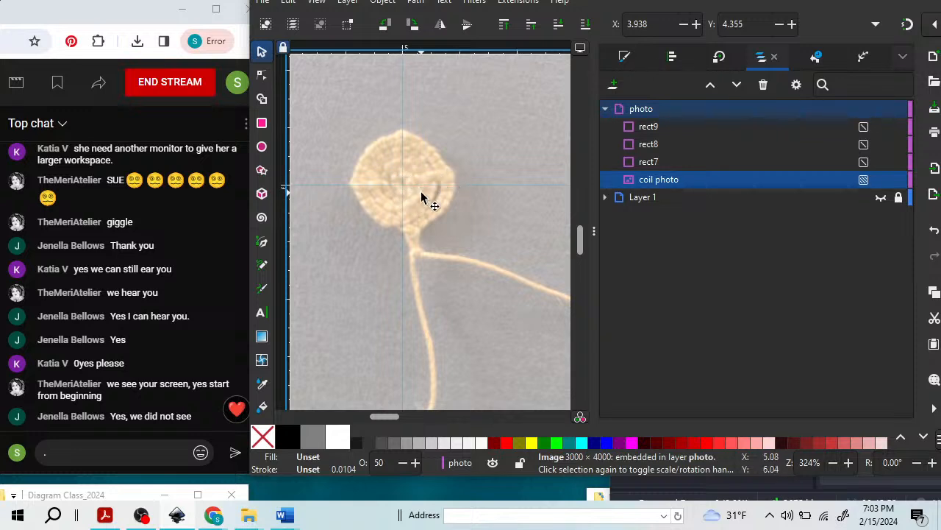
key(plus)
key(plus)
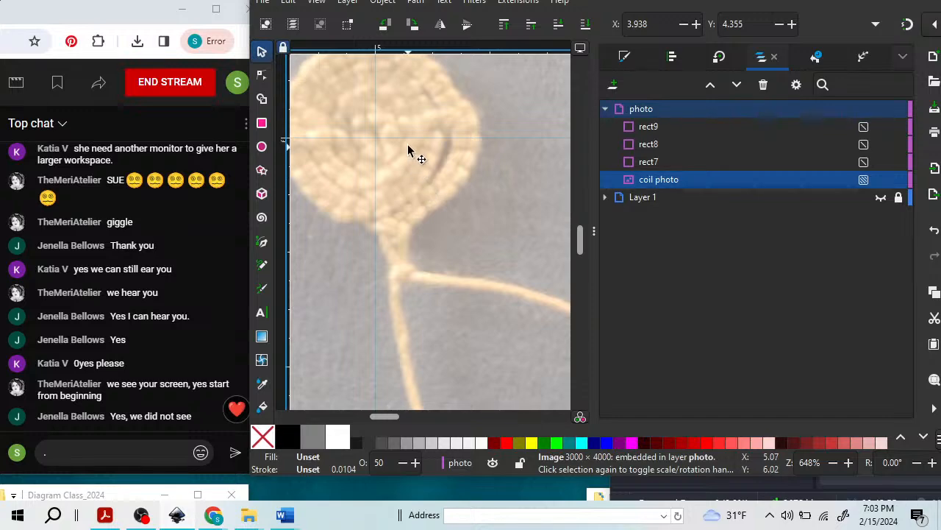
drag(386, 417, 391, 419)
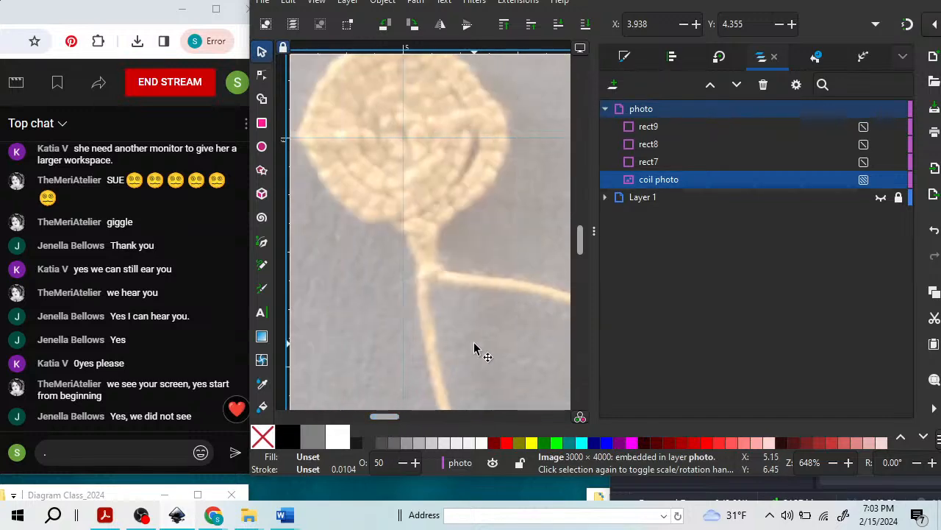
scroll(474, 349, up, 2)
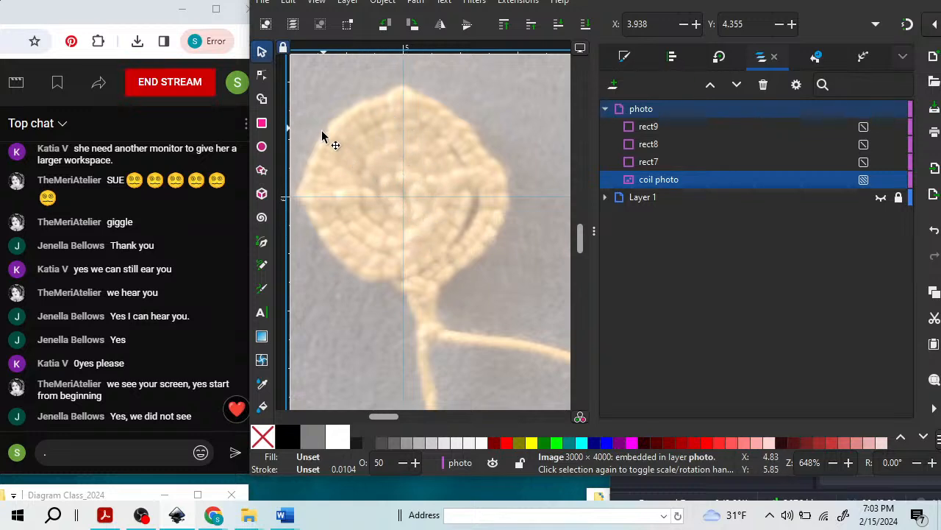
click(262, 147)
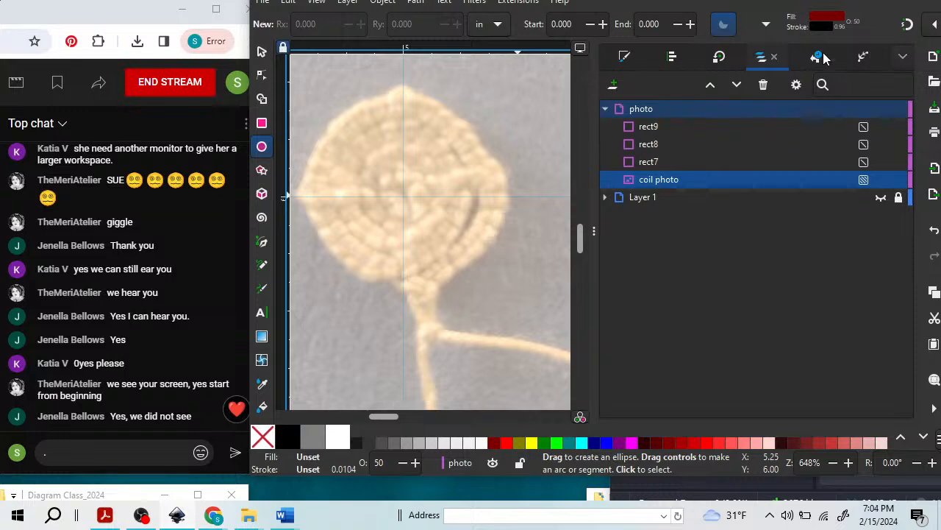
click(908, 25)
click(907, 26)
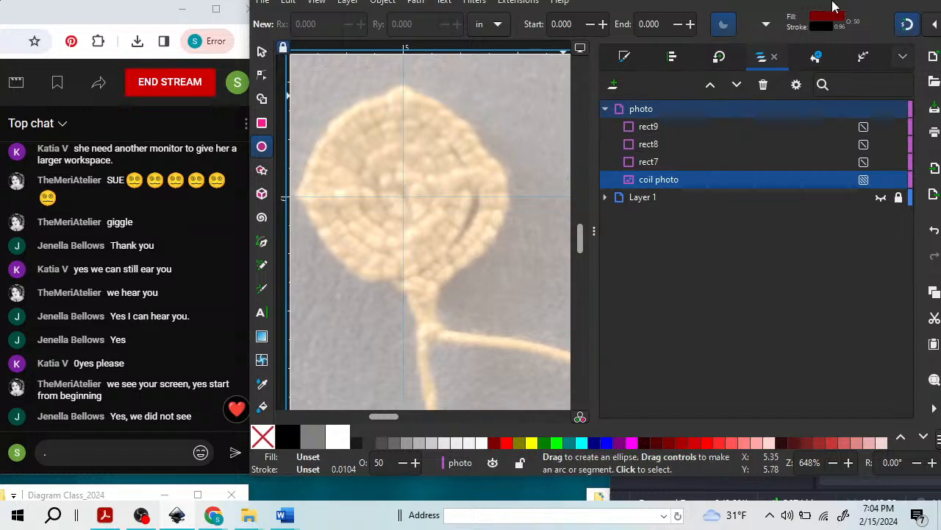
click(909, 25)
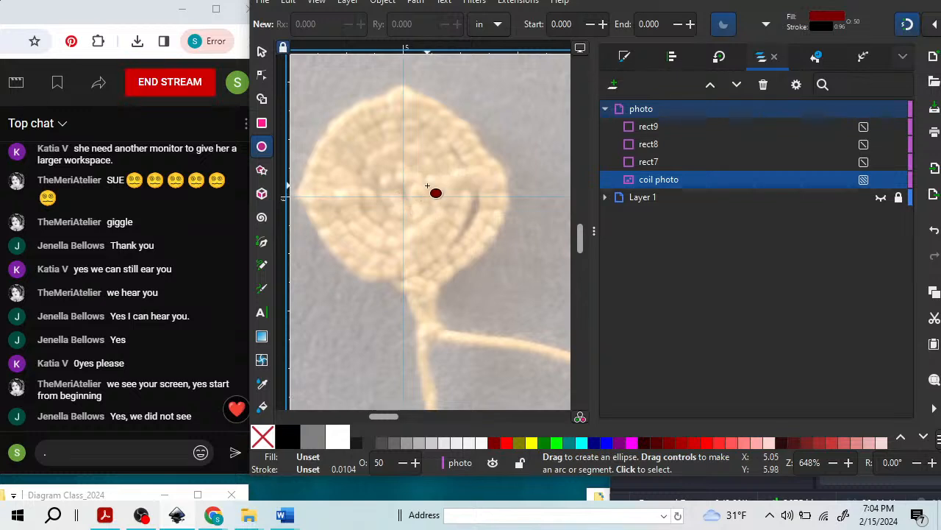
scroll(428, 189, up, 2)
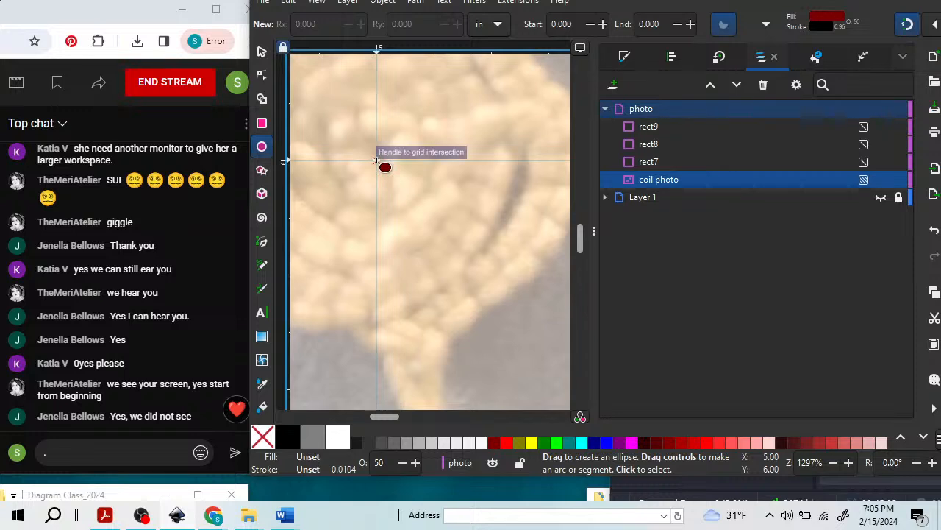
drag(376, 161, 461, 170)
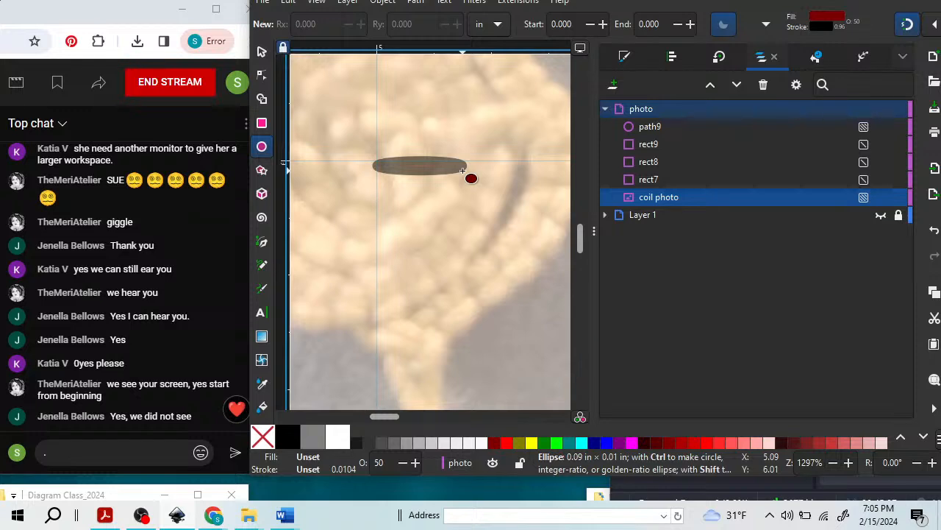
drag(462, 170, 378, 212)
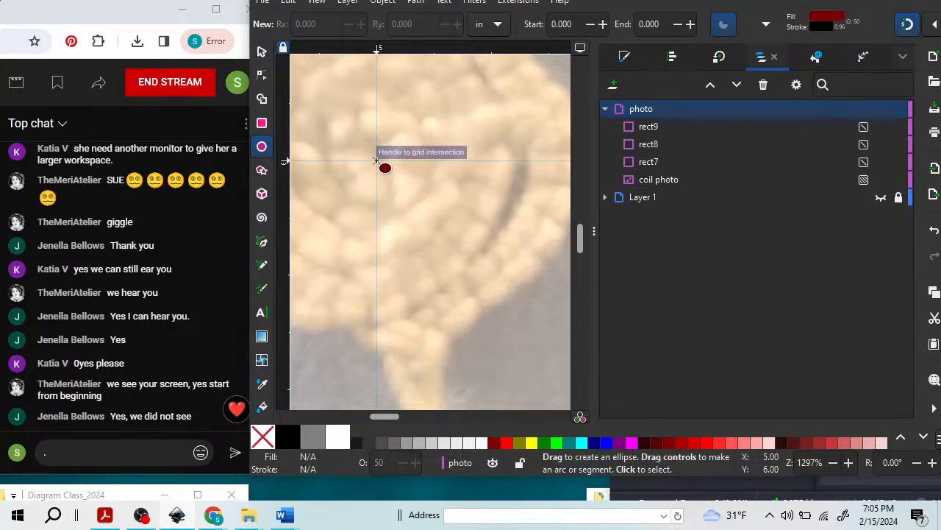
drag(378, 161, 415, 255)
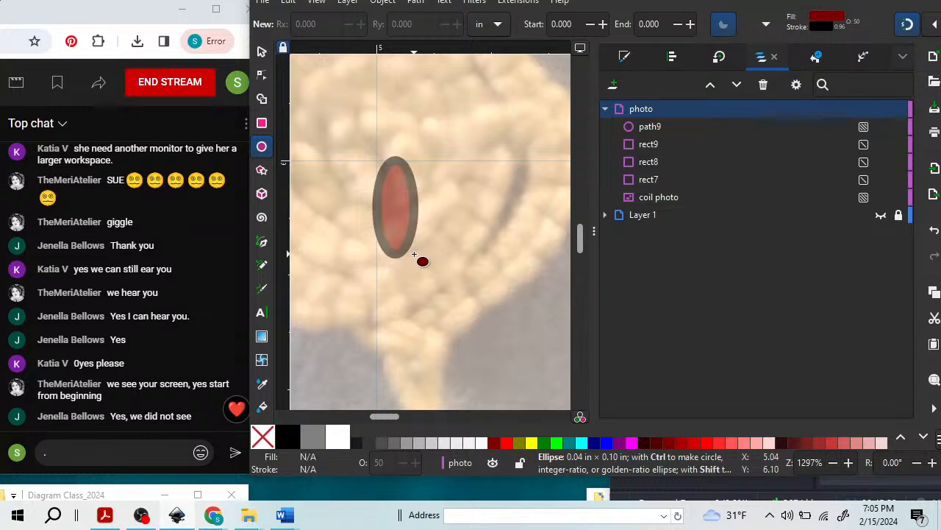
drag(422, 261, 423, 261)
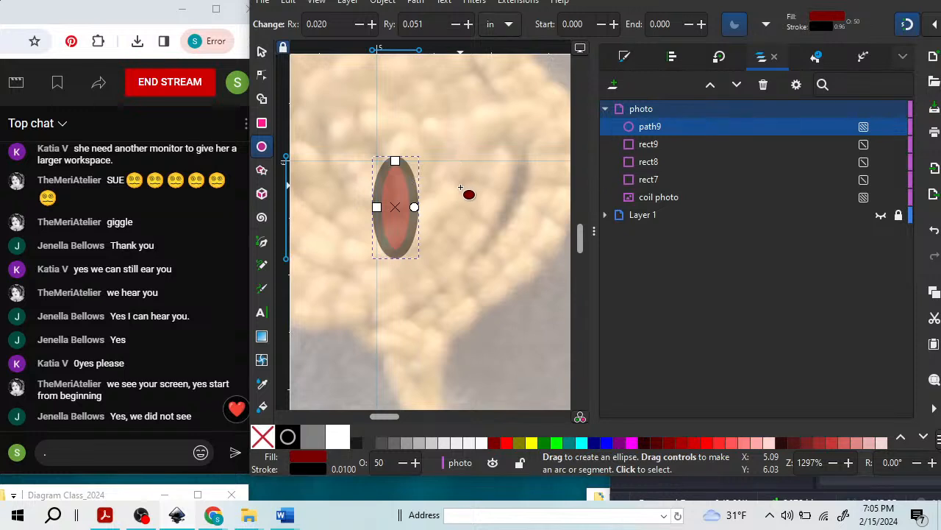
key(Delete)
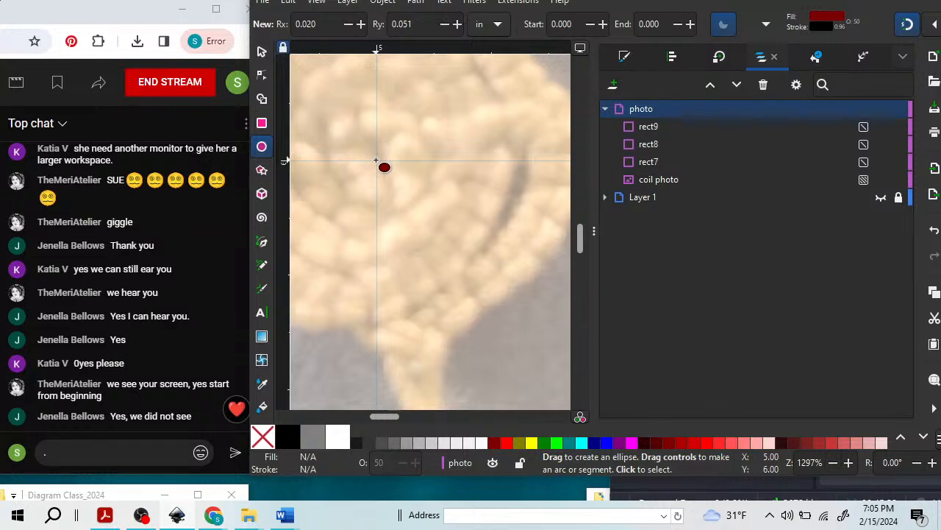
Draw a circle of about 0.077 in radius centred on the grid intersection at the coil's middle, and remove its fill.
drag(377, 159, 430, 148)
mouse_move(431, 141)
mouse_down()
mouse_move(409, 129)
mouse_move(438, 123)
mouse_move(449, 91)
mouse_up()
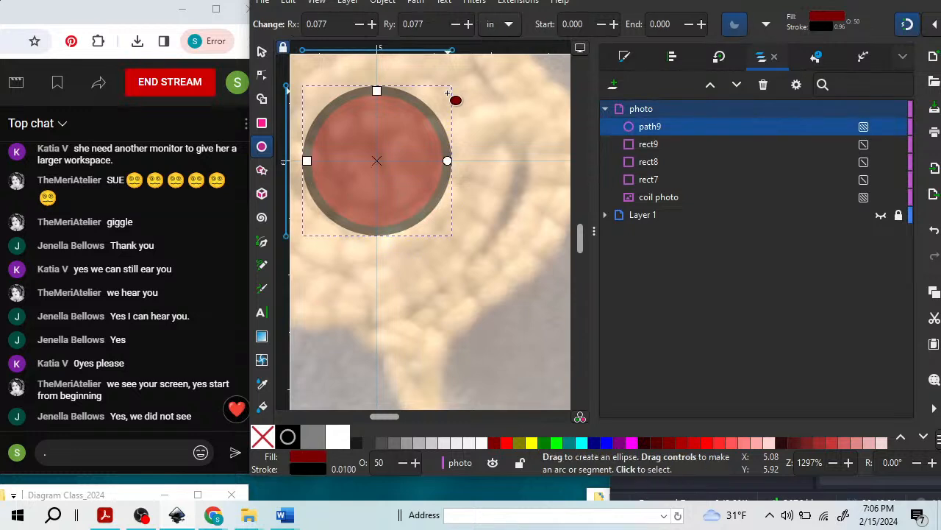
click(264, 437)
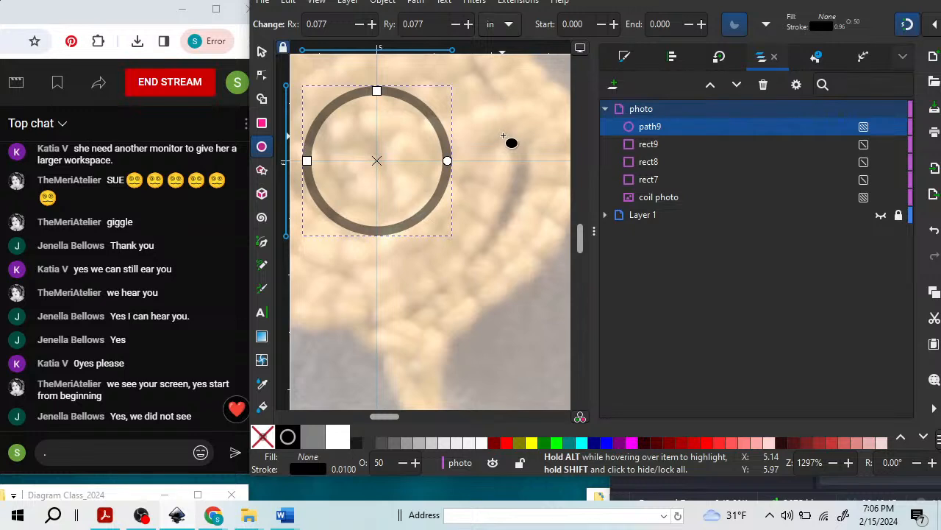
Set the circle's stroke width to 0.25 mm and its stroke colour to the darkest grey.
click(625, 55)
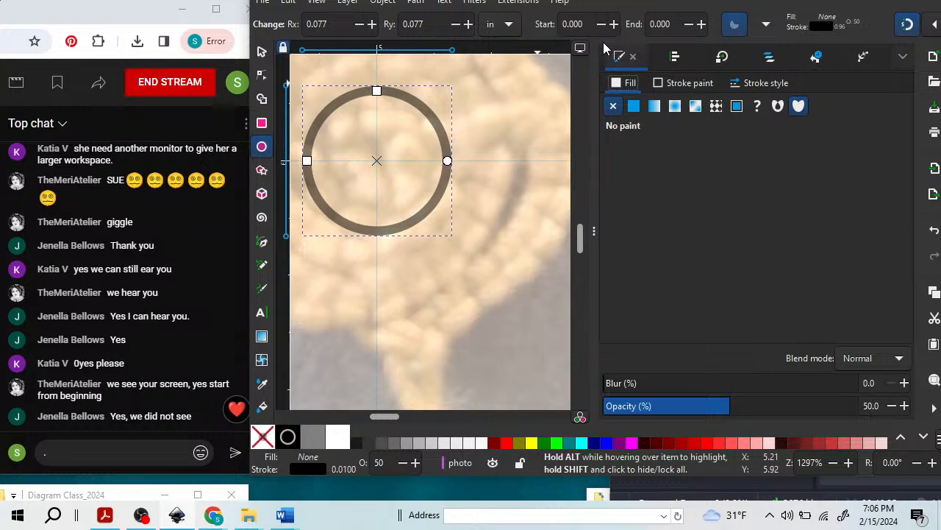
click(766, 82)
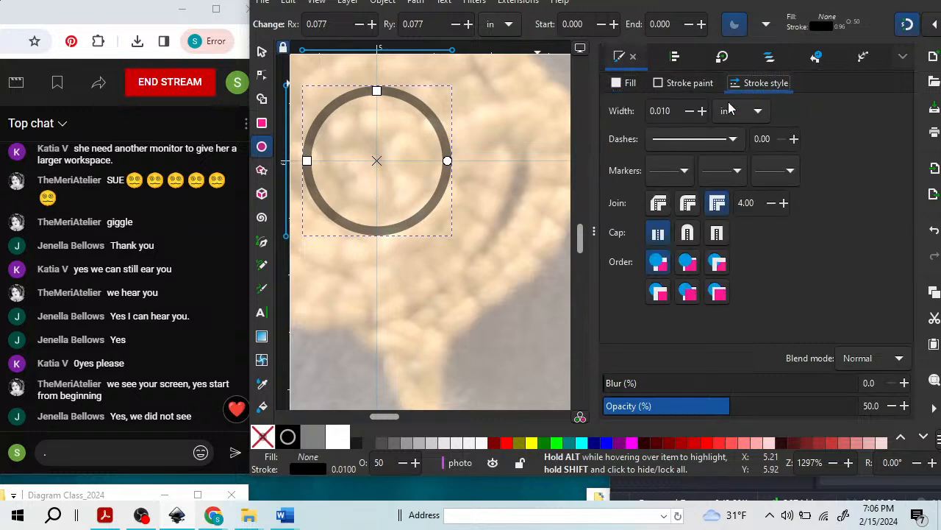
click(752, 110)
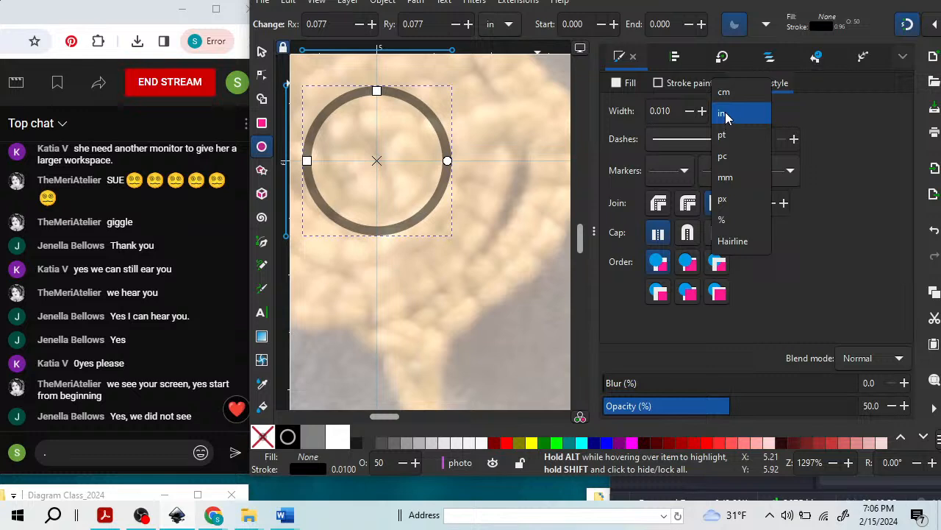
click(731, 178)
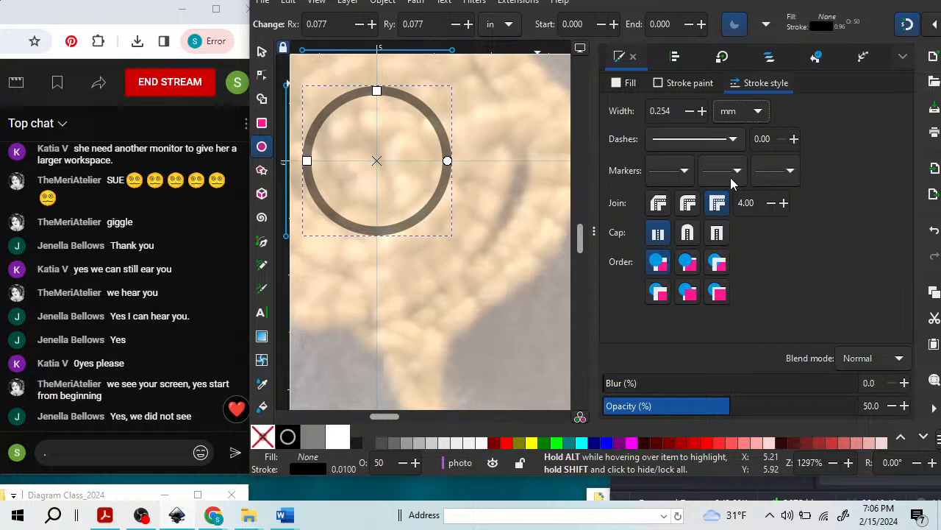
click(671, 110)
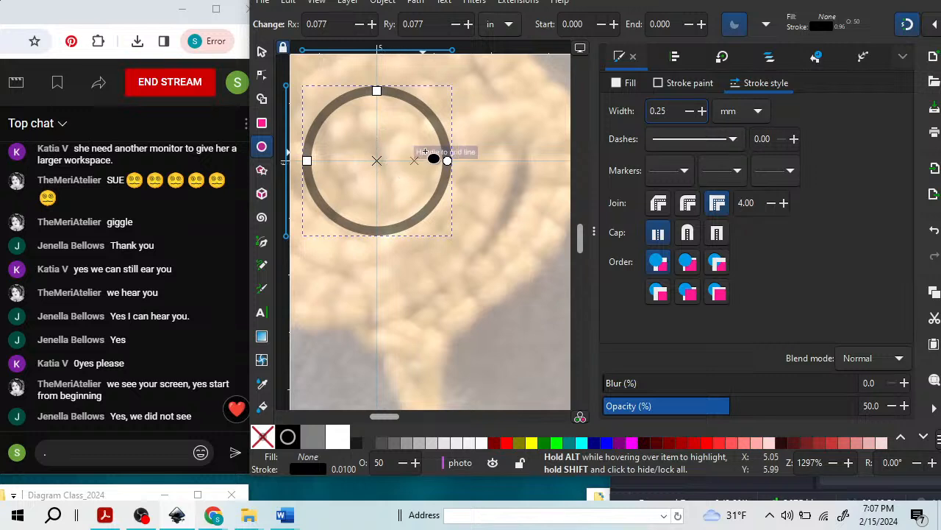
key(Return)
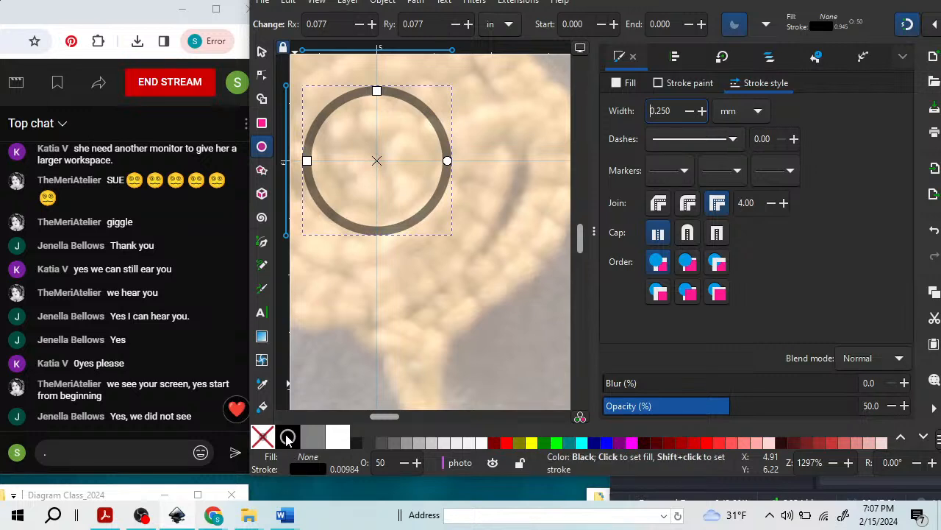
shift+click(354, 440)
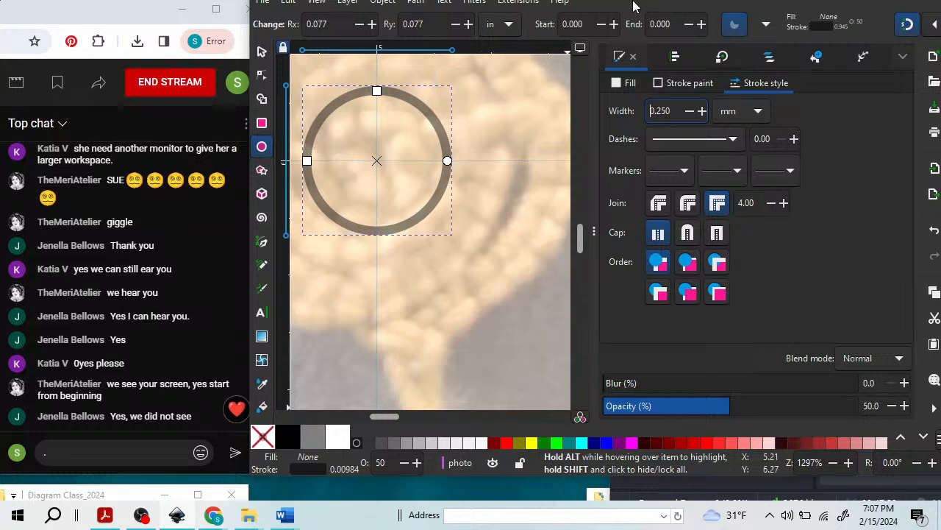
Scale the circle down uniformly around its centre to about two-thirds of its size.
drag(633, 6, 624, 11)
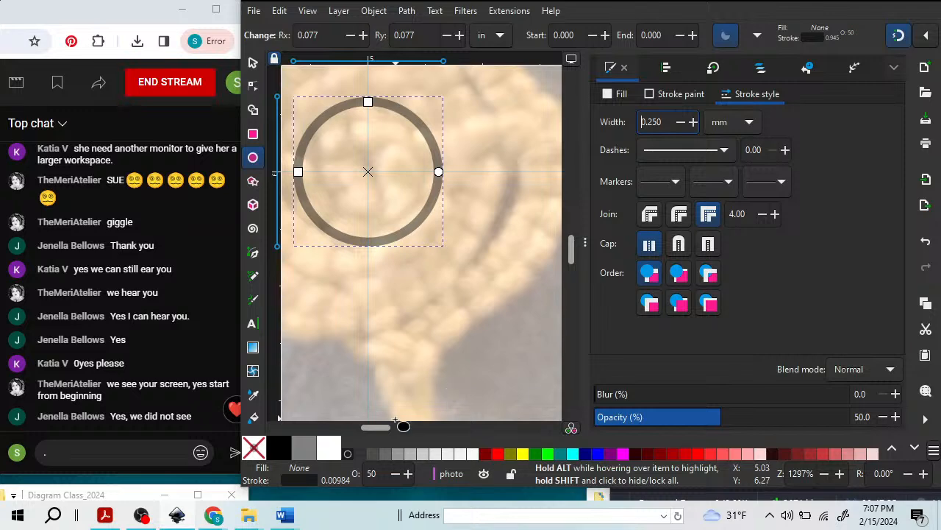
drag(587, 245, 802, 211)
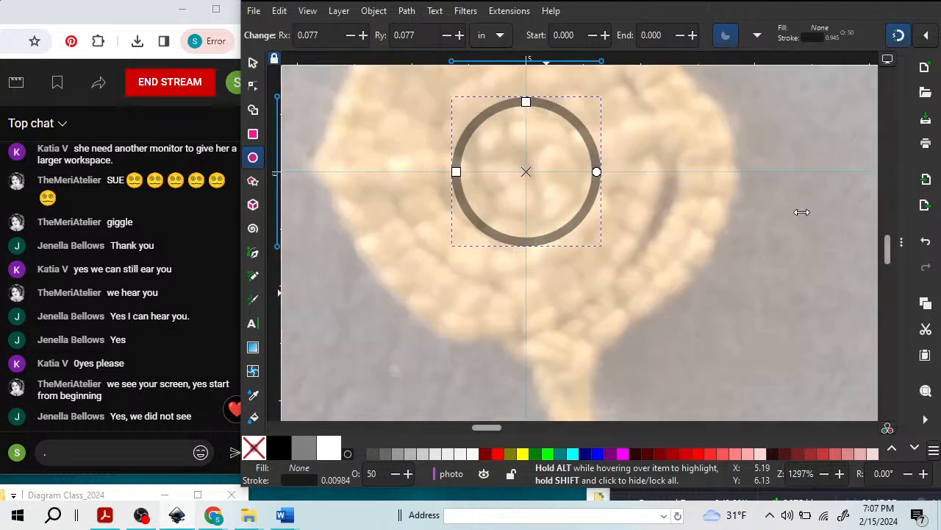
scroll(702, 229, up, 2)
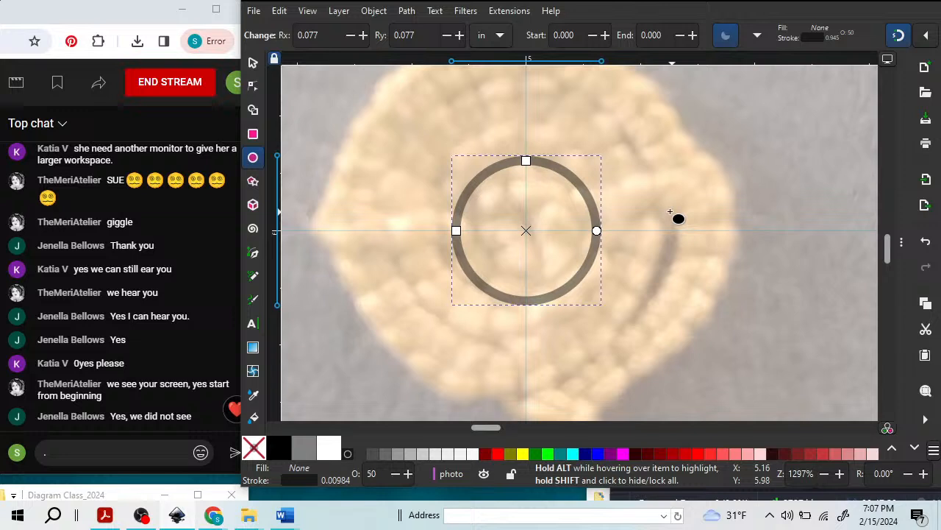
click(253, 64)
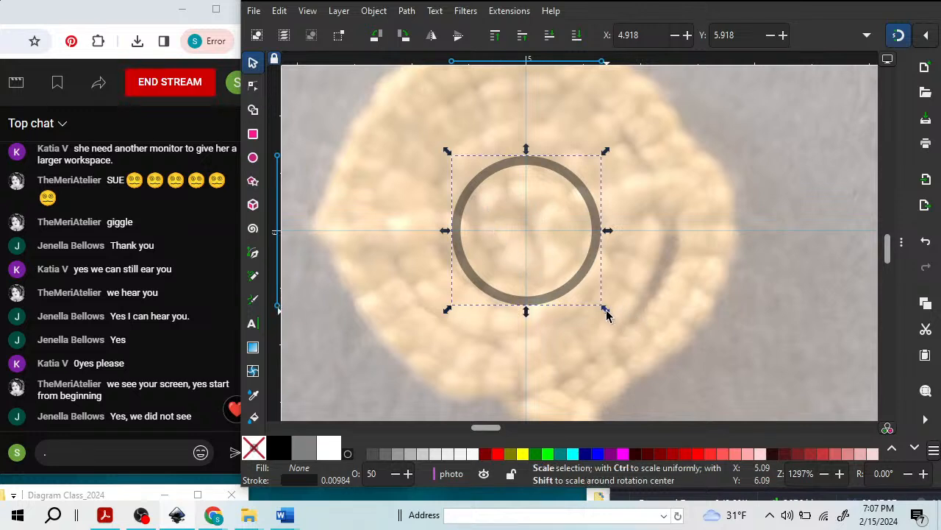
key(shift)
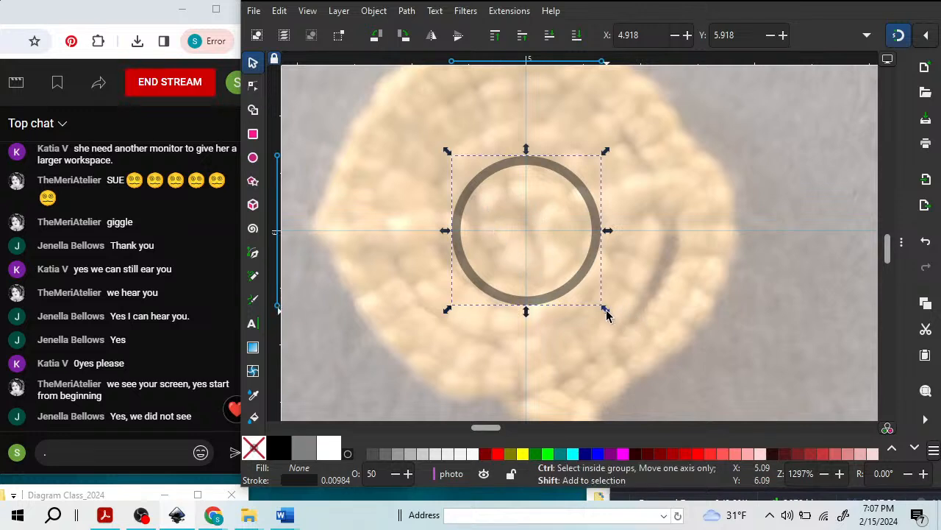
drag(605, 311, 594, 285)
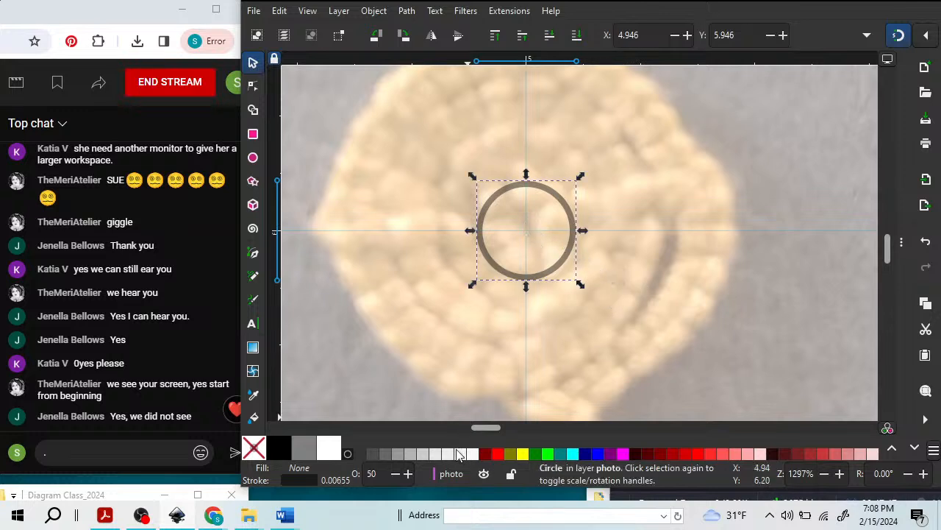
Raise the circle's opacity to 100% and bring the object list back into view.
click(408, 475)
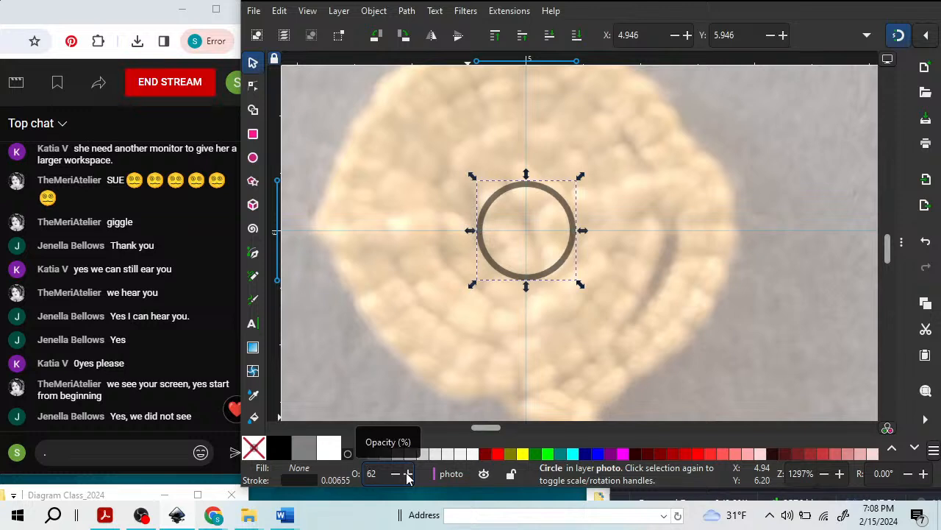
click(408, 475)
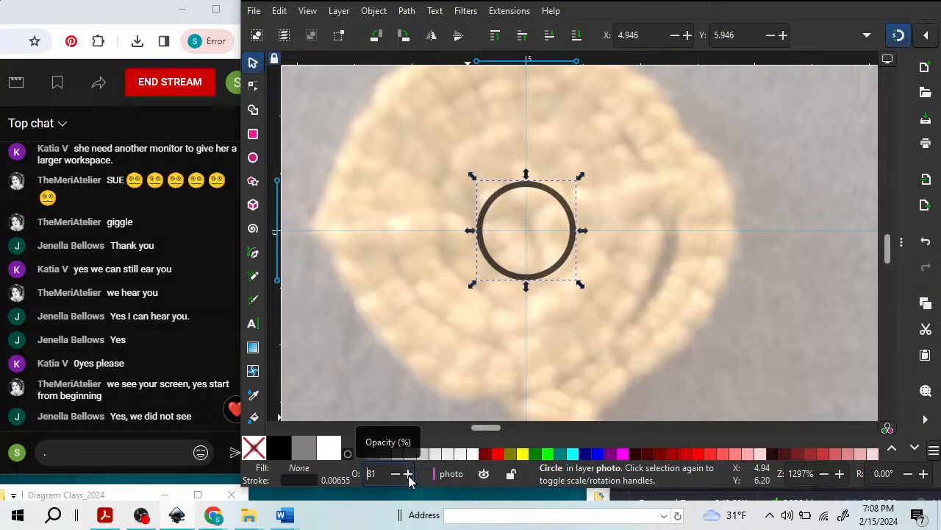
click(408, 475)
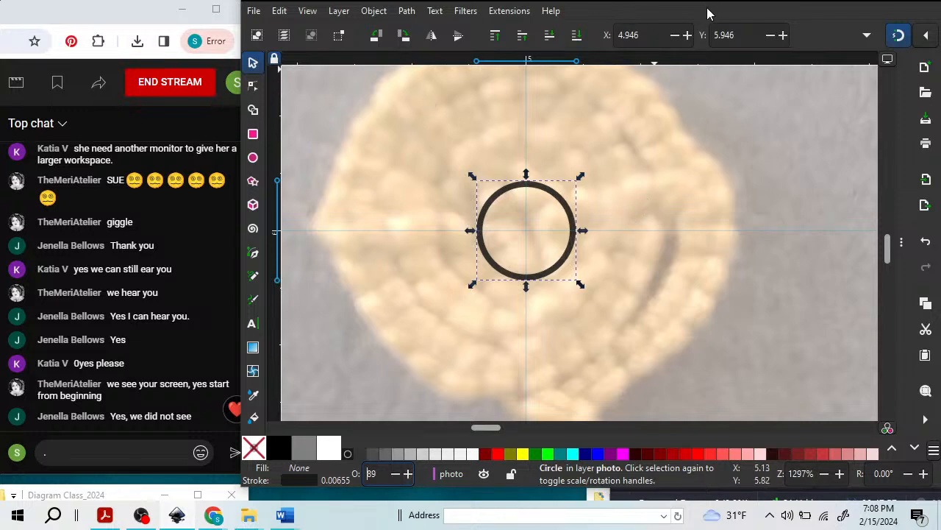
mouse_move(711, 14)
mouse_down()
mouse_move(658, 16)
mouse_move(721, 7)
mouse_up()
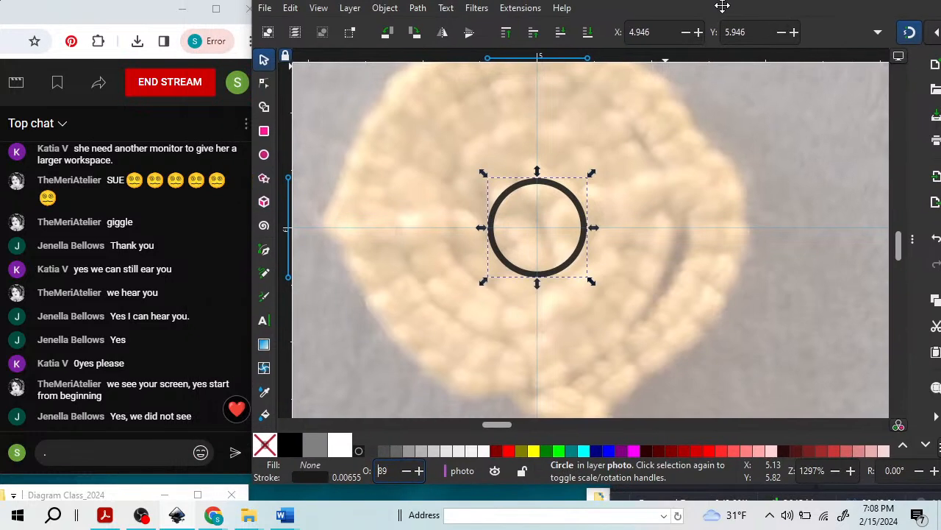
drag(911, 242, 757, 280)
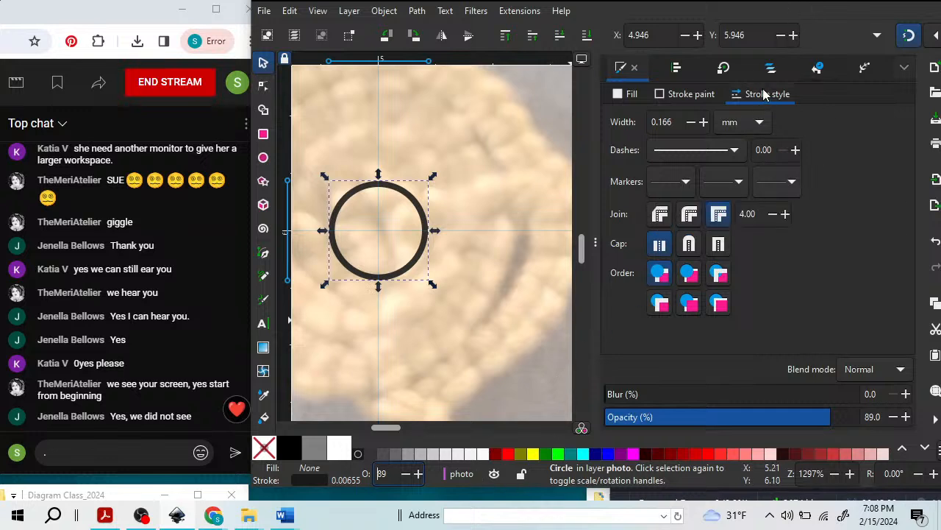
click(770, 68)
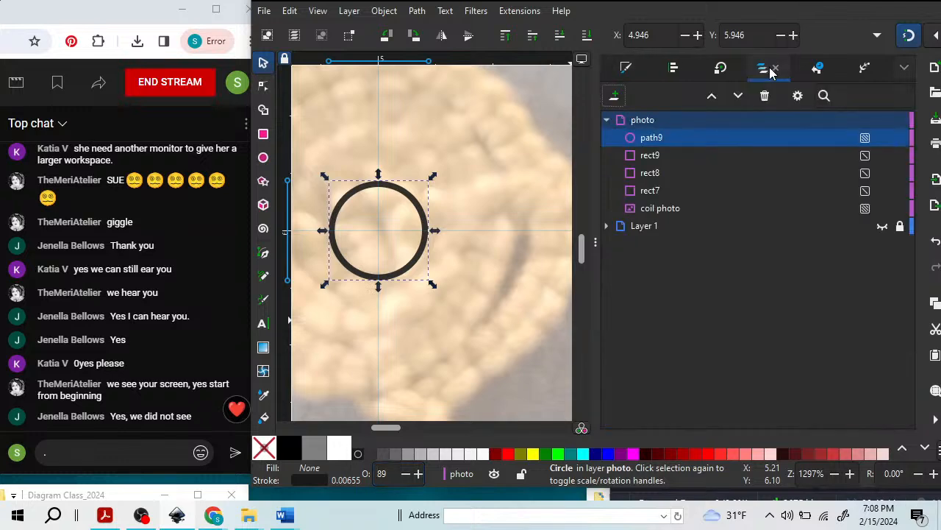
click(661, 120)
click(661, 138)
click(417, 474)
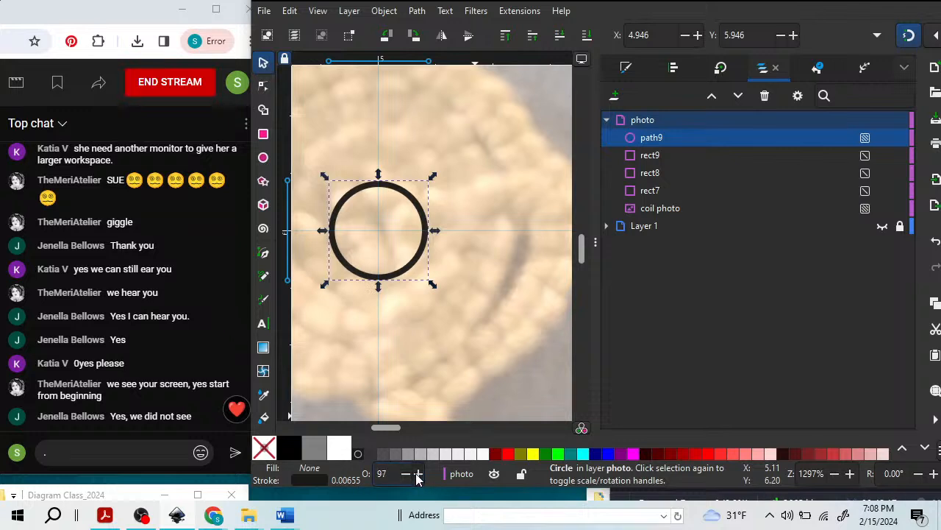
Select the coil photo and raise its opacity to 77%.
click(652, 209)
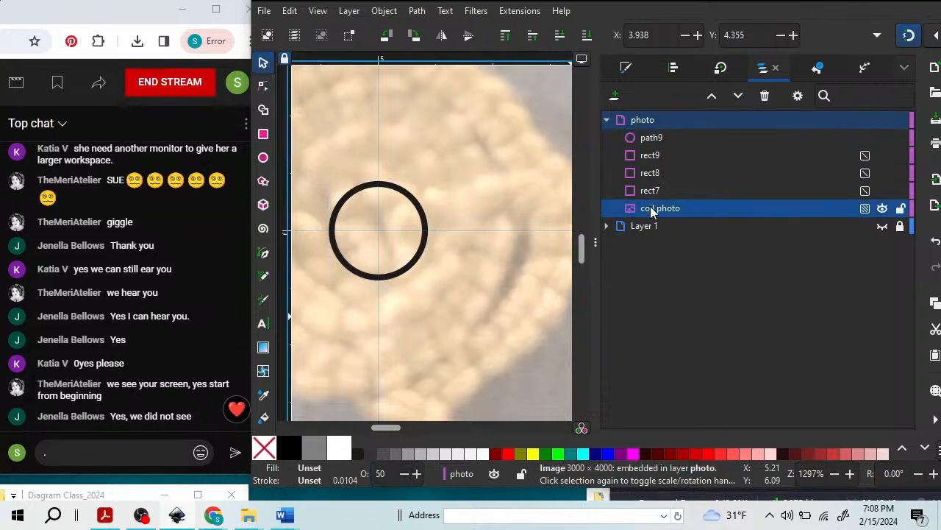
click(417, 474)
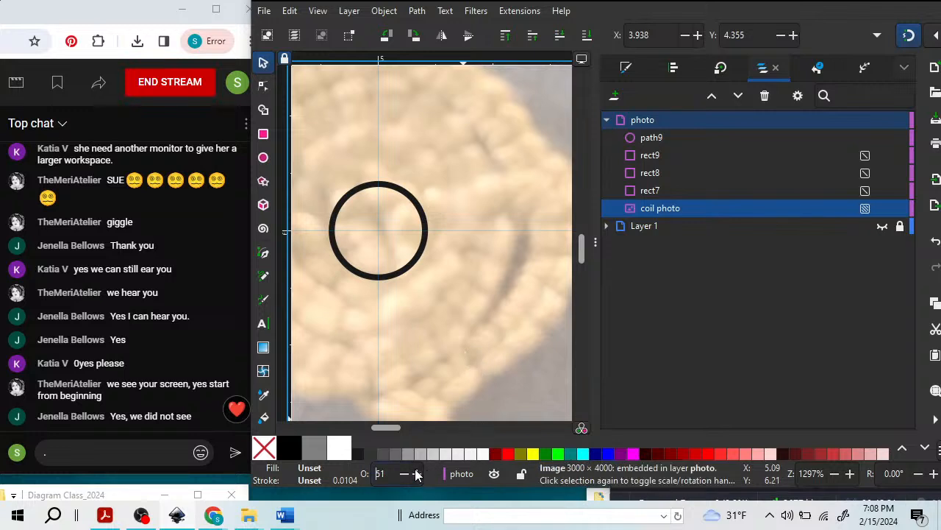
click(417, 474)
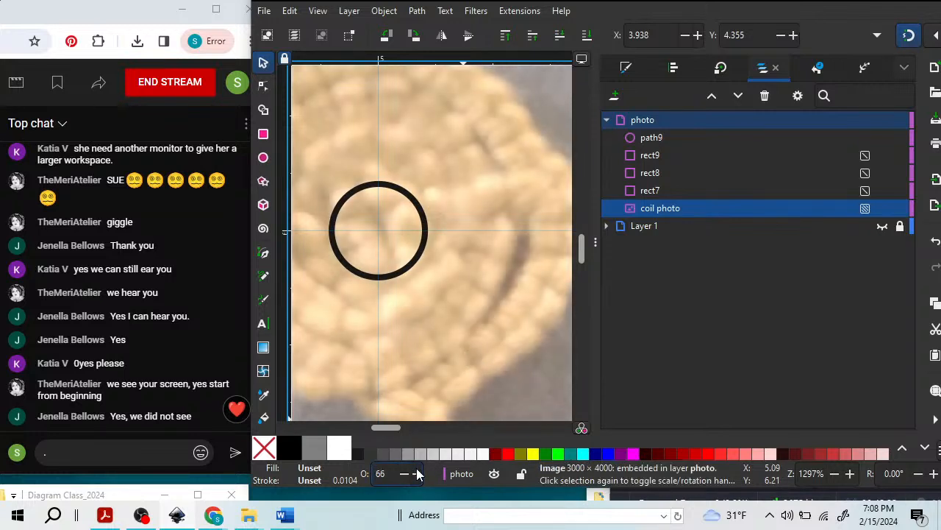
click(417, 474)
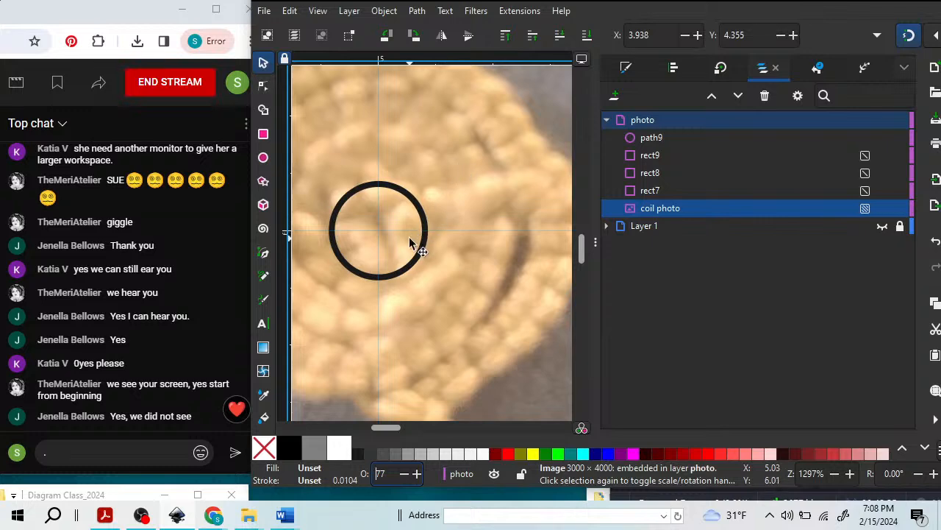
Select the circle and shift it slightly upward on the coil's centre, to Y 5.943 in.
click(411, 262)
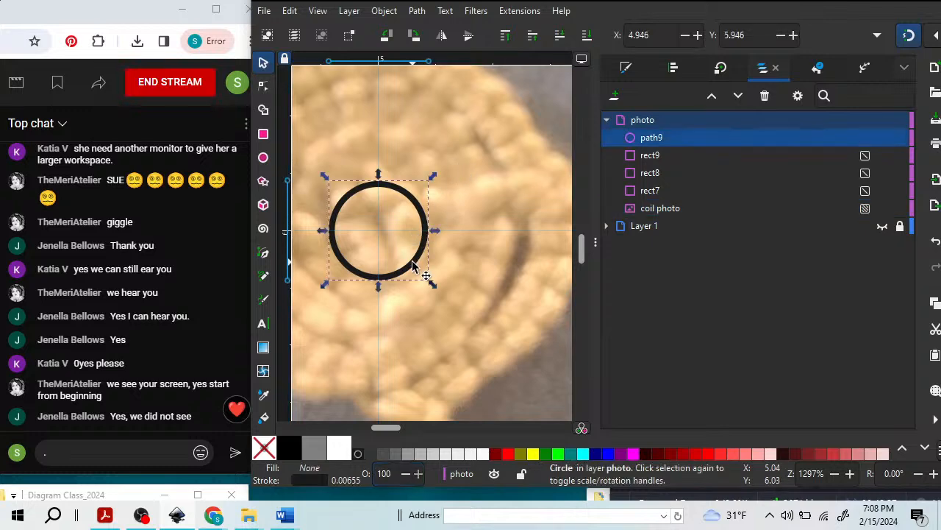
mouse_move(414, 266)
mouse_down()
mouse_move(441, 267)
mouse_move(485, 302)
mouse_move(452, 313)
mouse_move(429, 267)
mouse_move(408, 259)
mouse_move(418, 265)
mouse_up()
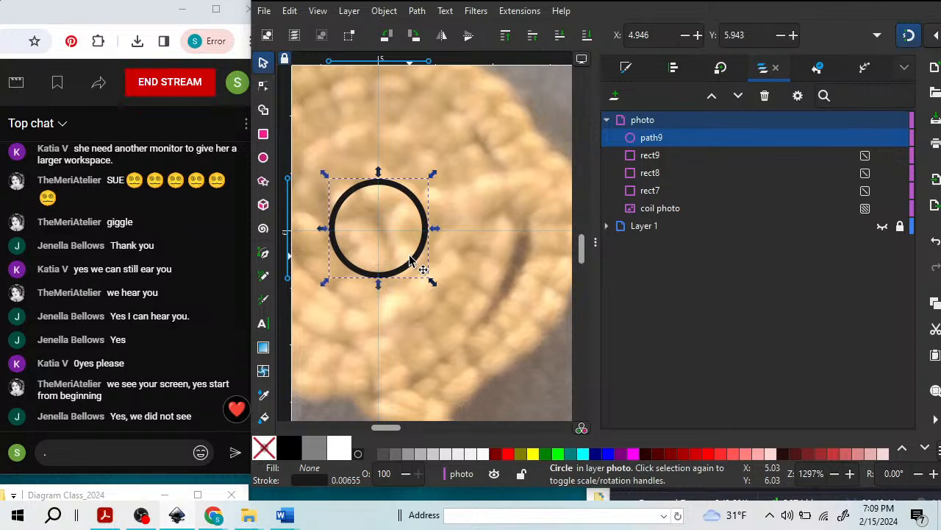
Add a new layer named "diagram" above the photo layer.
click(641, 126)
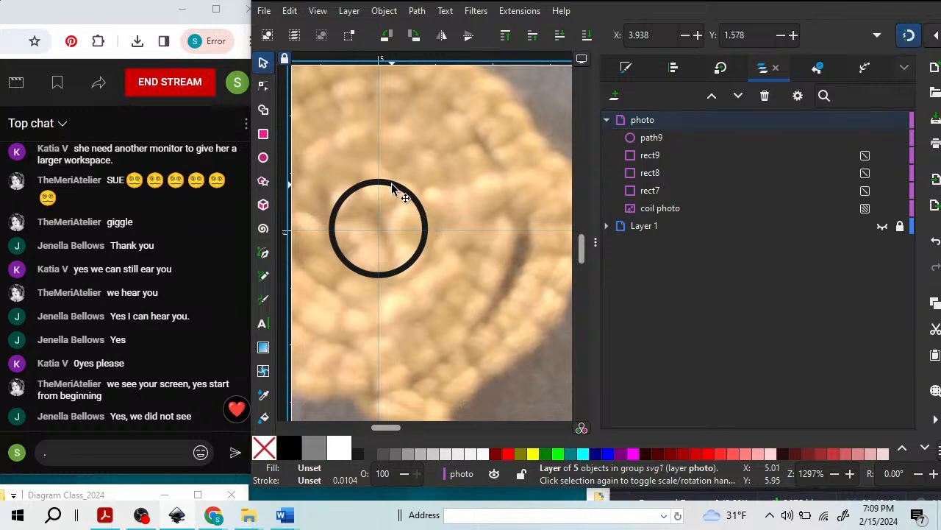
click(606, 120)
double_click(664, 120)
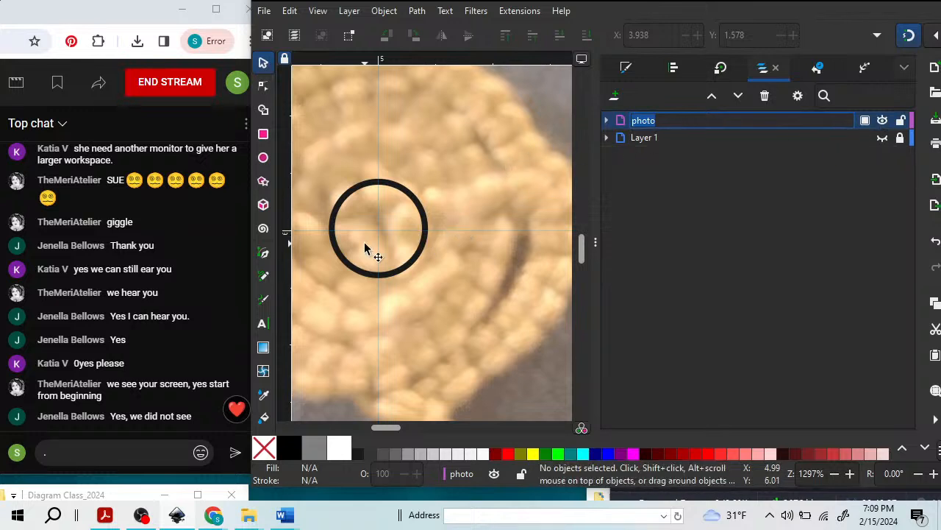
double_click(424, 233)
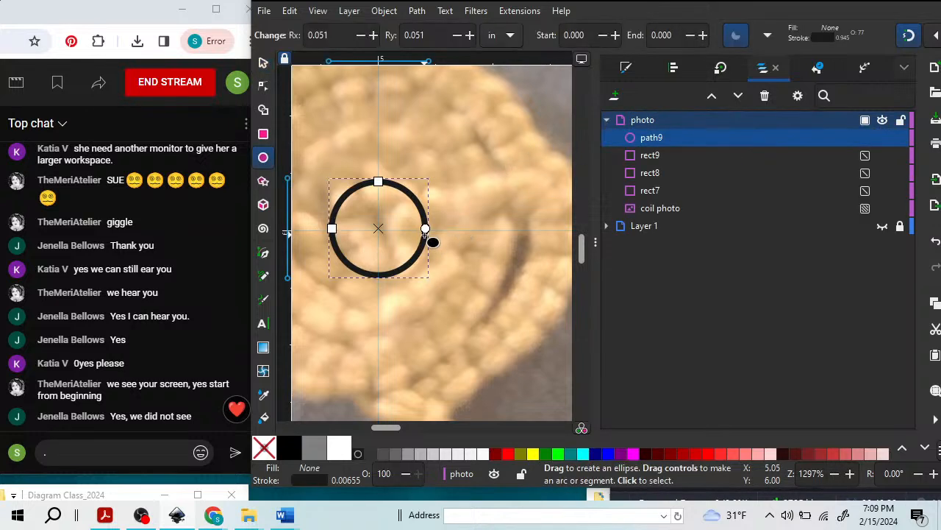
click(640, 119)
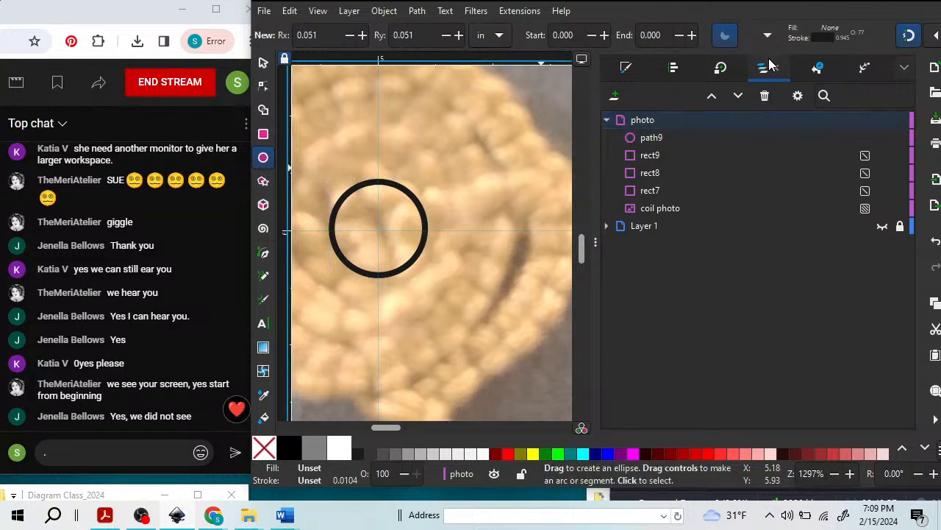
click(615, 96)
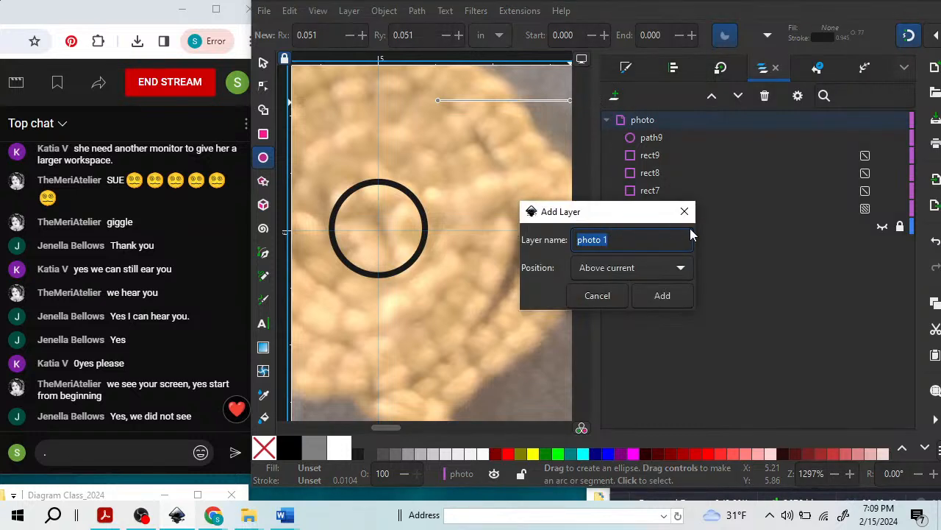
text(diagram)
key(Return)
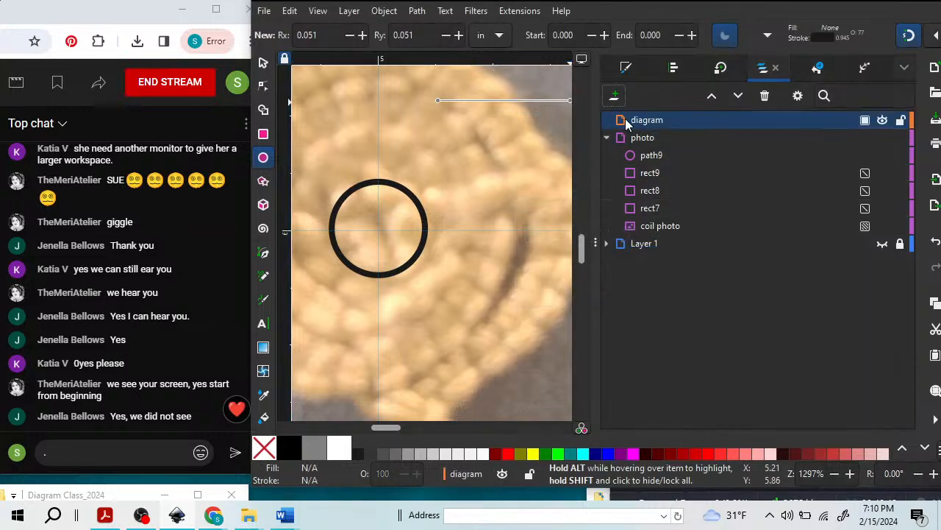
Collapse the photo layer's contents and lock that layer.
click(606, 138)
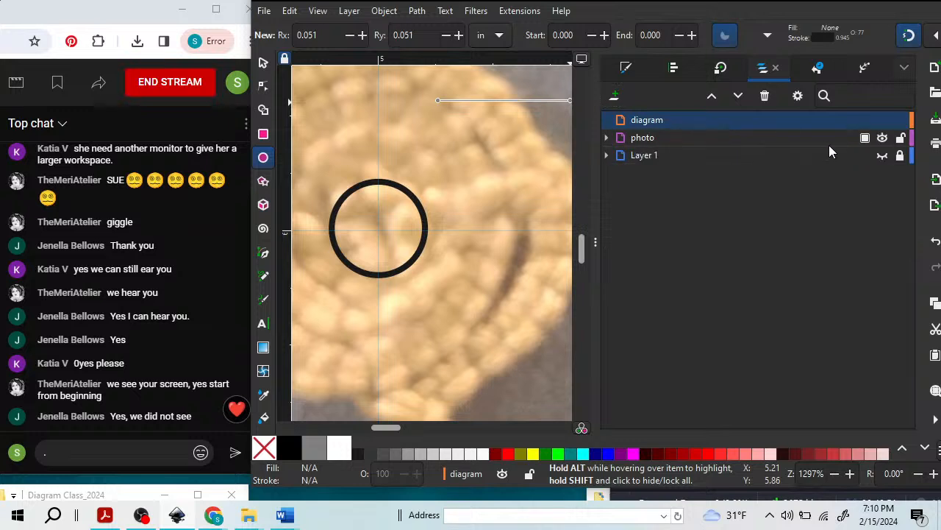
click(901, 139)
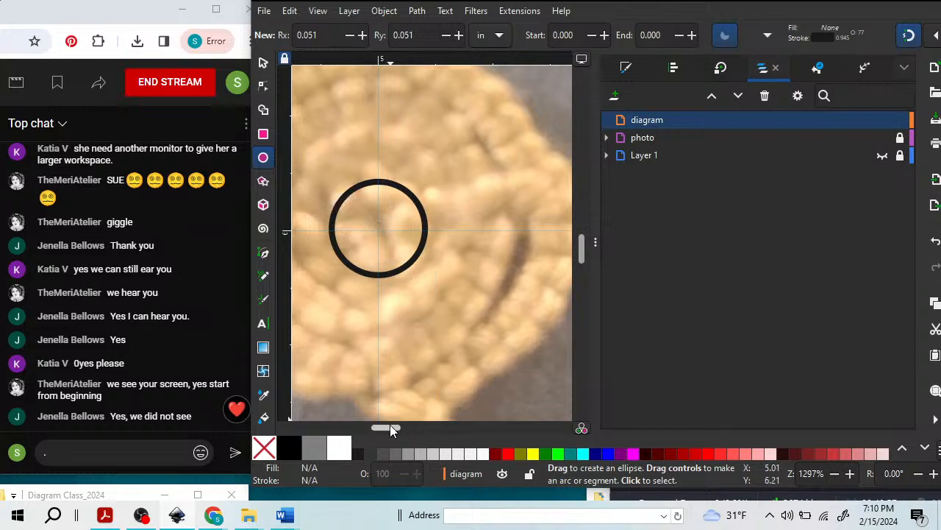
drag(391, 426, 390, 427)
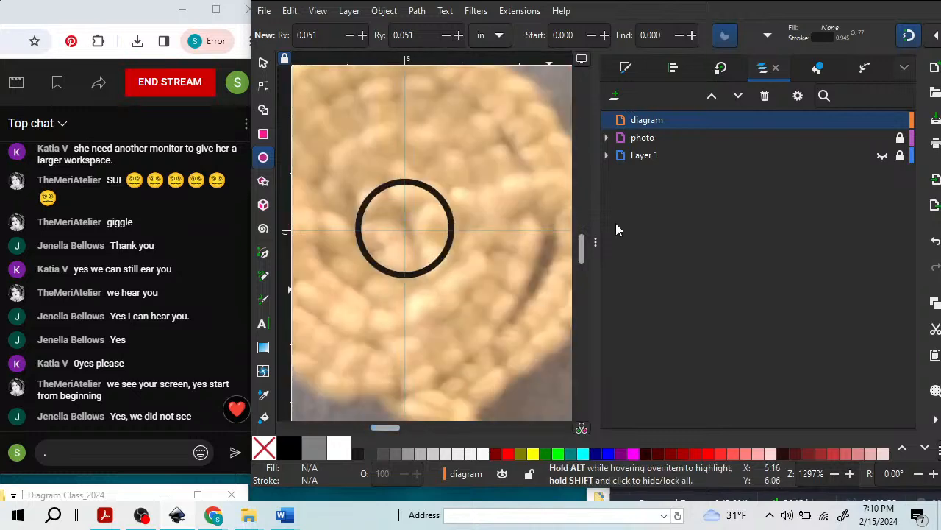
drag(597, 230, 815, 219)
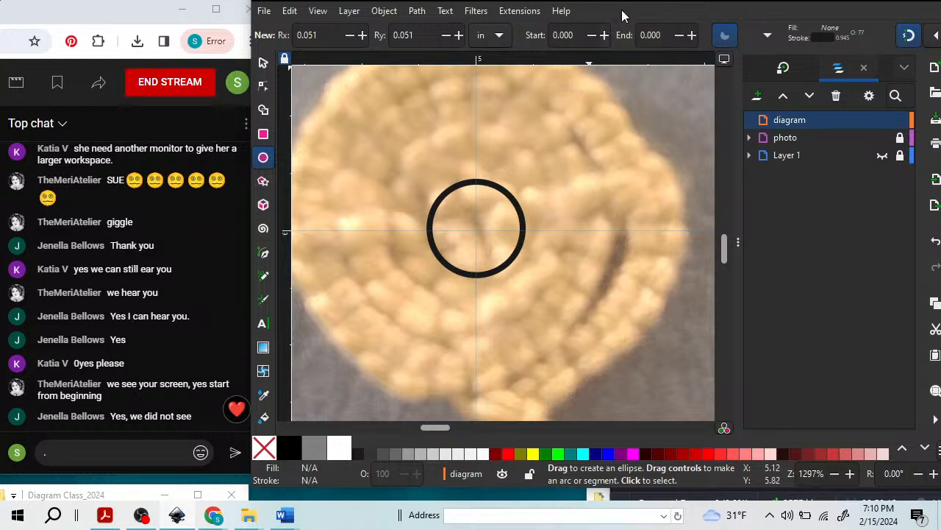
Move the circle path9 from the photo layer into the diagram layer, and collapse the photo layer.
click(262, 60)
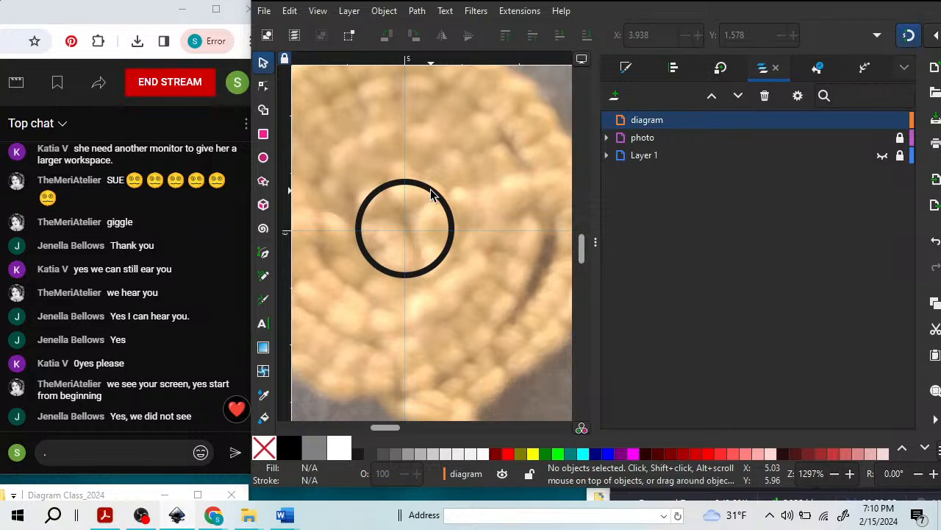
drag(327, 138, 482, 306)
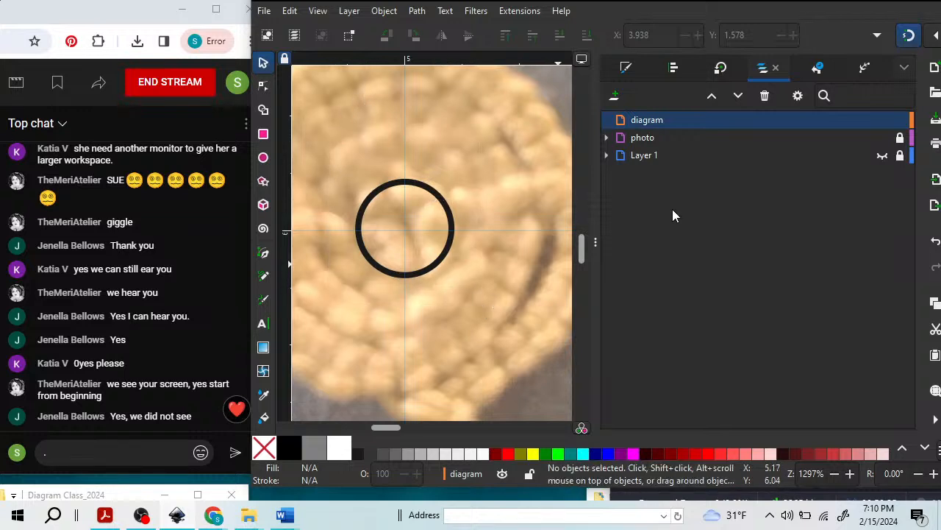
click(606, 138)
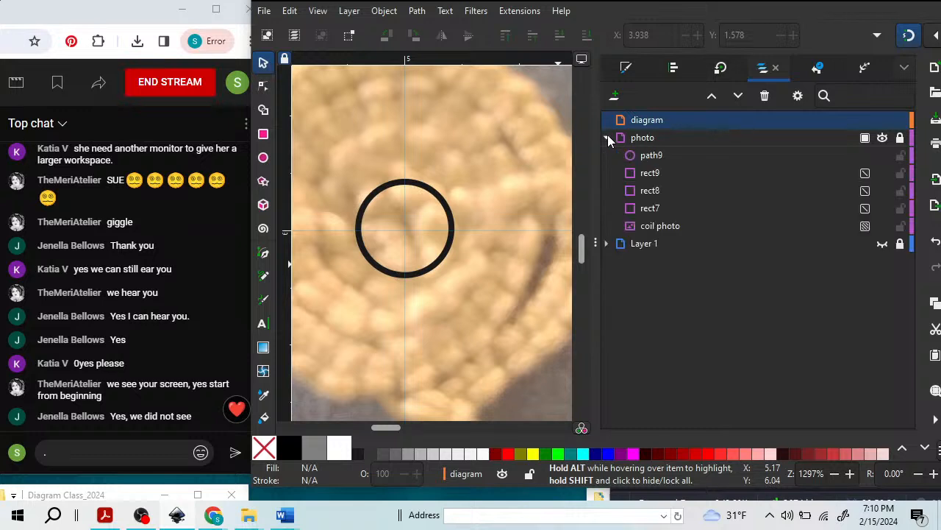
click(652, 156)
drag(651, 156, 655, 126)
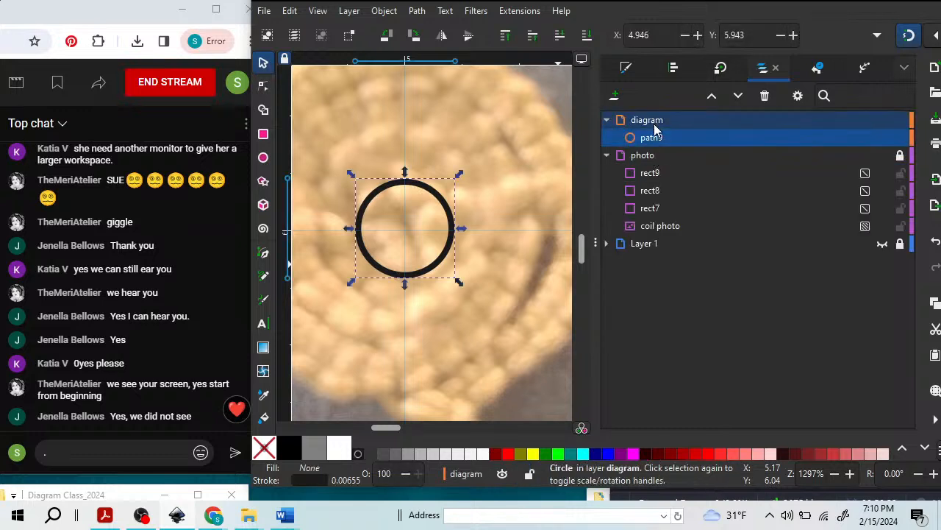
click(657, 121)
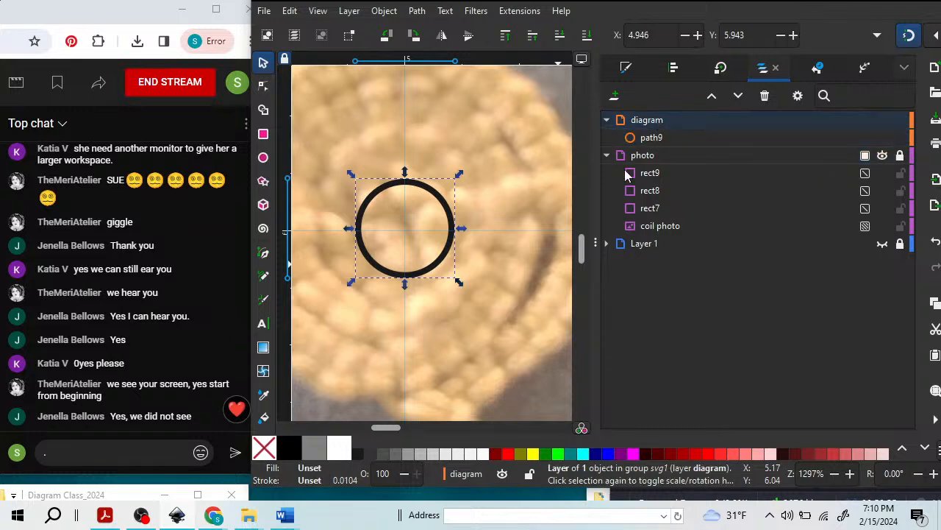
click(606, 155)
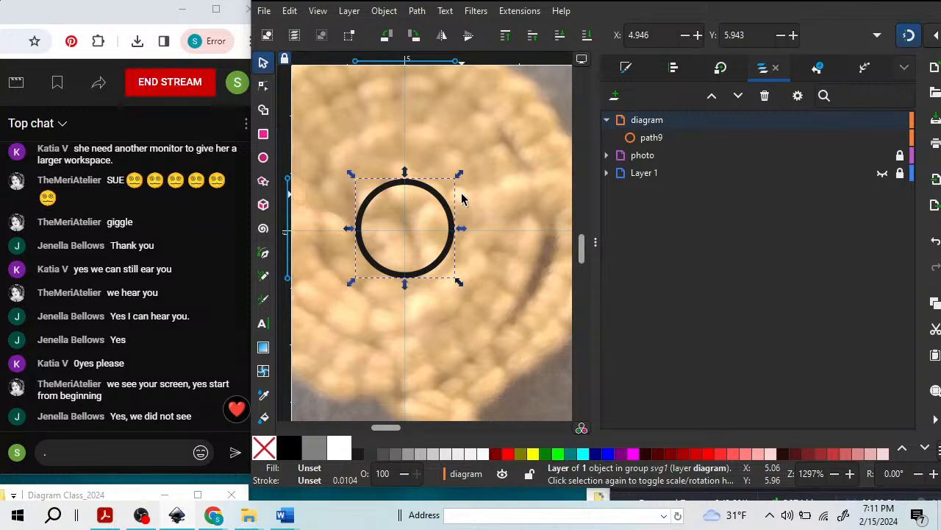
Duplicate the diagram layer together with its circle.
key(ctrl+d)
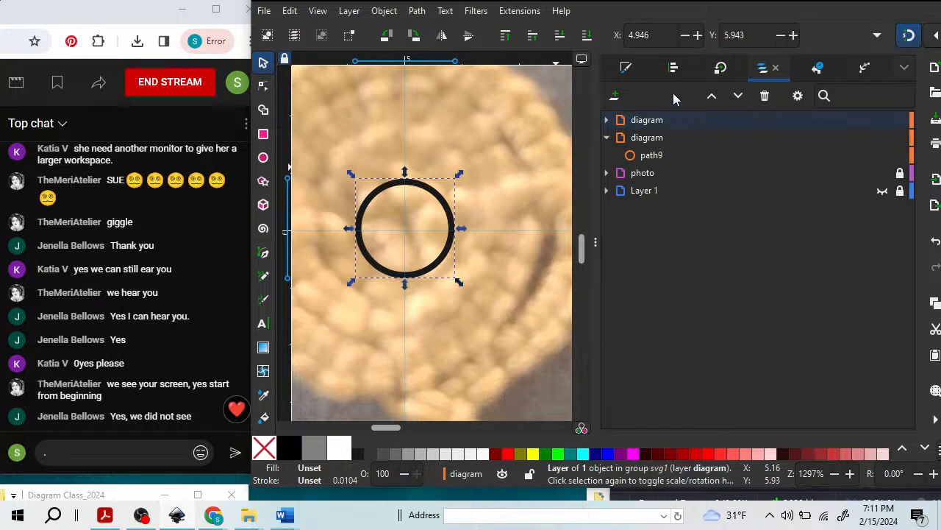
click(417, 11)
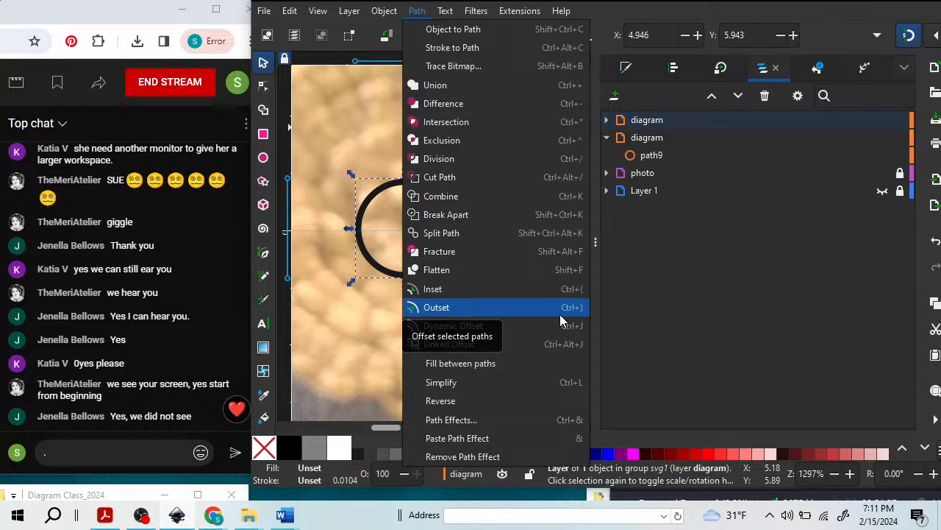
click(616, 16)
key(ctrl)
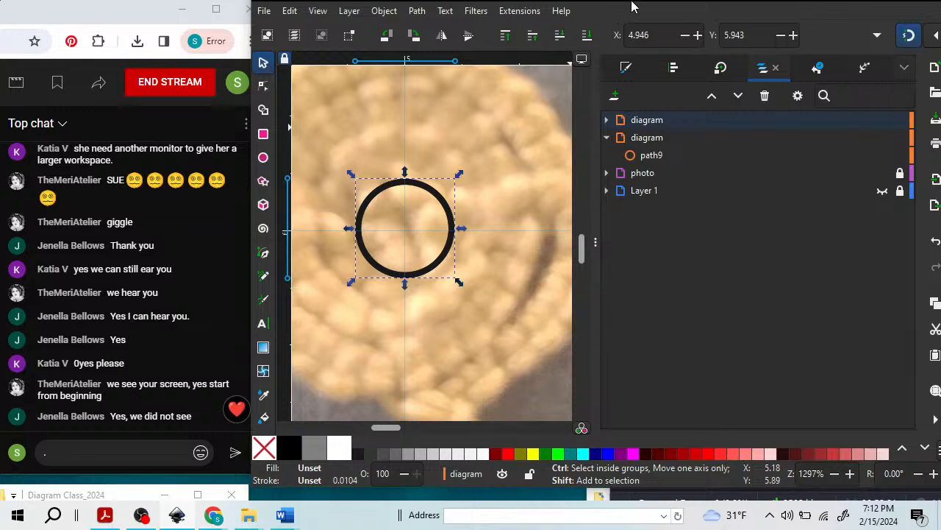
Move the duplicate circle up and slightly right off the original, to X 4.953 in, Y 5.913 in.
click(461, 226)
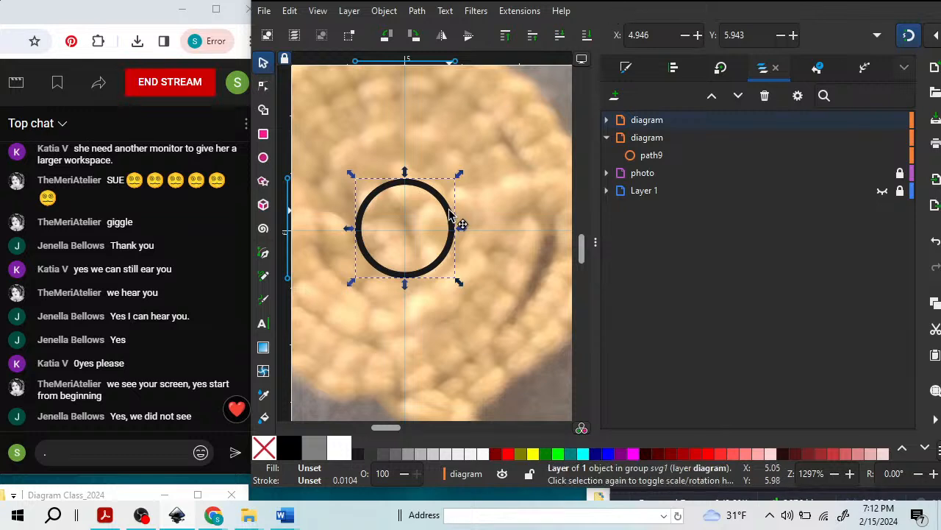
mouse_move(460, 225)
mouse_down()
mouse_move(473, 197)
mouse_move(456, 219)
mouse_up()
drag(453, 213, 457, 184)
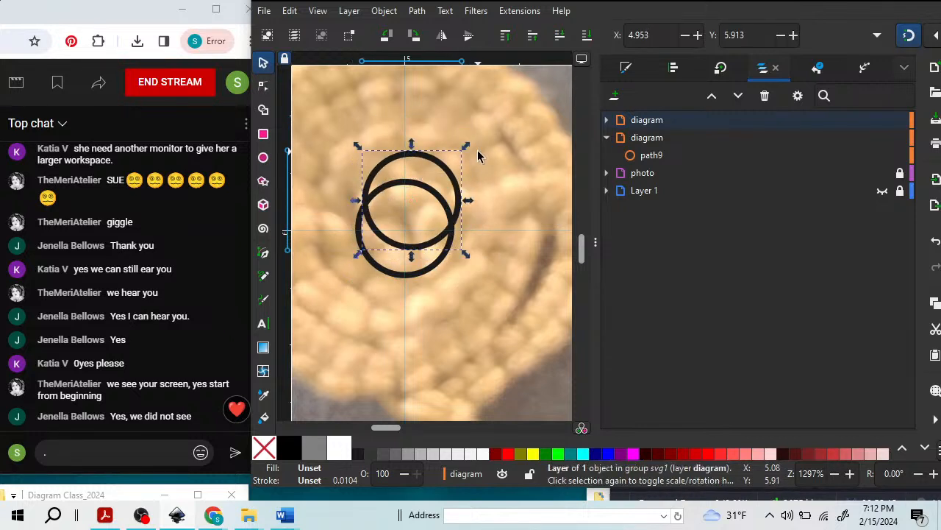
click(449, 175)
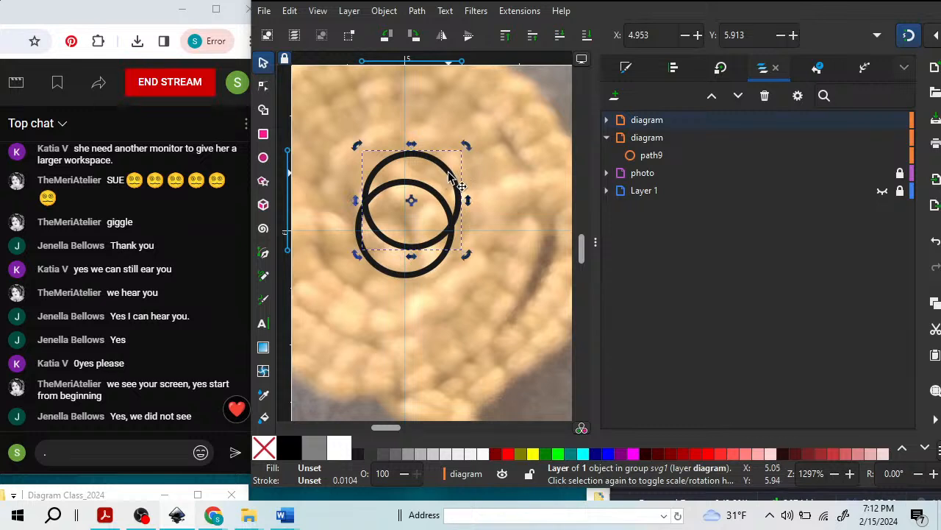
click(449, 176)
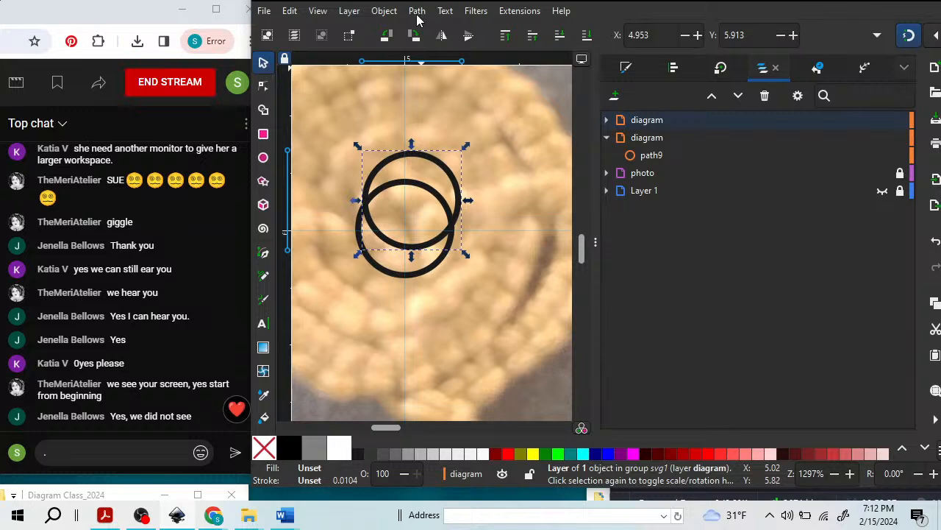
Convert the duplicate circle to a path and return it over the original at X 4.946 in, Y 5.943 in.
click(382, 11)
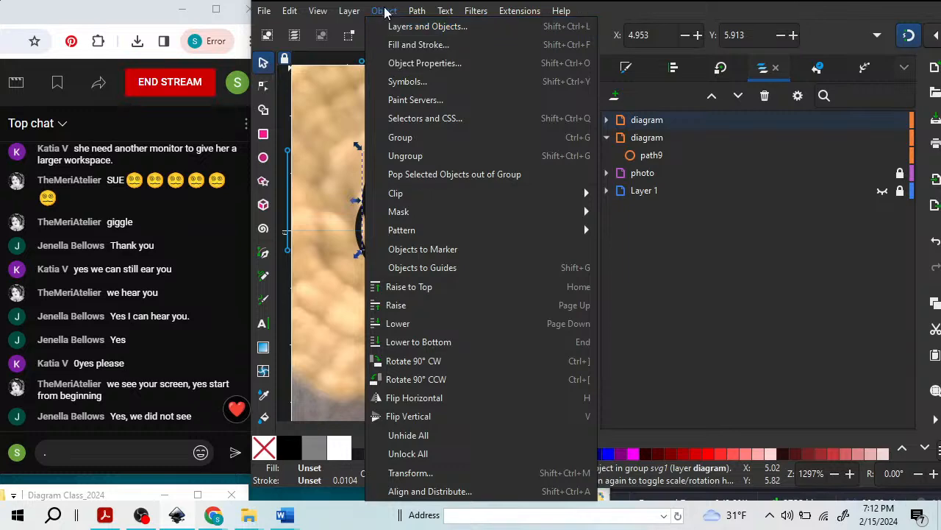
mouse_move(417, 11)
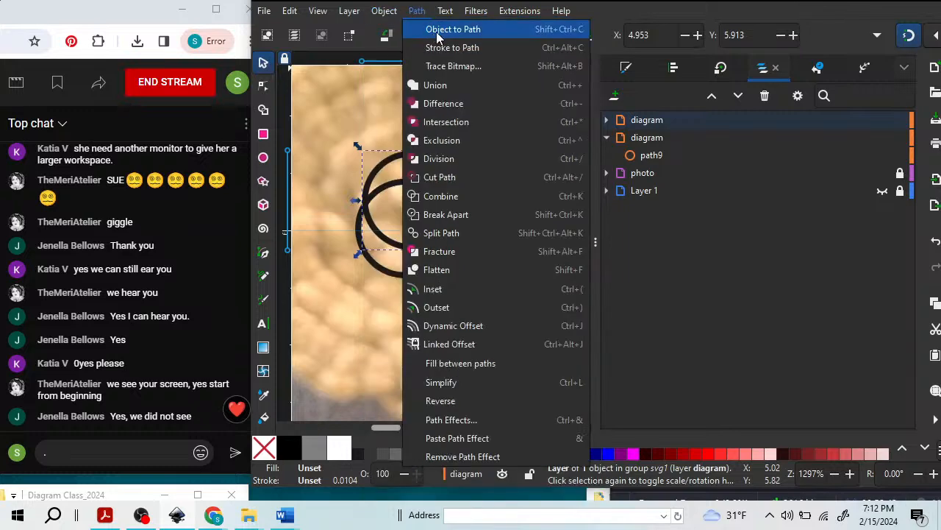
click(514, 29)
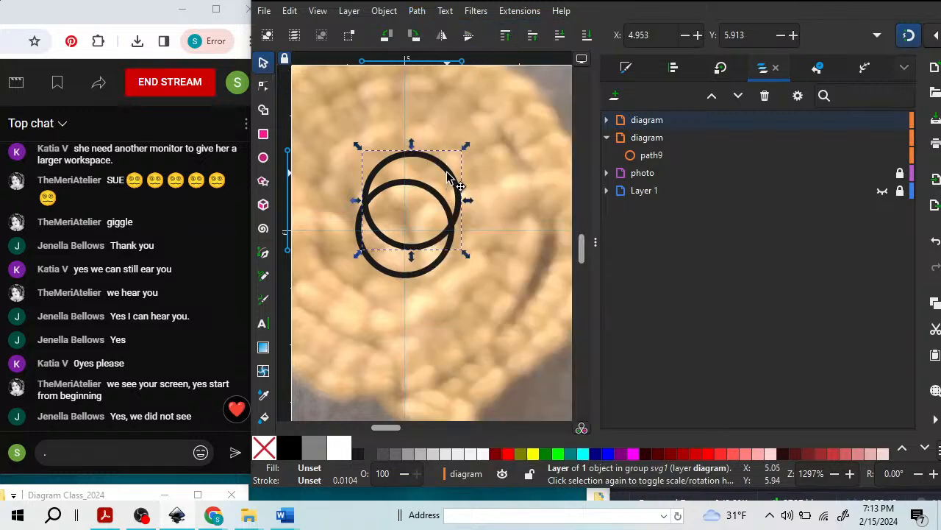
drag(446, 174, 426, 213)
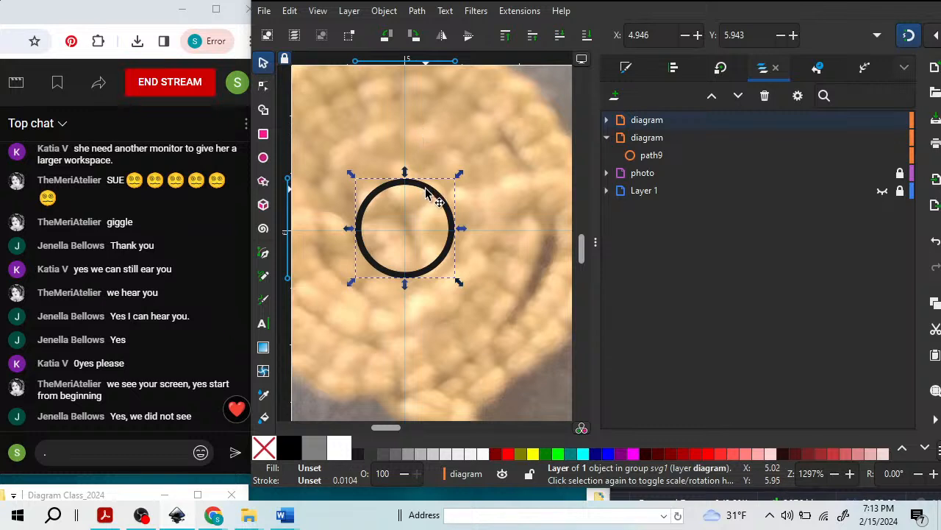
Move the duplicate circle aside to X 5.037 in, Y 5.895 in, and convert the original circle to a path.
key(ctrl+d)
drag(427, 192, 510, 148)
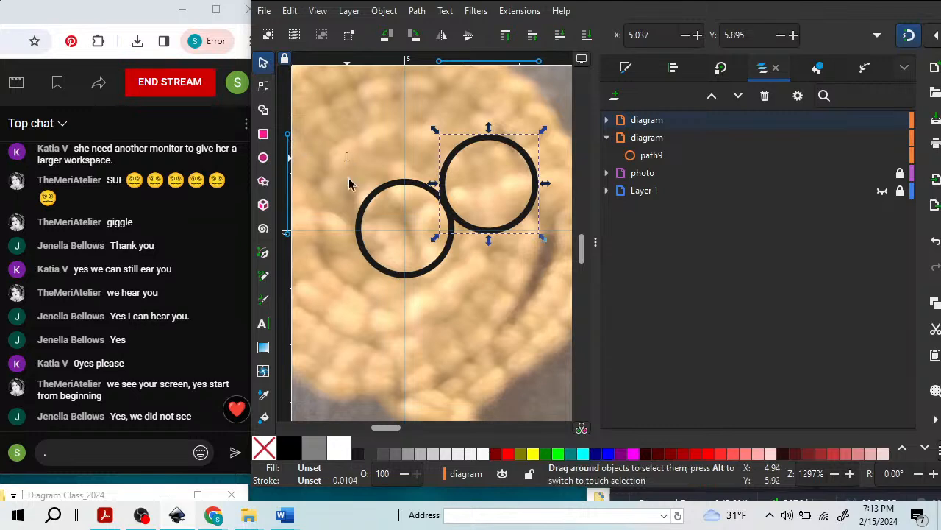
drag(346, 153, 483, 285)
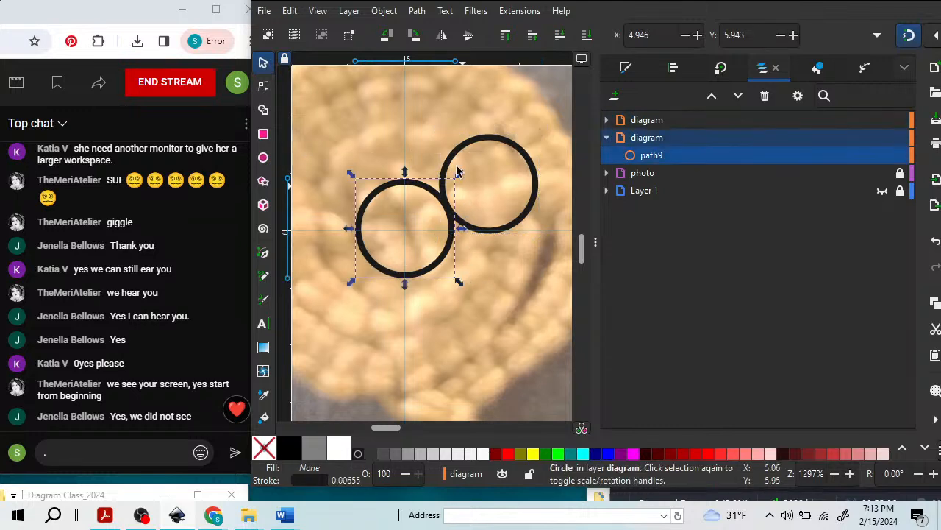
click(417, 11)
click(432, 28)
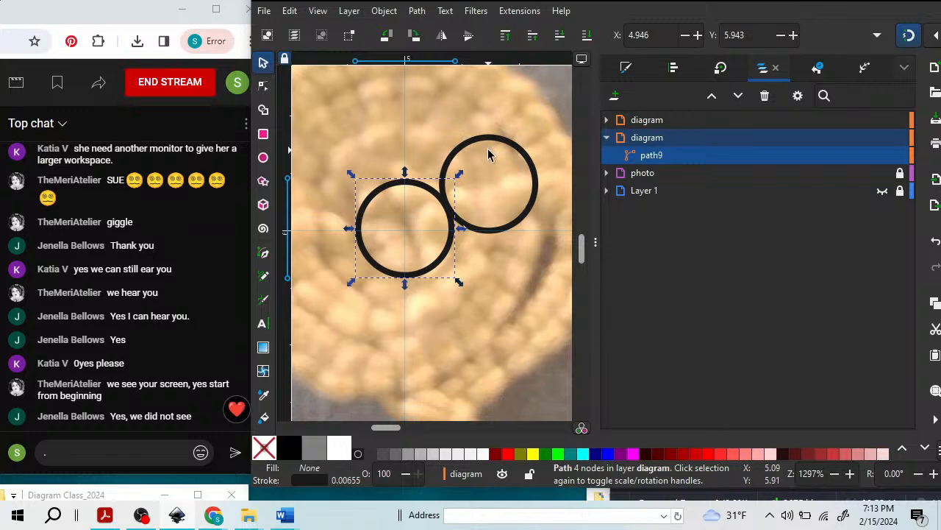
Place the duplicate circle back over the original and Outset it once to form a larger concentric ring.
drag(487, 146, 401, 196)
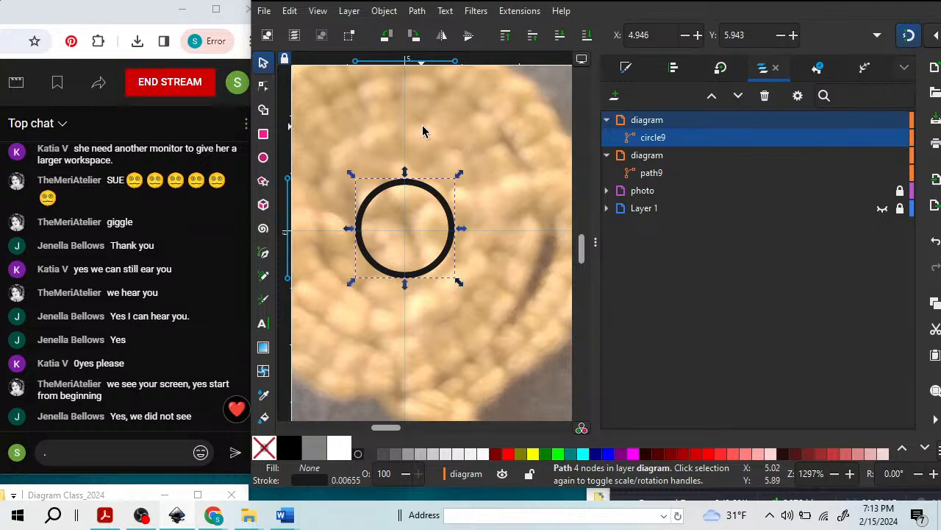
click(446, 130)
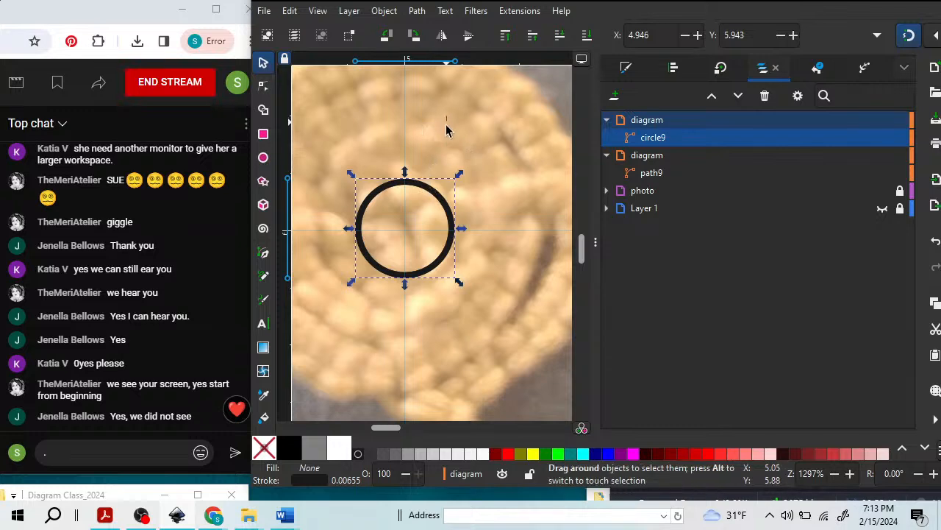
click(428, 193)
click(416, 11)
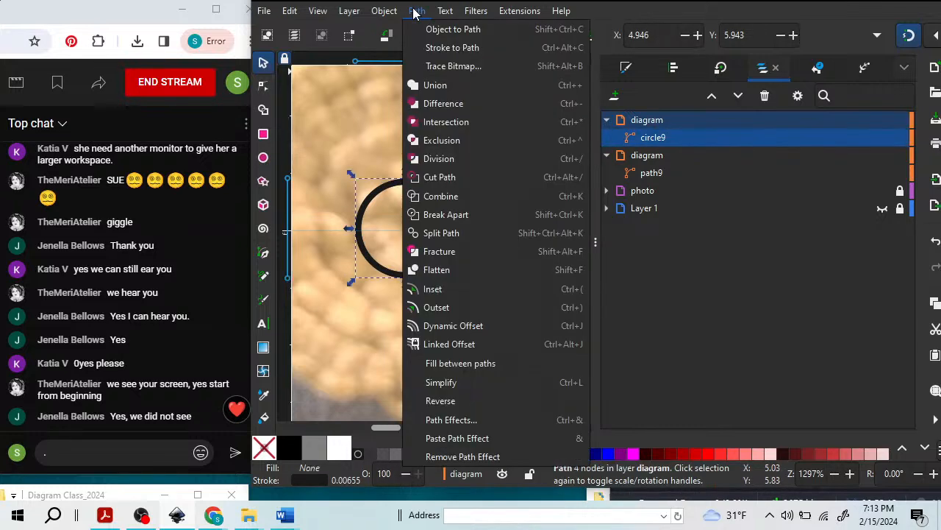
click(461, 308)
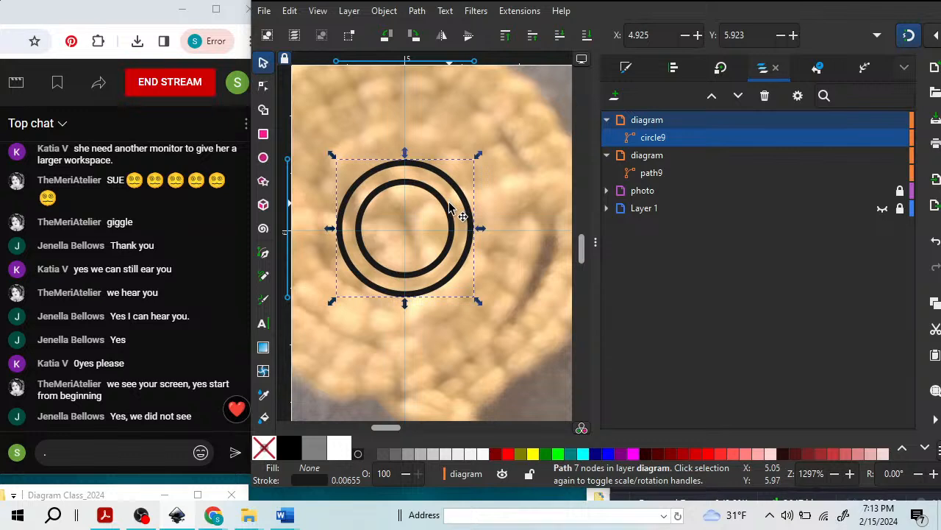
Narrow the docked dialogs to widen the canvas, and Outset the larger ring a second time.
key(ctrl)
click(720, 67)
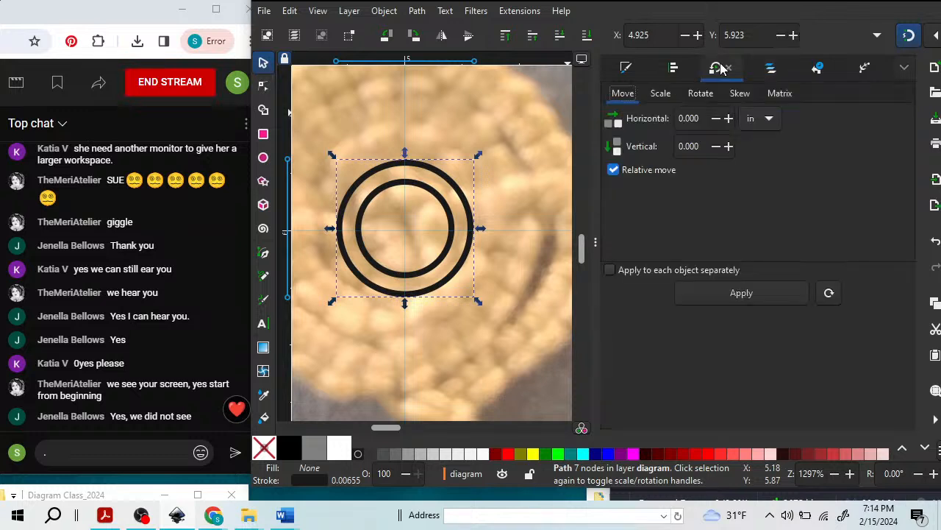
click(700, 96)
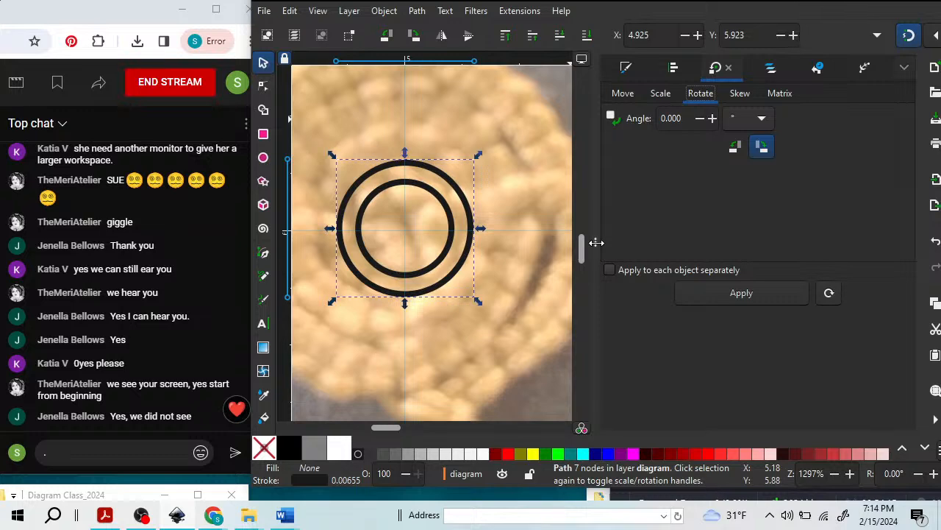
drag(597, 242, 805, 228)
drag(378, 428, 378, 430)
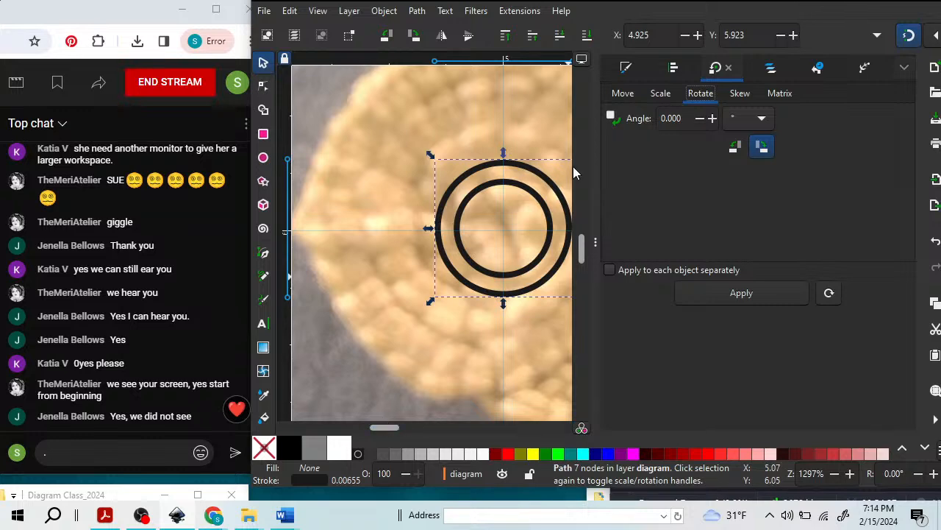
drag(384, 428, 388, 427)
drag(591, 246, 621, 233)
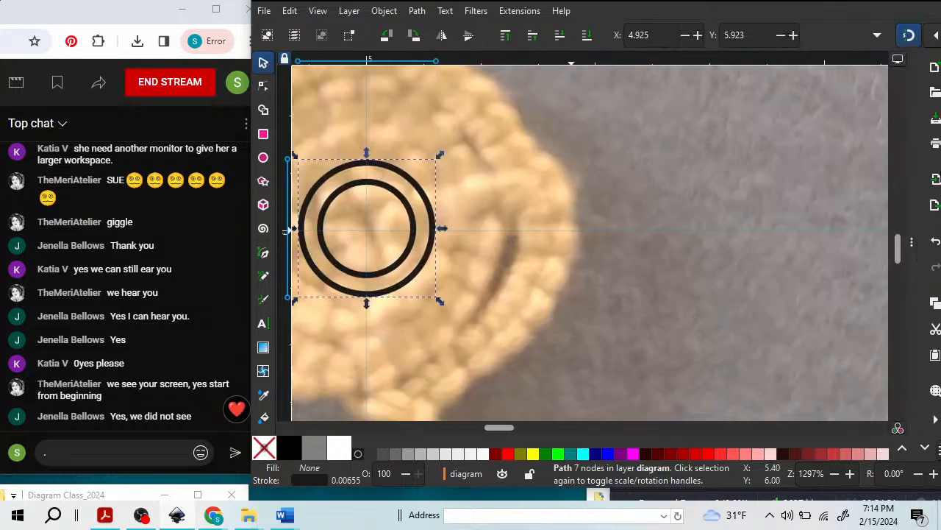
drag(496, 428, 372, 422)
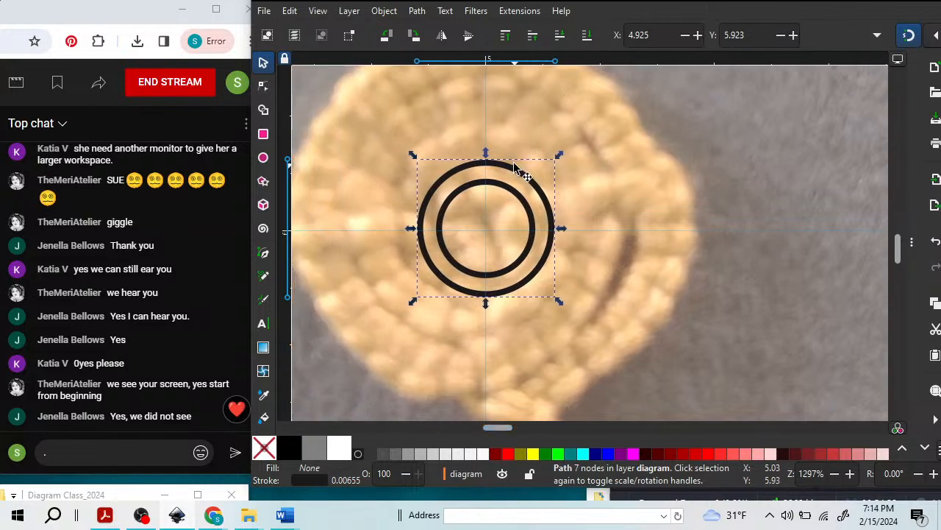
click(417, 11)
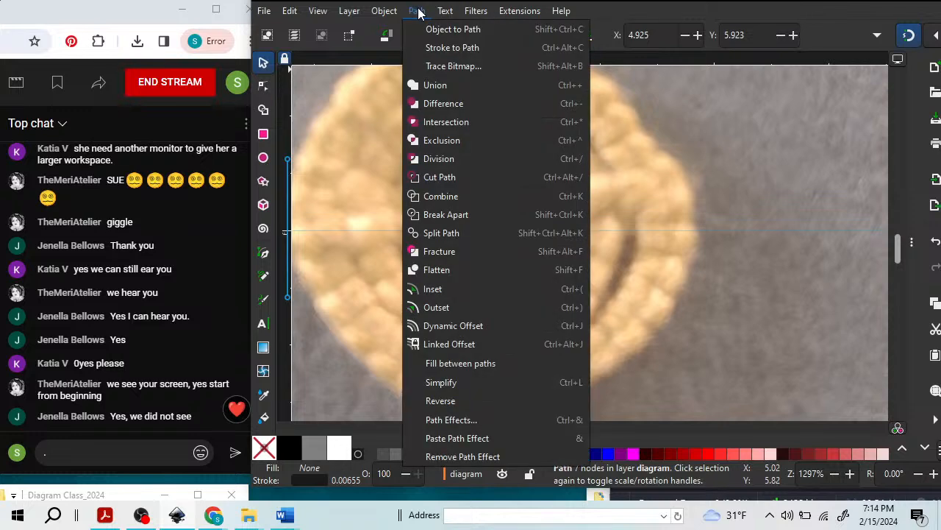
click(471, 307)
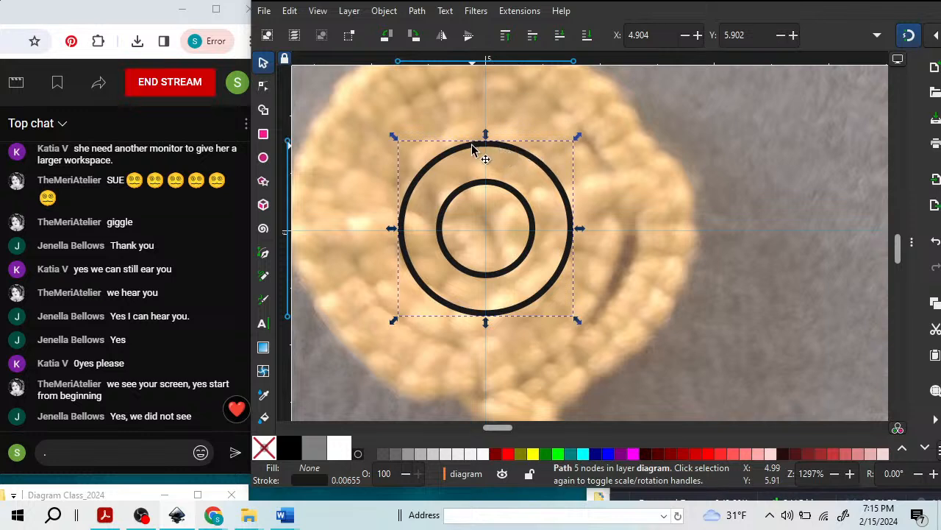
Duplicate the outer ring and Outset the copy twice to form a third concentric ring.
click(380, 11)
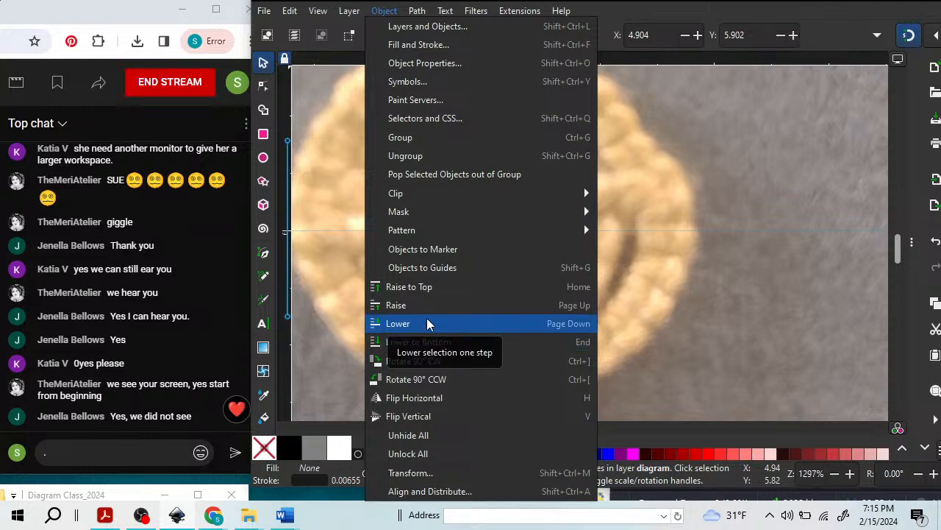
mouse_move(407, 7)
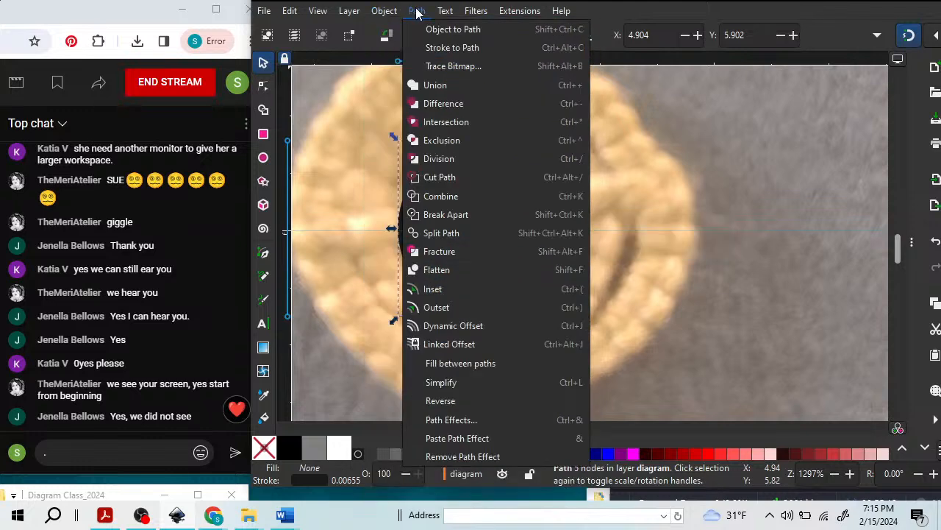
click(450, 305)
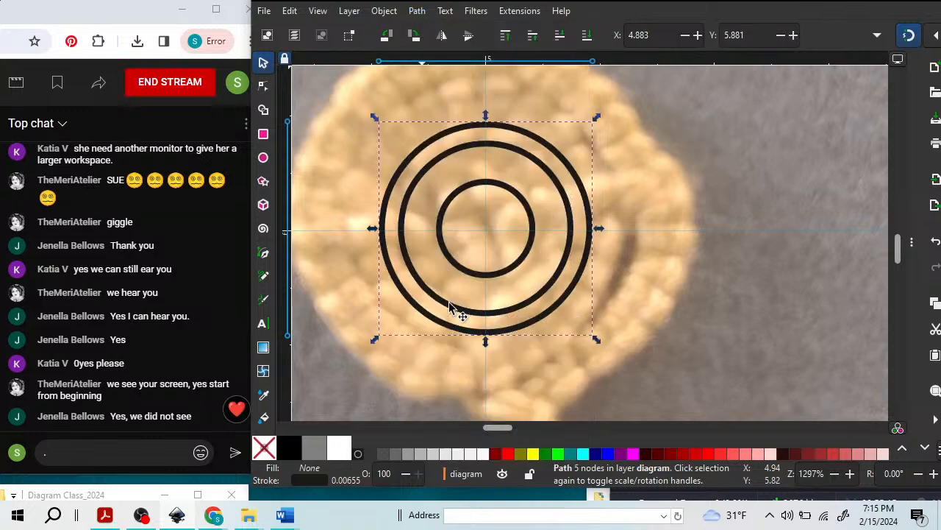
click(419, 11)
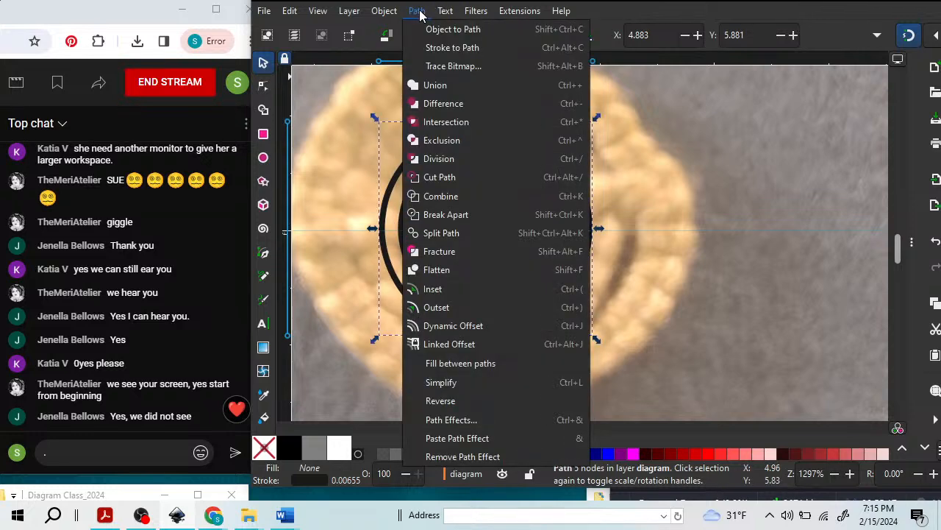
click(460, 308)
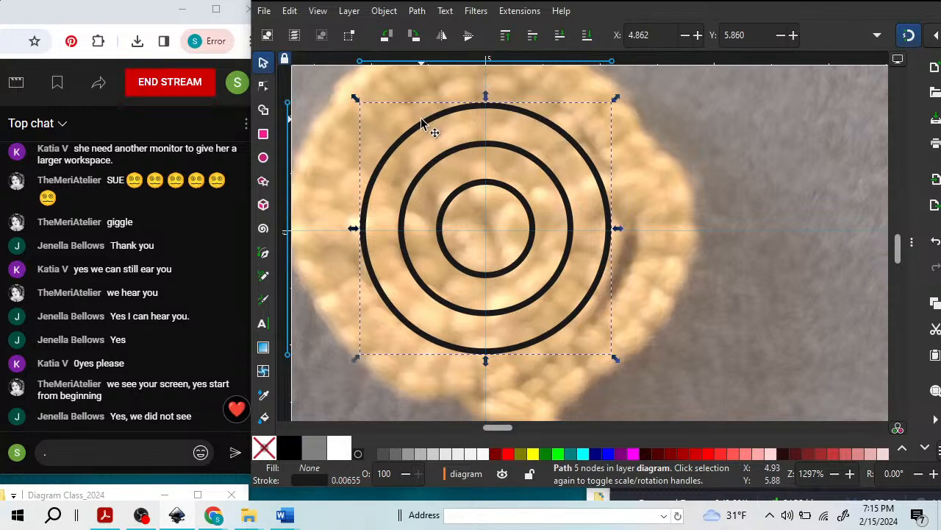
Duplicate the third ring and Outset the copy twice to form a fourth, outermost ring.
scroll(667, 142, up, 2)
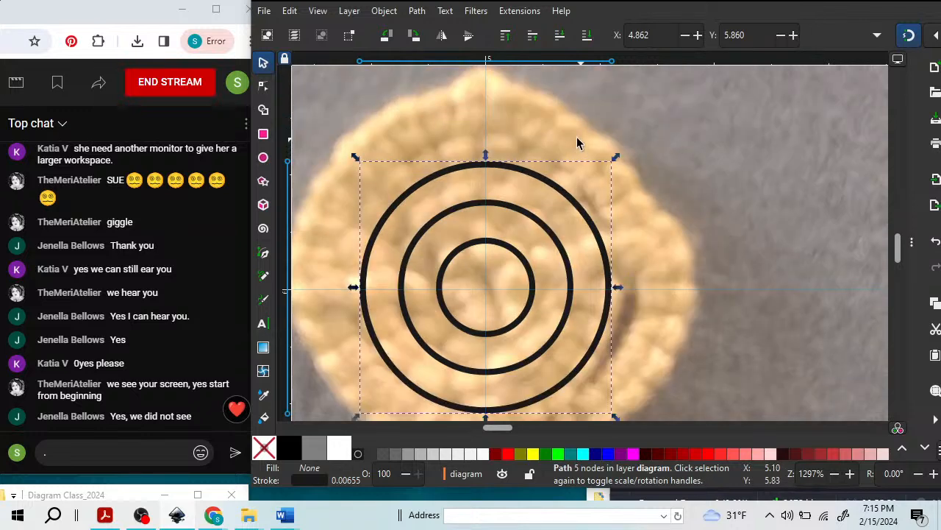
click(416, 12)
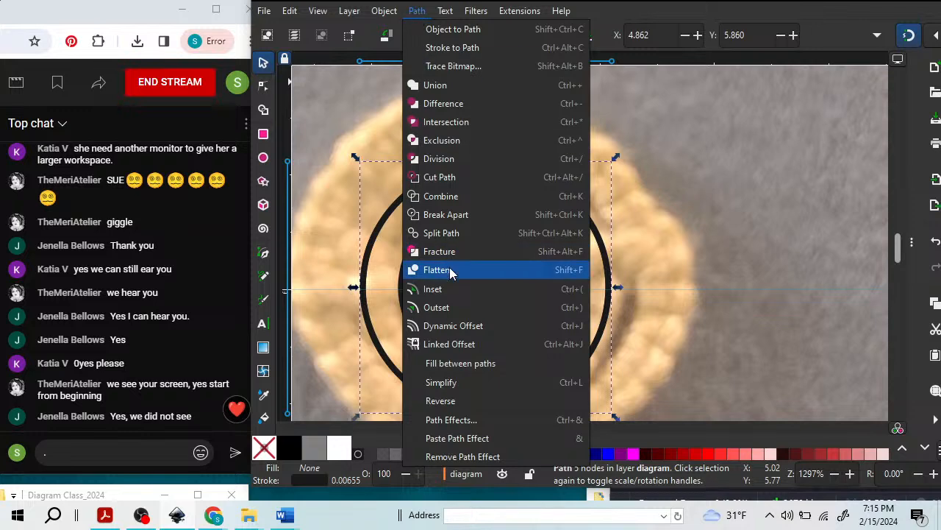
click(446, 310)
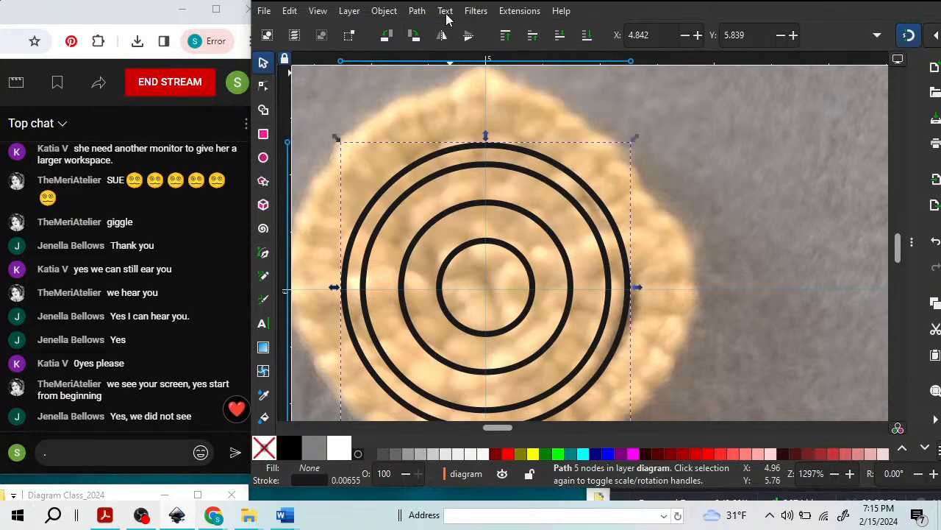
click(422, 13)
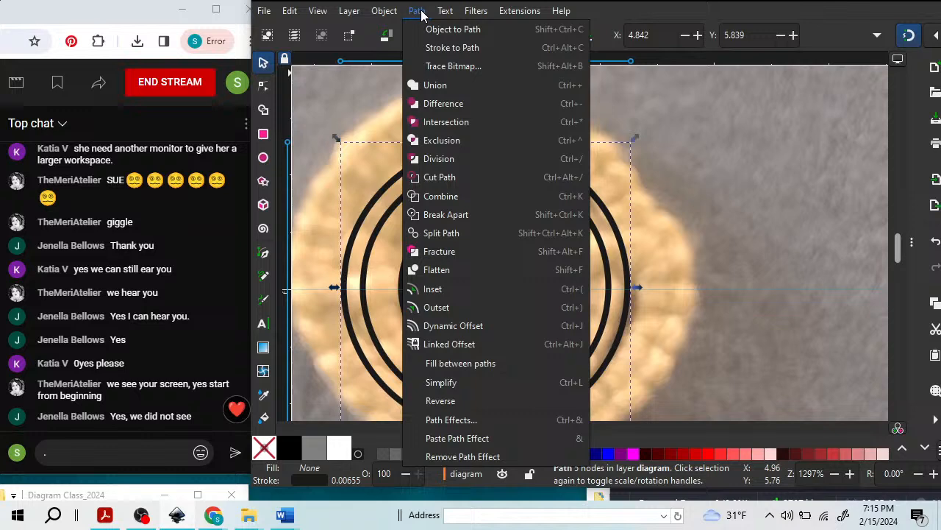
click(440, 308)
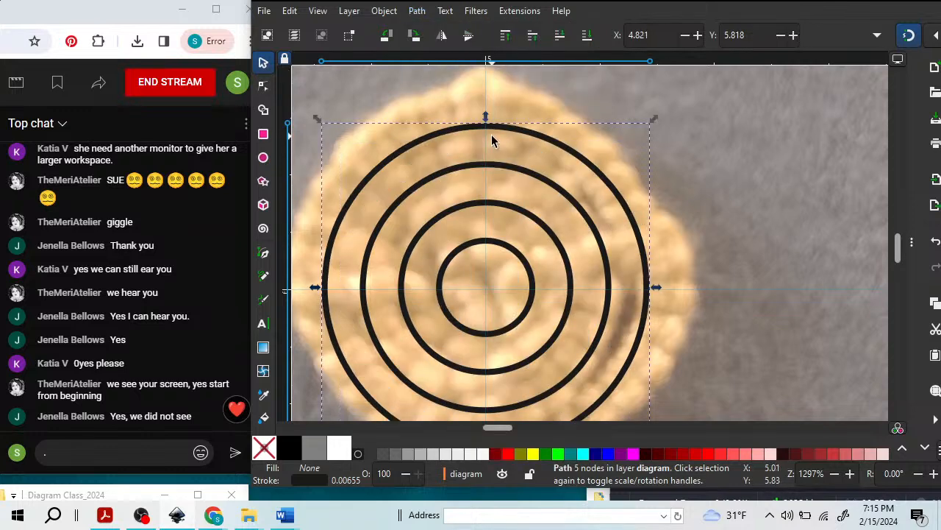
Select all four concentric rings across the two diagram layers and group them.
scroll(726, 173, down, 2)
scroll(727, 171, down, 2)
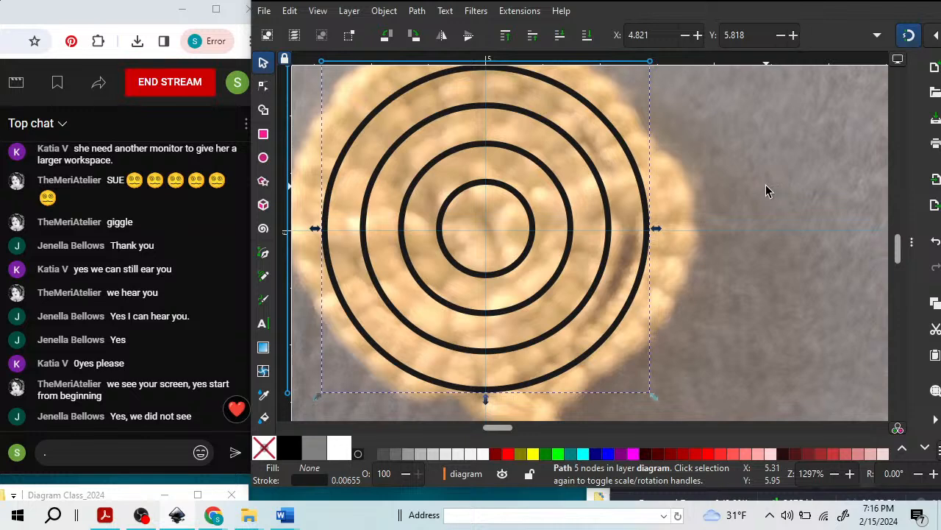
key(minus)
key(minus)
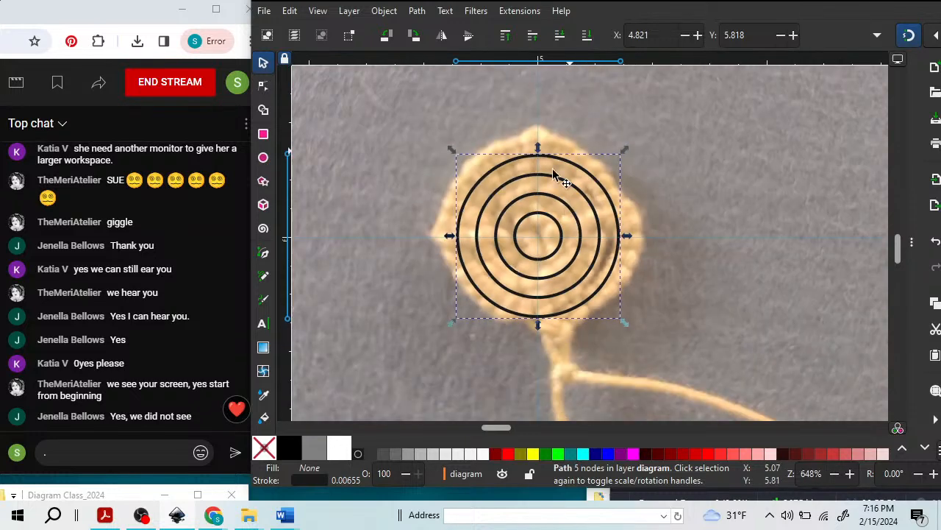
click(425, 120)
drag(418, 117, 698, 353)
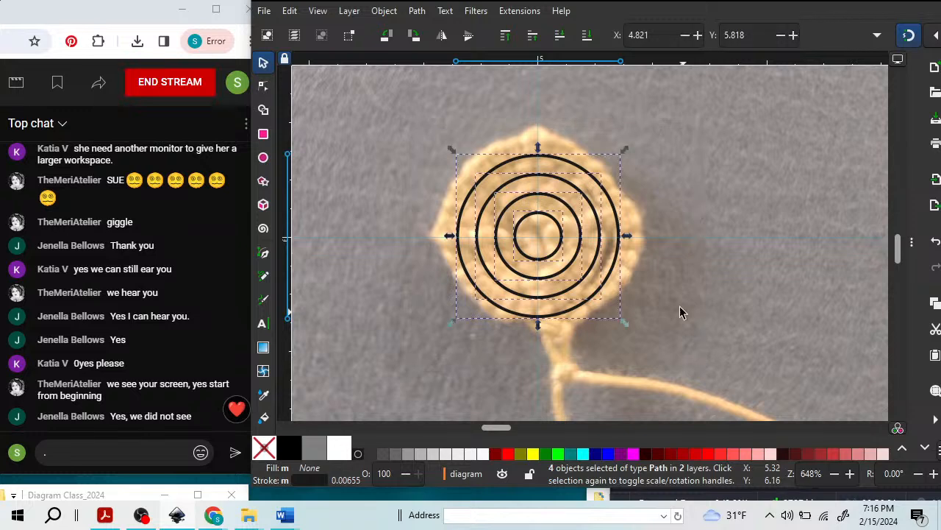
key(plus)
key(plus)
key(plus)
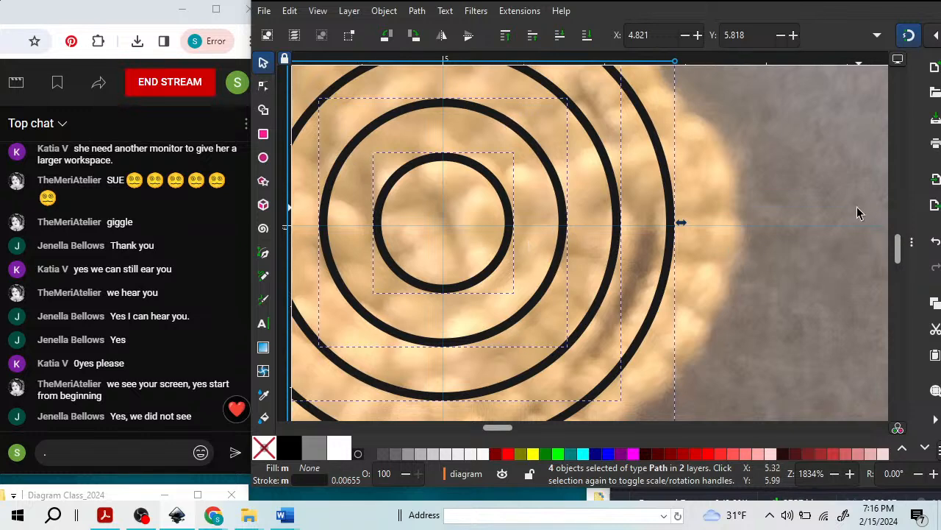
key(minus)
key(minus)
key(minus)
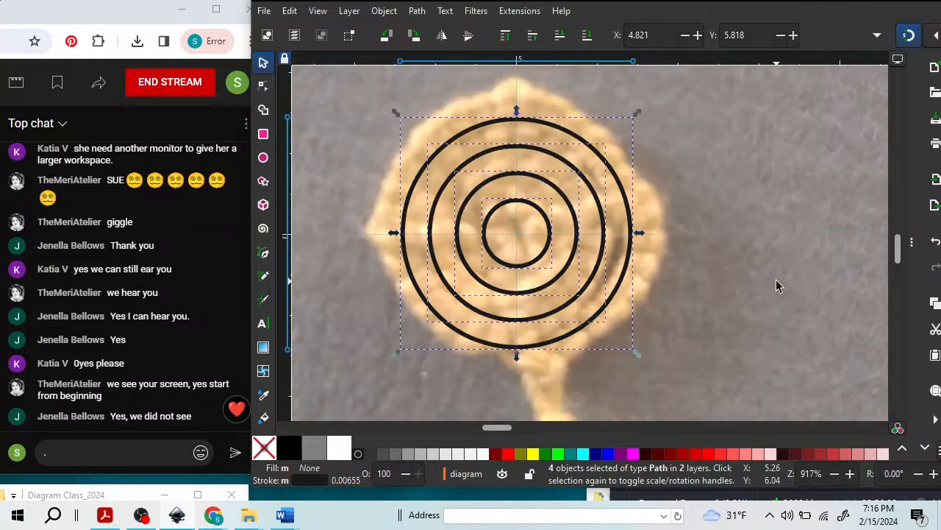
key(plus)
key(ctrl)
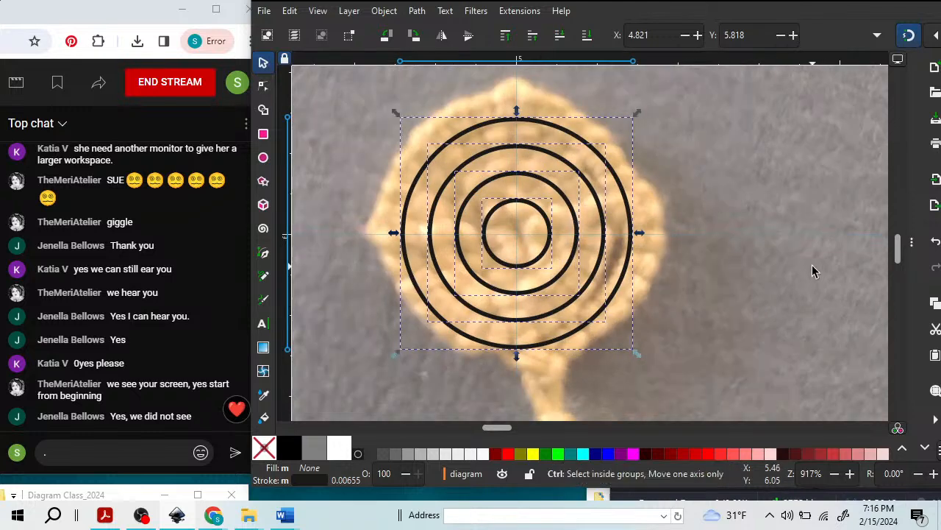
key(ctrl+g)
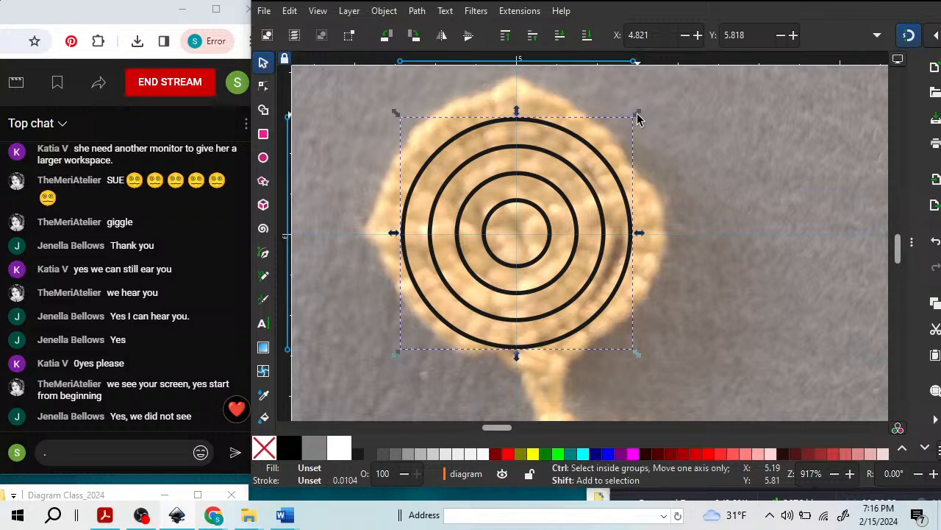
mouse_move(638, 115)
mouse_down()
mouse_move(650, 101)
mouse_move(637, 117)
mouse_up()
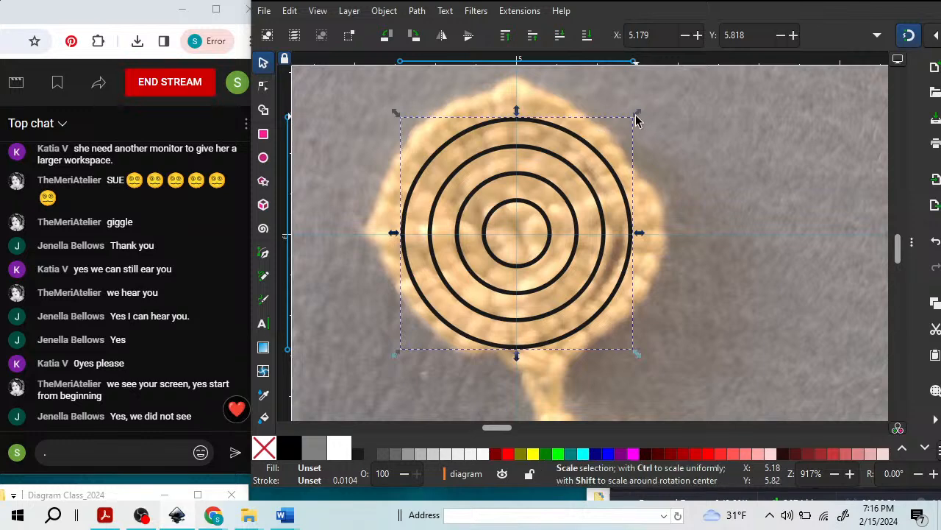
drag(636, 119, 666, 99)
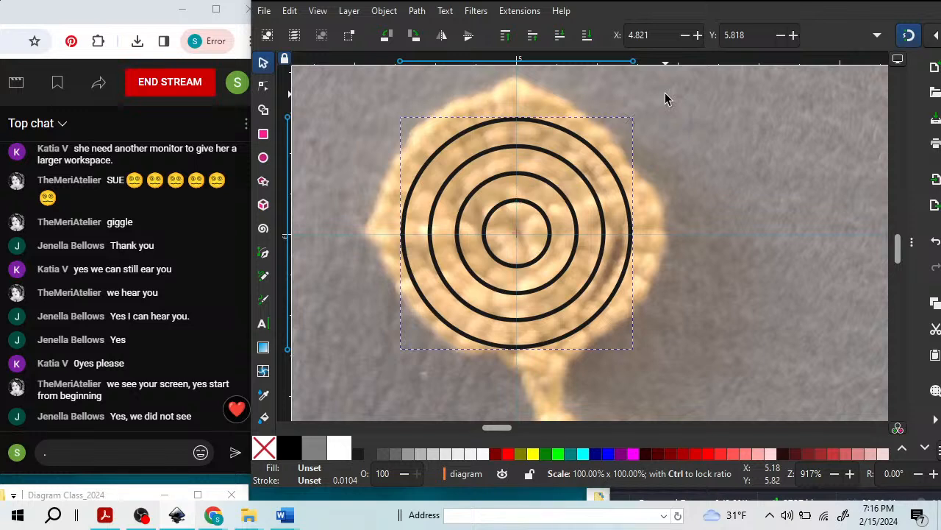
drag(666, 98, 662, 95)
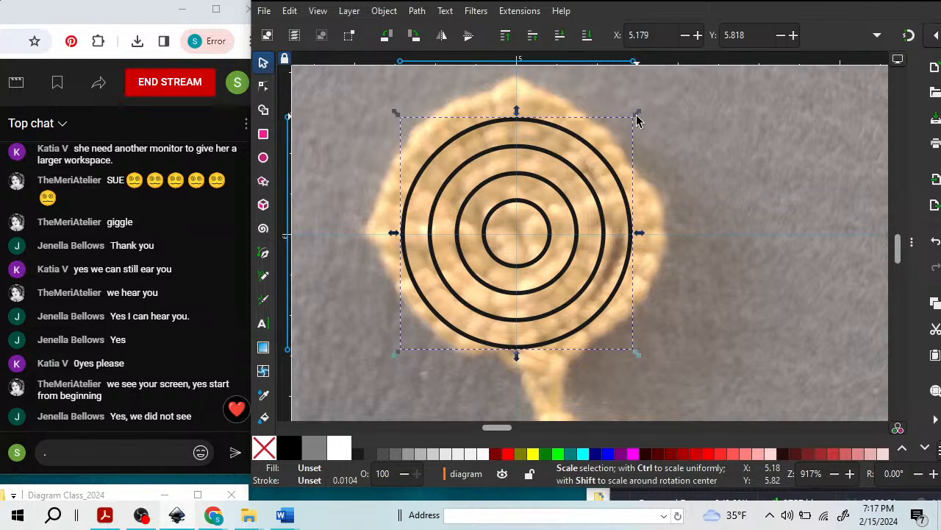
With snapping turned off, enlarge the ring group to about 0.4 in wide over the coil, centered on the vertical guide.
drag(637, 119, 671, 92)
drag(555, 255, 539, 260)
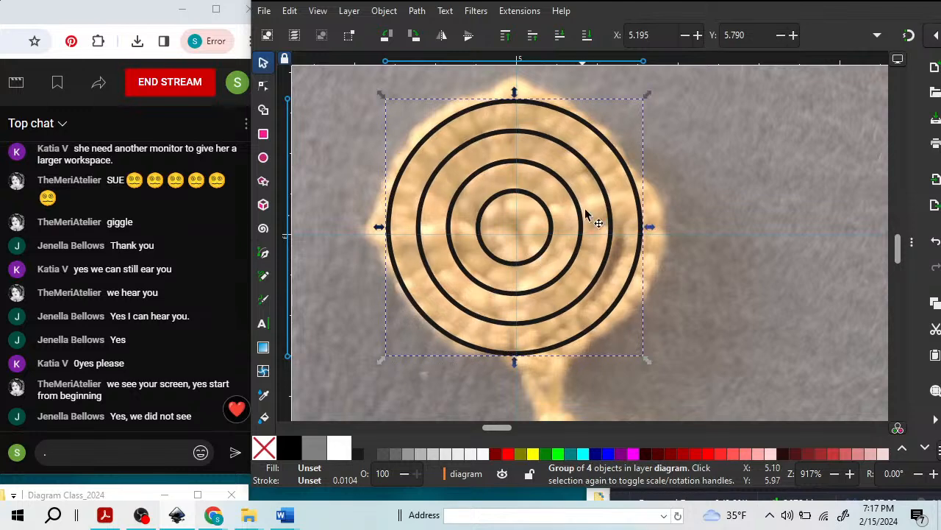
drag(649, 99, 657, 95)
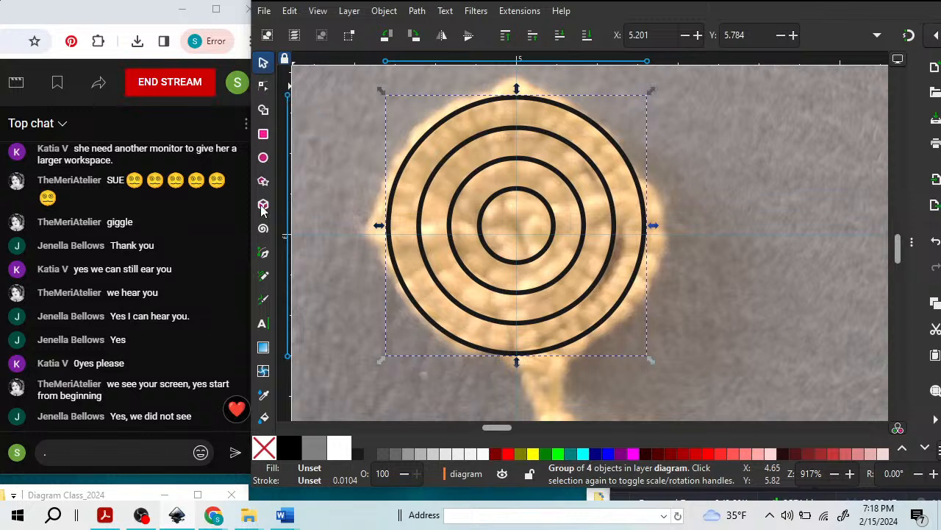
Draw a straight horizontal line and a straight vertical line across the outermost ring with the Pen tool, following the guides.
click(265, 253)
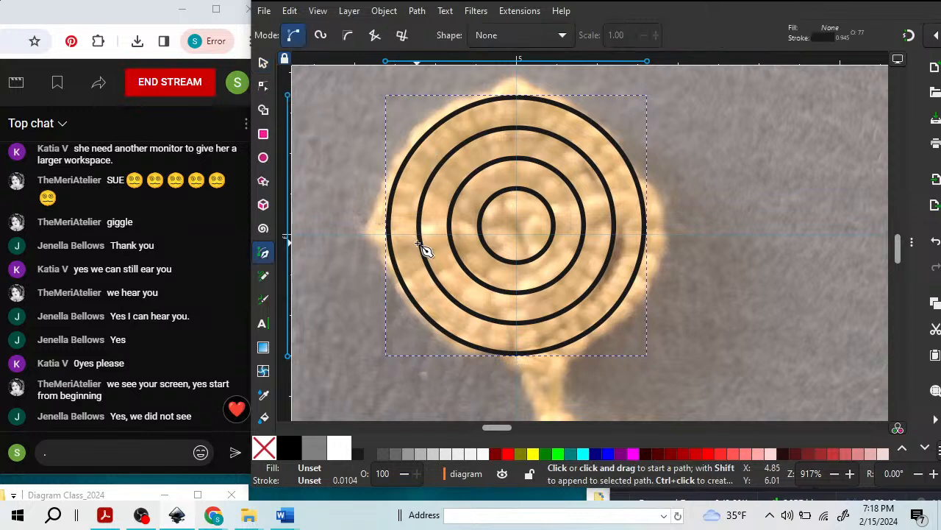
click(390, 237)
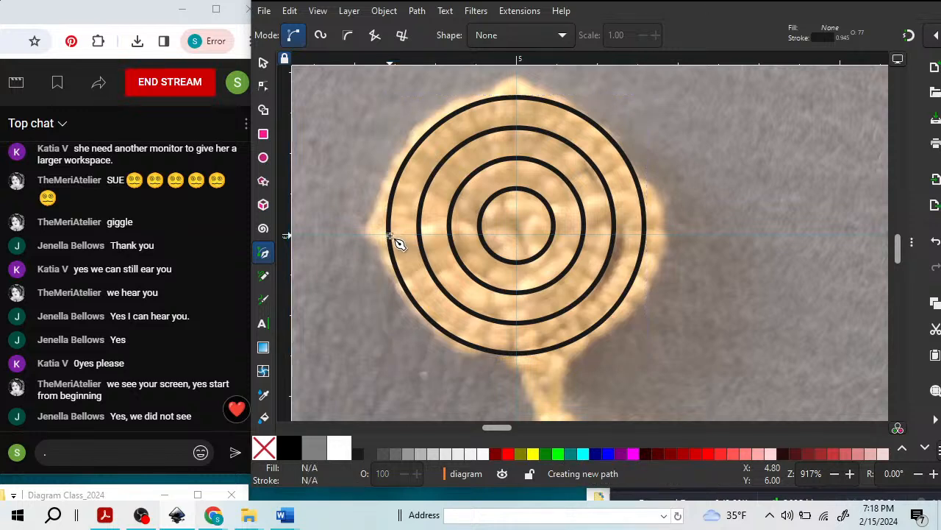
double_click(644, 236)
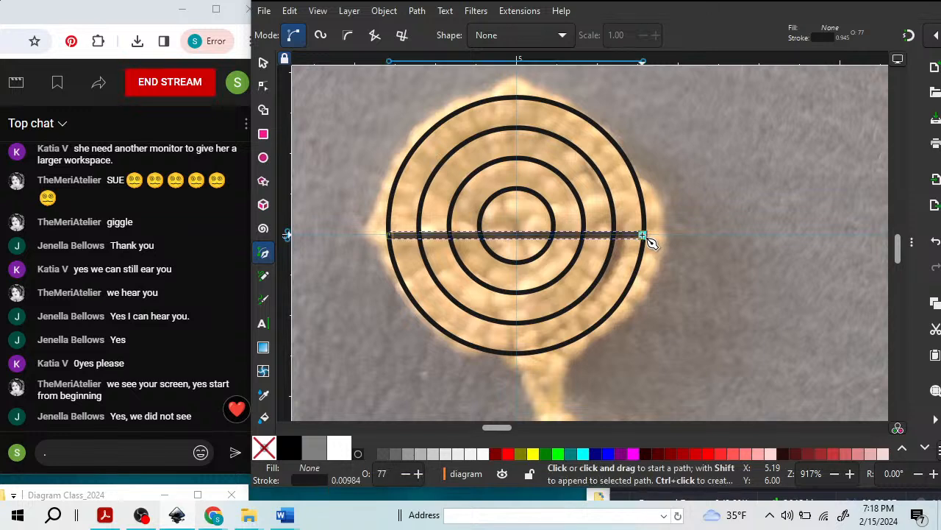
click(515, 97)
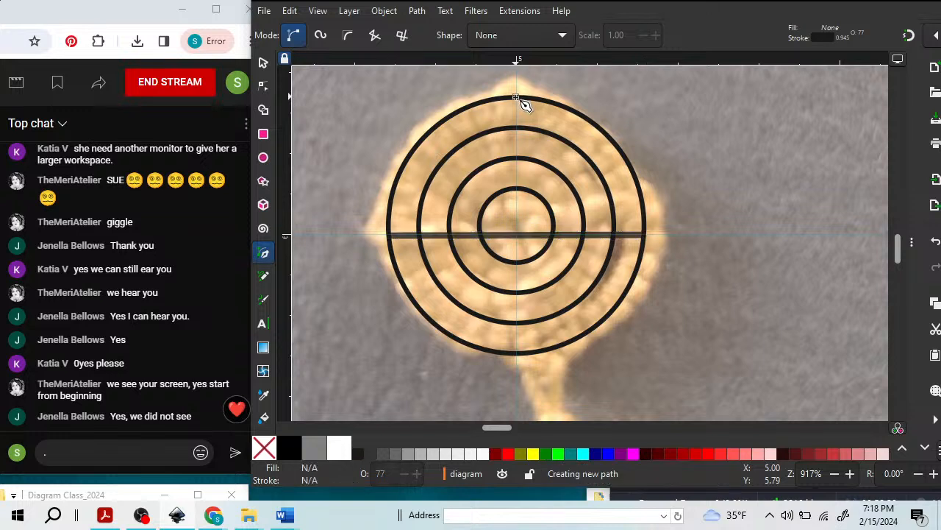
double_click(514, 353)
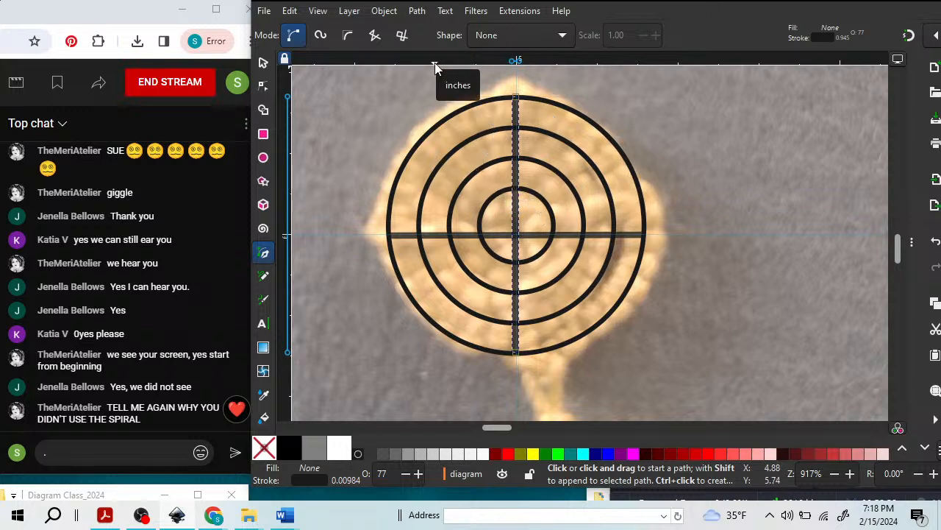
Move the horizontal line up through the rings' shared center and stretch its right end to meet the outermost ring.
click(264, 64)
drag(553, 237, 546, 229)
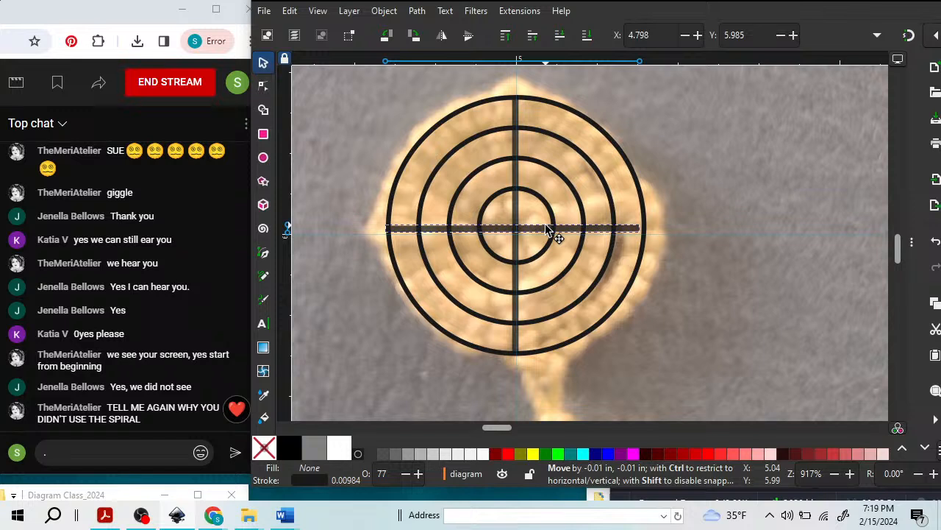
drag(546, 227, 545, 228)
click(652, 114)
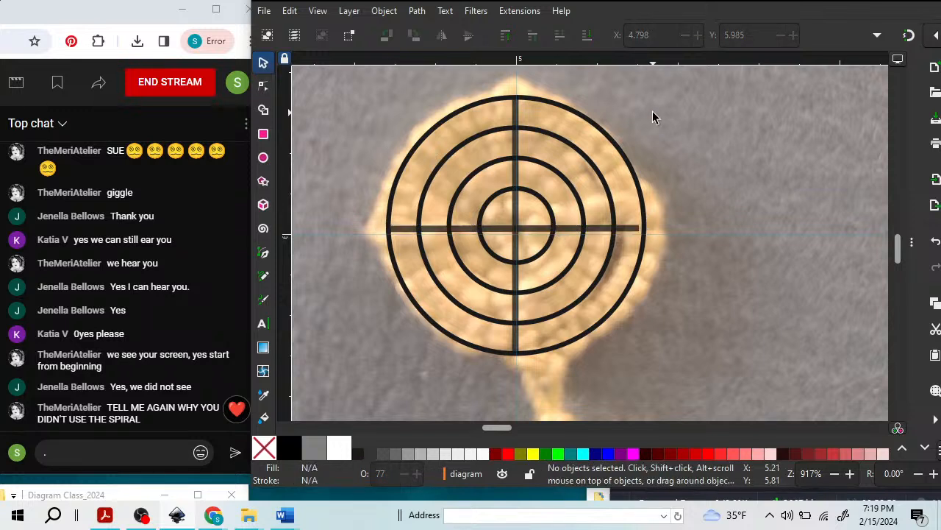
click(591, 232)
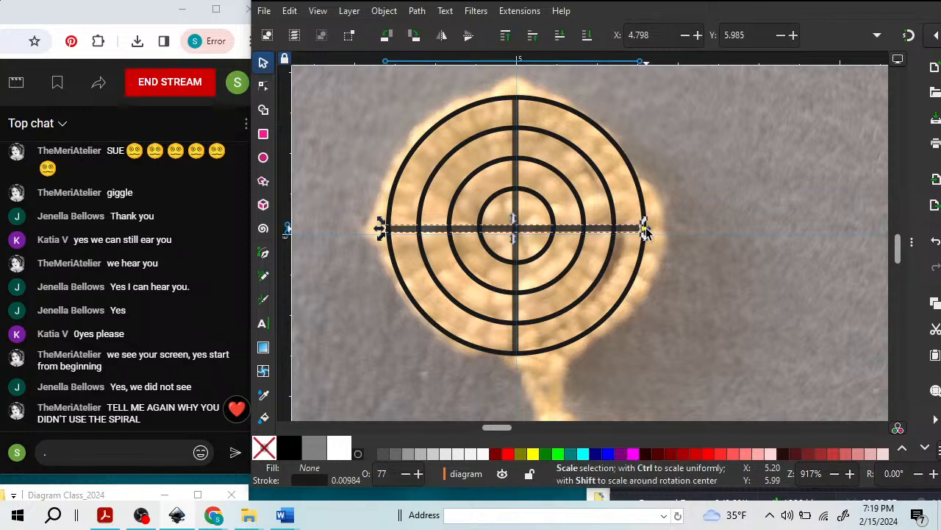
drag(646, 232, 651, 227)
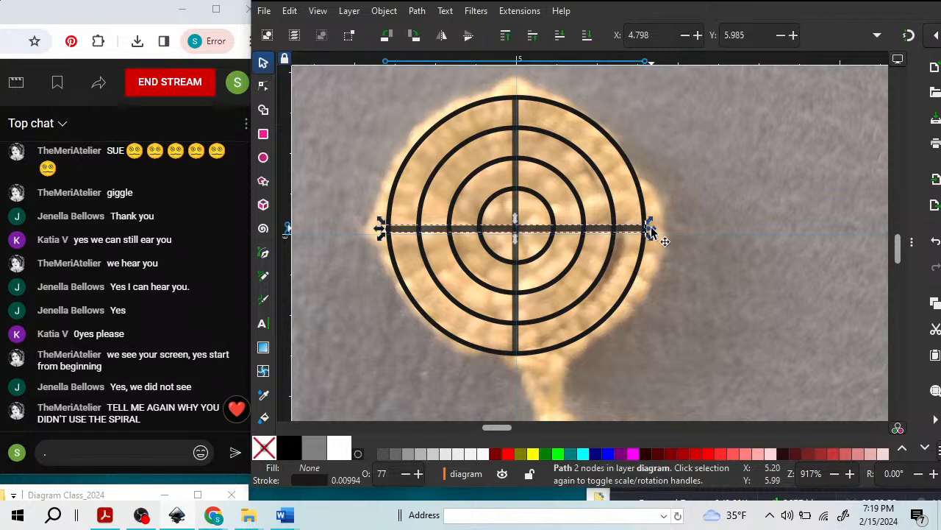
click(685, 177)
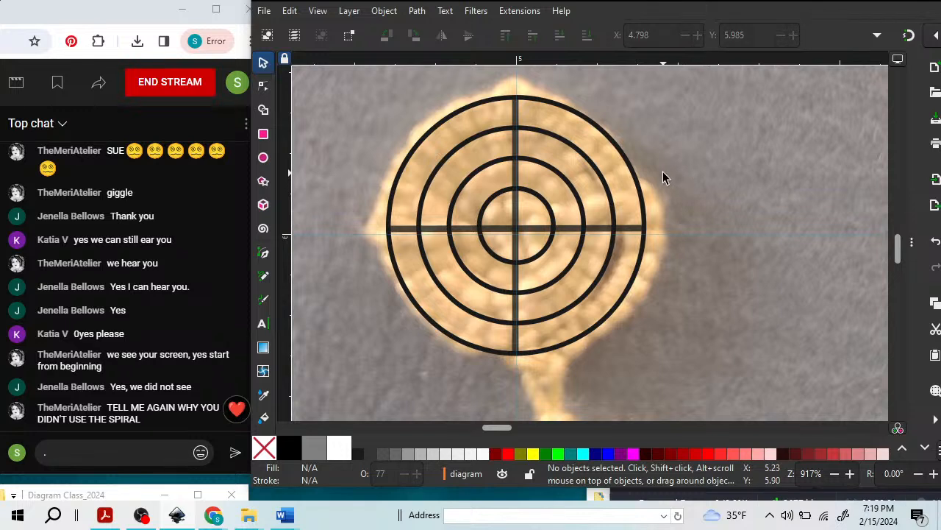
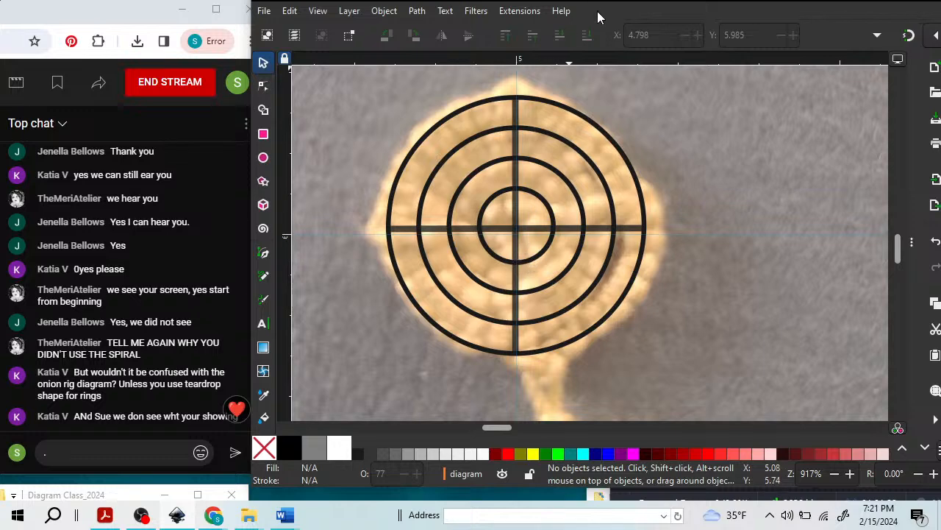
Draw a short slanted line about 0.04 in long between the two outermost rings, just right of the vertical line's upper end.
mouse_move(598, 12)
mouse_down()
mouse_move(545, 325)
mouse_move(574, 217)
mouse_move(522, 58)
mouse_move(526, 9)
mouse_move(581, 12)
mouse_up()
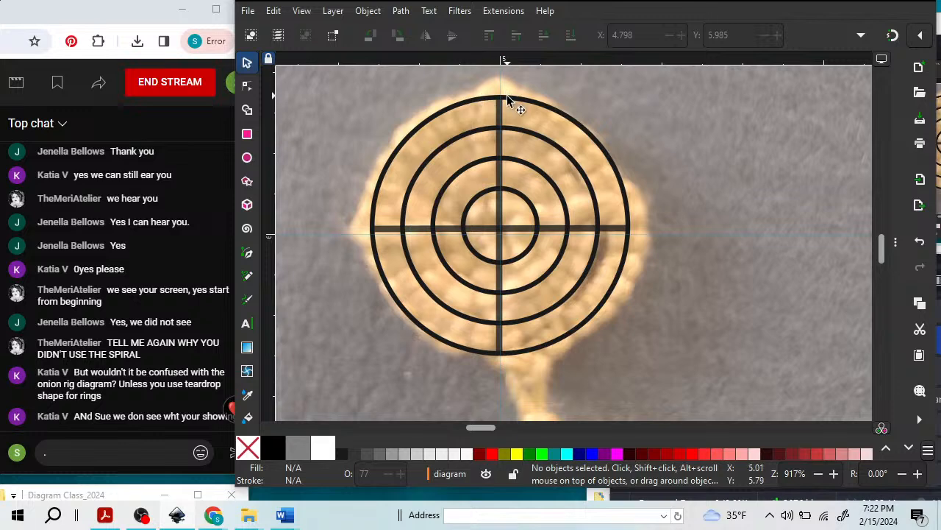
scroll(519, 98, up, 1)
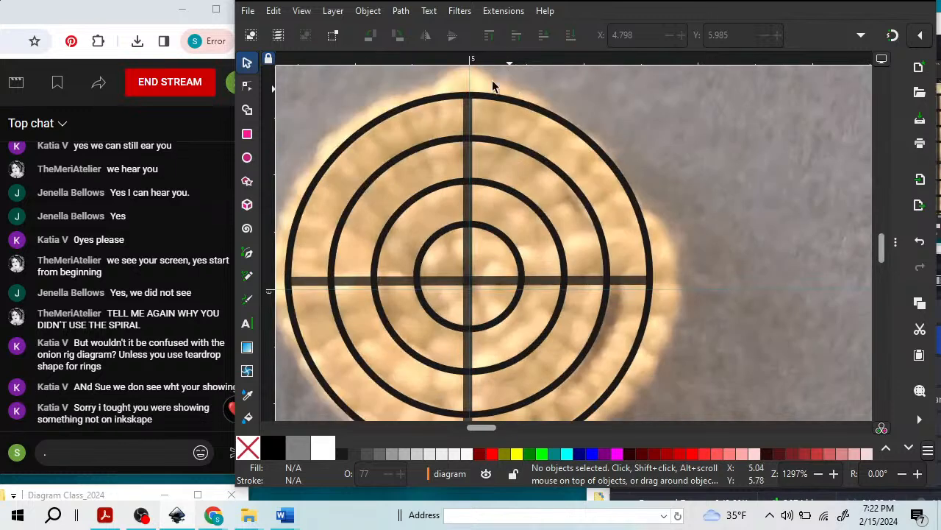
click(253, 255)
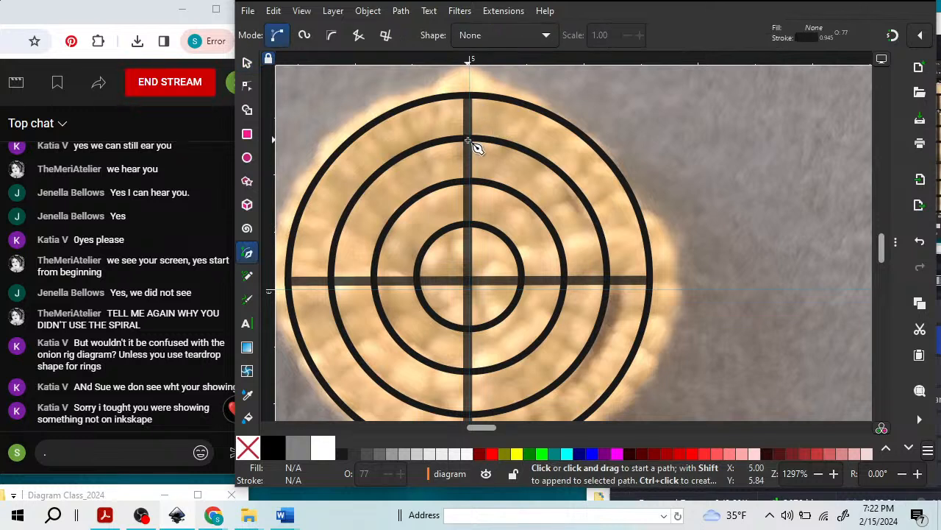
click(500, 104)
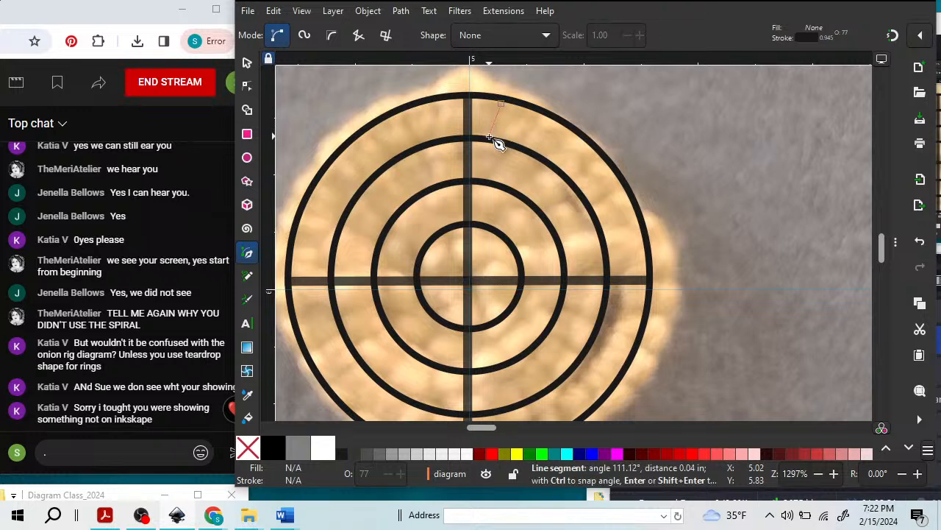
double_click(491, 137)
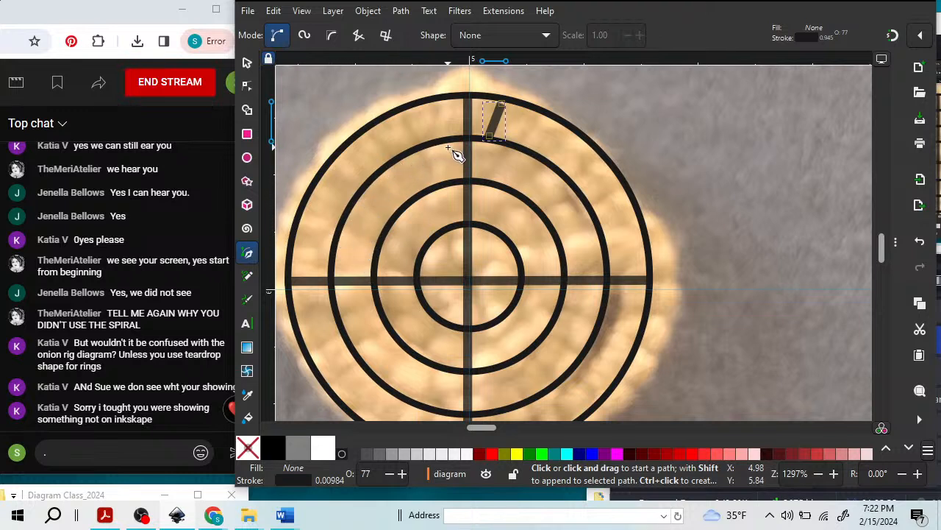
click(247, 63)
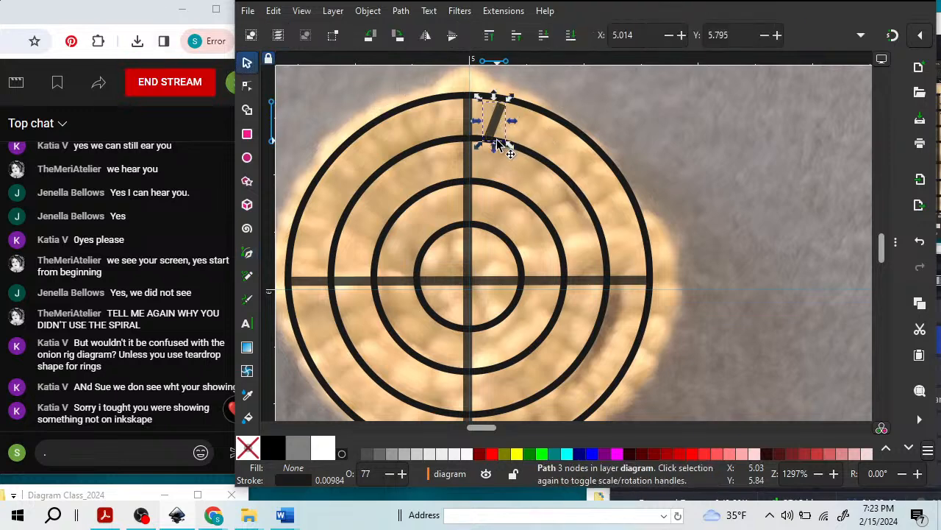
scroll(613, 73, up, 2)
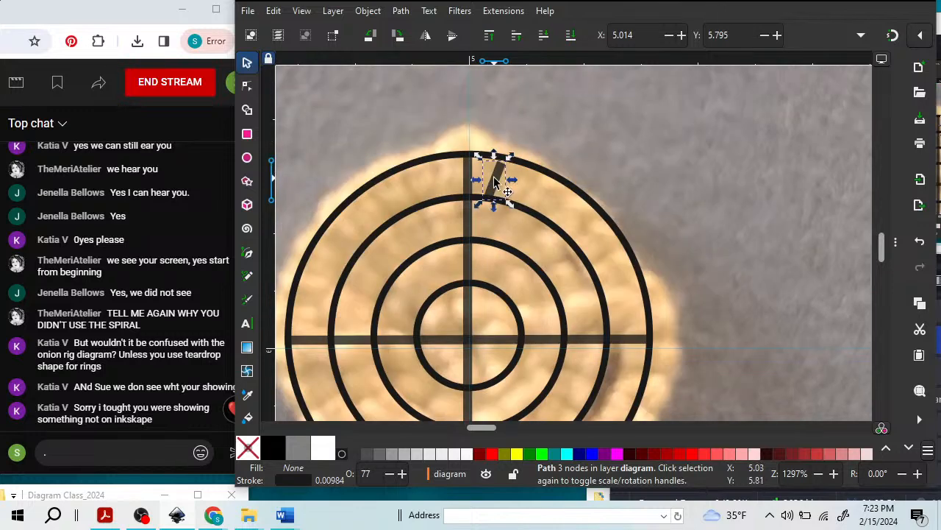
Move the short slanted line between the two outermost circles, just right of the vertical line, to X 5.009, Y 5.793.
mouse_move(493, 177)
mouse_down()
mouse_move(501, 130)
mouse_move(493, 176)
mouse_up()
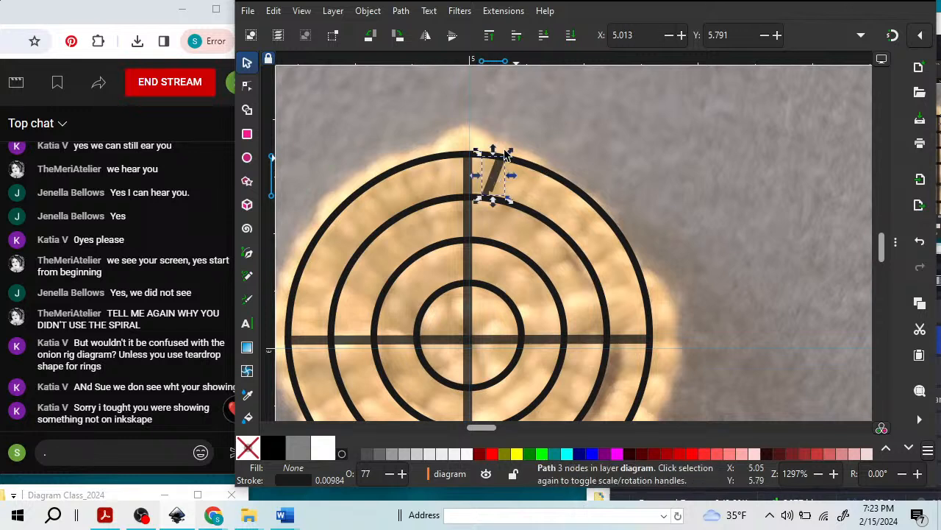
click(507, 149)
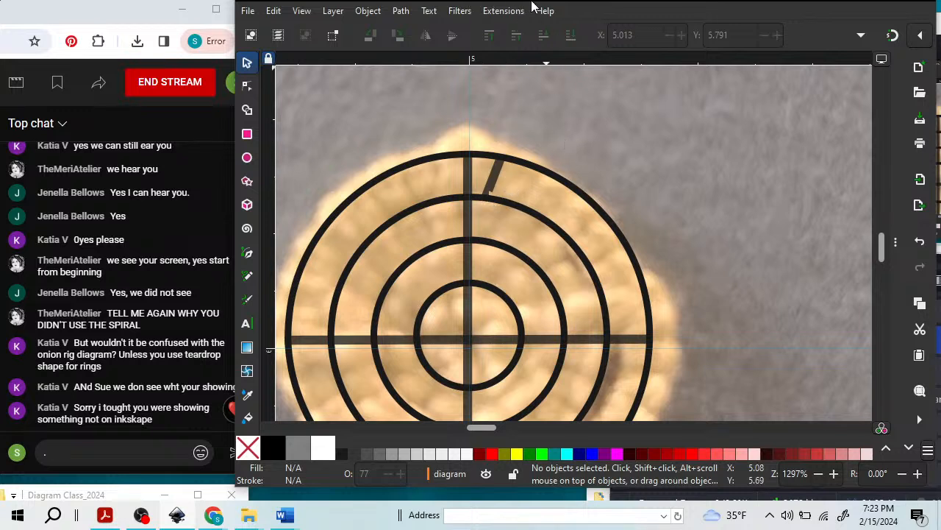
mouse_move(544, 5)
mouse_down()
mouse_move(564, 17)
mouse_move(561, 8)
mouse_up()
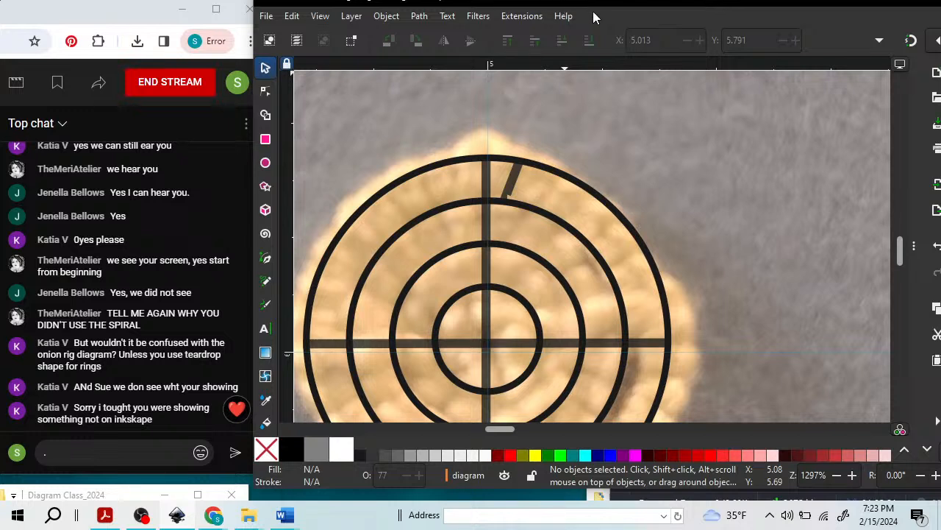
drag(593, 13, 593, 6)
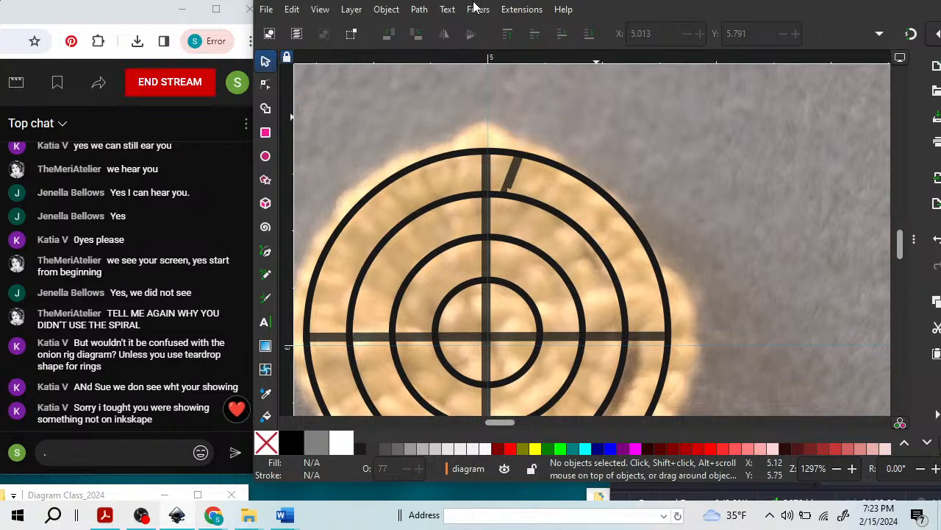
scroll(692, 149, down, 2)
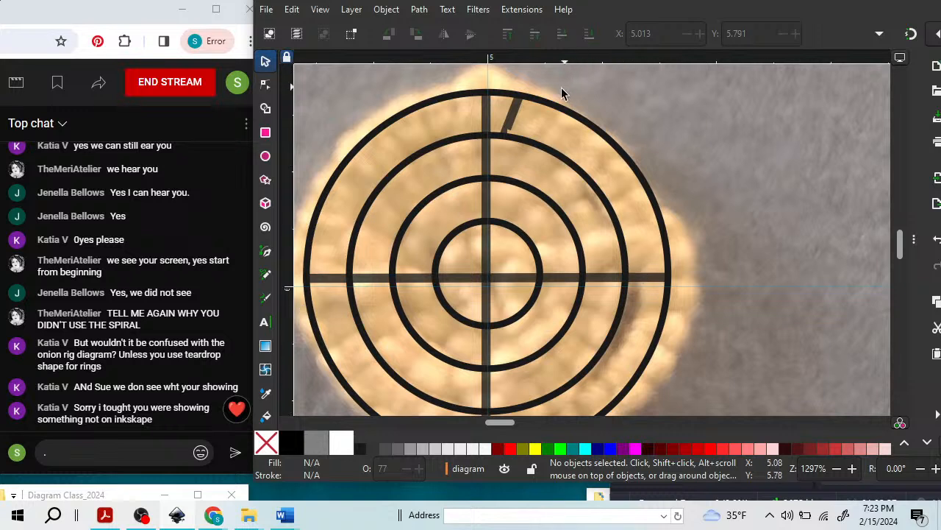
mouse_move(517, 125)
mouse_down()
mouse_move(520, 112)
mouse_move(784, 151)
mouse_move(765, 163)
mouse_move(598, 111)
mouse_move(504, 118)
mouse_up()
click(770, 199)
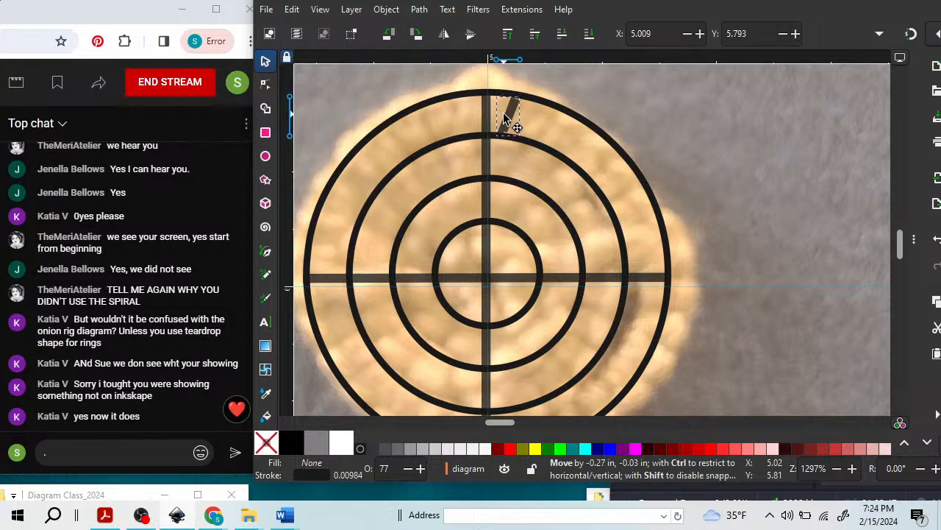
drag(504, 115, 505, 116)
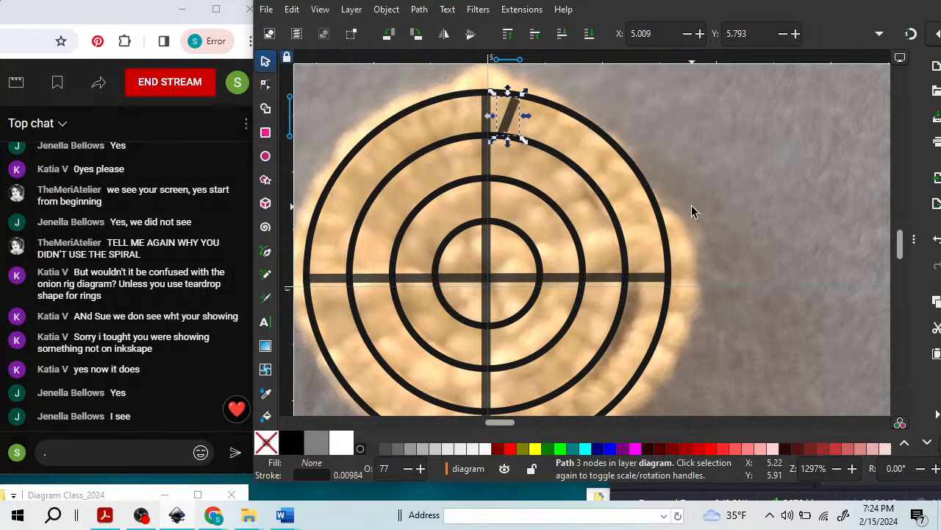
Expand the docked dialogs beside the canvas to show the Rotate transform settings.
key(minus)
key(minus)
key(minus)
key(minus)
key(minus)
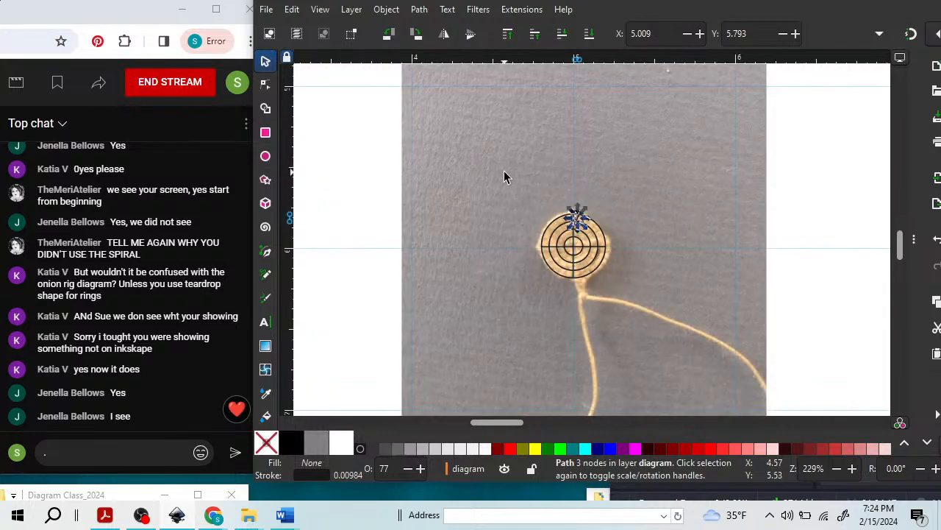
key(minus)
key(minus)
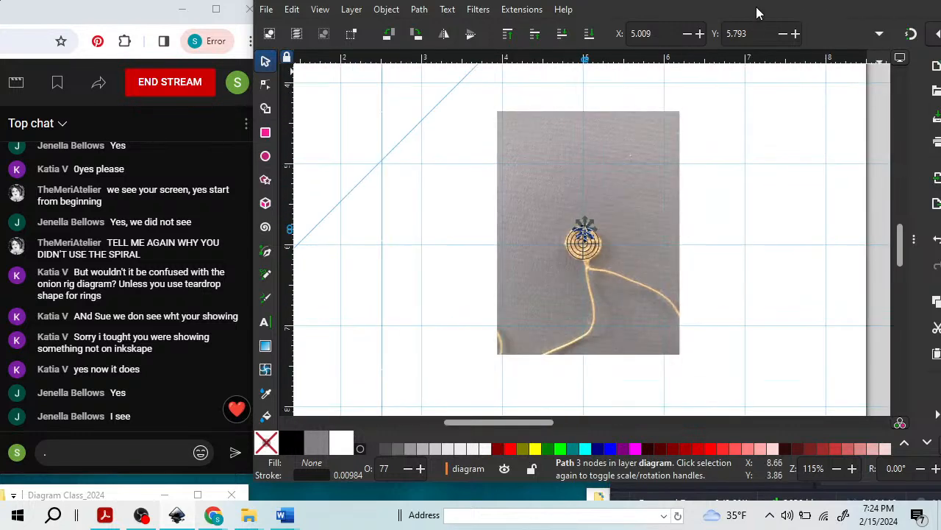
drag(753, 7, 670, 15)
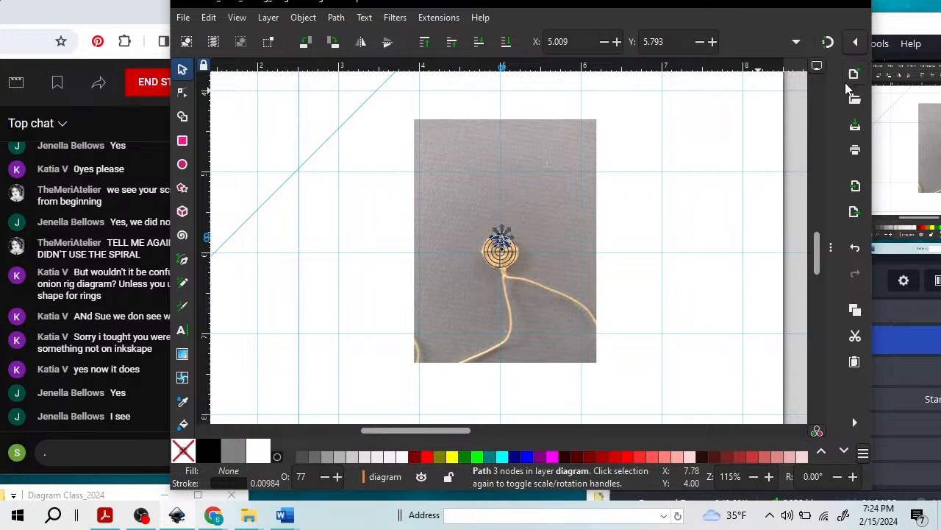
drag(832, 247, 704, 277)
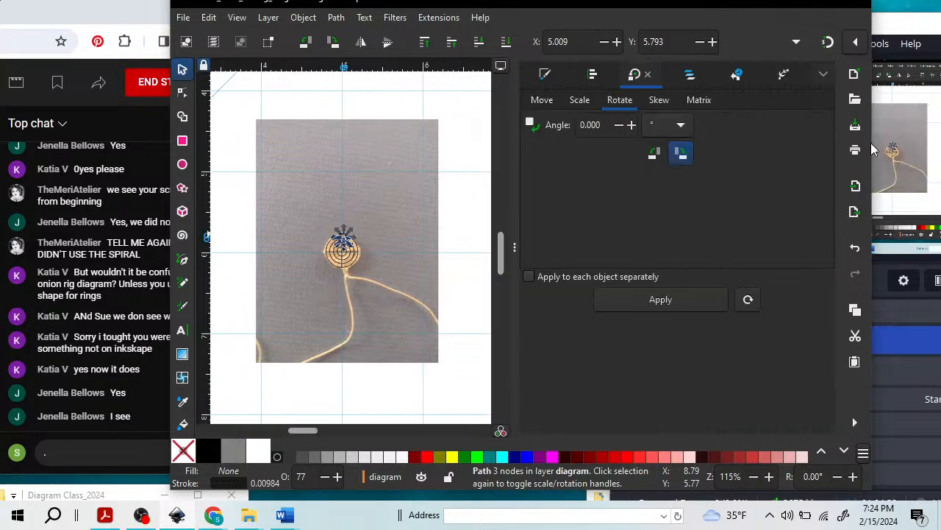
Resize and reposition the drawing window so it sits beside the chat with its title bar visible.
drag(872, 150, 930, 147)
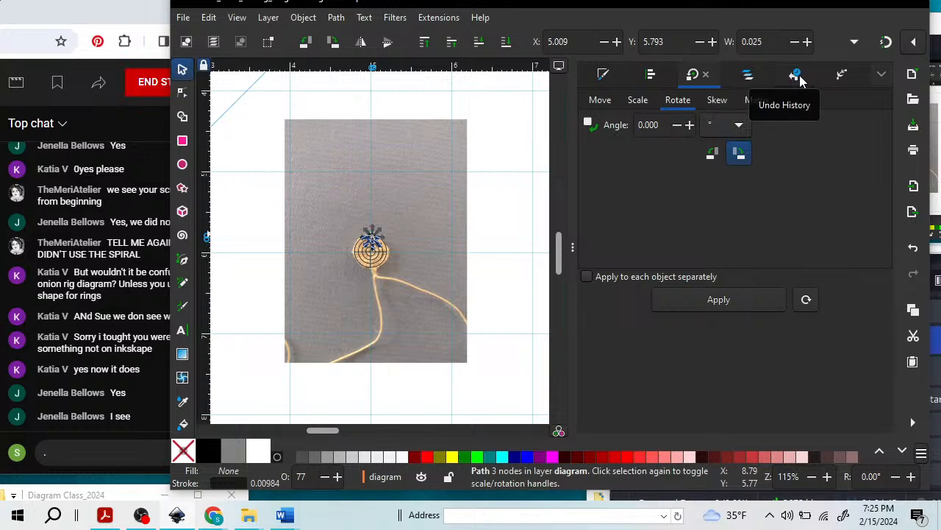
mouse_move(800, 13)
mouse_down()
mouse_move(823, 15)
mouse_move(809, 11)
mouse_up()
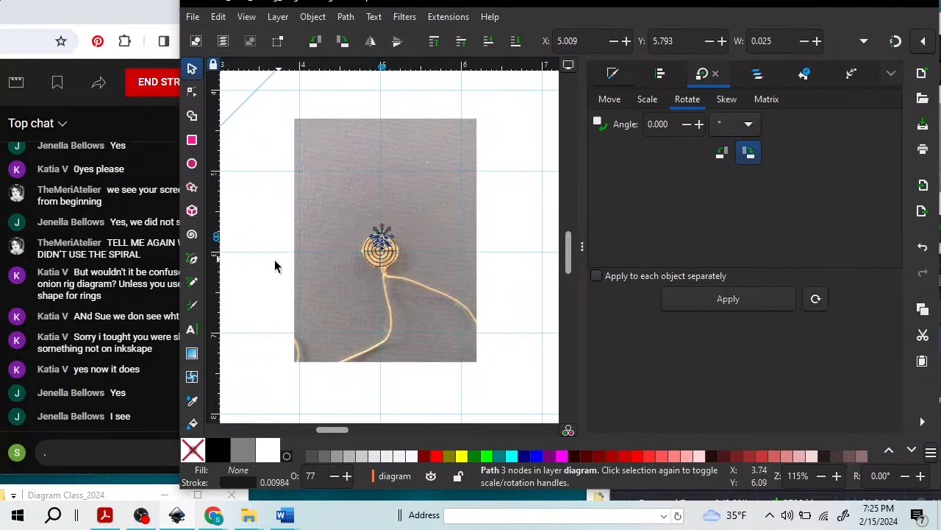
drag(181, 265, 244, 260)
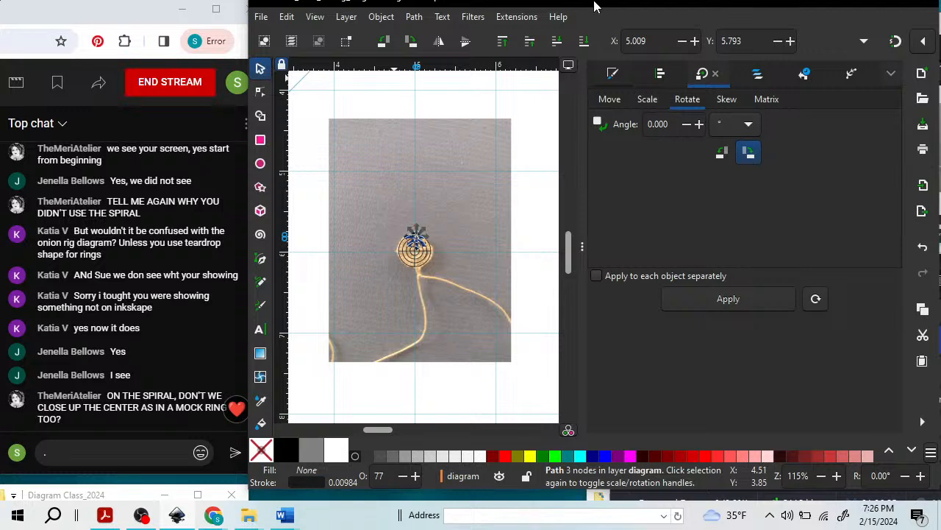
drag(592, 6, 596, 21)
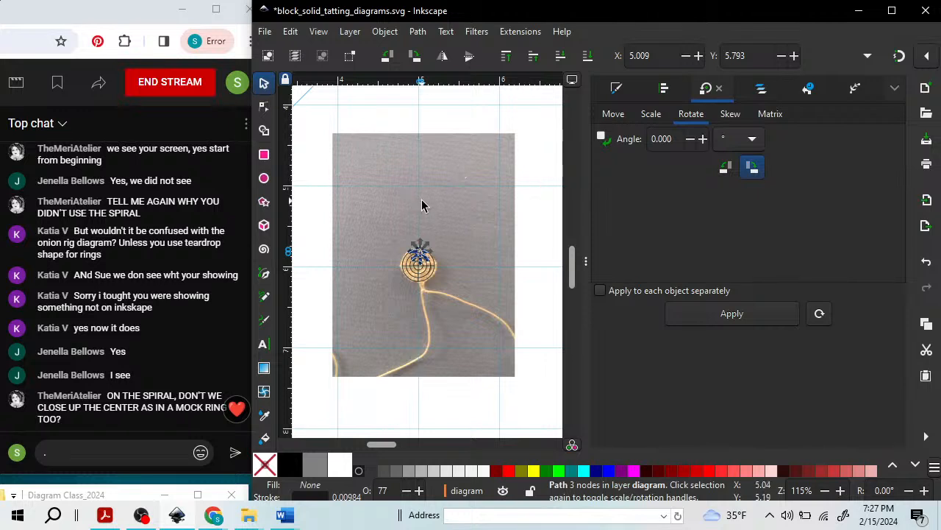
Open the Undo History dialog for the tatting diagram file.
click(809, 89)
click(808, 90)
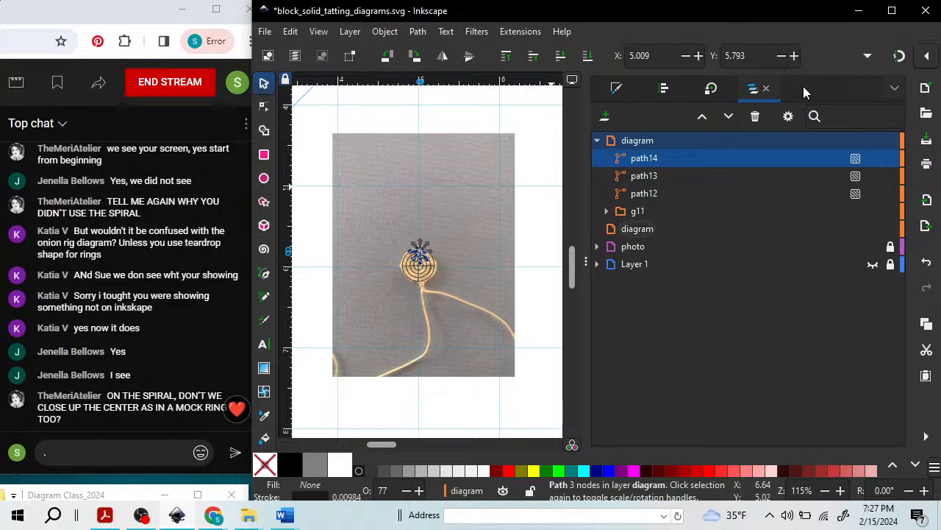
click(708, 89)
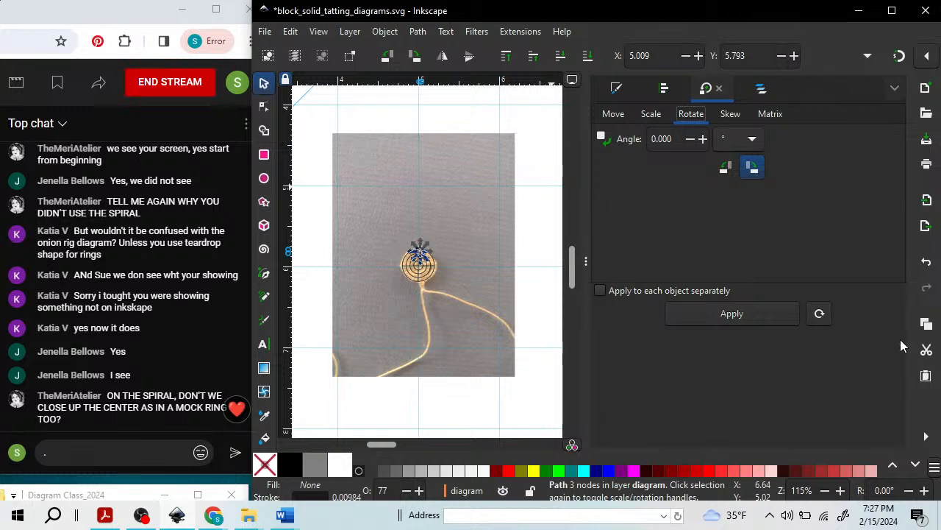
click(926, 439)
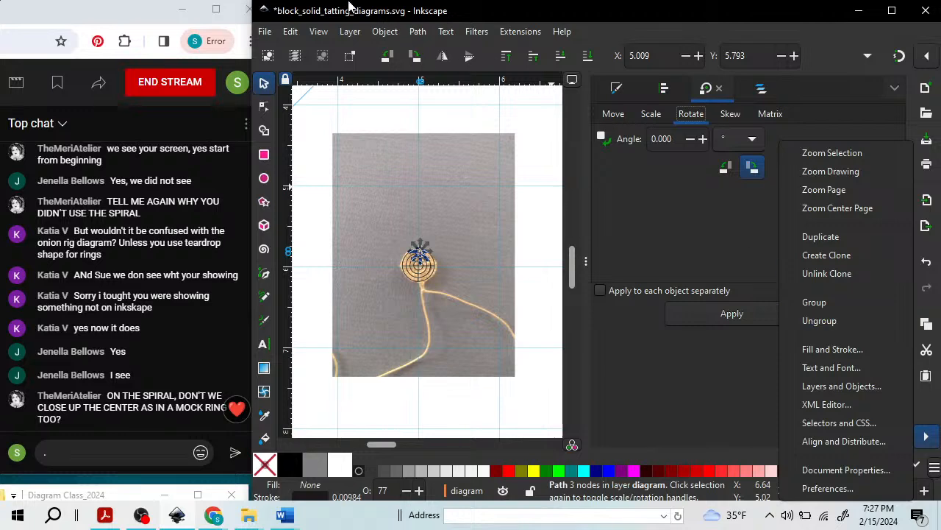
click(323, 36)
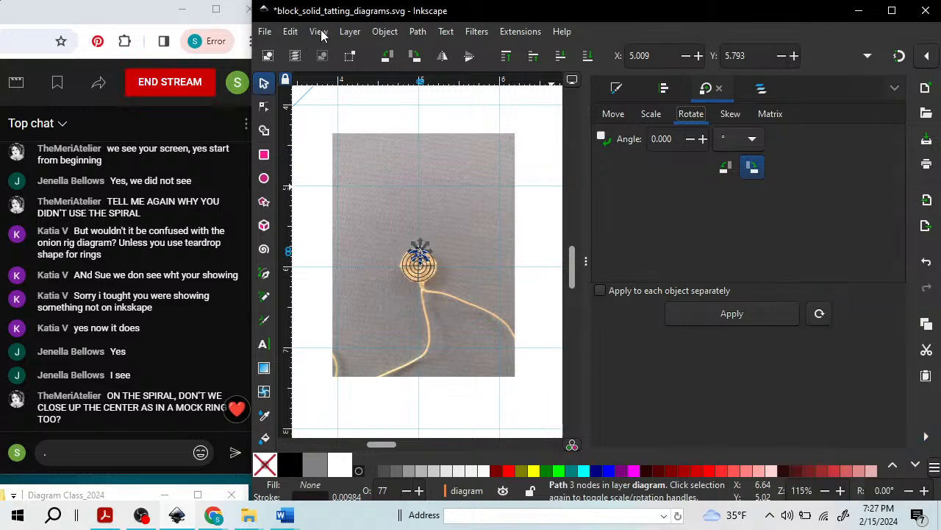
click(319, 34)
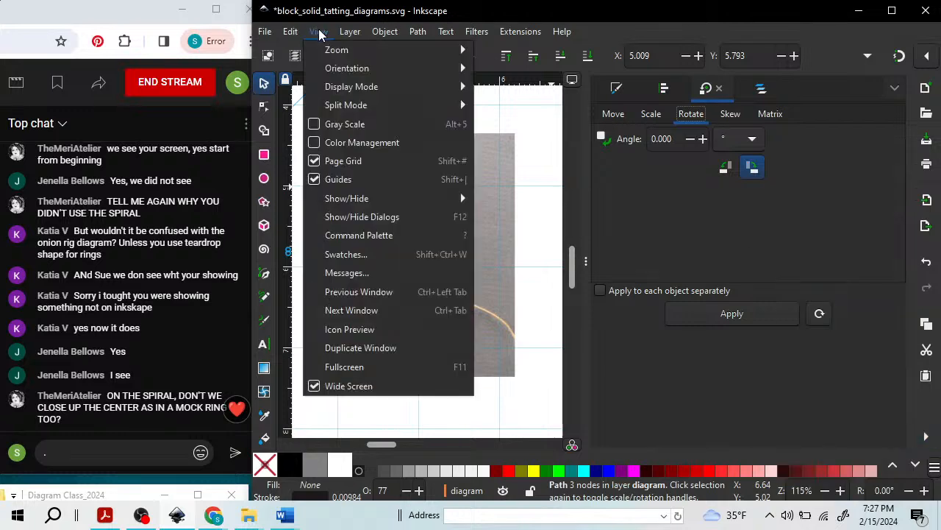
mouse_move(299, 31)
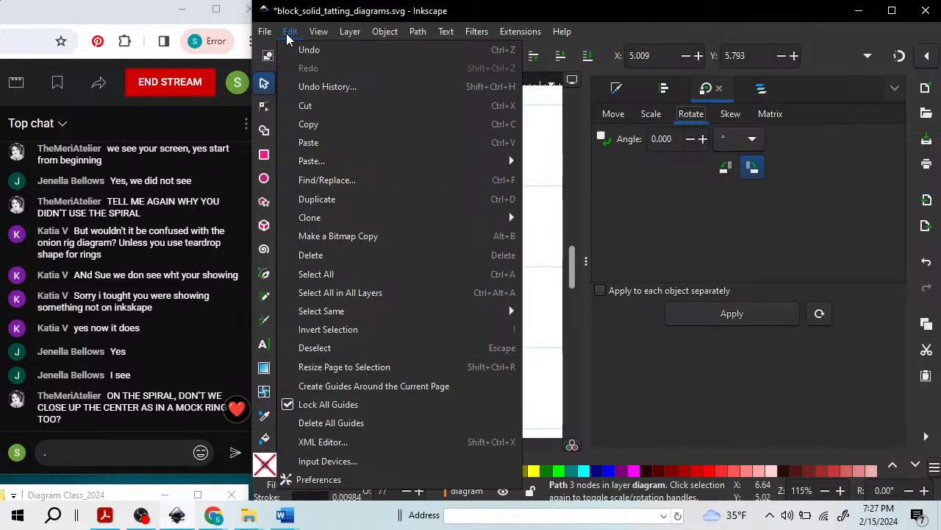
click(320, 88)
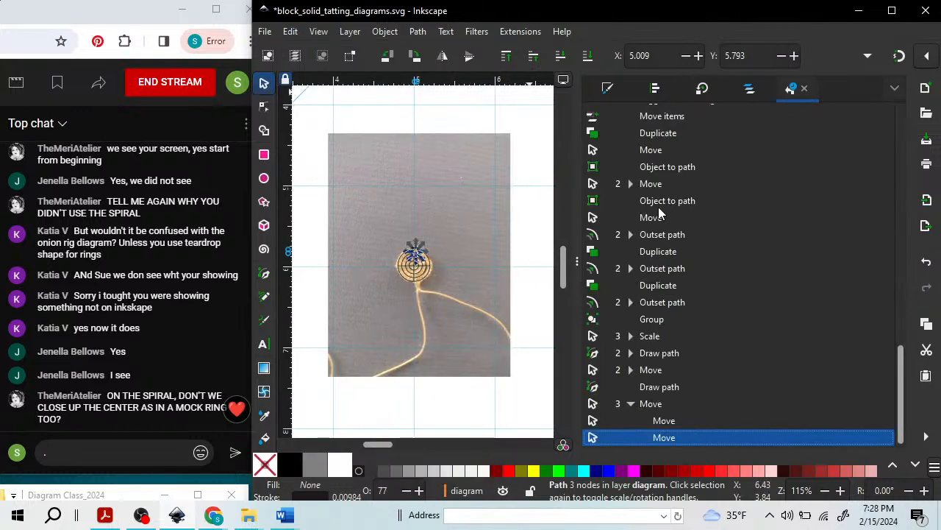
Review the undo history from its first entry to the latest, and expand the first grouped Outset path entry.
scroll(718, 167, up, 12)
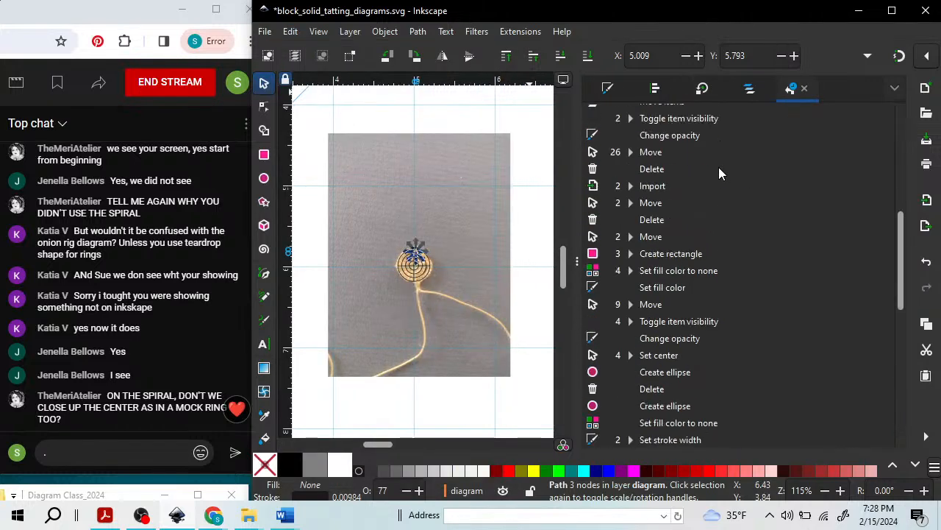
scroll(720, 167, up, 5)
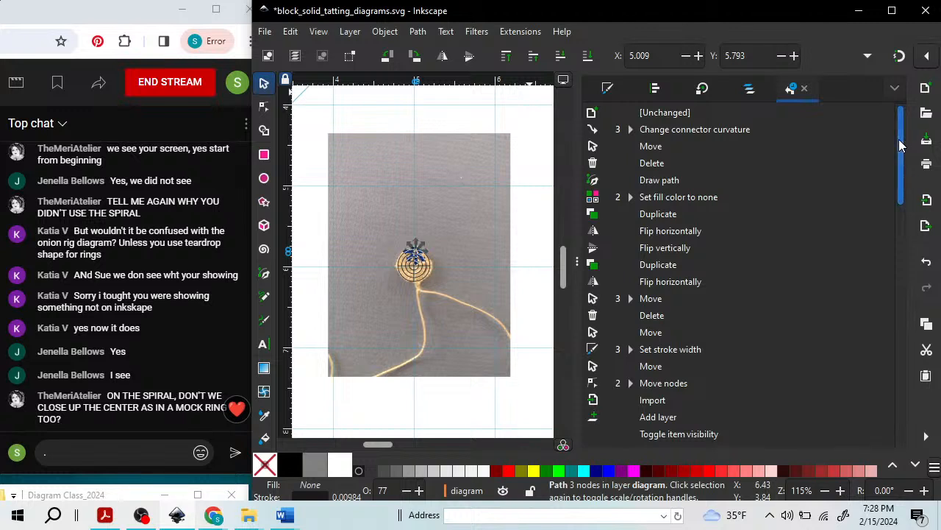
drag(898, 139, 901, 172)
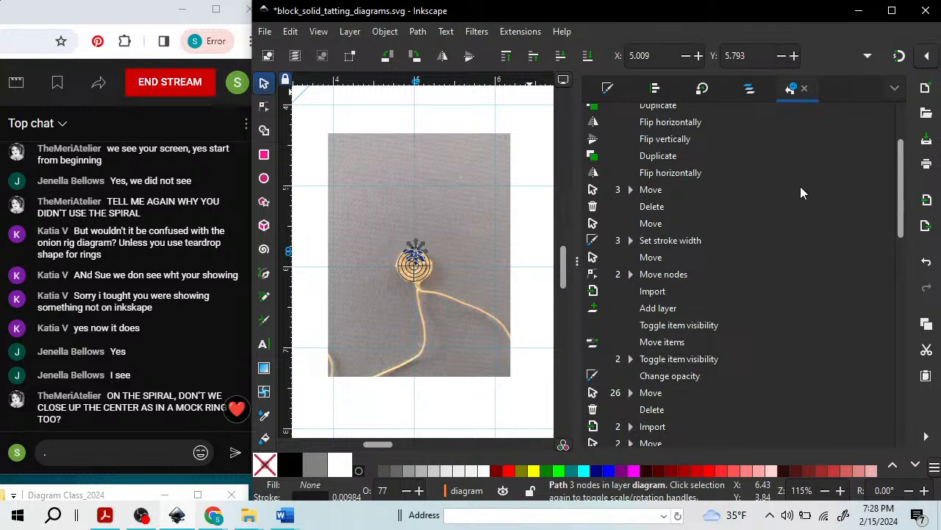
drag(896, 176, 909, 421)
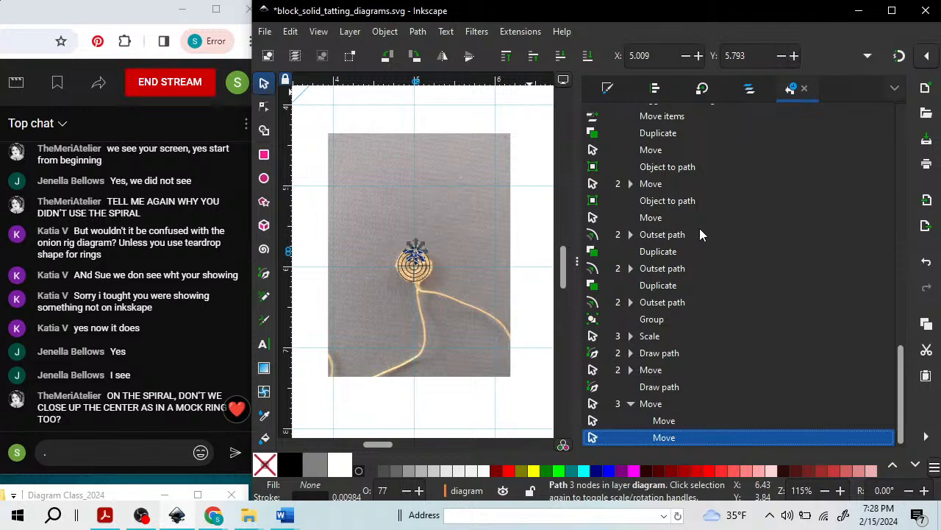
click(630, 235)
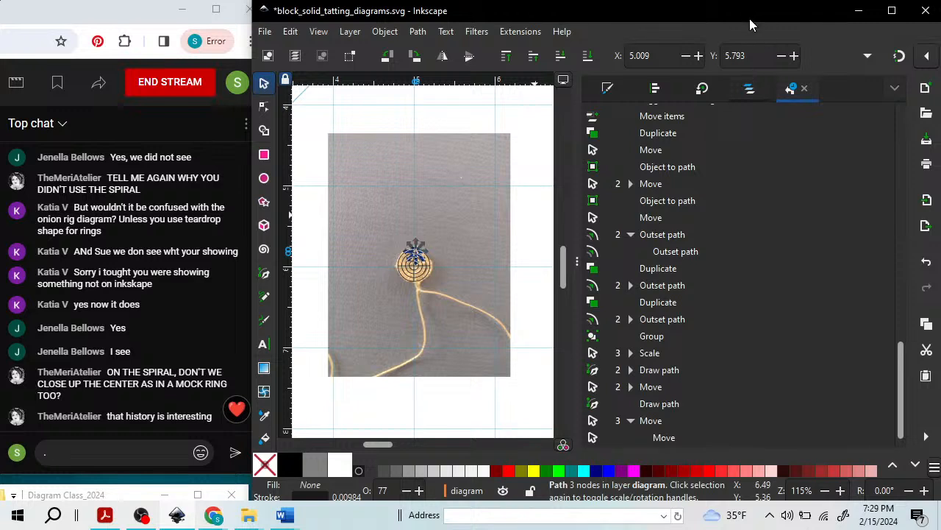
Deselect the slanted line and hide the photo layer so only the diagram shows.
drag(748, 17, 763, 22)
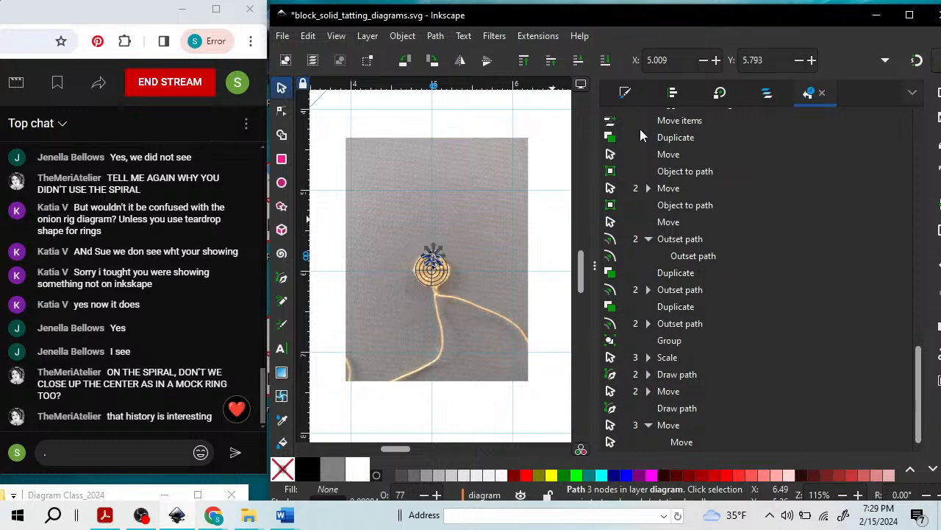
click(389, 189)
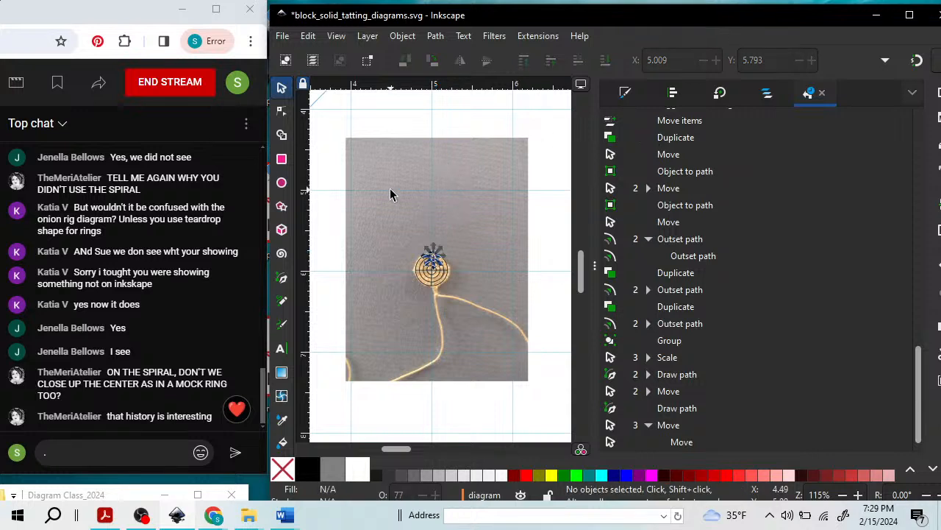
click(767, 92)
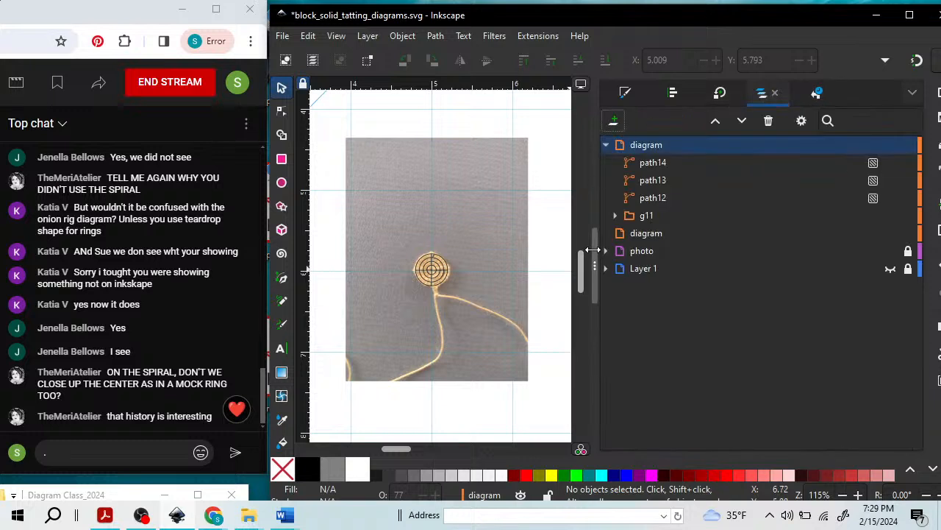
click(891, 252)
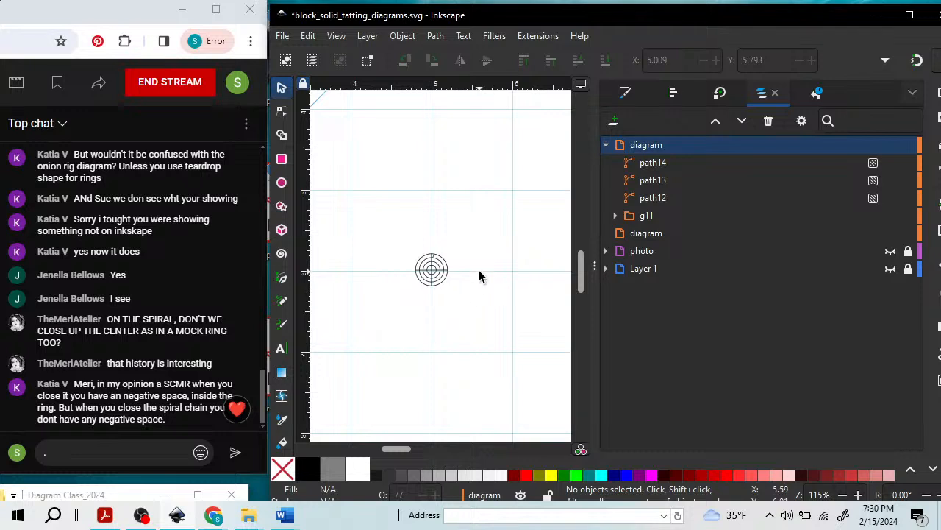
Collapse the upper diagram layer and make Layer 1 the current, visible layer.
key(plus)
key(plus)
key(plus)
key(plus)
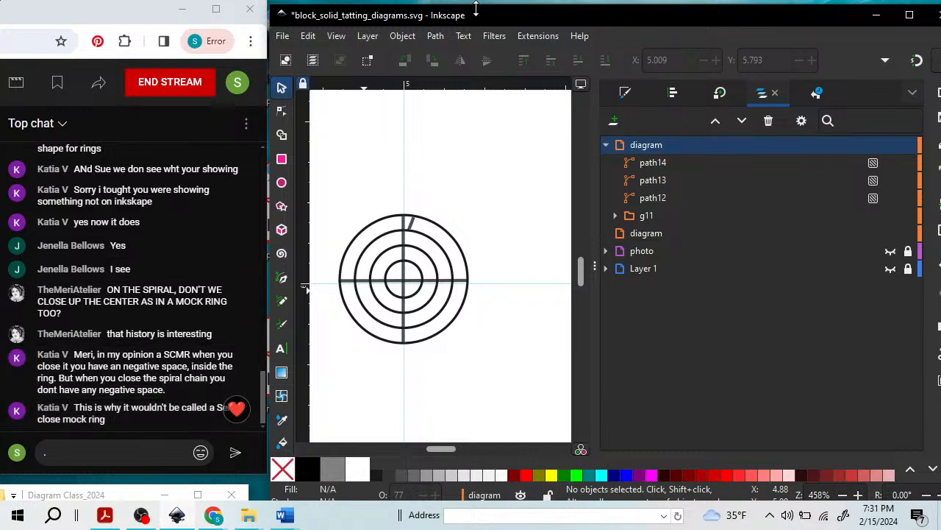
mouse_move(484, 13)
mouse_down()
mouse_move(487, 21)
mouse_move(483, 11)
mouse_up()
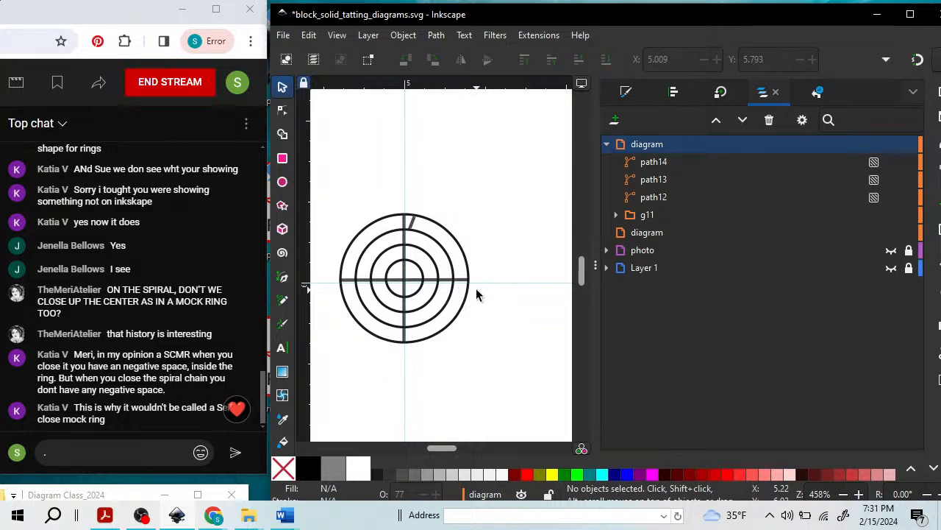
click(606, 145)
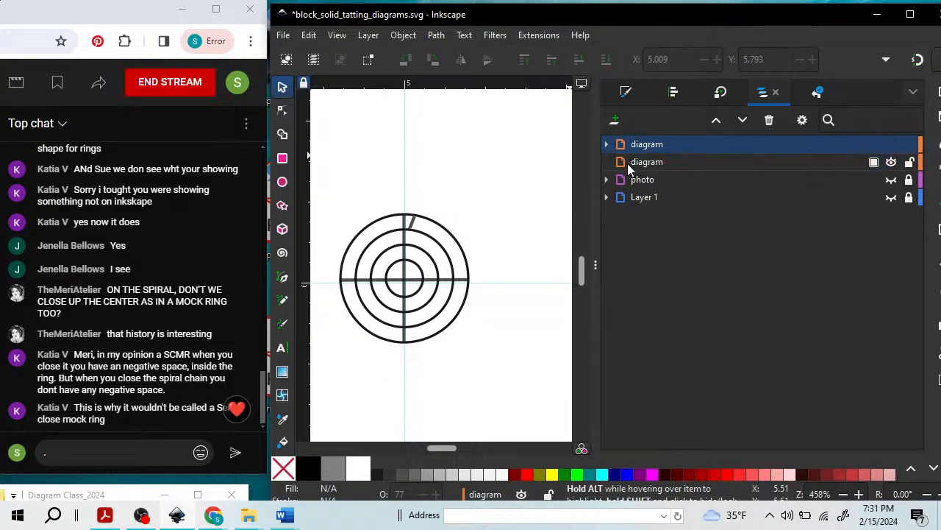
click(632, 202)
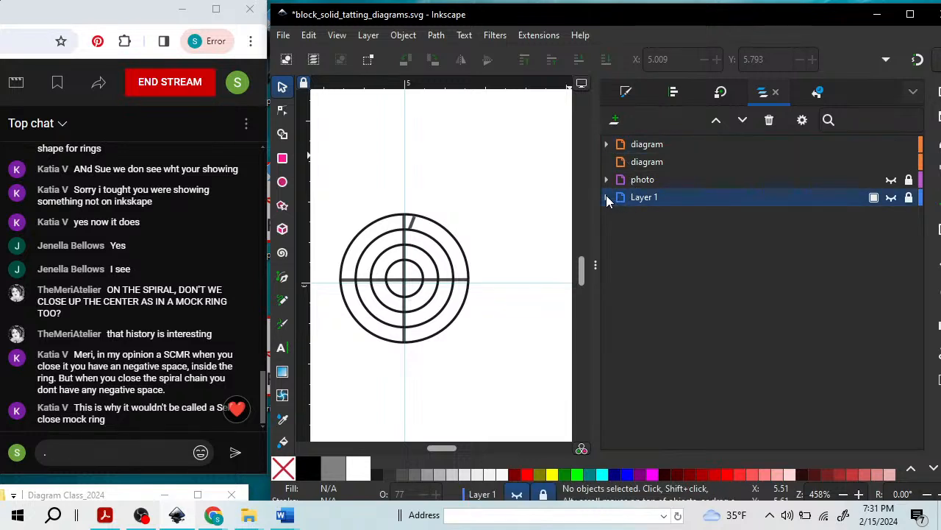
click(892, 199)
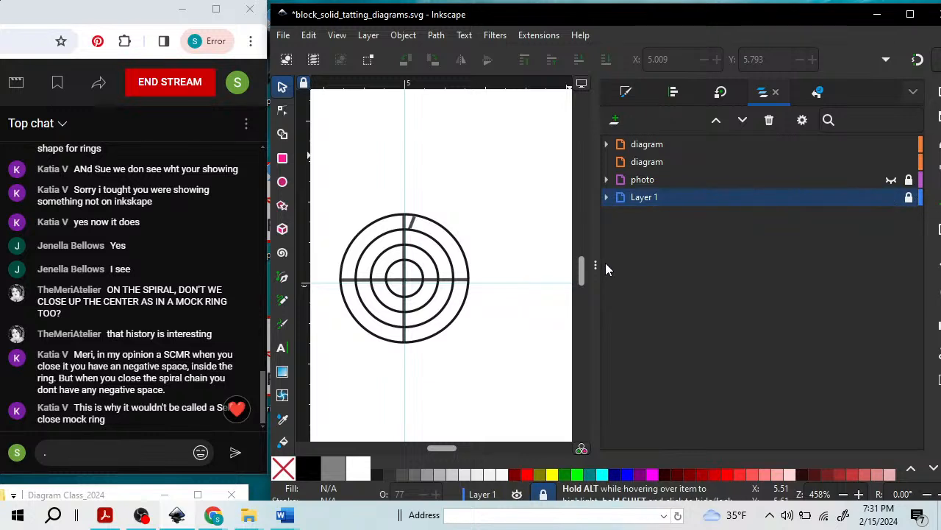
Try to move the small circle diagram's vertical line up to the flower's center, and undo the move.
key(minus)
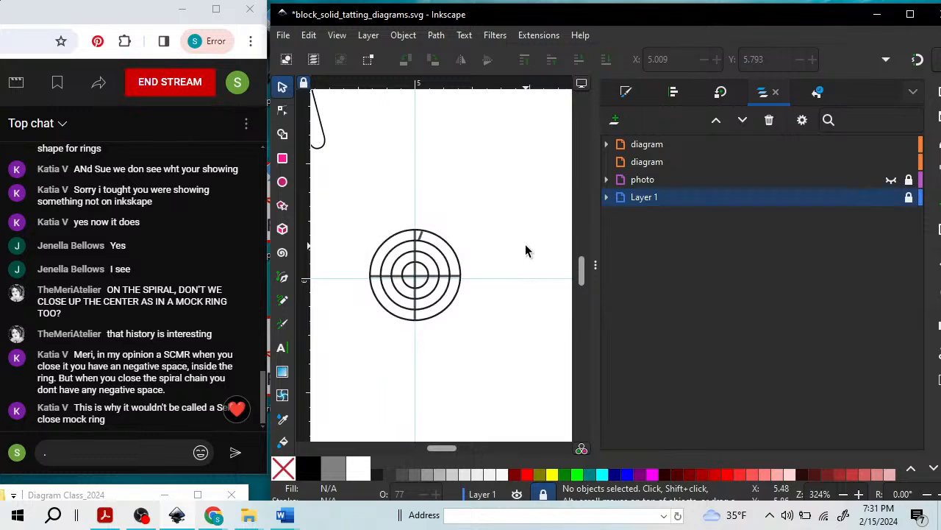
key(minus)
key(minus)
key(minus)
key(minus)
key(minus)
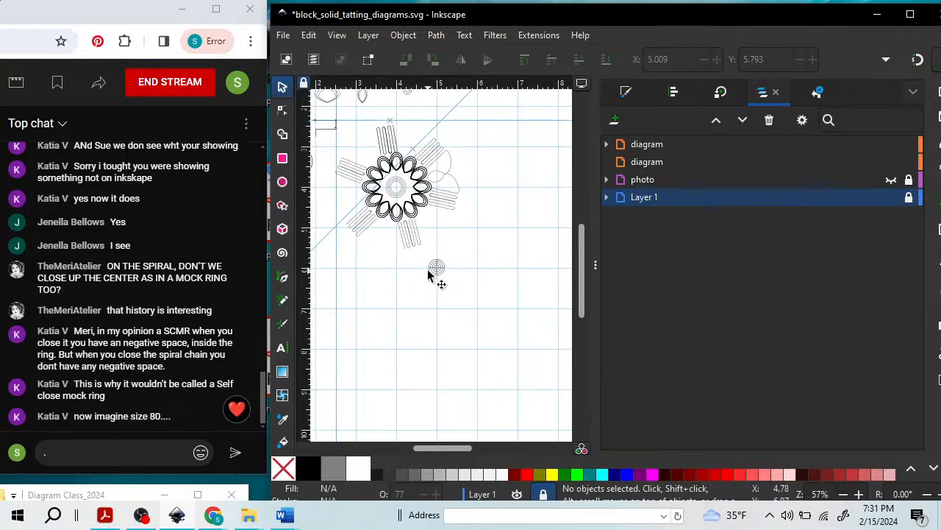
drag(437, 268, 403, 166)
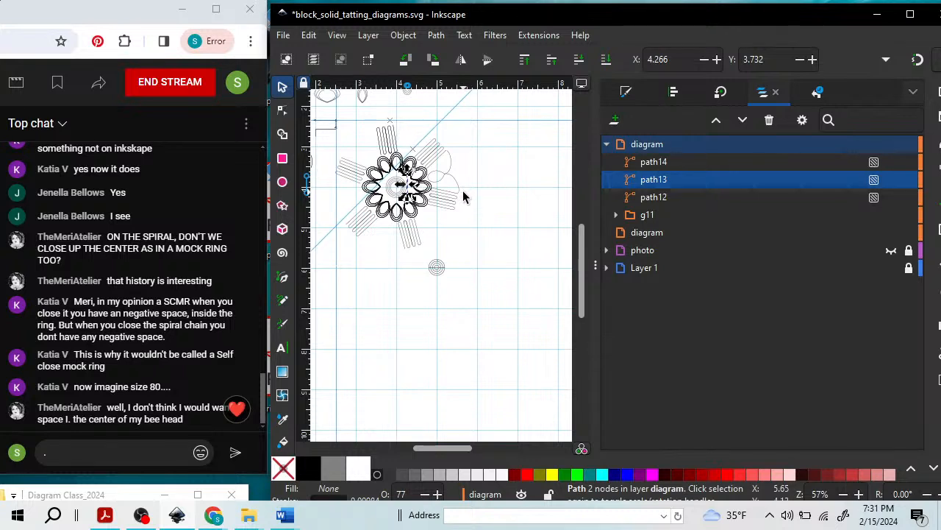
key(ctrl+z)
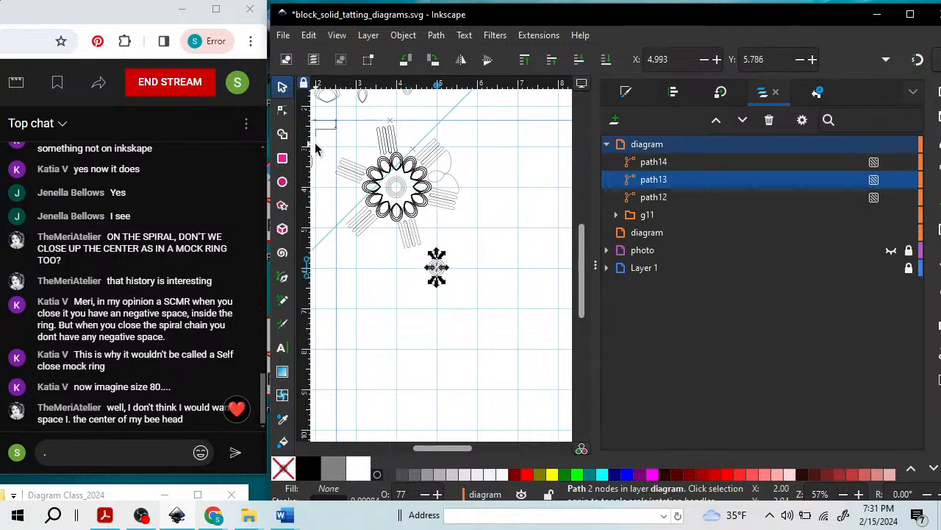
key(z)
drag(340, 137, 515, 354)
click(426, 199)
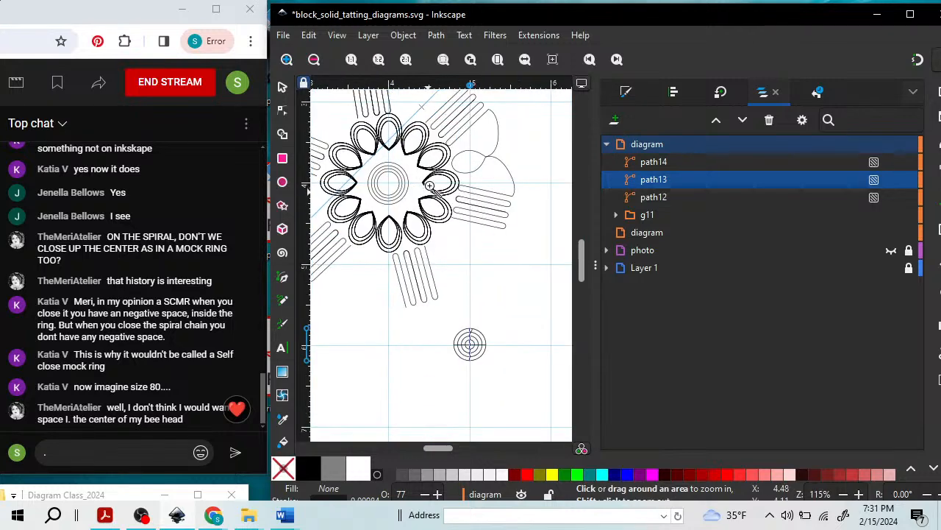
click(283, 87)
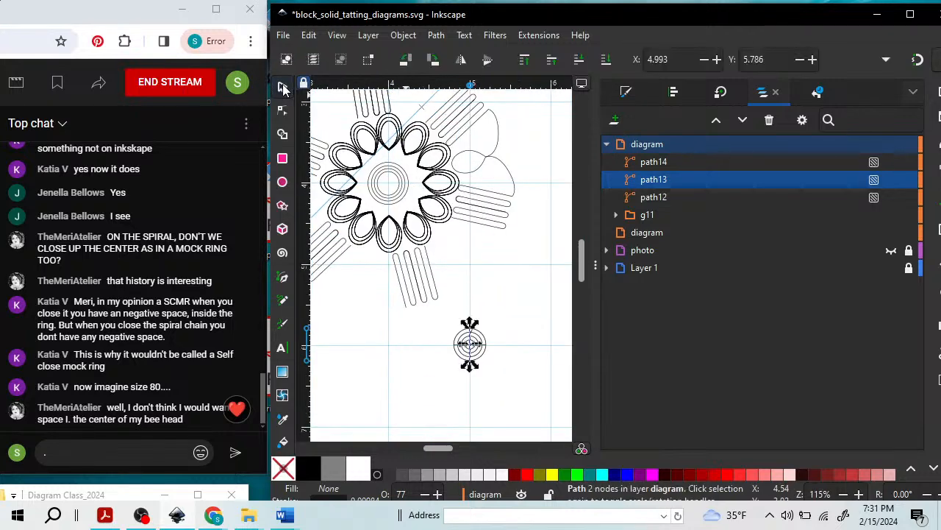
drag(481, 342, 250, 228)
click(453, 324)
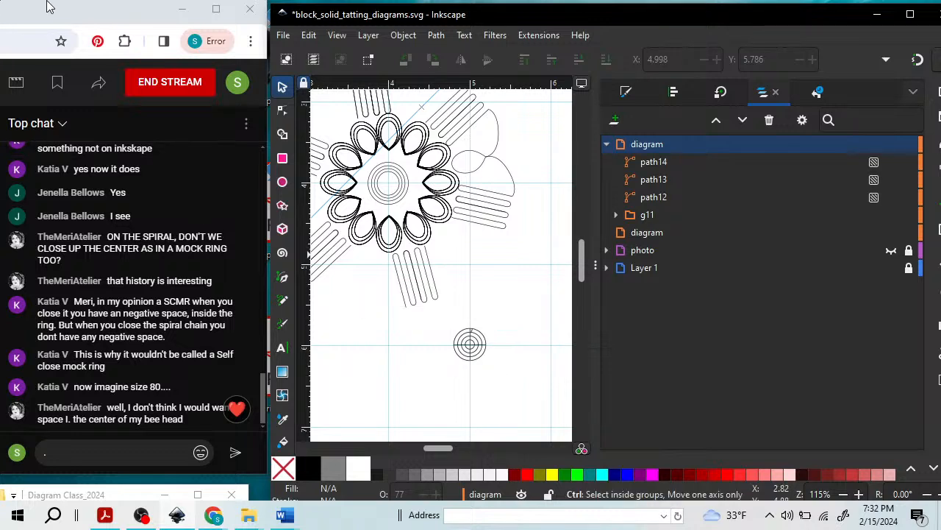
click(4, 33)
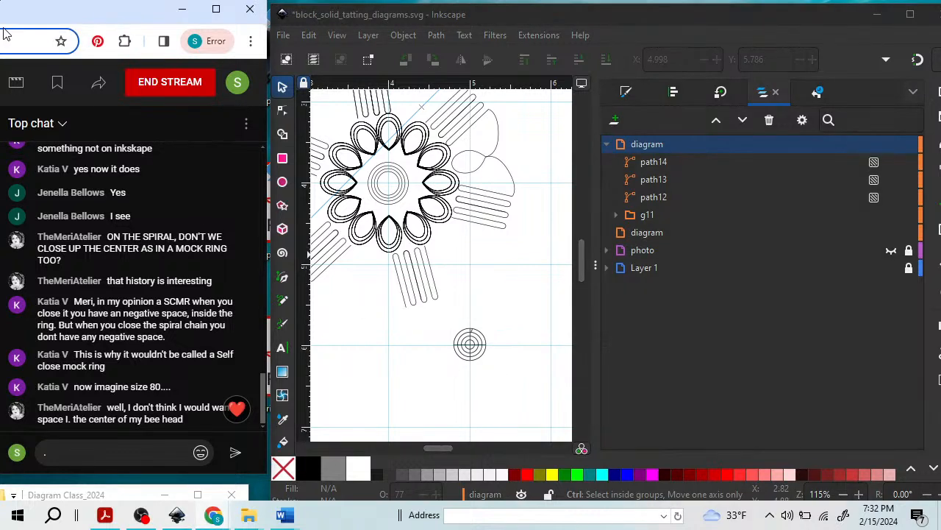
key(ctrl+f)
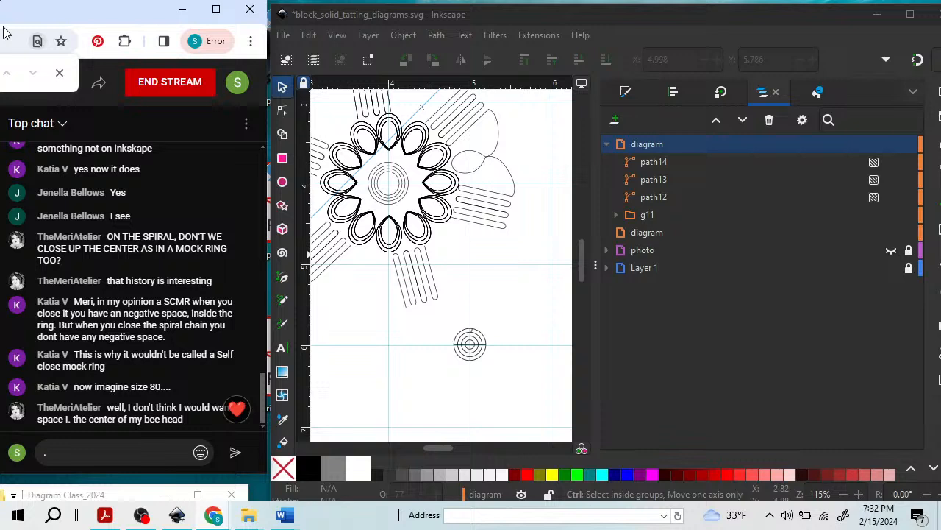
Unlock Layer 1 and replace the flower's center rings with the small concentric circle group, setting the old rings aside below the flower.
click(390, 173)
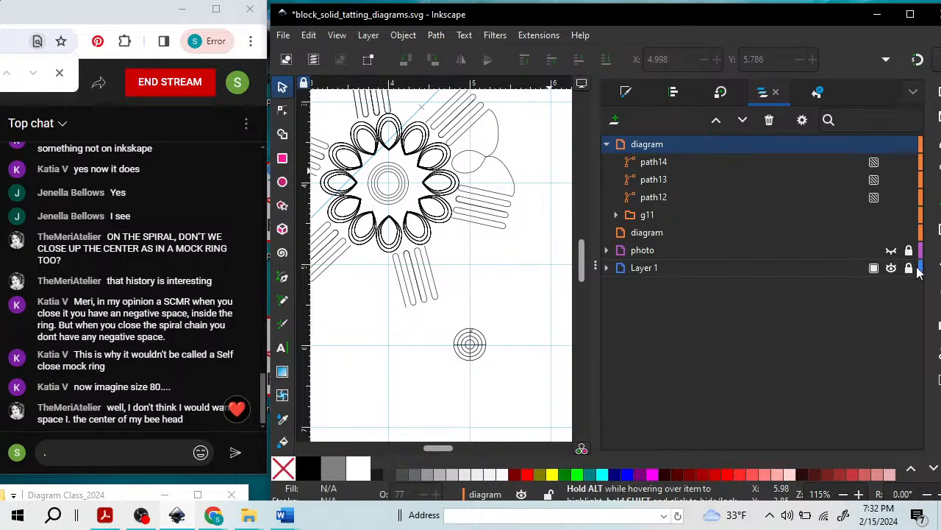
click(389, 175)
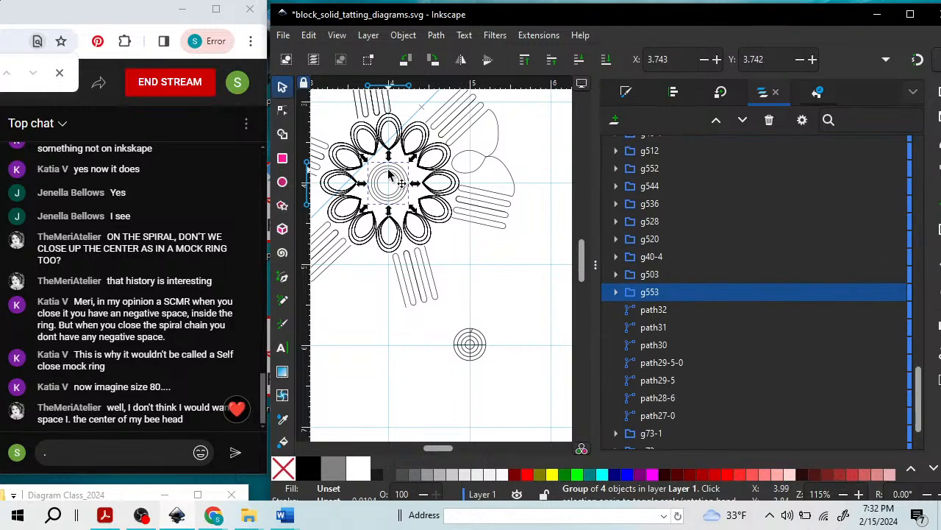
drag(390, 175, 353, 348)
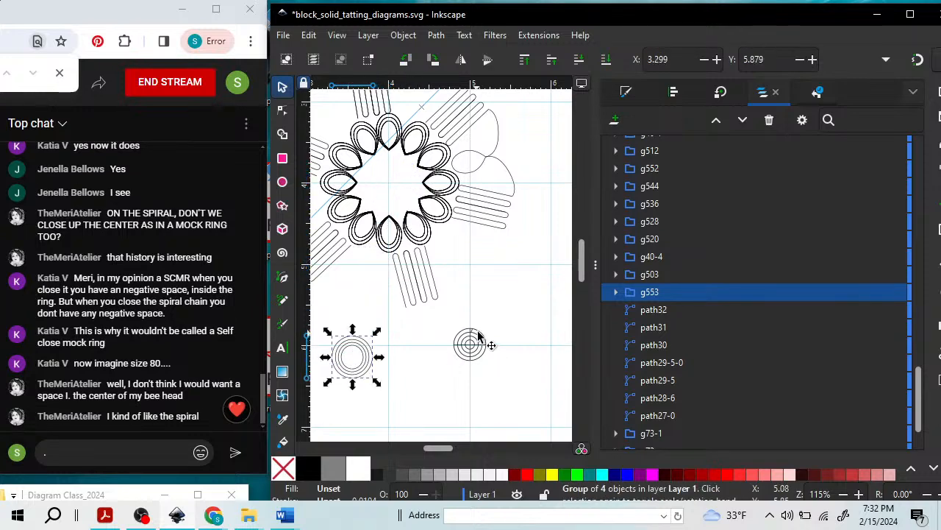
drag(478, 337, 397, 169)
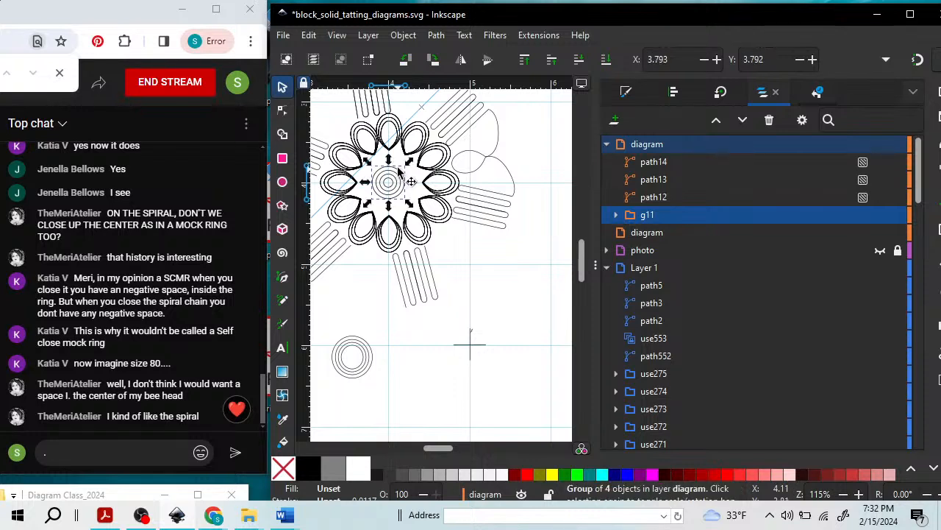
click(515, 162)
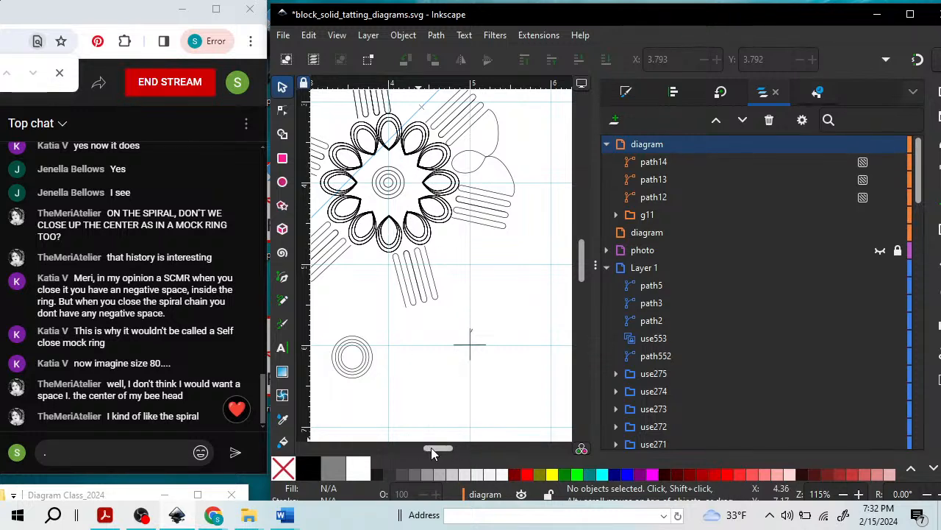
Move the two-petal group at the top of the flower up above it, to X 3.519, Y 0.624.
drag(431, 447, 423, 450)
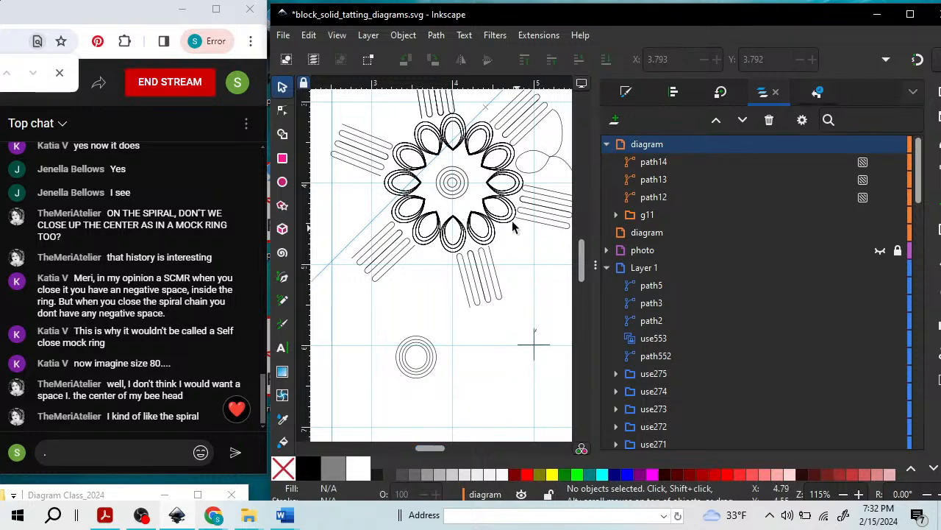
scroll(528, 225, up, 2)
scroll(528, 225, up, 2)
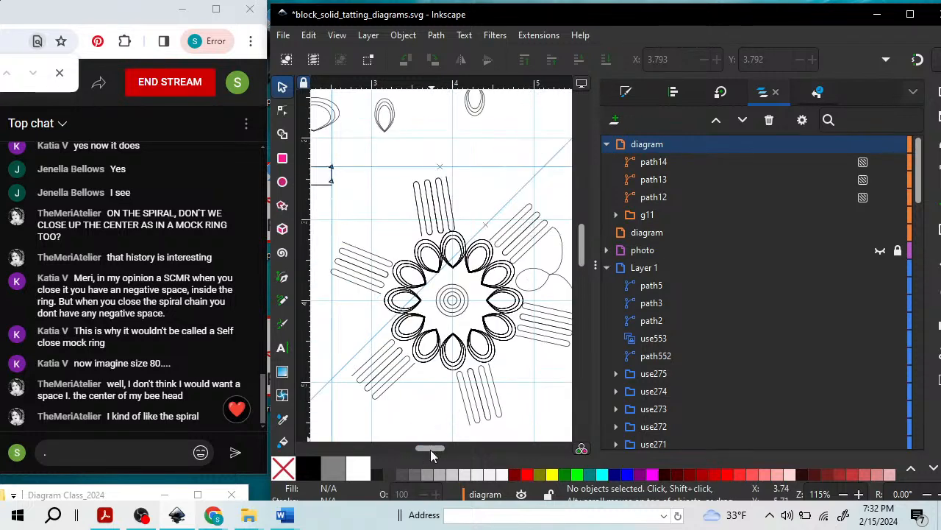
click(458, 242)
drag(457, 243, 423, 88)
scroll(533, 250, up, 2)
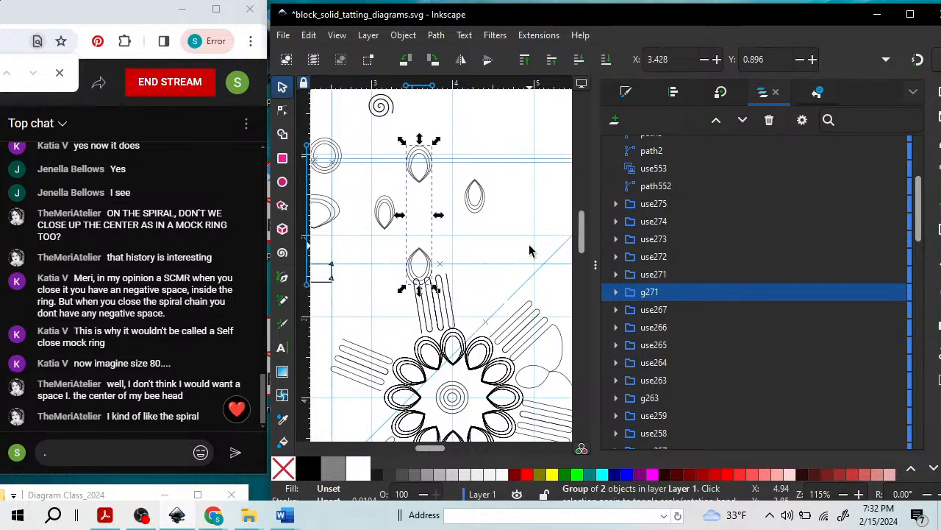
drag(428, 175, 435, 153)
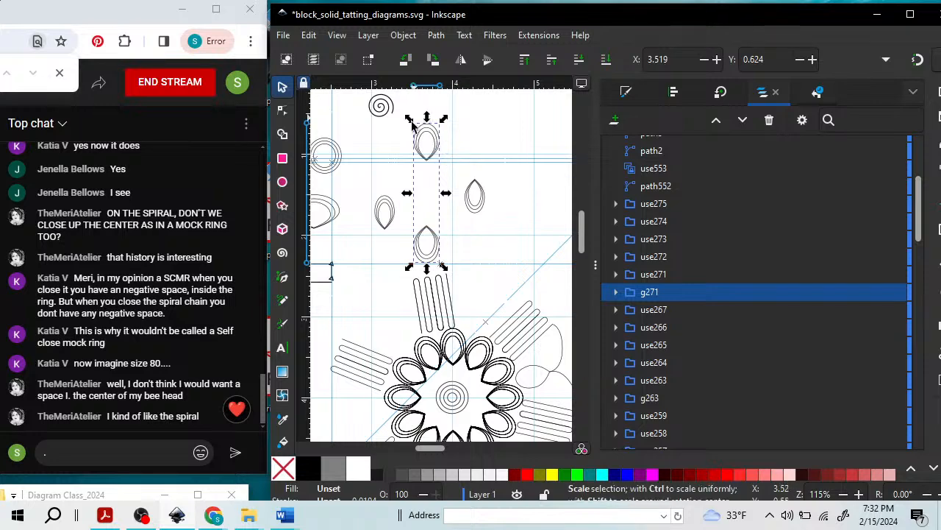
click(469, 217)
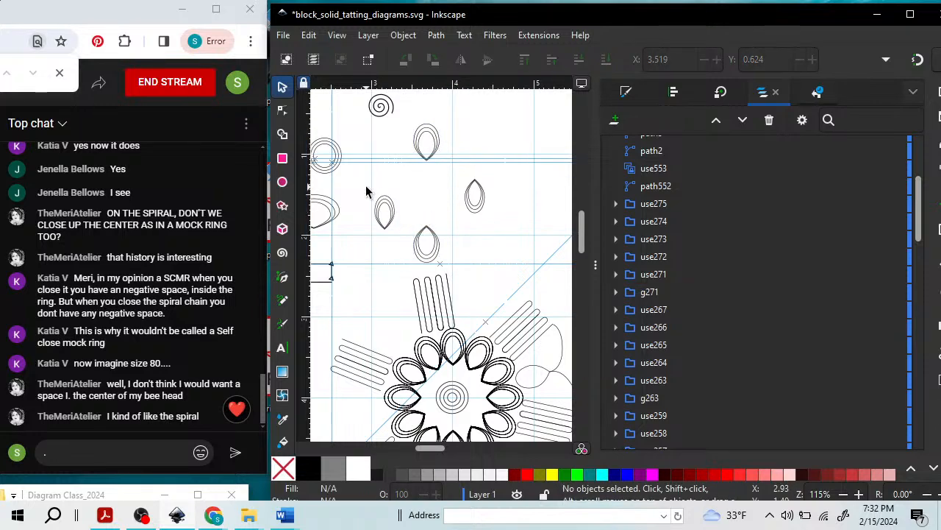
Move the small teardrop group up to X 3.002, Y 0.929, and flip a duplicate of it vertically.
drag(366, 186, 391, 213)
drag(391, 214, 389, 163)
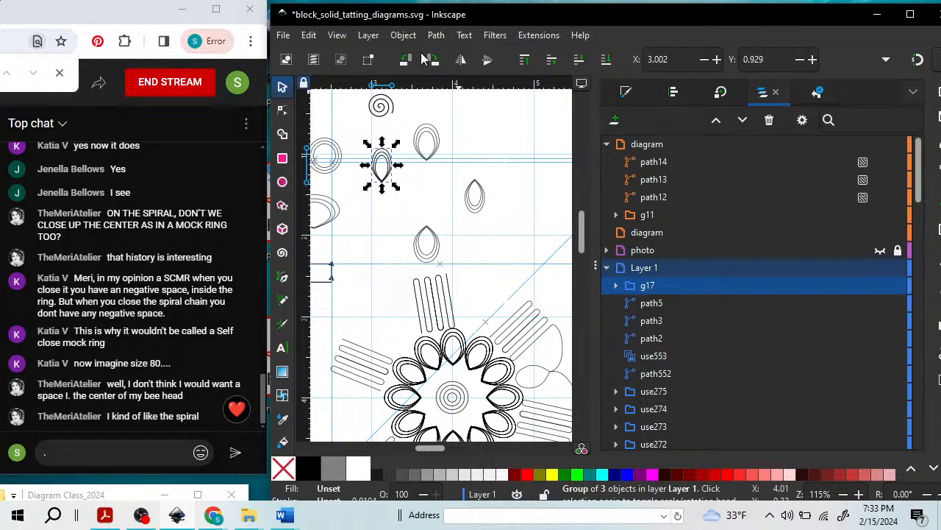
click(487, 62)
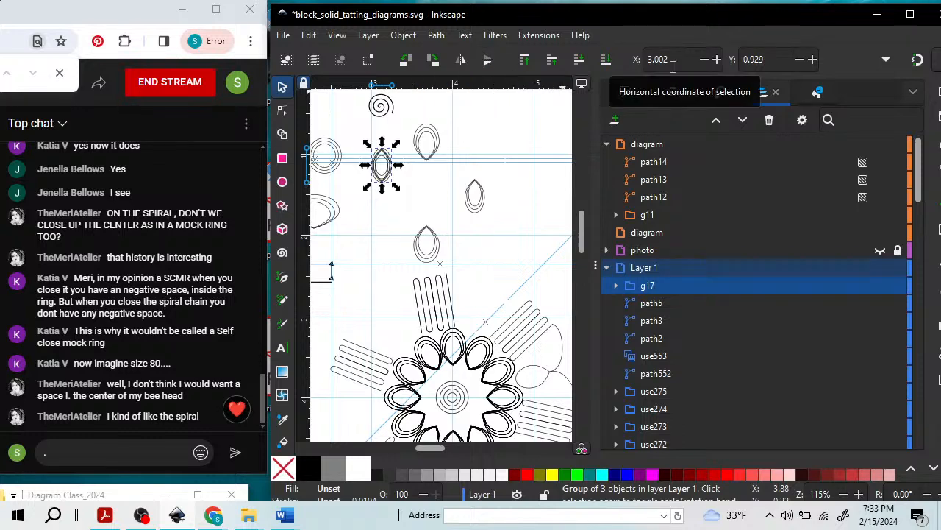
Move the flipped teardrop copy straight down until it is level with the lower petal of the neighboring pair.
key(Down)
key(Down)
key(Down)
key(Down)
key(Down)
key(Down)
key(Down)
key(Down)
key(Down)
key(Down)
key(Down)
key(Down)
key(Down)
key(Down)
key(Down)
key(Down)
key(Down)
key(Down)
key(Down)
key(Down)
key(Down)
key(Down)
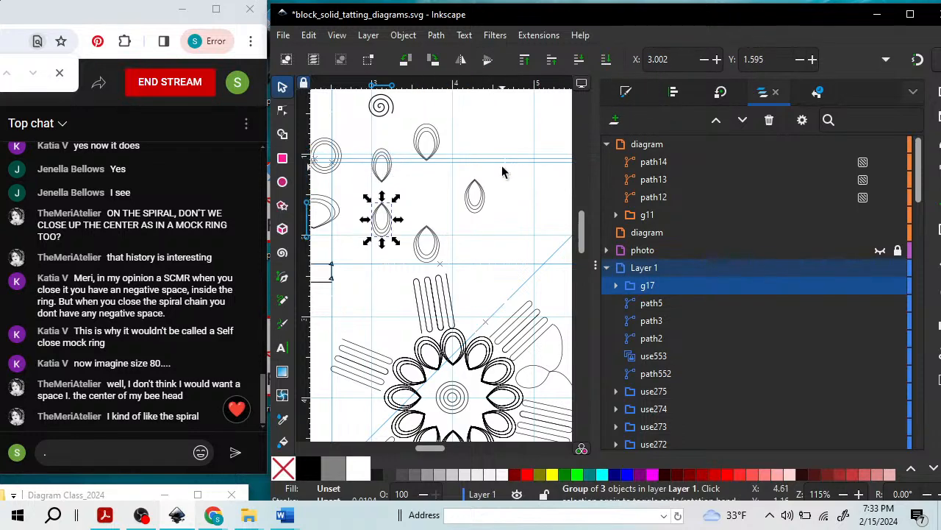
scroll(525, 177, down, 2)
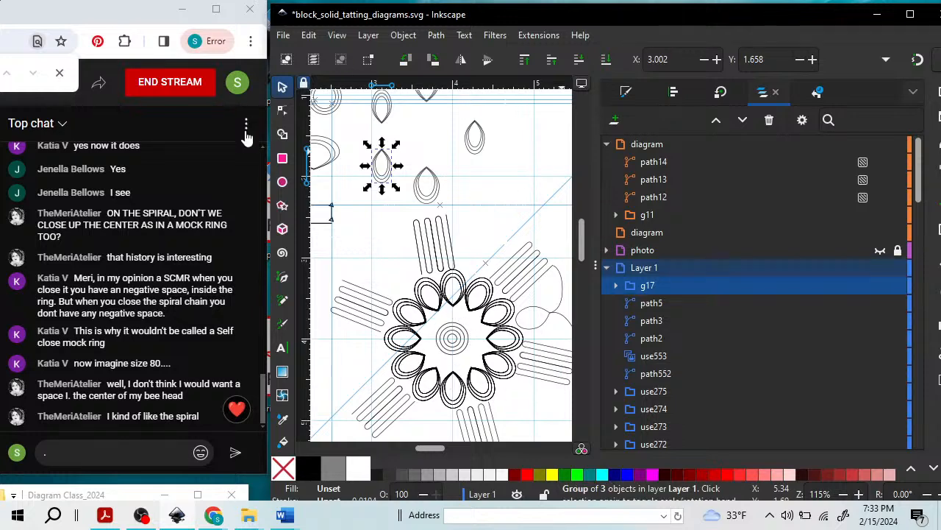
drag(381, 185, 382, 205)
scroll(469, 156, up, 2)
Select both small teardrops, shift the pair slightly to X 3.021, Y 0.938, and duplicate it.
drag(354, 129, 402, 296)
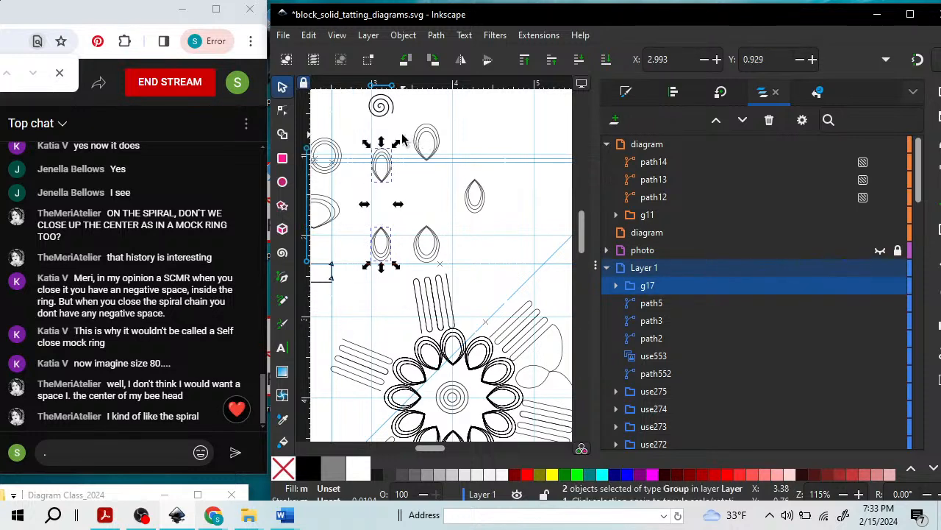
drag(384, 179, 392, 180)
key(ctrl+d)
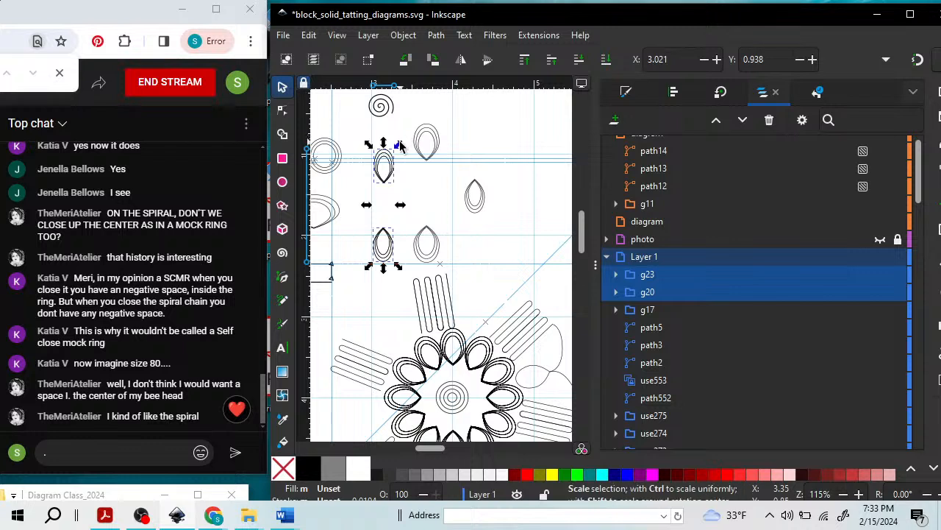
Rotate the duplicated teardrop pair around its shared center, stamping another copy at an intermediate angle, and clear the selection.
click(394, 154)
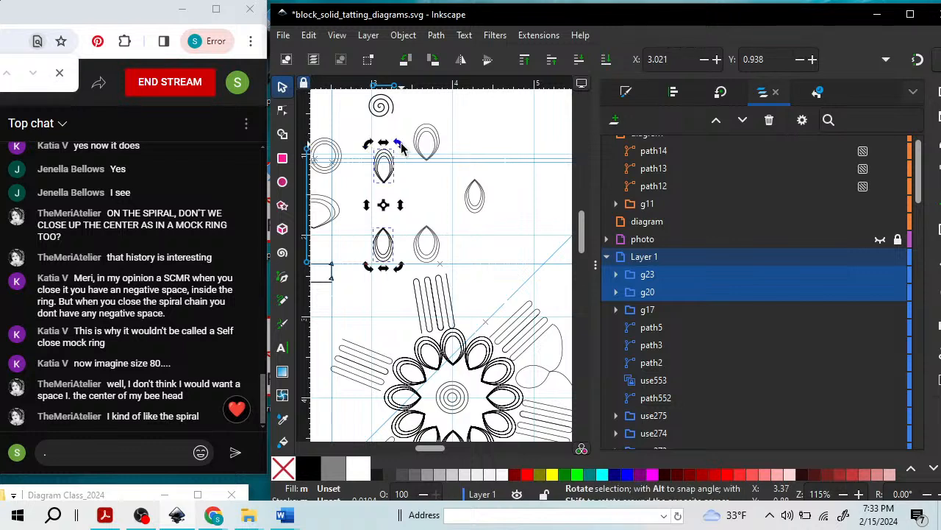
drag(400, 147, 462, 260)
key(space)
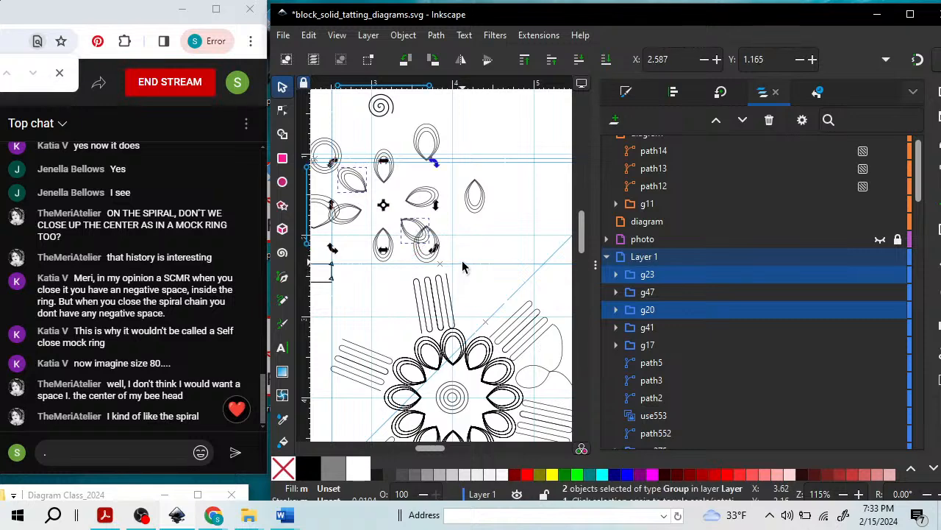
click(471, 137)
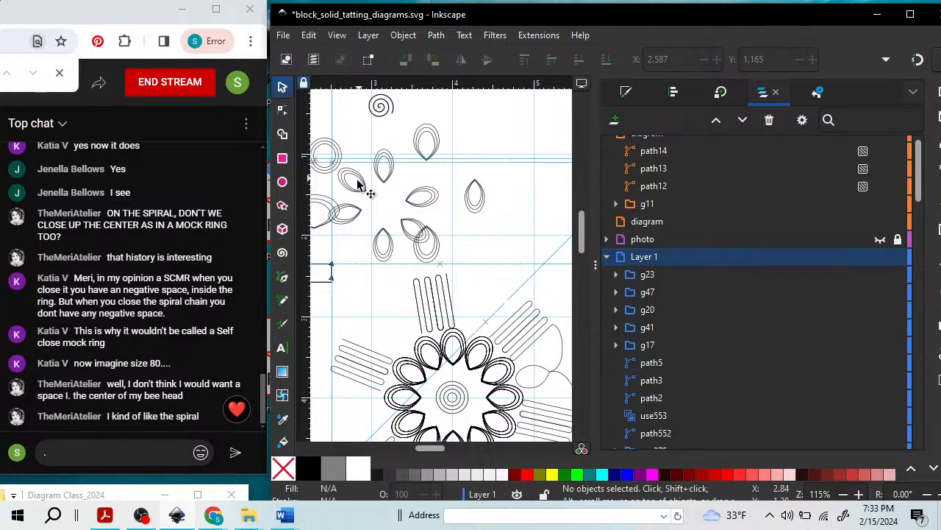
Move the lower small teardrop beside the rotated copy, to X 3.319, Y 1.794, and deselect it.
click(413, 240)
click(374, 219)
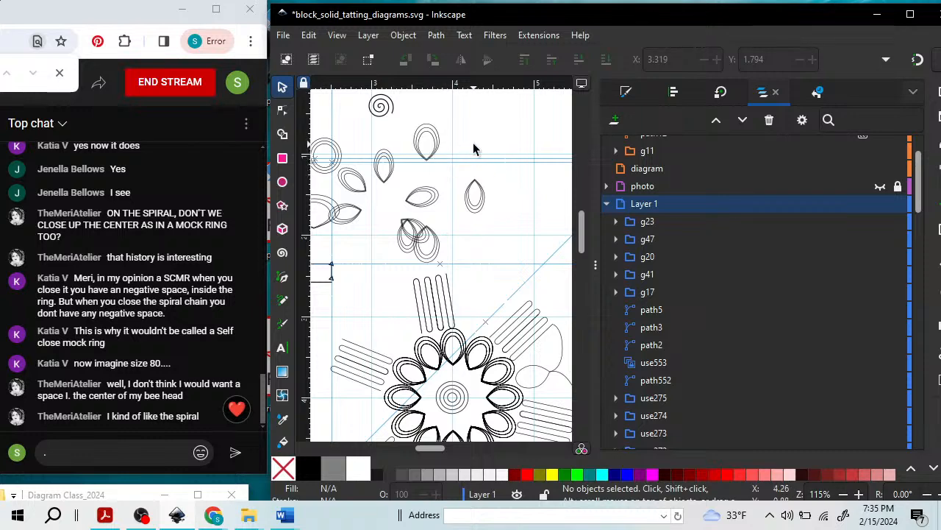
scroll(477, 147, up, 2)
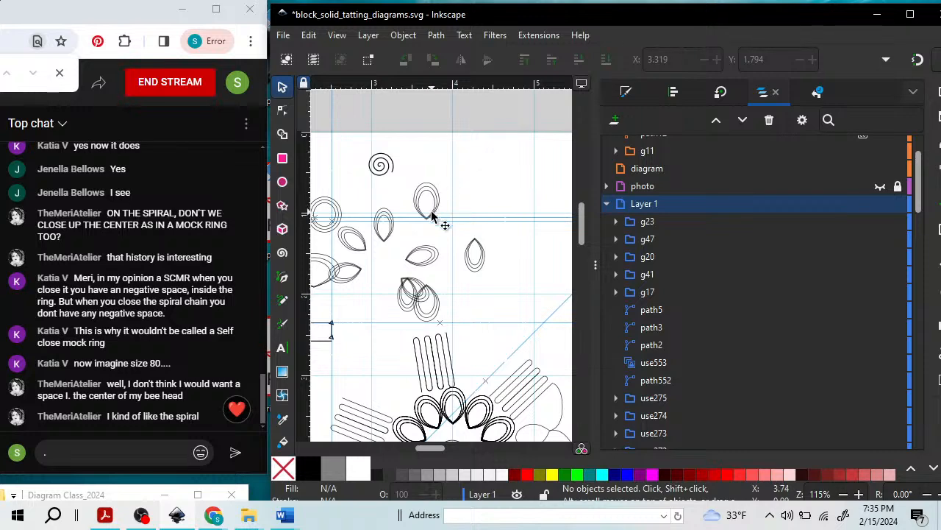
Move the pair of opposing teardrop rings to X 4.723, Y 0.316, and deselect it.
drag(432, 212, 540, 189)
click(481, 180)
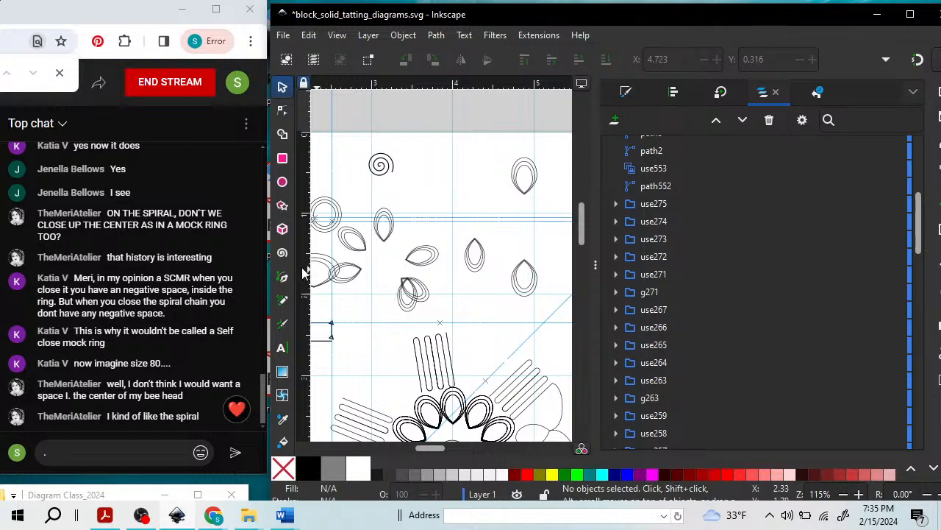
Undo the stray move of the wide teardrop's outline, and move all three of its paths together to X 3.722, Y 0.364.
drag(327, 257, 379, 236)
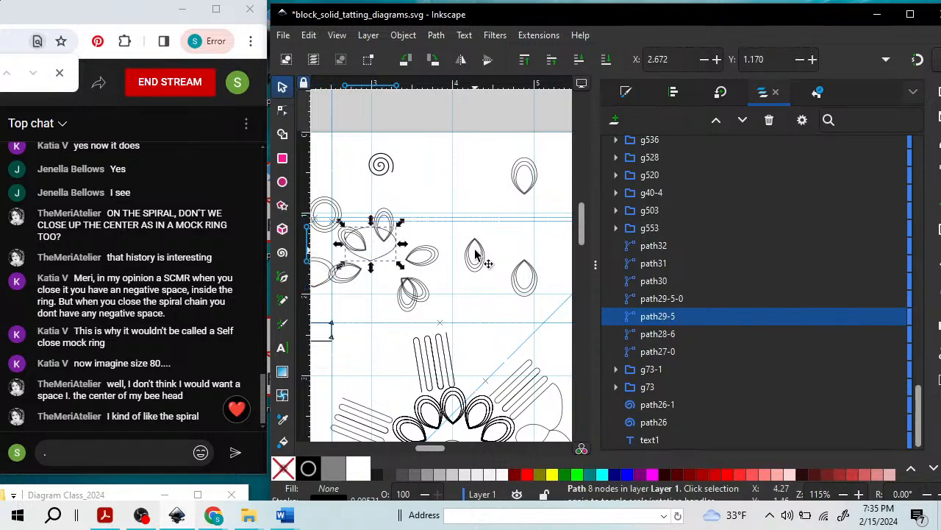
key(ctrl+z)
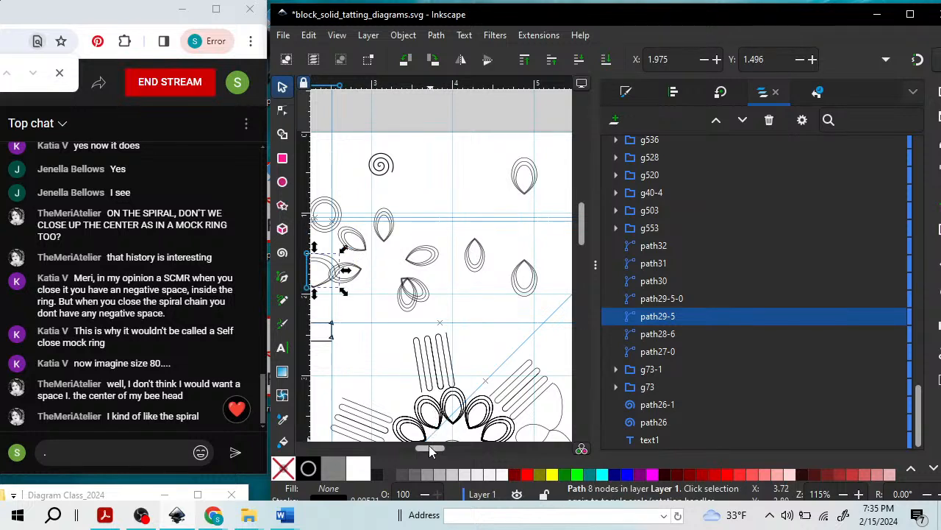
drag(433, 448, 421, 448)
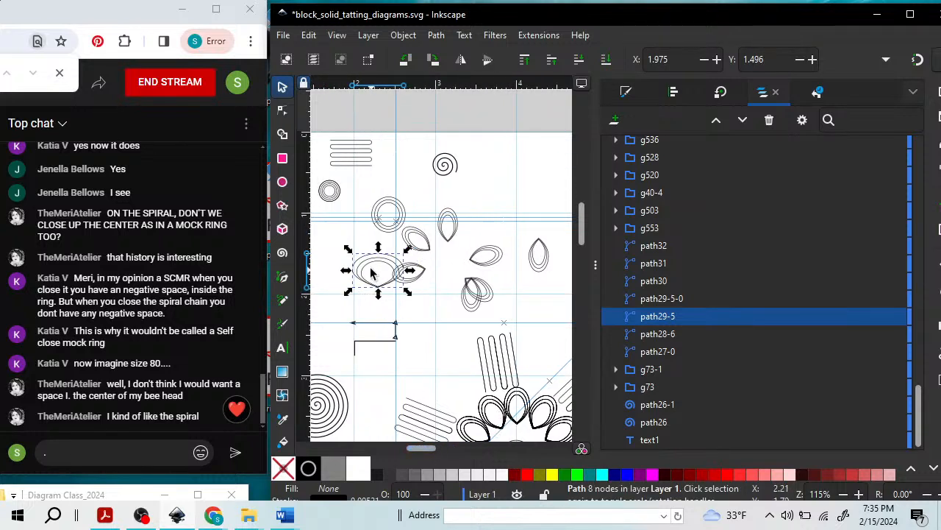
drag(344, 241, 430, 320)
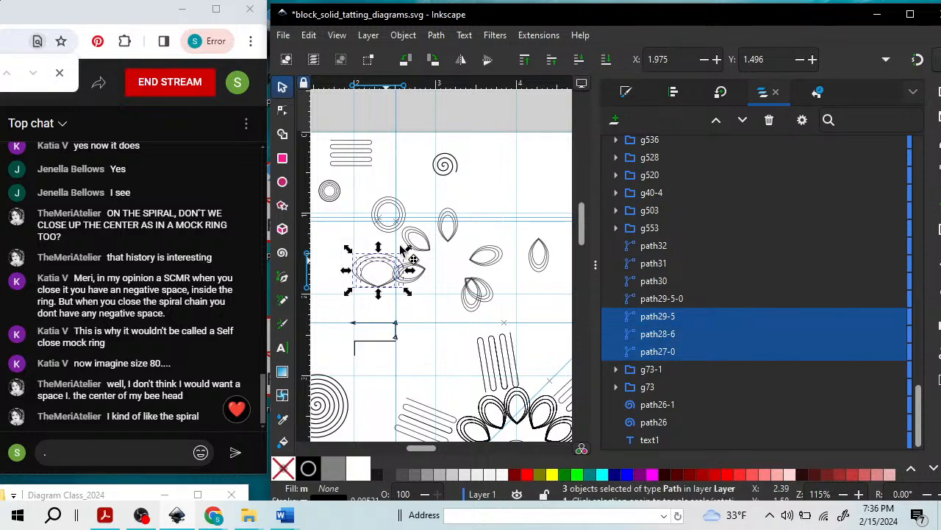
drag(403, 256, 545, 162)
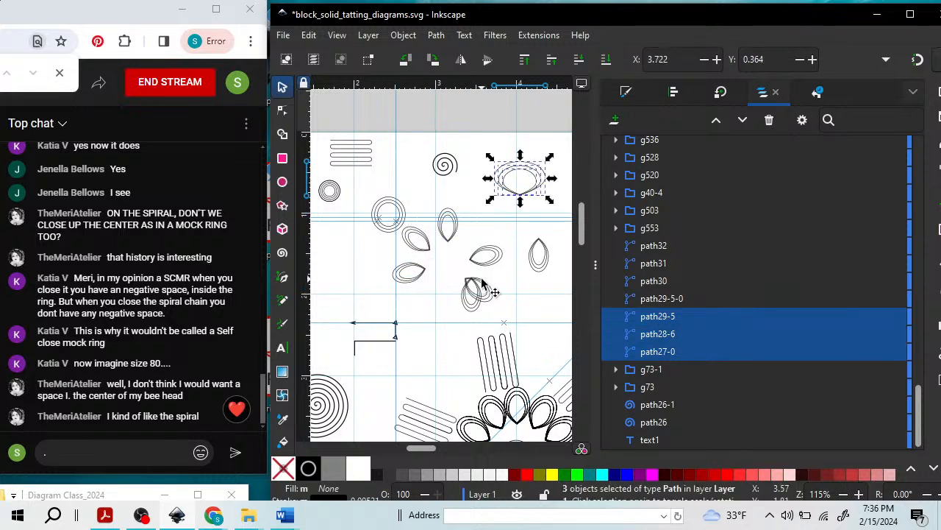
drag(573, 7, 559, 15)
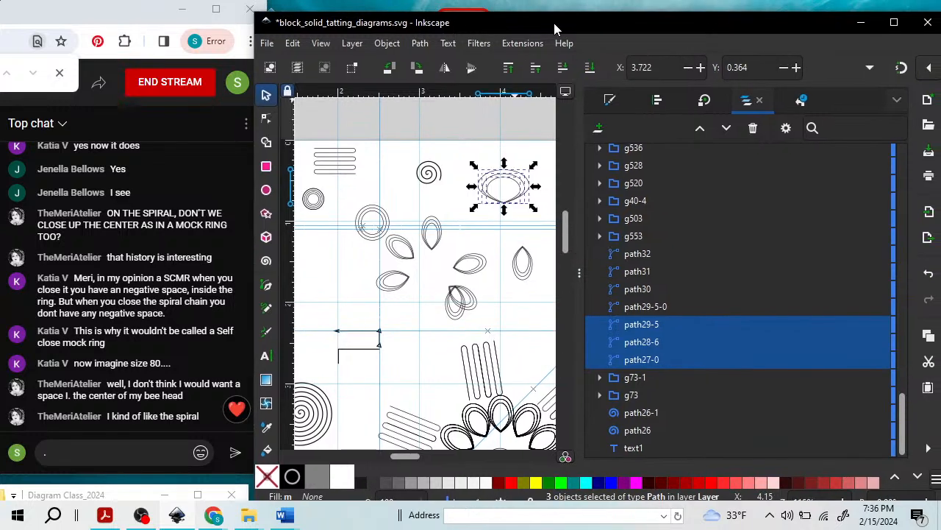
drag(416, 454, 490, 459)
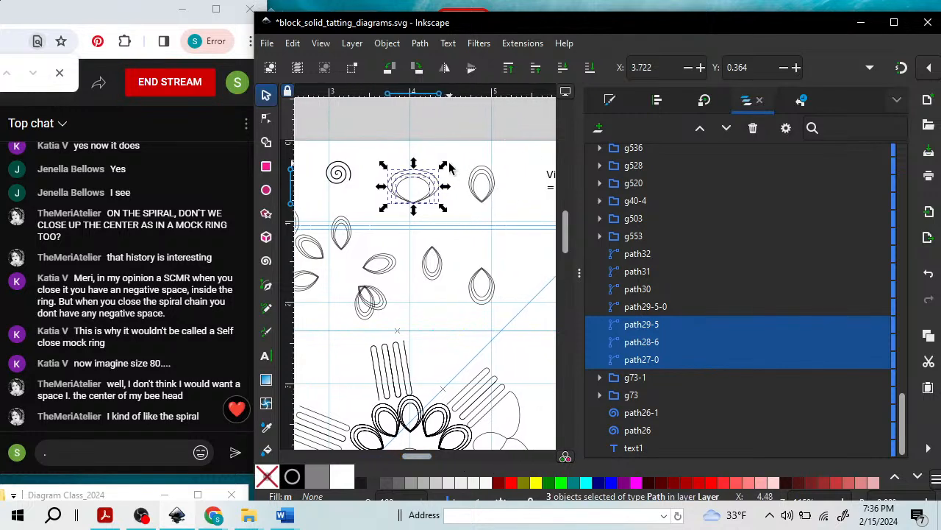
click(488, 182)
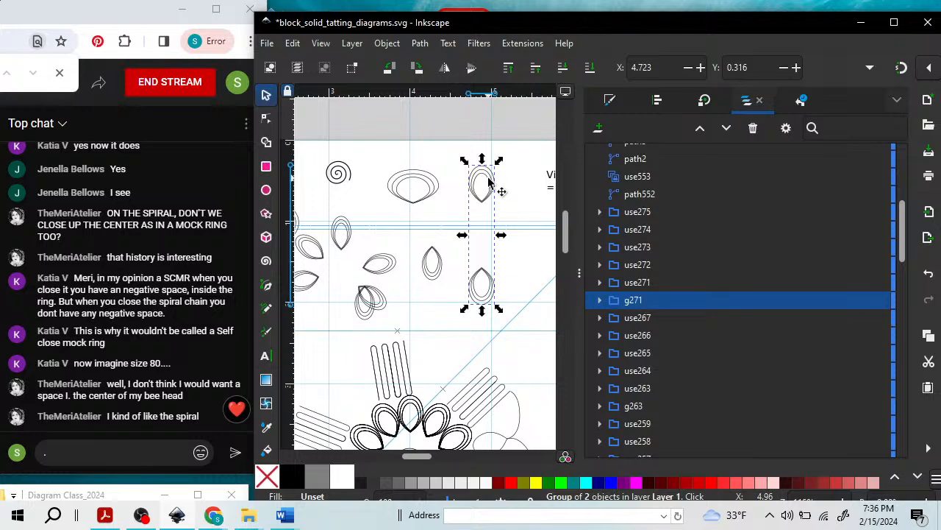
click(413, 308)
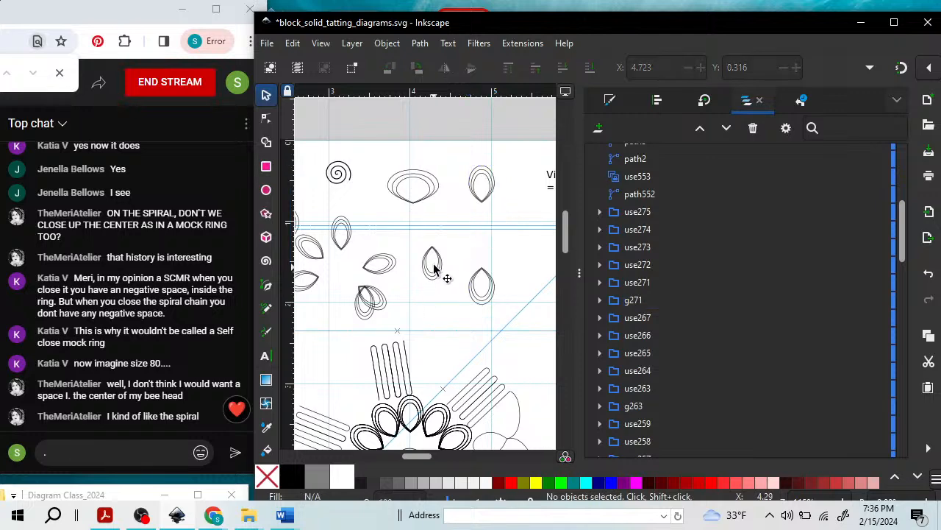
Rotate the separate small teardrop ring half a turn so its point faces down, and deselect it.
drag(417, 293, 447, 241)
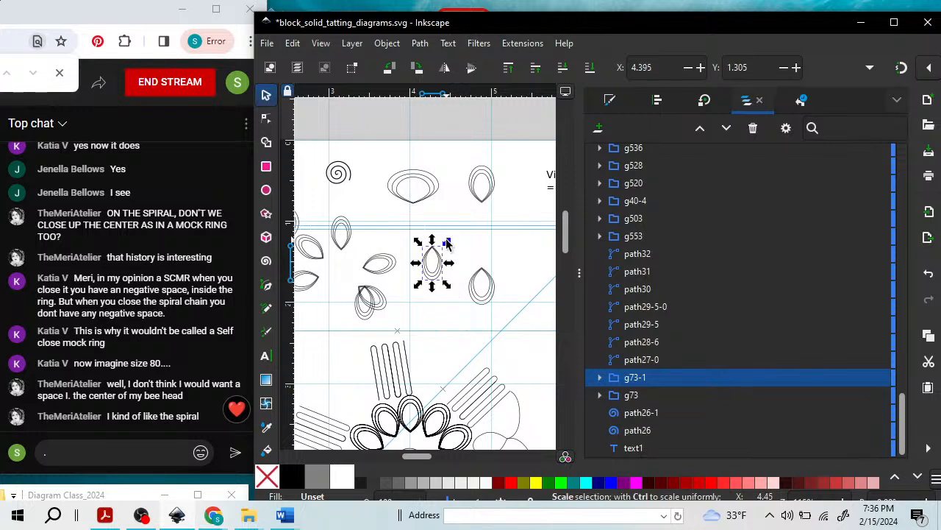
click(437, 249)
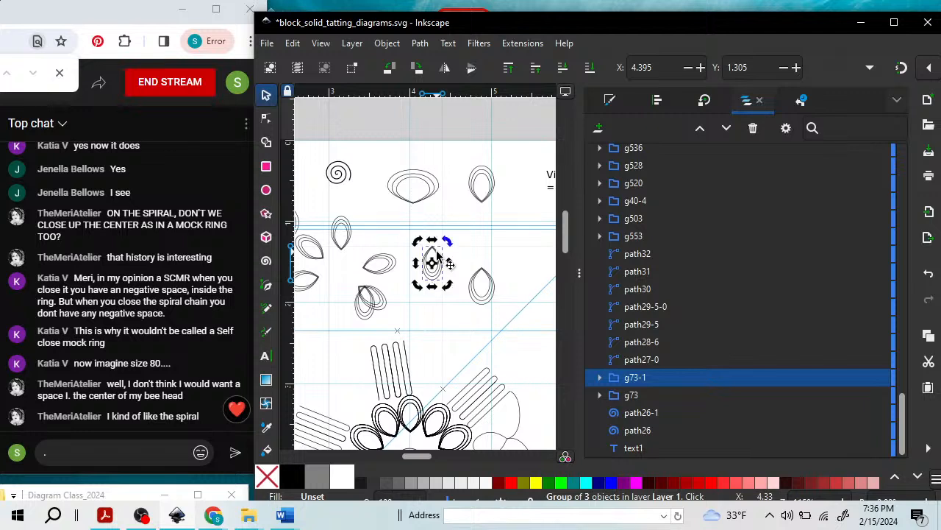
drag(446, 241, 411, 308)
click(483, 241)
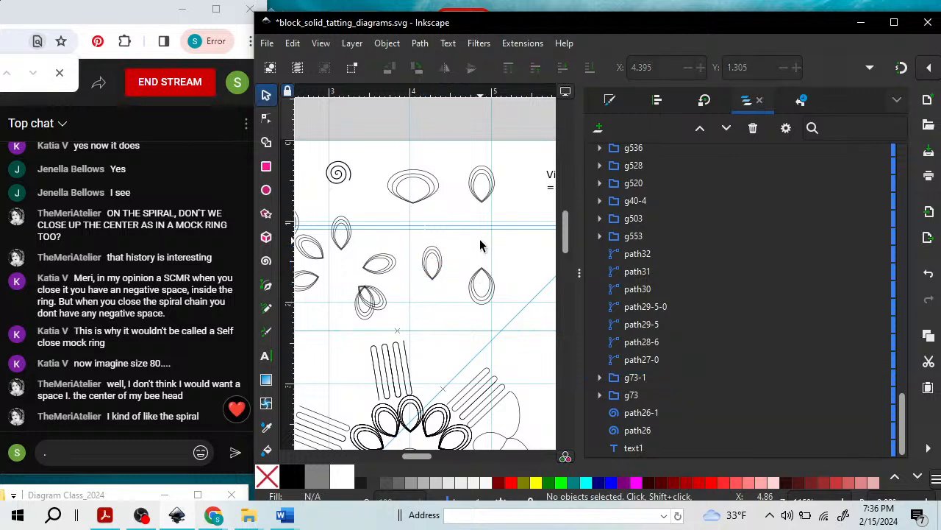
Widen the canvas by hiding the objects list, and examine the small teardrop's three nested outlines up close.
drag(406, 223, 465, 307)
drag(351, 204, 520, 429)
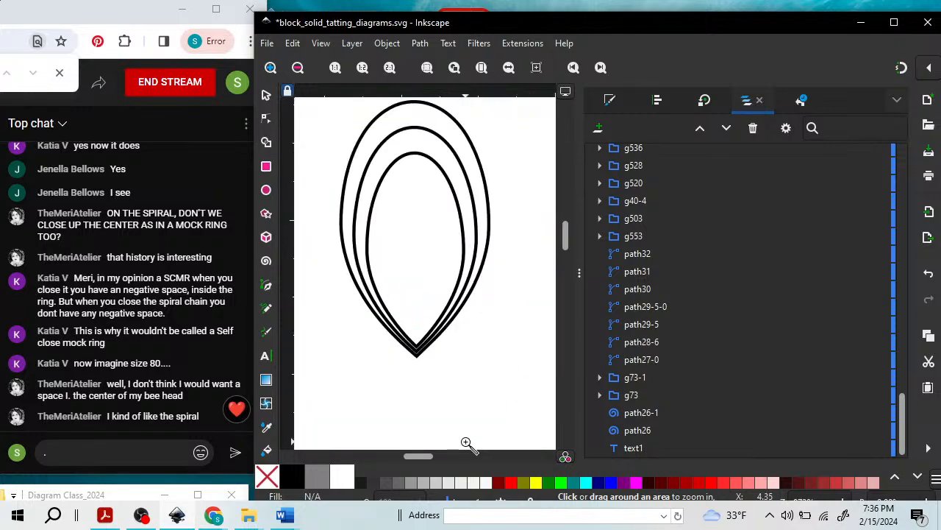
drag(580, 271, 936, 242)
scroll(798, 269, up, 2)
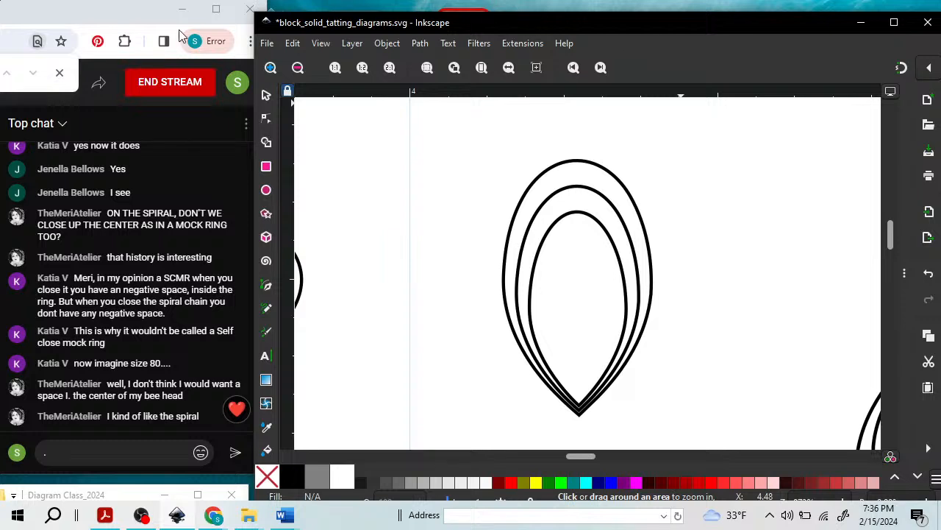
click(267, 44)
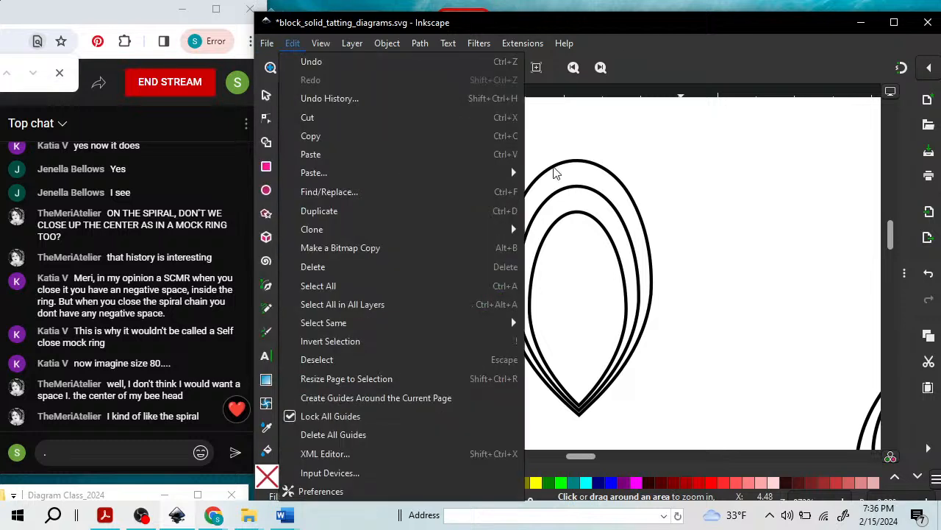
click(610, 246)
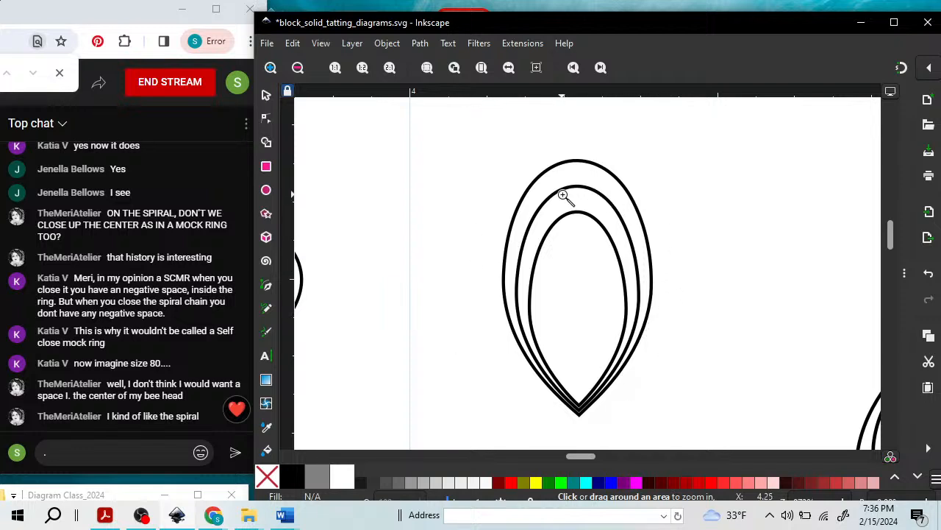
click(588, 165)
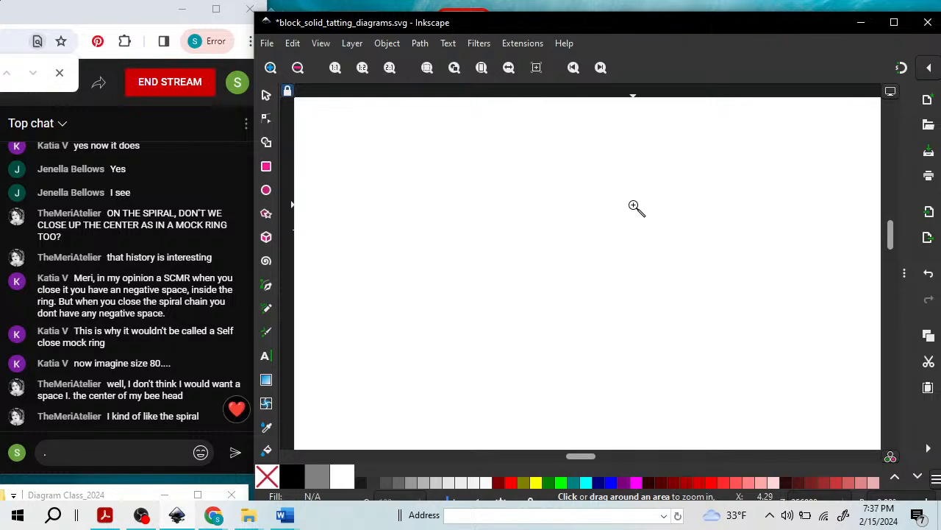
Undo the small teardrop ring's half-turn rotation.
key(ctrl+z)
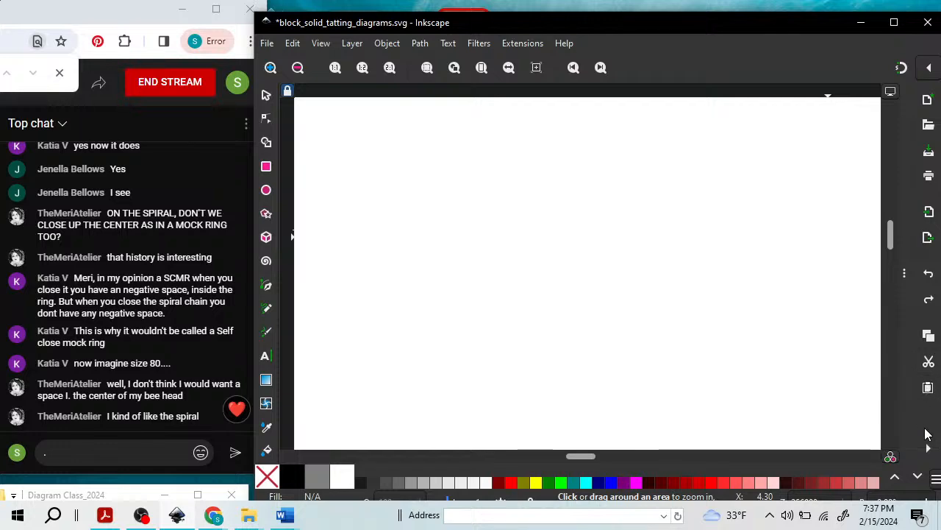
mouse_move(794, 28)
mouse_down()
mouse_move(670, 25)
mouse_move(720, 5)
mouse_move(781, 27)
mouse_up()
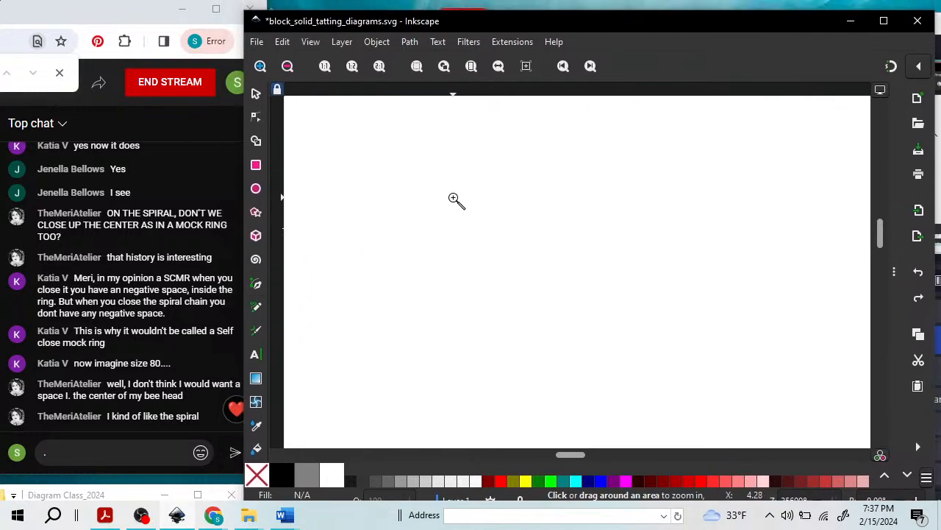
scroll(529, 257, down, 10)
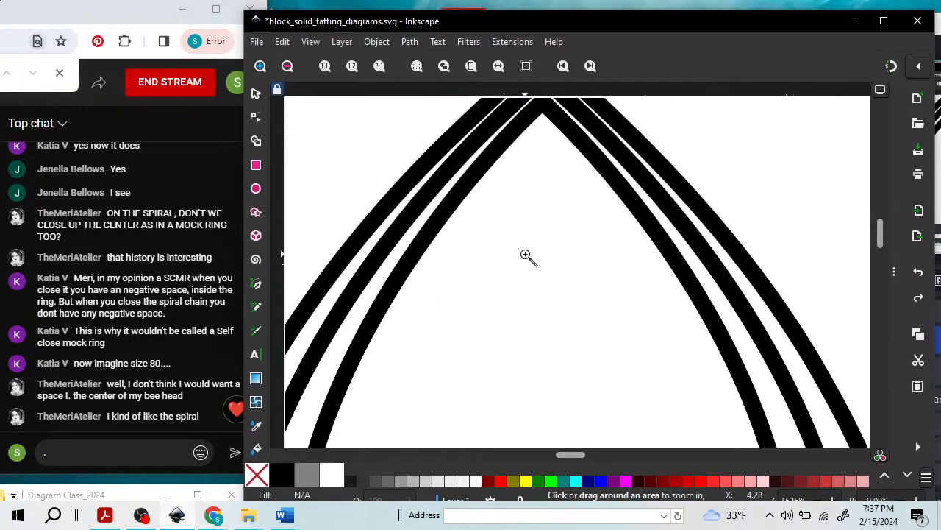
scroll(633, 276, down, 4)
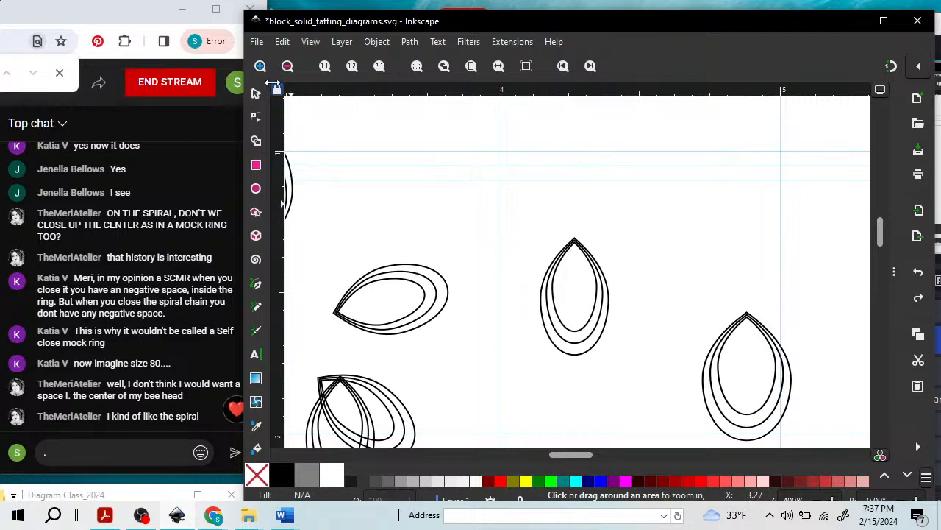
scroll(471, 275, down, 4)
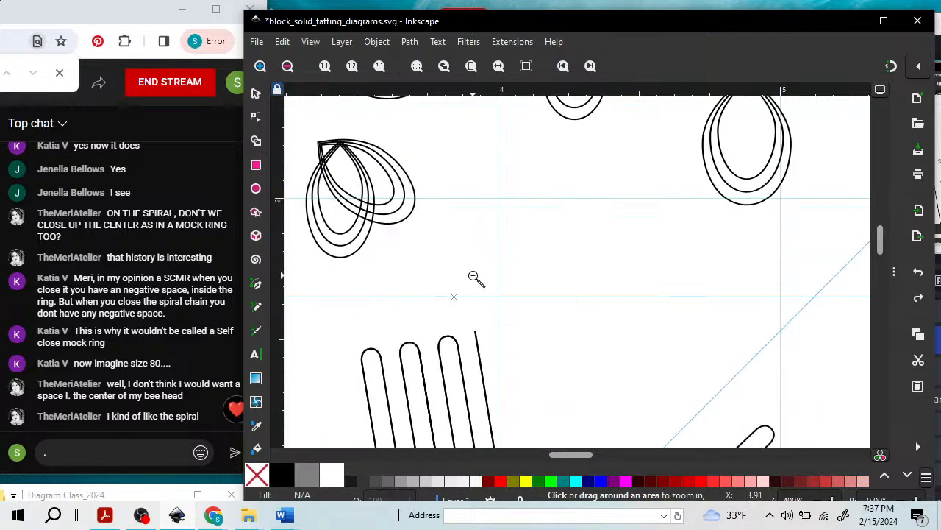
Turn the small teardrop upside down, move it to X 4.389, Y 0.875, and deselect it.
scroll(474, 277, up, 3)
scroll(473, 276, up, 5)
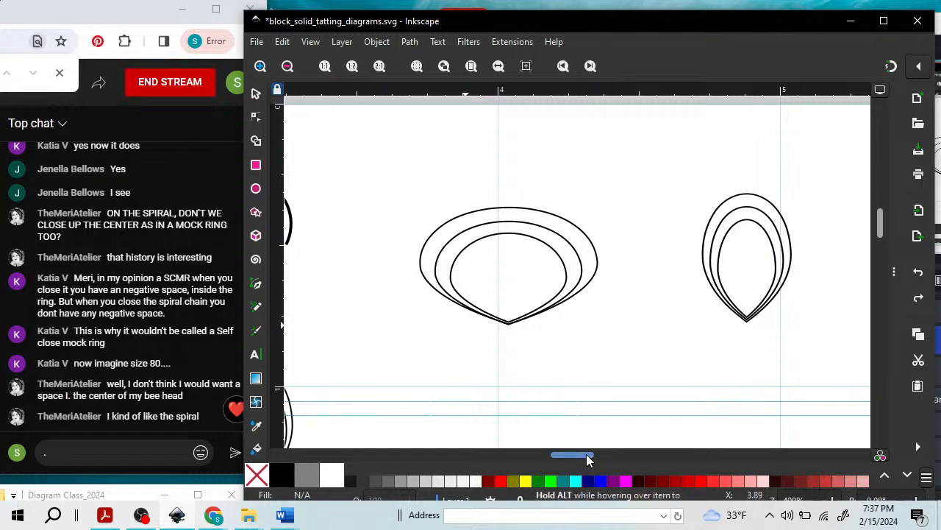
drag(586, 453, 604, 454)
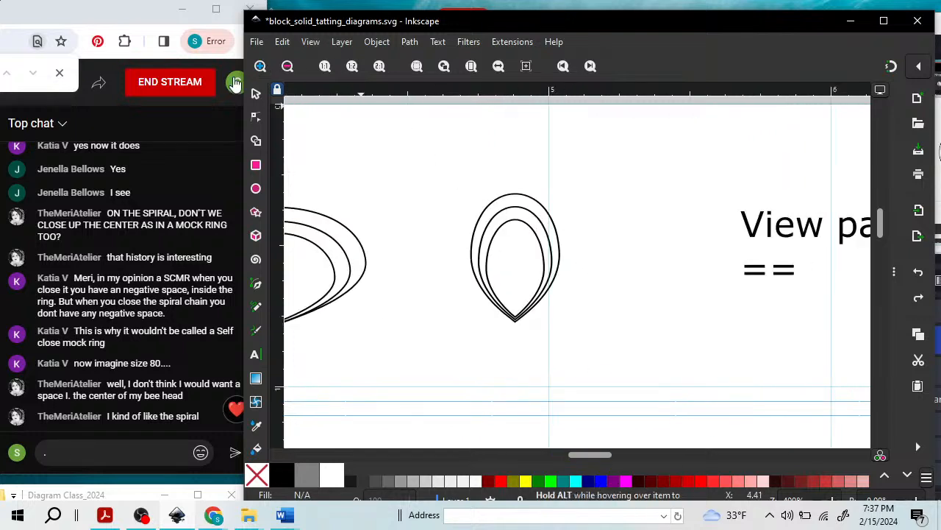
click(253, 92)
click(540, 208)
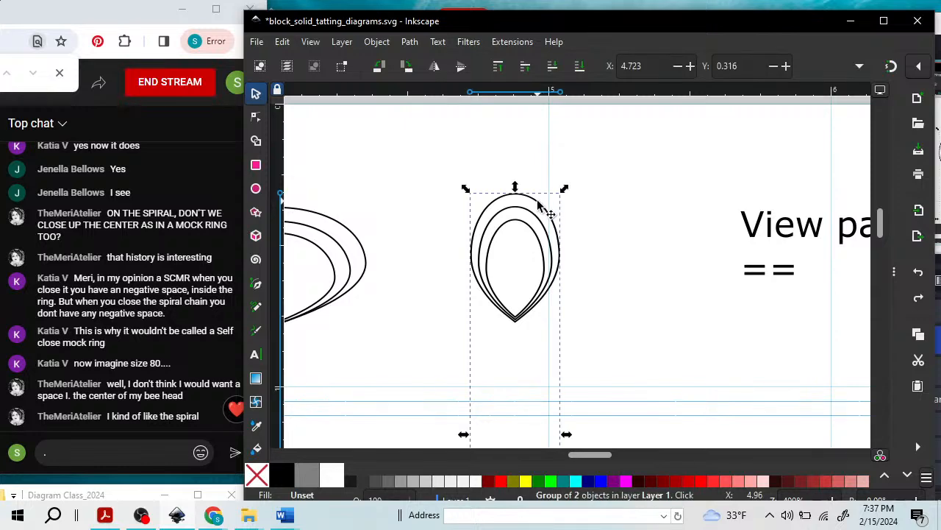
scroll(664, 209, down, 6)
scroll(664, 212, up, 2)
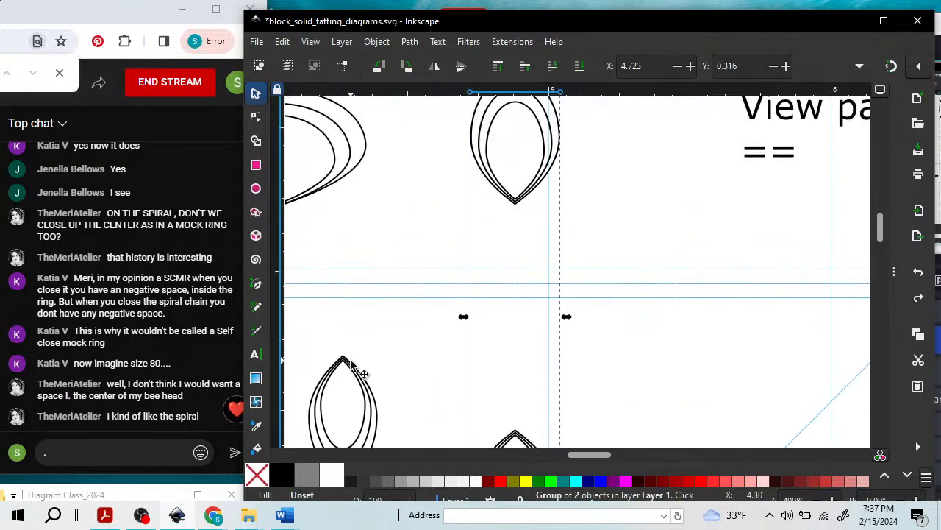
mouse_move(357, 370)
mouse_down()
mouse_move(493, 284)
mouse_move(669, 248)
mouse_move(664, 169)
mouse_move(626, 313)
mouse_move(467, 250)
mouse_move(423, 246)
mouse_move(422, 365)
mouse_move(392, 370)
mouse_move(372, 359)
mouse_up()
click(422, 247)
click(497, 278)
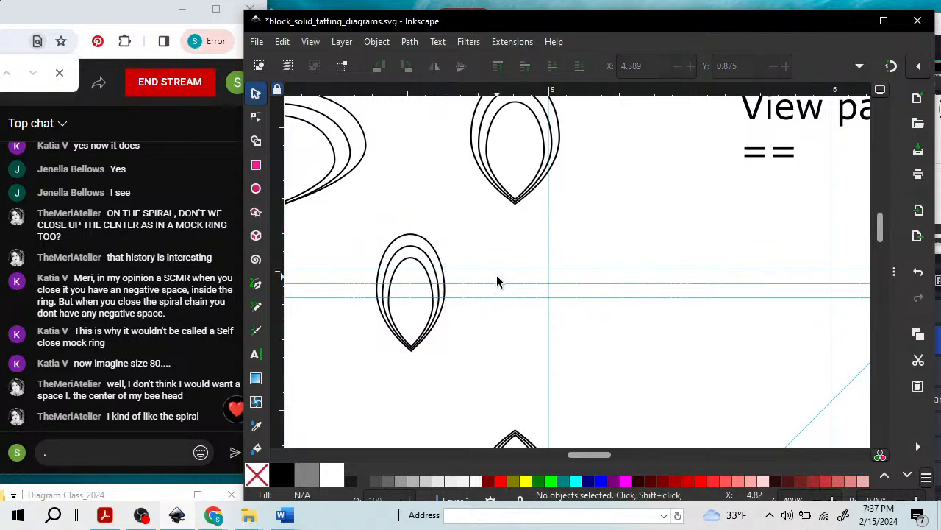
Ungroup the small teardrop and spread its three outlines apart side by side, placing the innermost one at X 5.173, Y 0.868.
drag(368, 215, 453, 363)
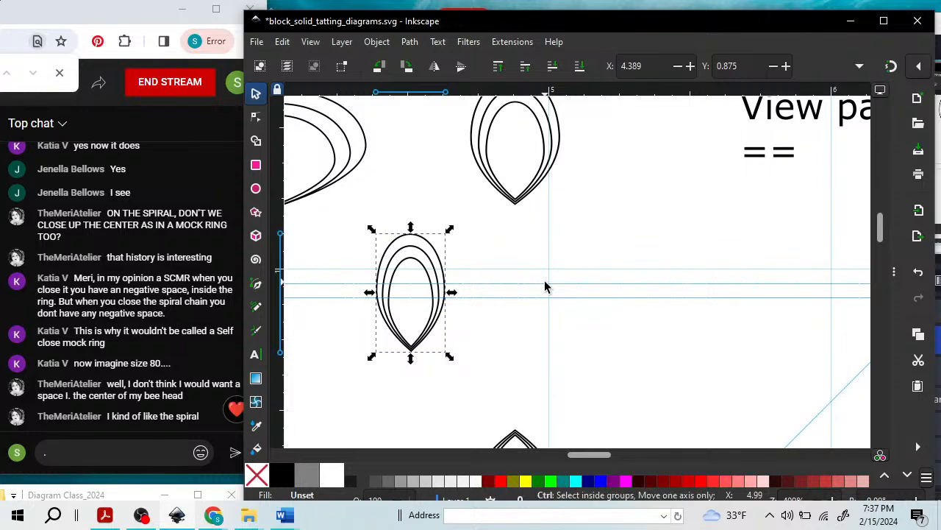
key(ctrl+shift+g)
click(508, 249)
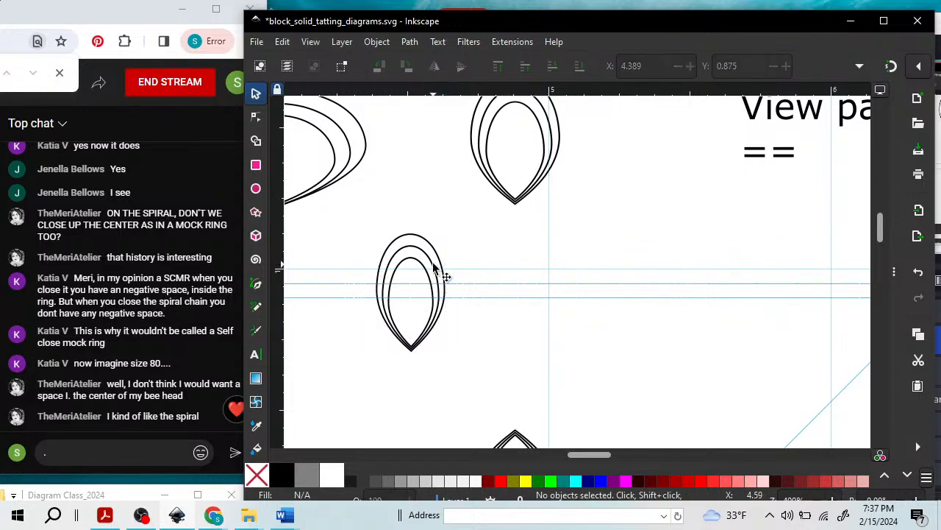
drag(425, 339, 522, 342)
drag(442, 284, 647, 259)
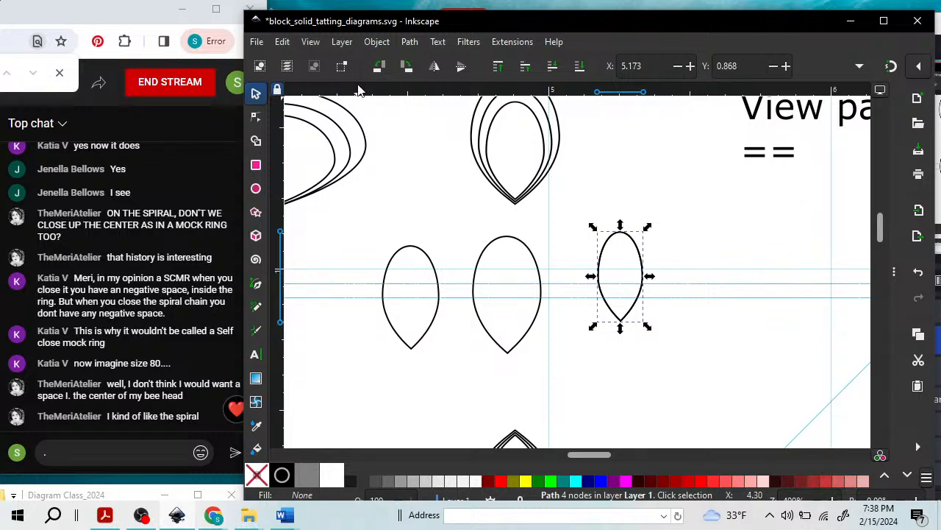
Outset a copy of the innermost teardrop outline to form a second ring around it, and view the result enlarged.
click(410, 42)
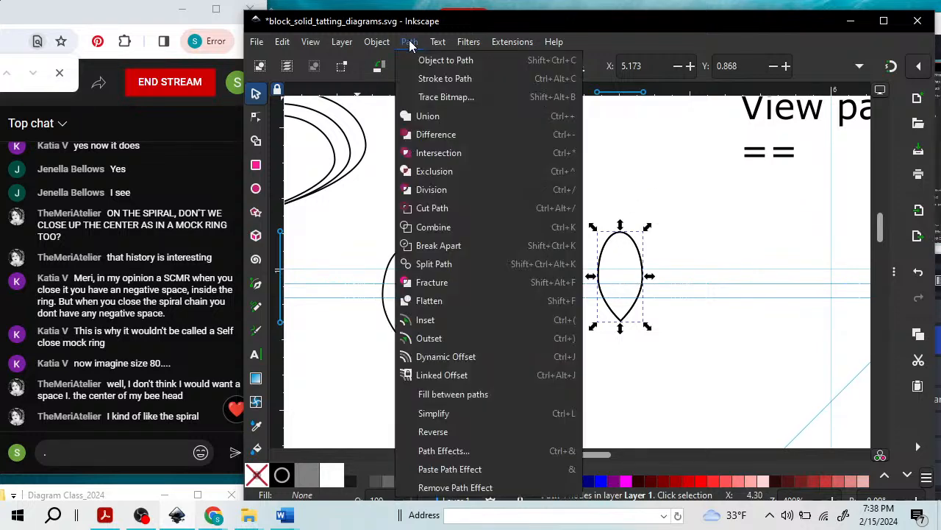
click(437, 338)
click(436, 342)
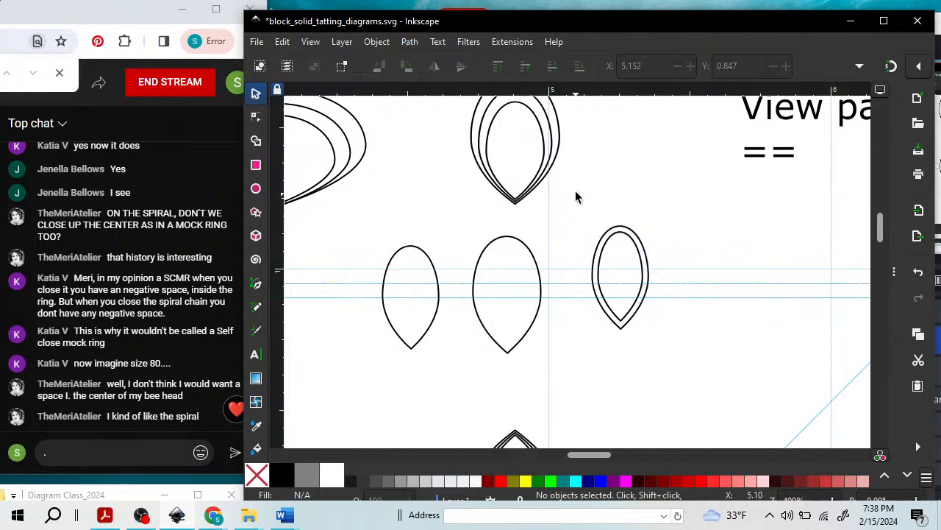
key(z)
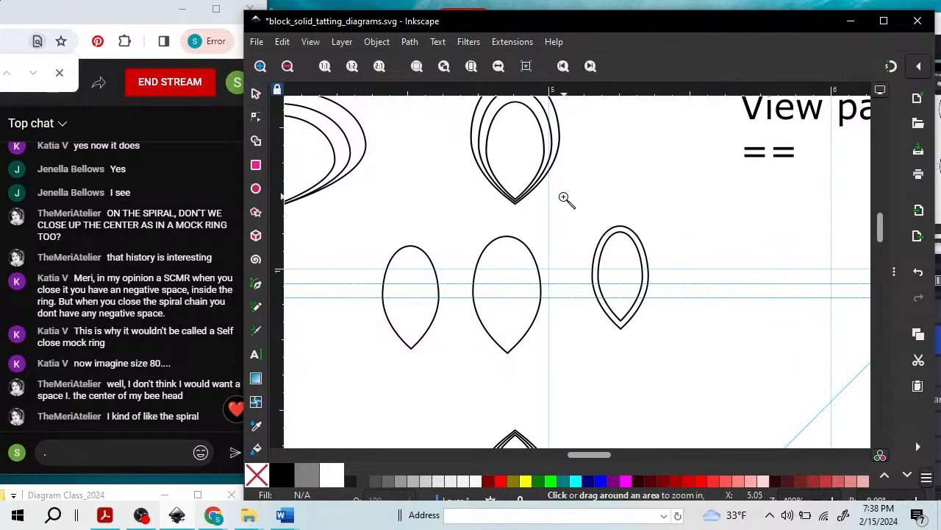
drag(563, 197, 717, 370)
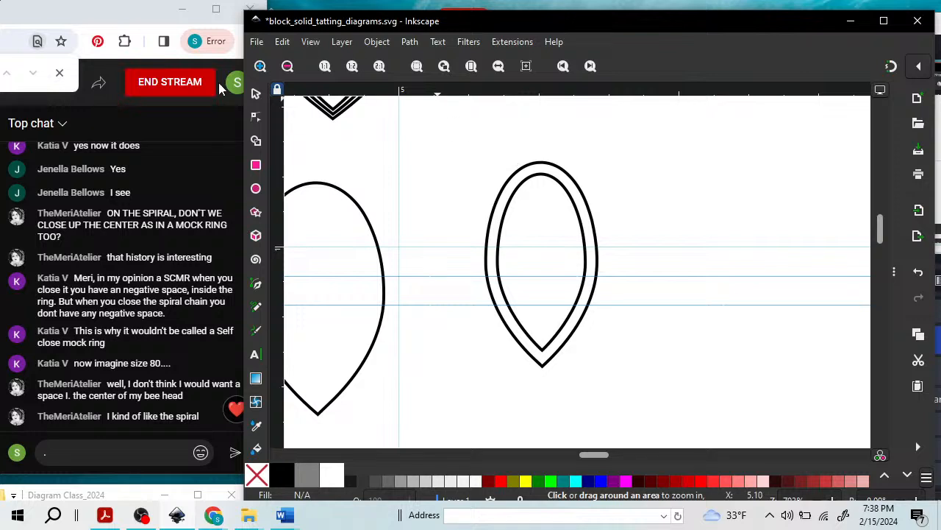
Raise the outer teardrop outline to Y 0.826 so its tip sits closer to the inner outline's tip.
click(255, 94)
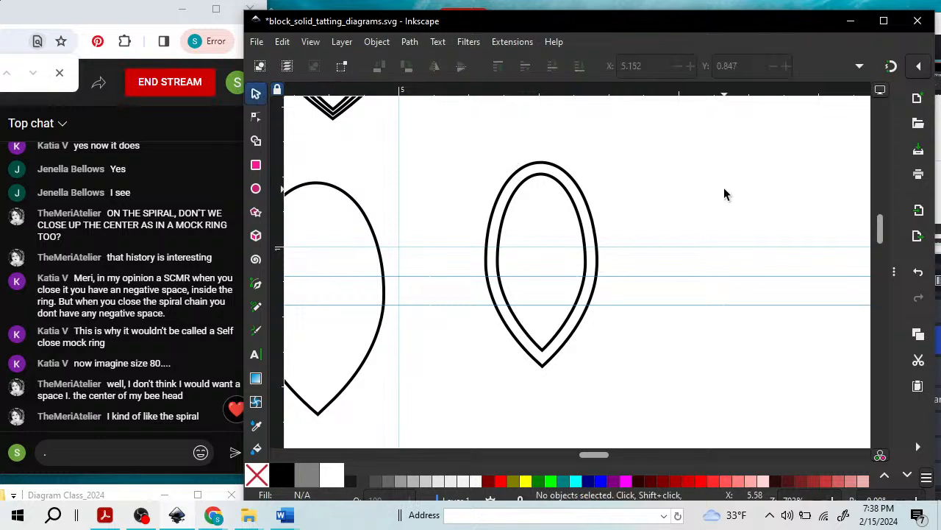
click(584, 200)
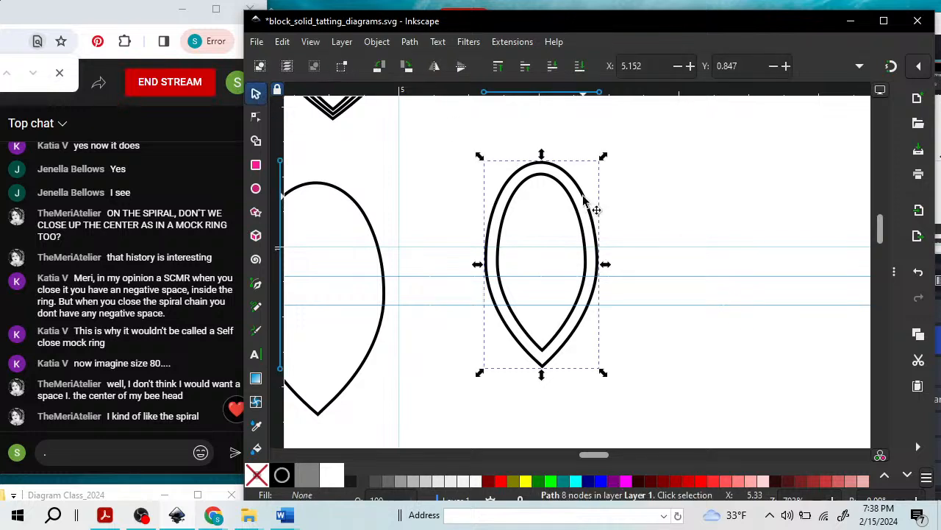
click(406, 43)
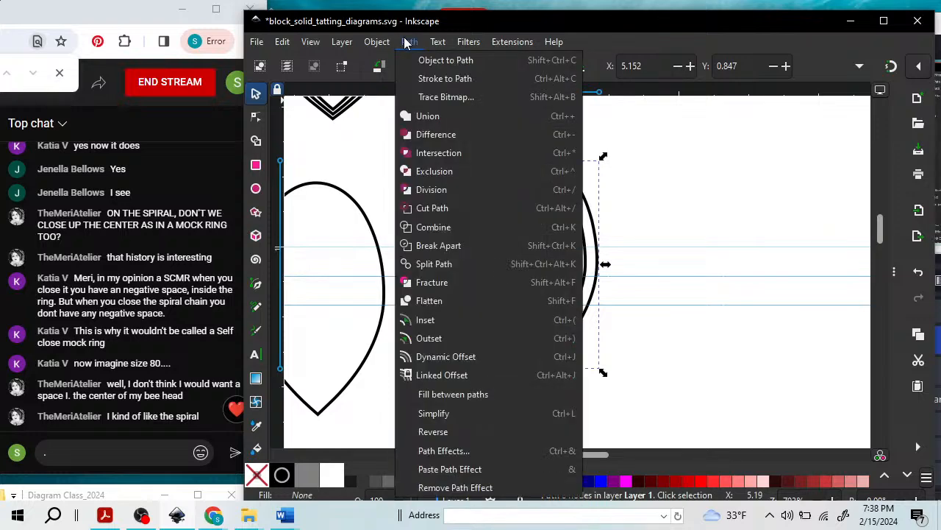
click(672, 177)
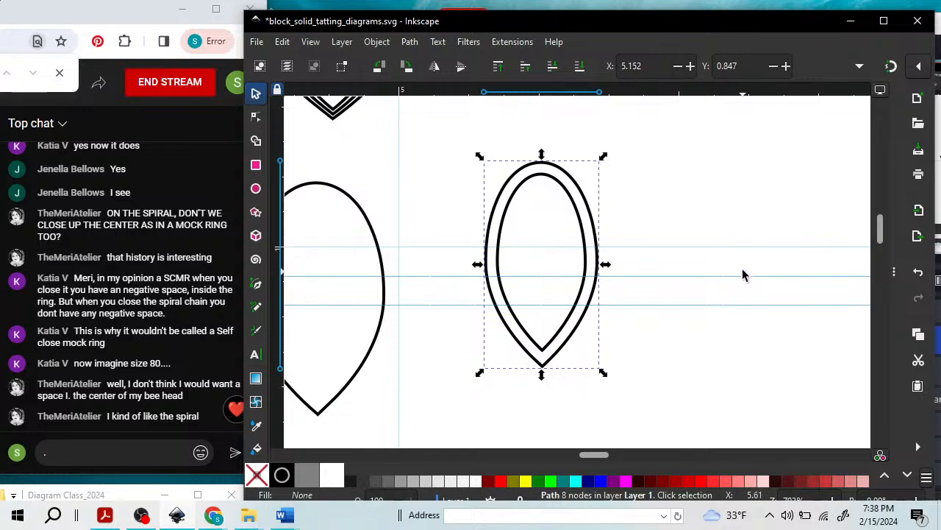
key(Up)
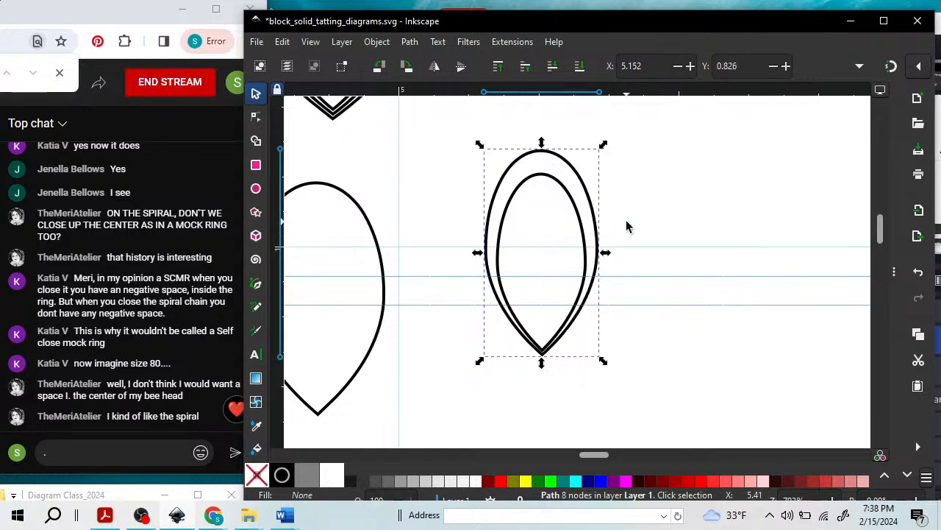
Duplicate the outer teardrop outline and outset the copy to form a third ring around it.
click(554, 350)
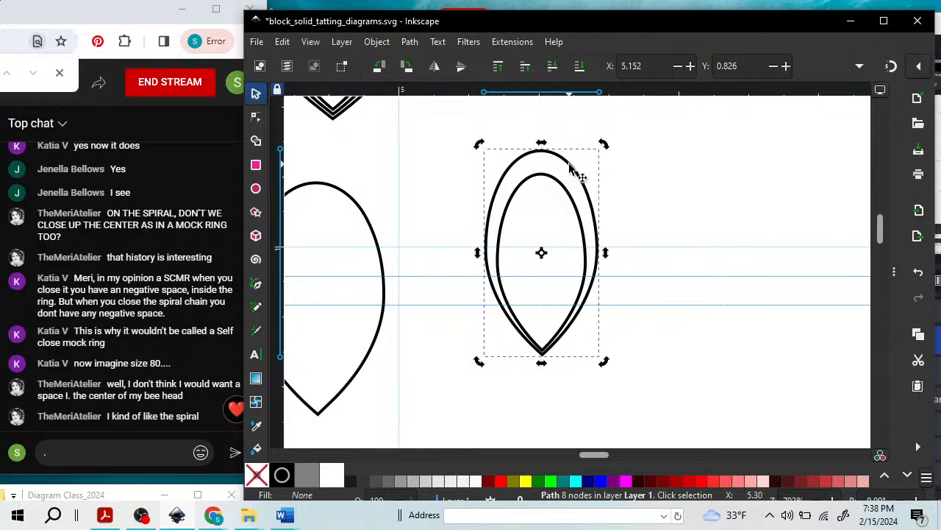
key(ctrl)
click(410, 45)
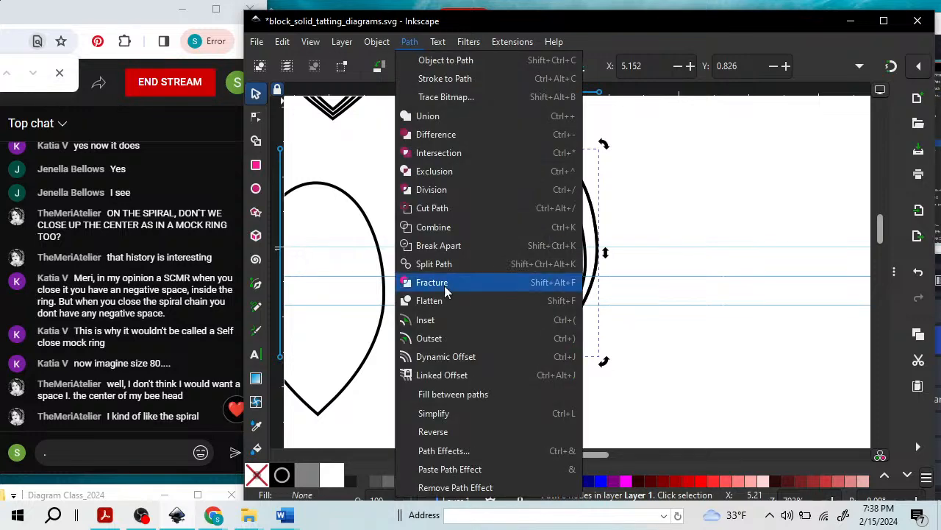
click(445, 338)
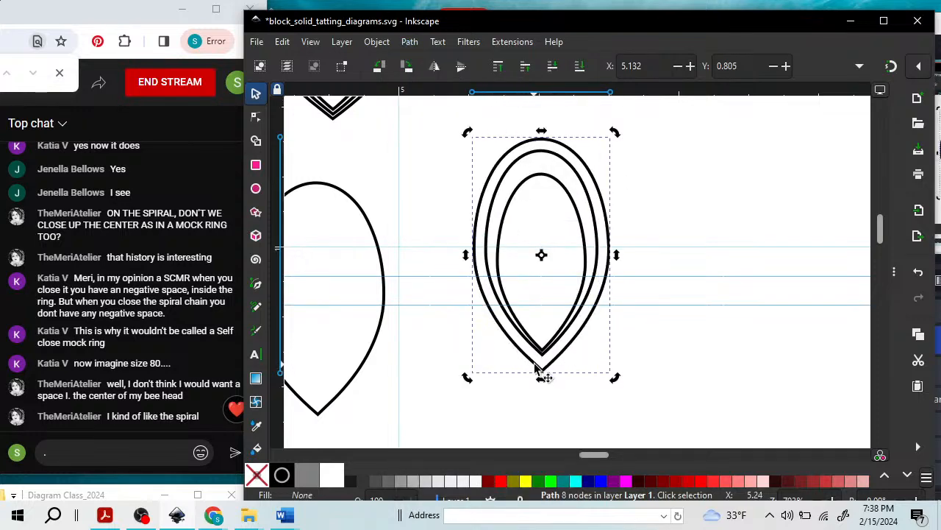
Try to move the outermost teardrop outline freehand toward the inner outlines' tips, and undo the move.
scroll(552, 365, up, 5)
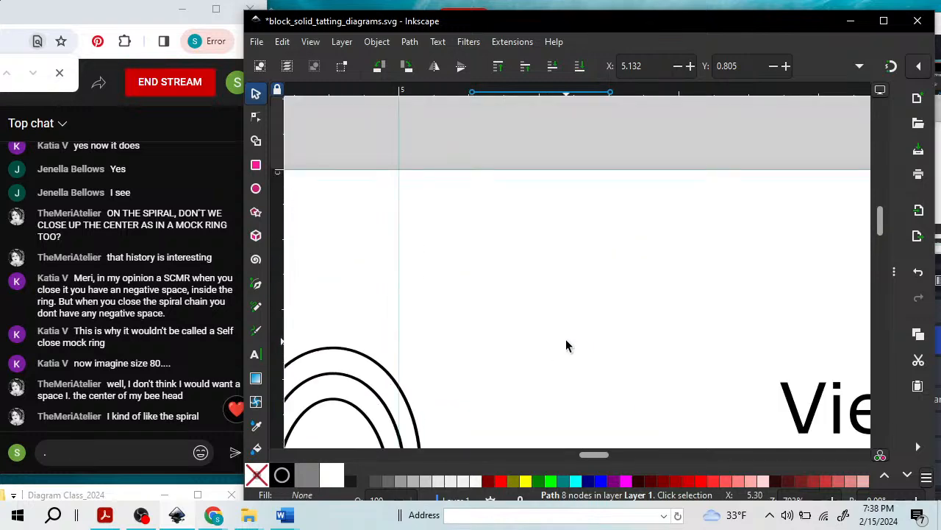
scroll(561, 324, down, 5)
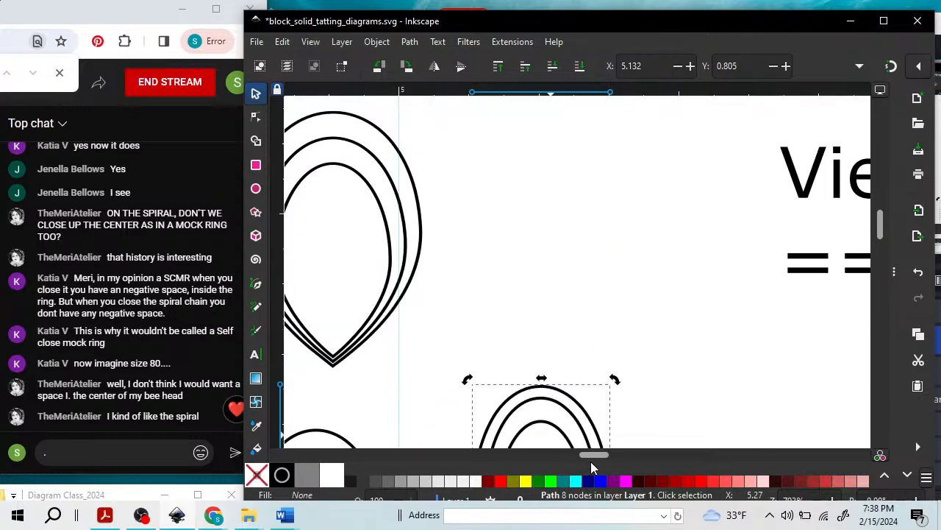
drag(591, 456, 587, 455)
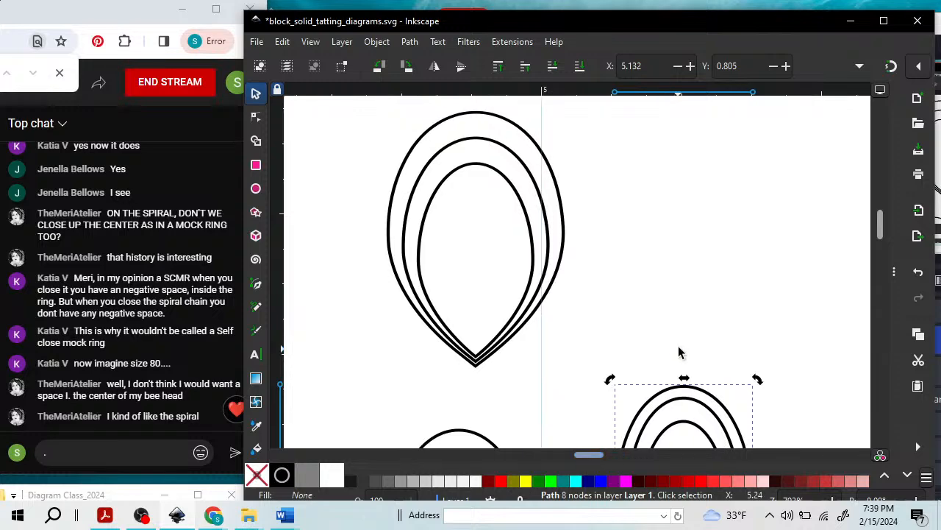
scroll(706, 323, down, 5)
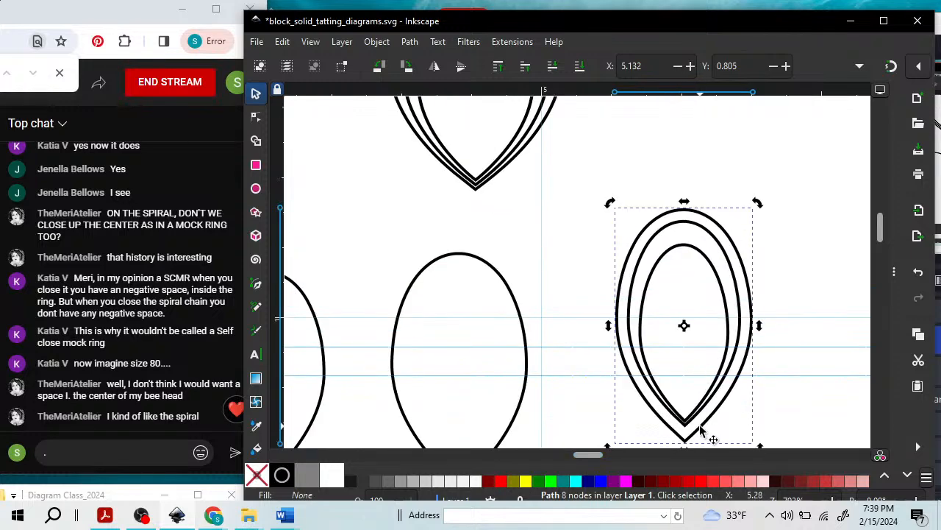
mouse_move(706, 433)
mouse_down()
mouse_move(753, 414)
mouse_move(645, 426)
mouse_move(714, 420)
mouse_move(704, 417)
mouse_up()
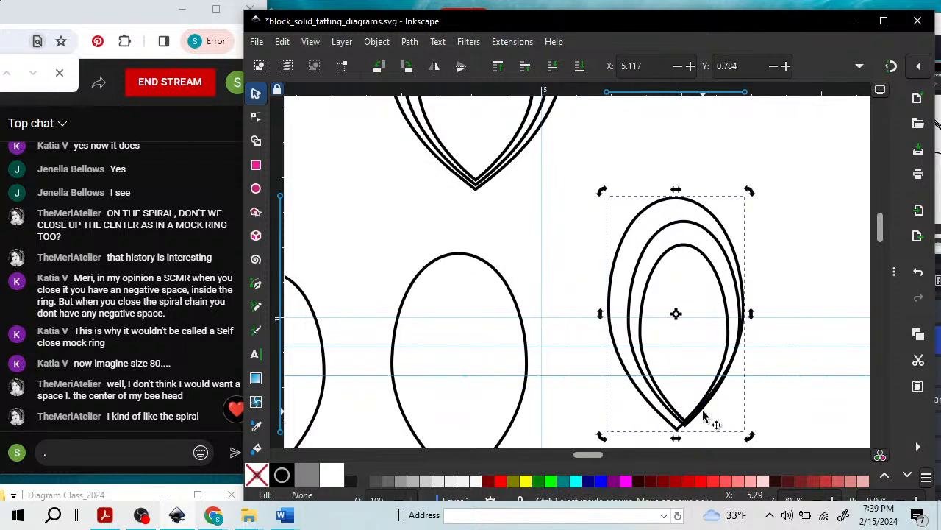
key(ctrl+z)
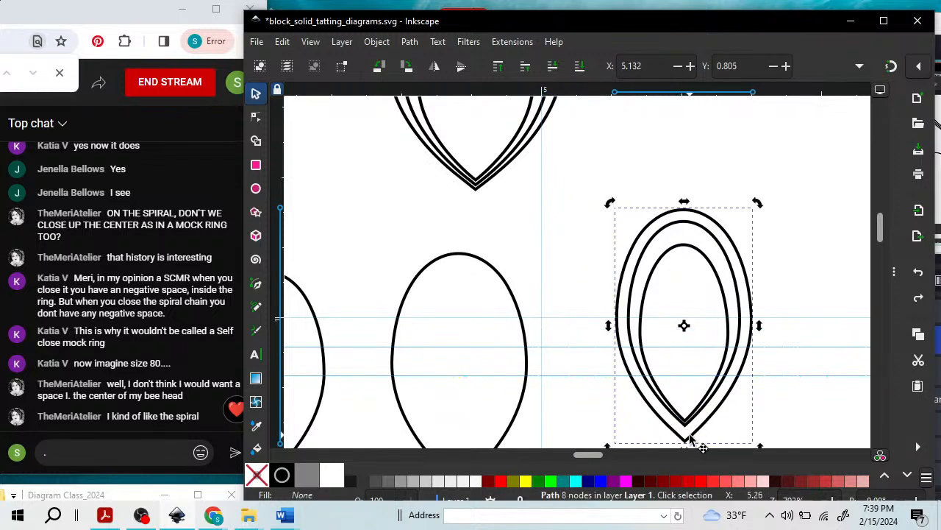
drag(689, 436, 727, 396)
drag(733, 254, 702, 422)
Move the outermost teardrop outline straight up to Y 0.784 so the three tips sit close together, and deselect it.
scroll(703, 423, up, 1)
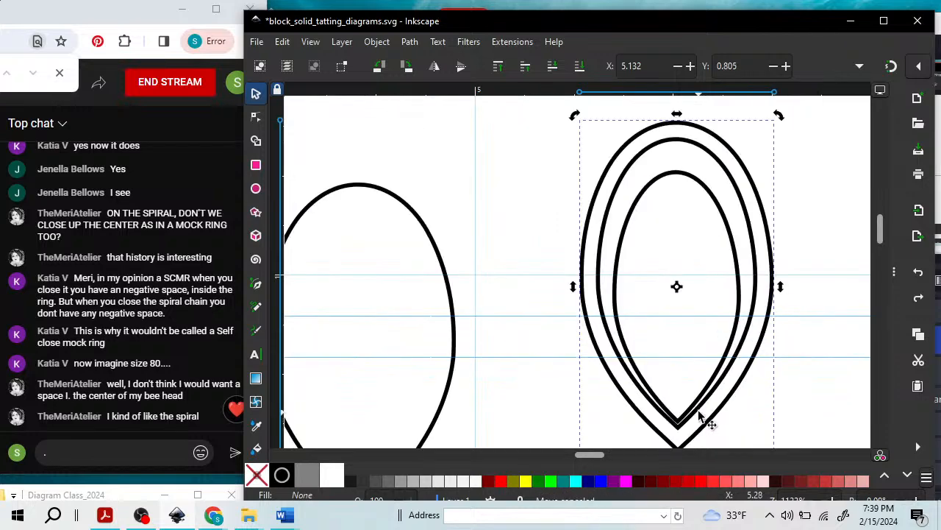
scroll(768, 361, down, 2)
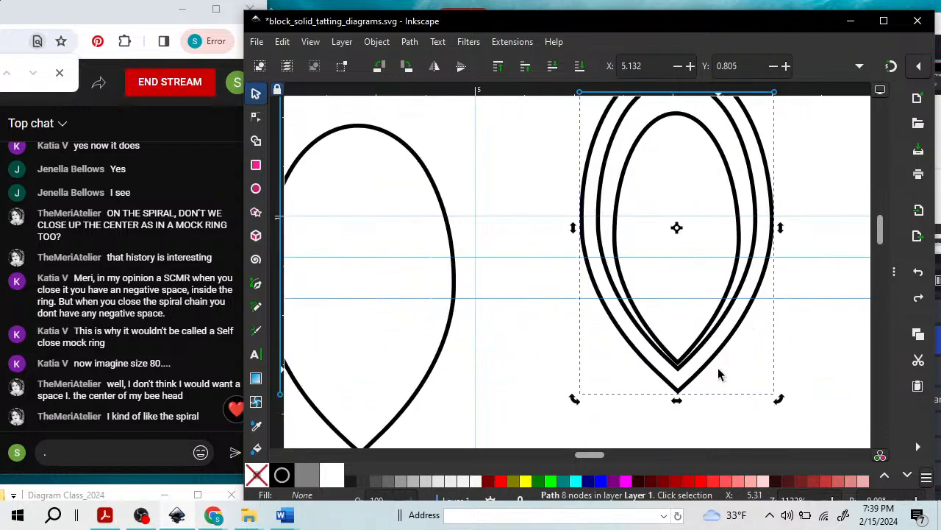
drag(687, 384, 691, 367)
click(739, 353)
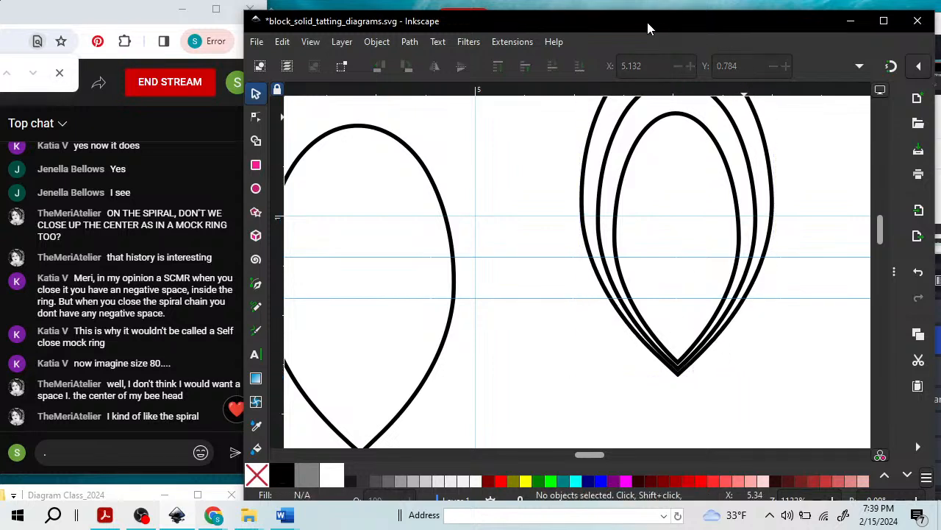
Move the serpentine line diagram near the page's upper edge about 0.4 in to the left.
drag(647, 28, 662, 19)
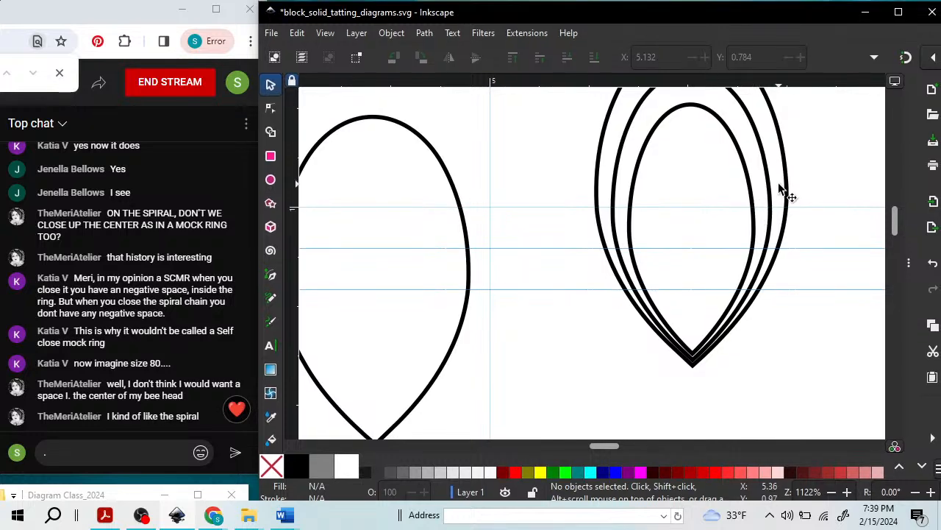
key(minus)
key(minus)
key(minus)
key(minus)
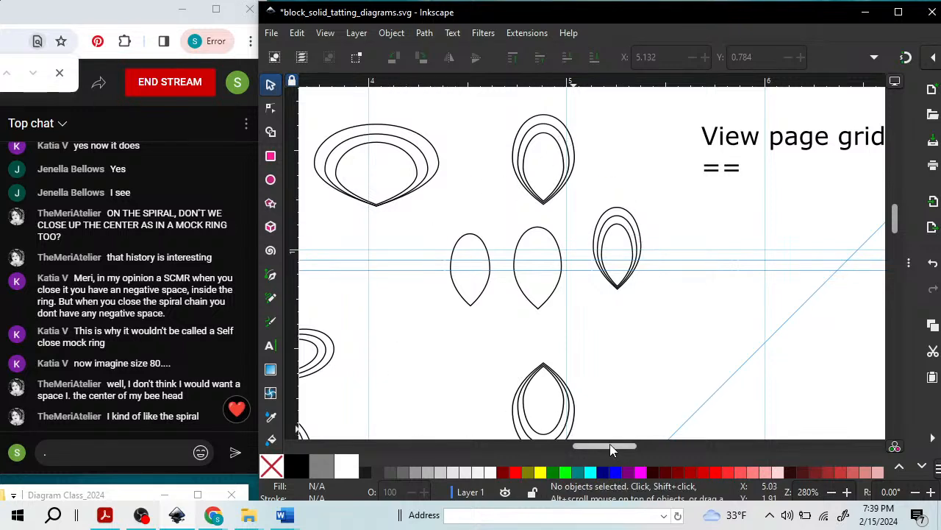
drag(610, 444, 176, 442)
scroll(578, 184, up, 4)
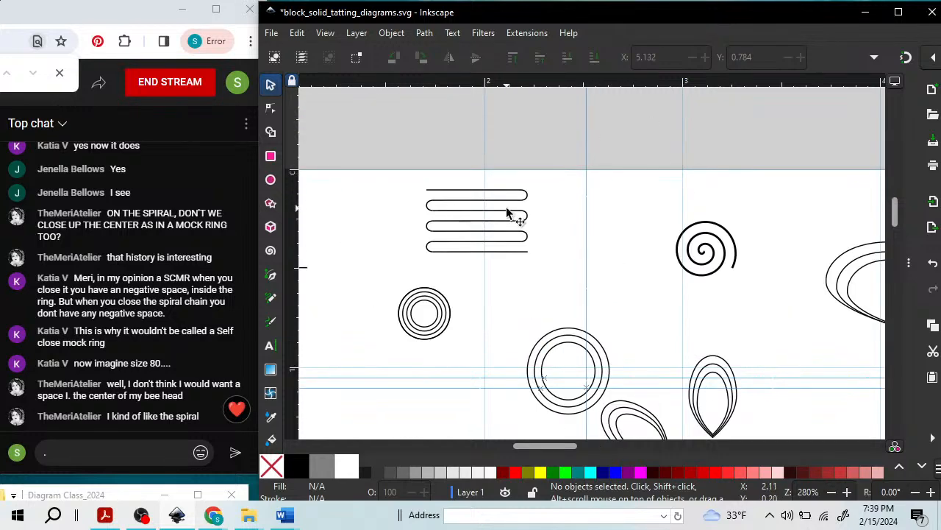
drag(506, 207, 427, 205)
Delete the object near the page's left edge at X 0.168, Y 0.850.
drag(533, 447, 509, 446)
drag(432, 216, 384, 352)
key(Delete)
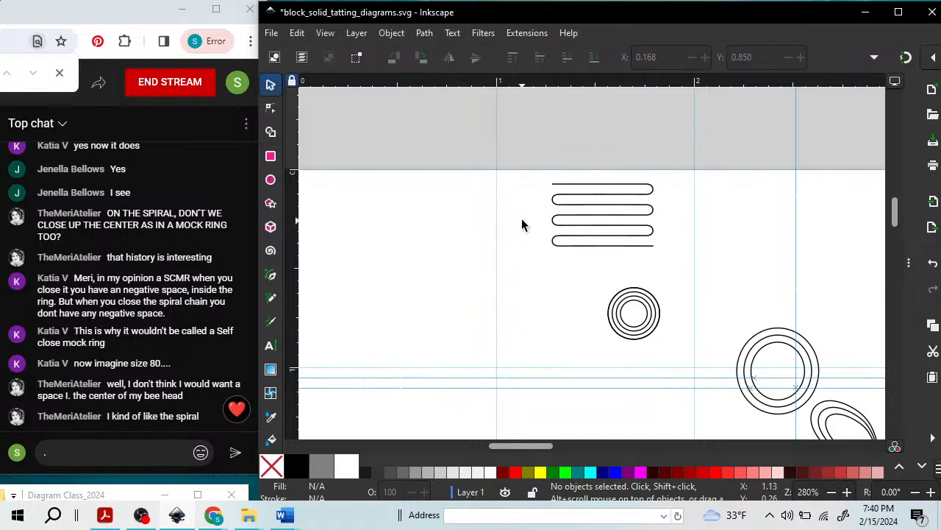
Place the serpentine line diagram at X 1.295, Y 0.046, and deselect it.
drag(600, 201, 608, 191)
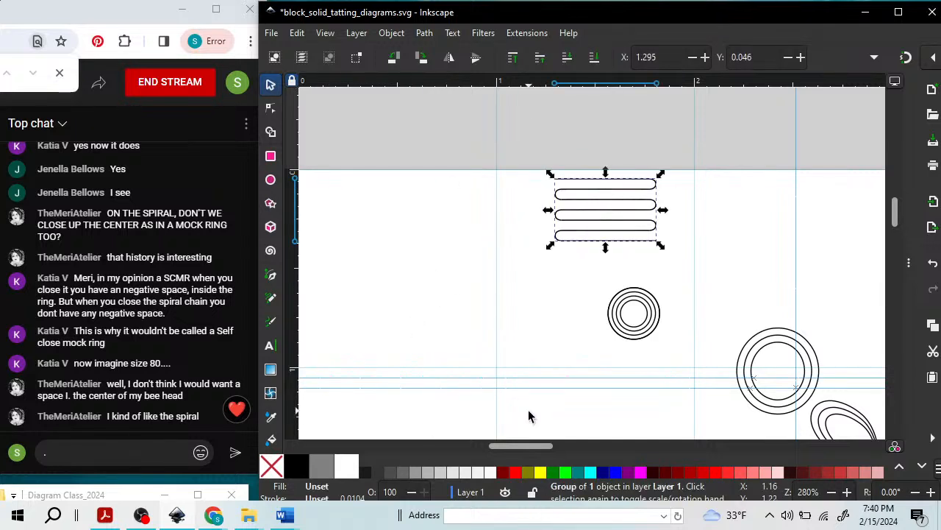
drag(518, 446, 513, 445)
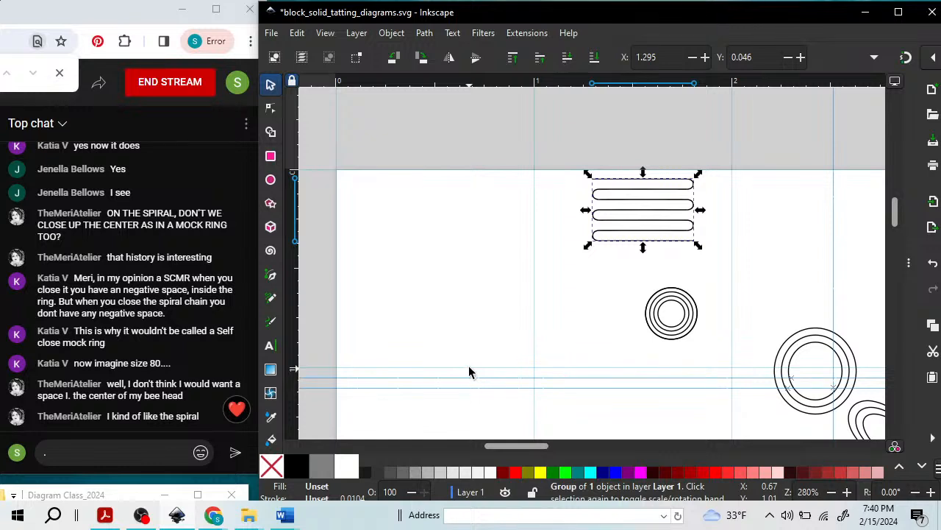
click(474, 287)
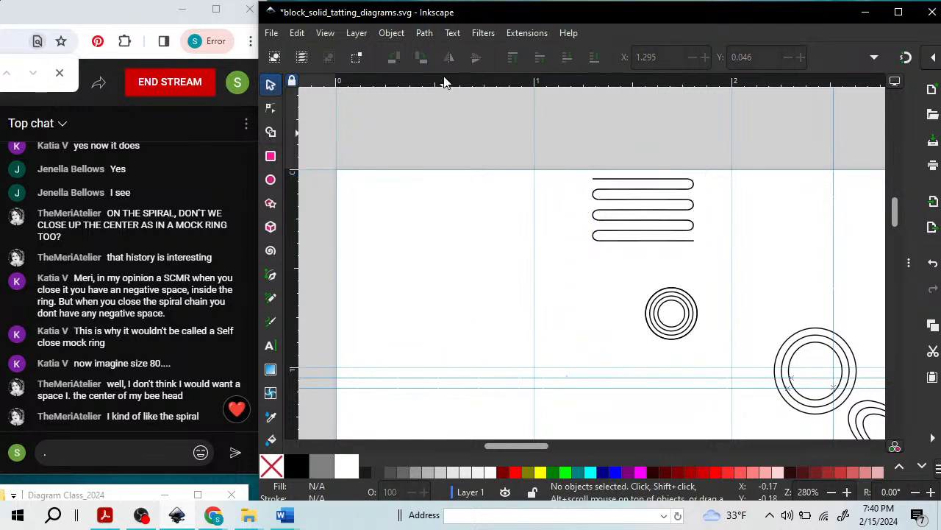
Draw an open Pen path left of the serpentine: a horizontal line to the 1 in guide and a vertical segment about 0.13 in down.
mouse_move(443, 82)
mouse_down()
mouse_move(447, 169)
mouse_move(449, 84)
mouse_up()
click(271, 275)
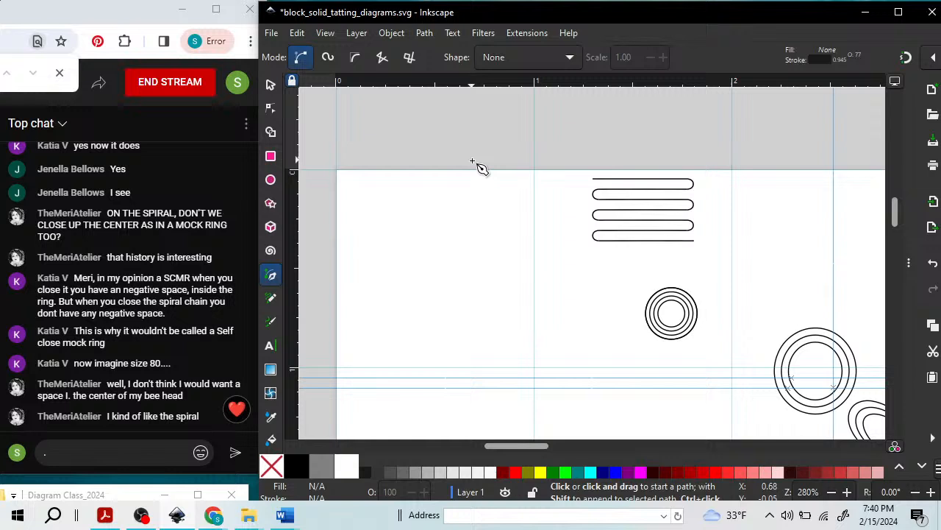
click(429, 214)
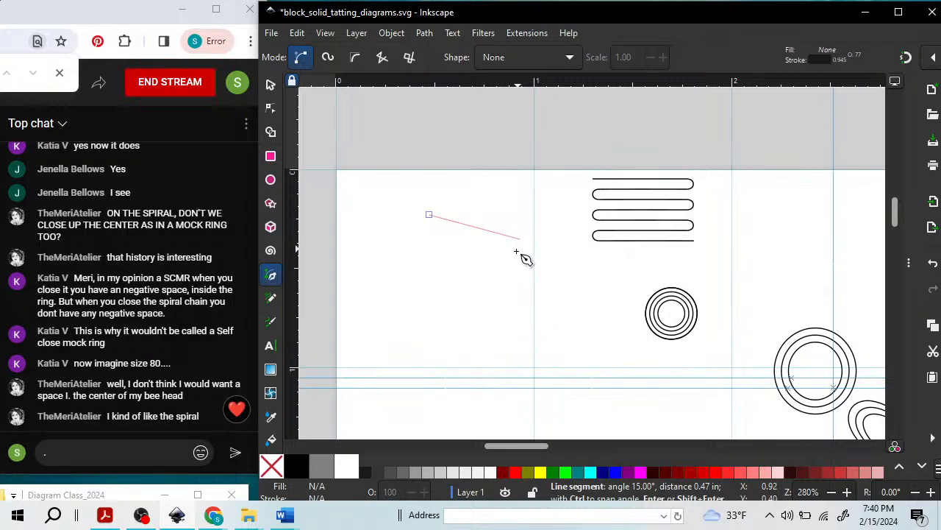
click(534, 215)
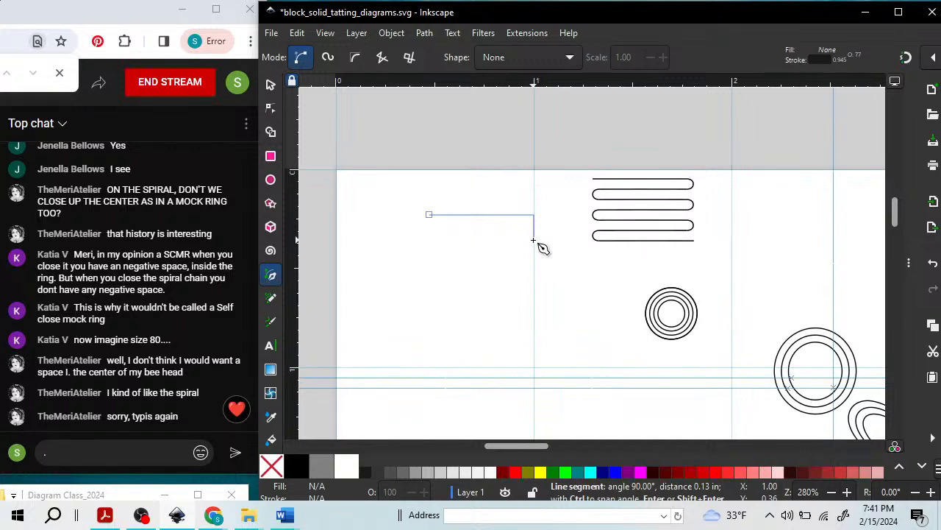
click(534, 239)
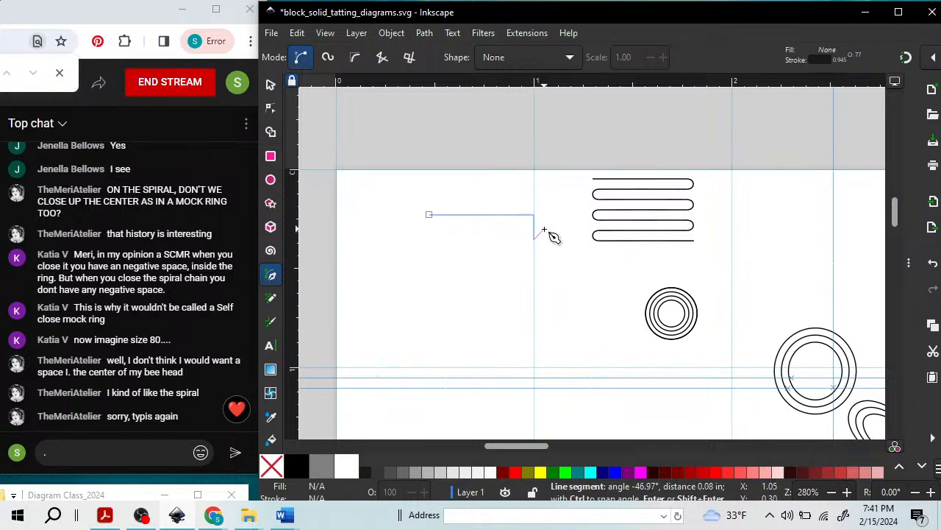
key(Return)
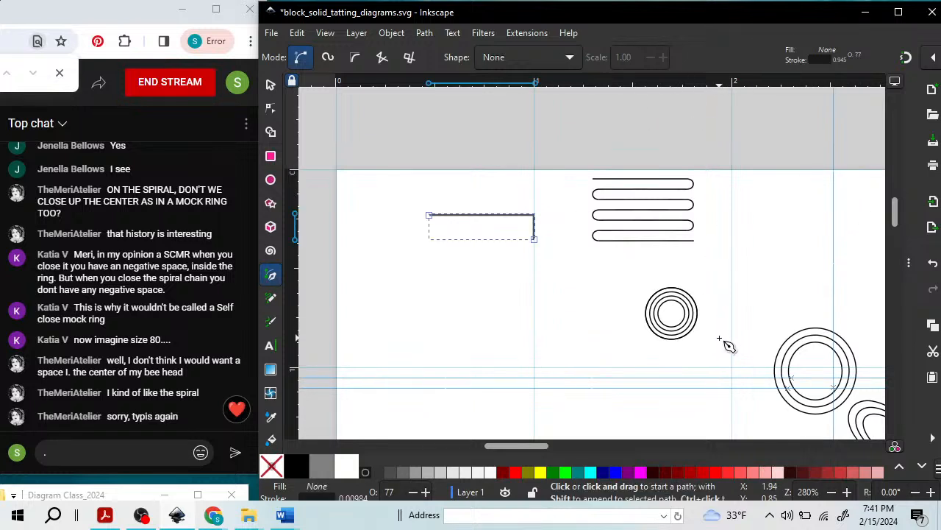
Open the L-shaped Pen path left of the serpentine diagram for node editing.
key(plus)
key(plus)
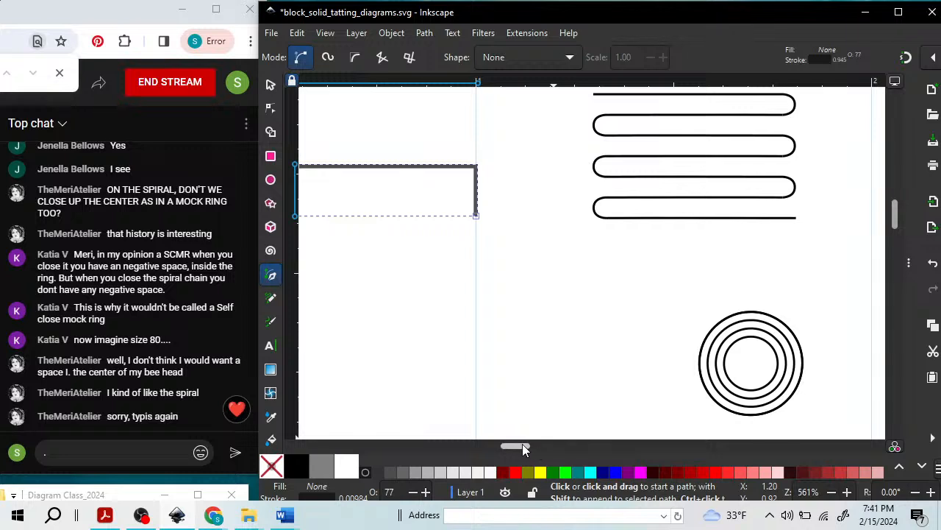
drag(523, 445, 516, 446)
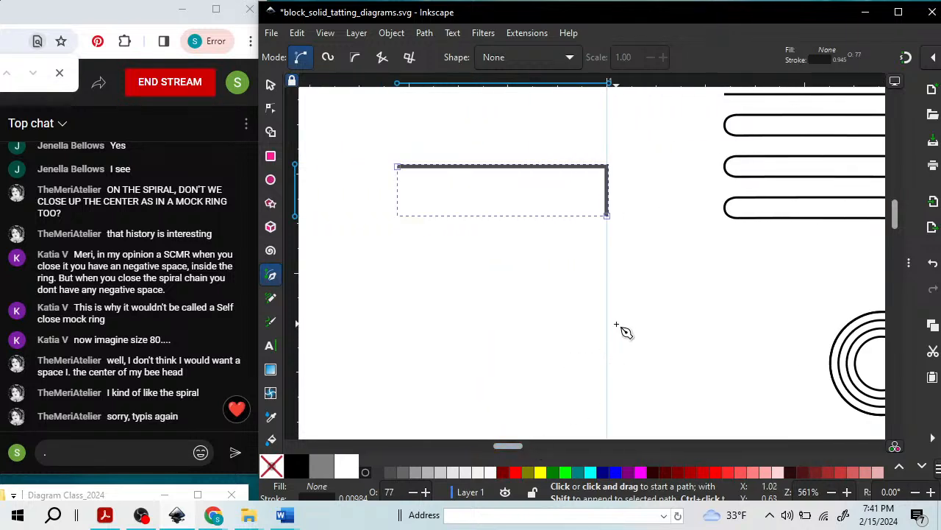
click(271, 107)
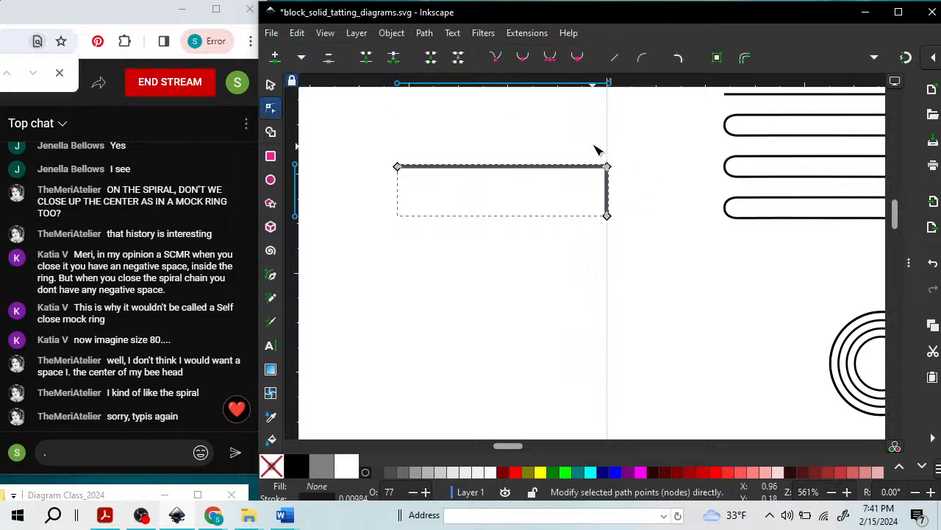
Try to insert a midpoint node in the path's short vertical segment and adjust its position.
drag(592, 144, 643, 240)
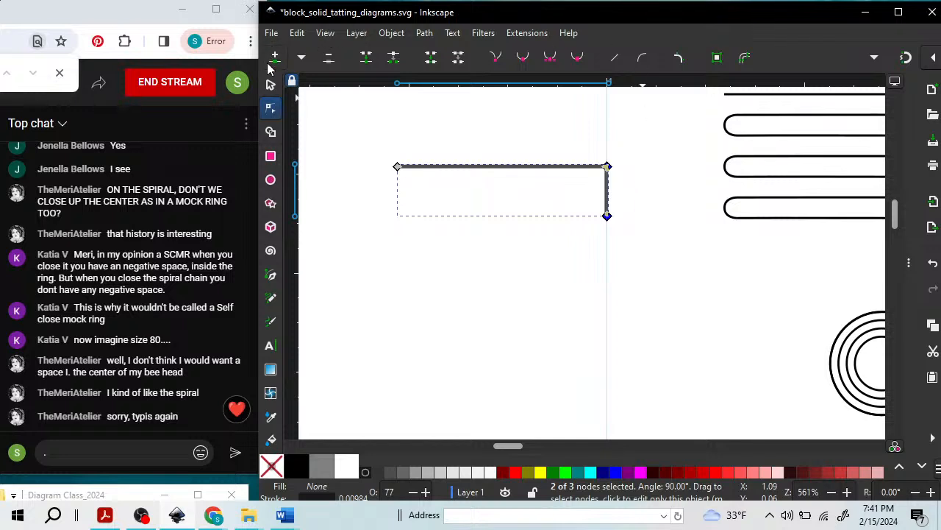
click(276, 58)
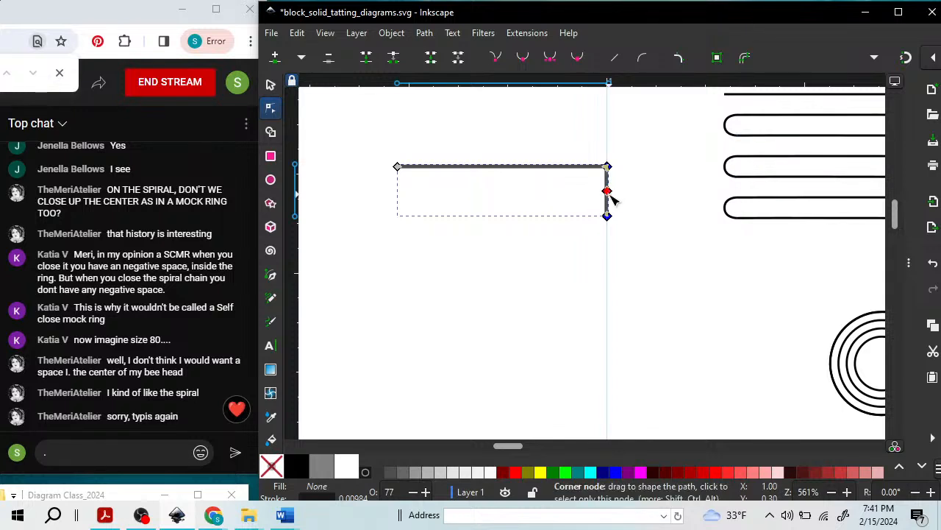
mouse_move(610, 196)
mouse_down()
mouse_move(620, 194)
mouse_move(610, 196)
mouse_up()
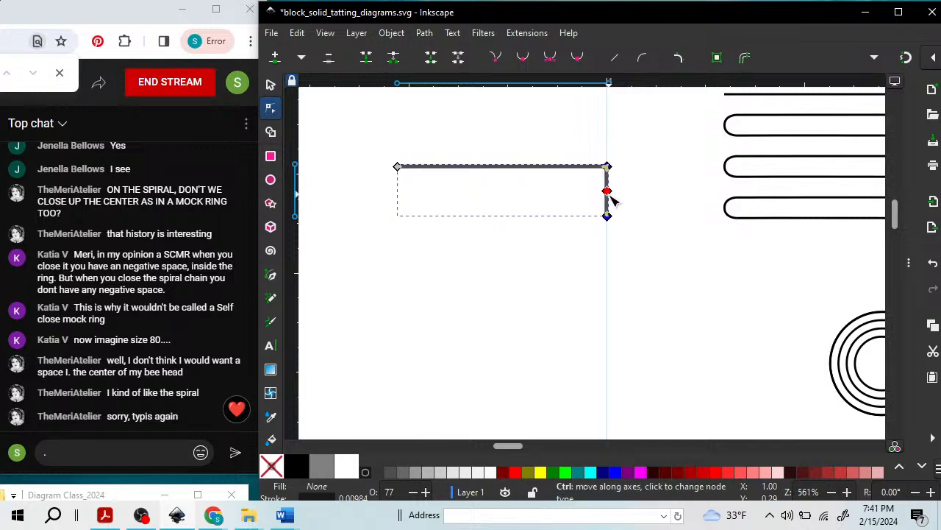
key(ctrl+z)
key(ctrl+z)
click(663, 187)
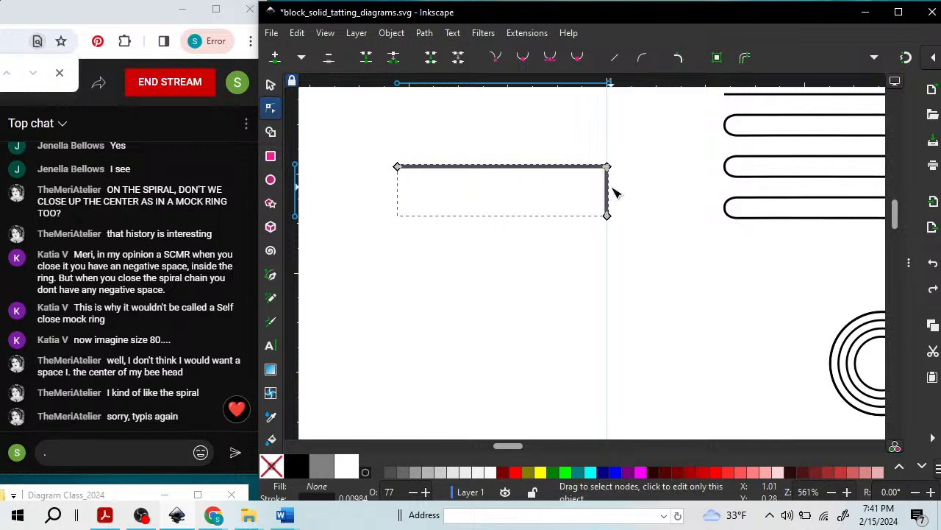
Insert a node midway along the short vertical segment and move it about 0.04 in to the right.
click(607, 215)
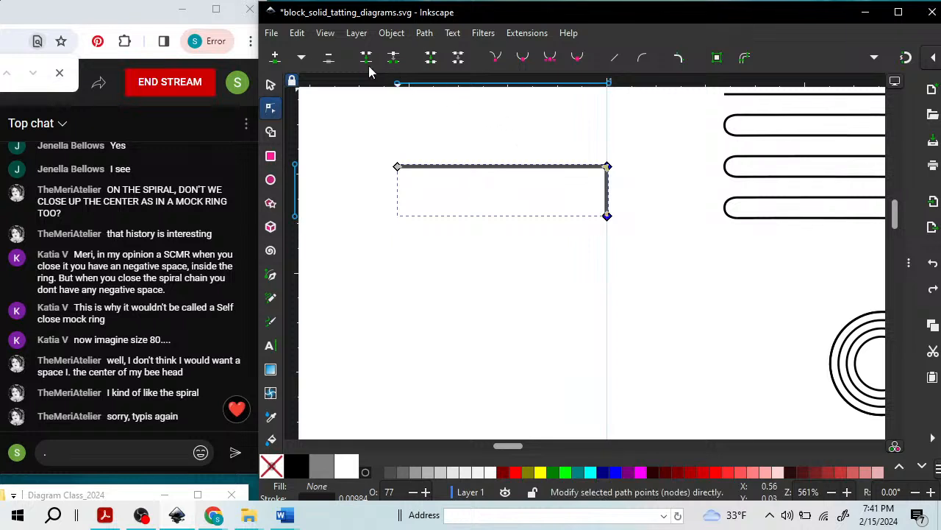
click(276, 57)
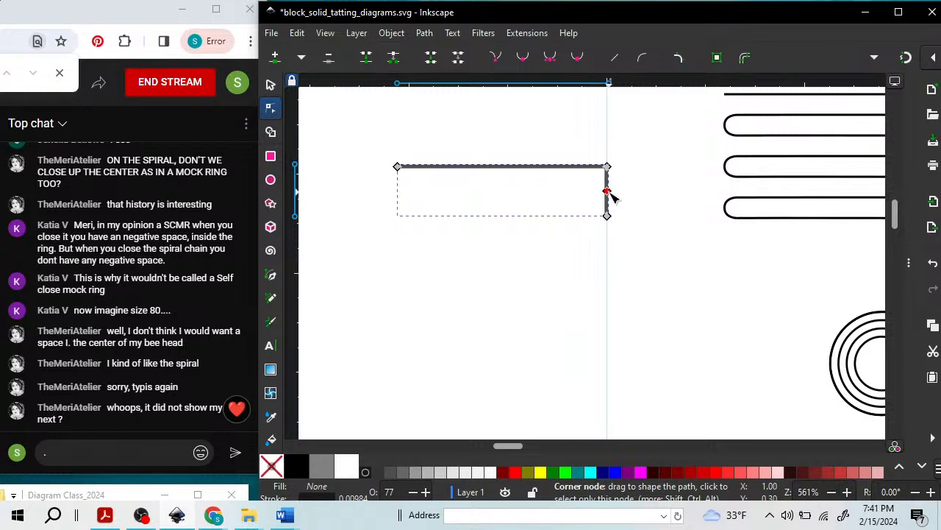
drag(612, 195, 628, 198)
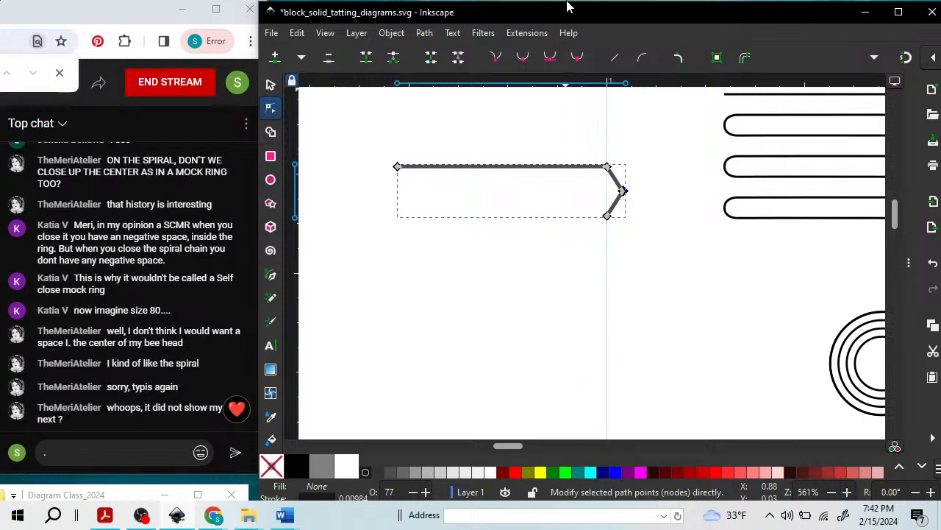
Make the inserted node symmetric and lengthen its handles to round the end turn, leaving the path deselected.
click(524, 59)
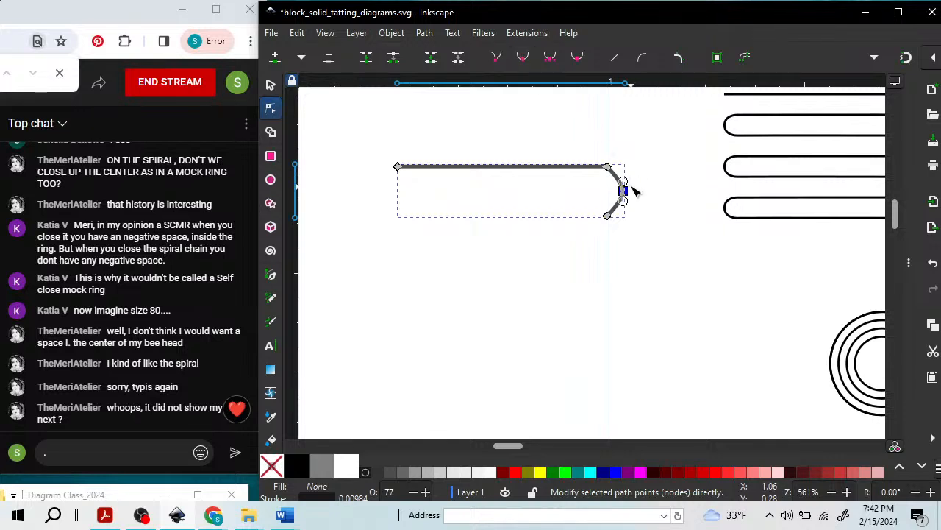
drag(623, 182, 635, 135)
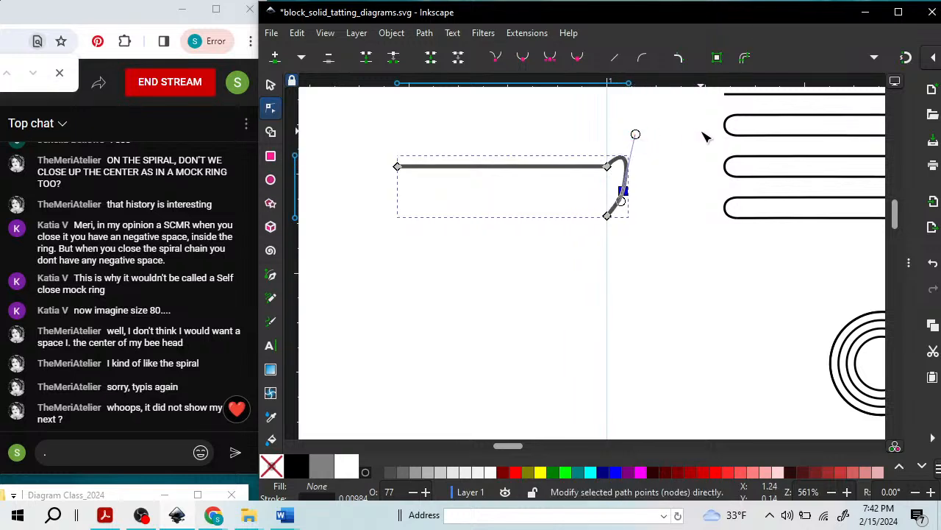
key(ctrl+z)
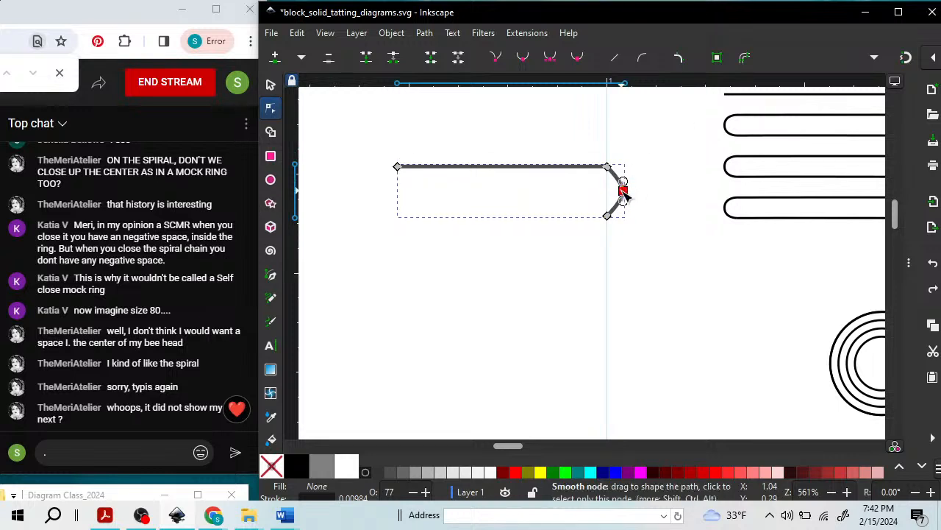
click(548, 59)
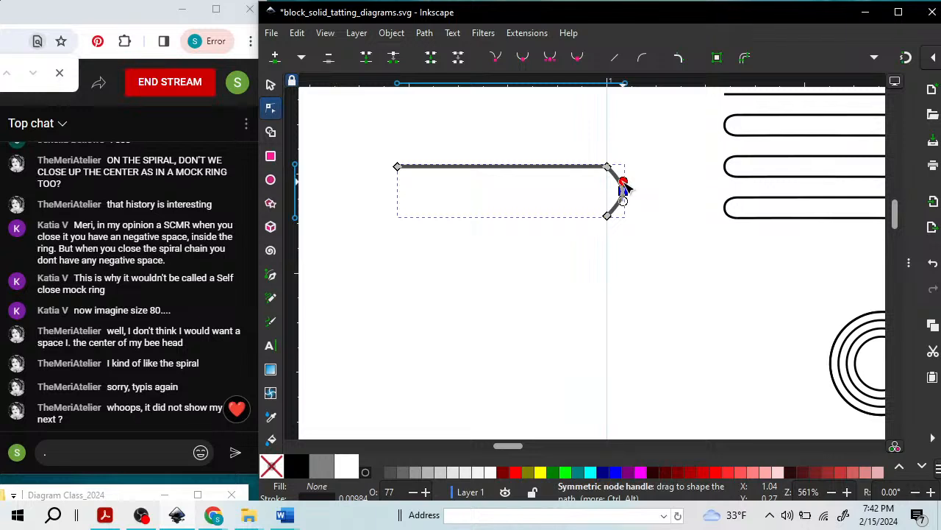
drag(623, 181, 624, 168)
click(662, 153)
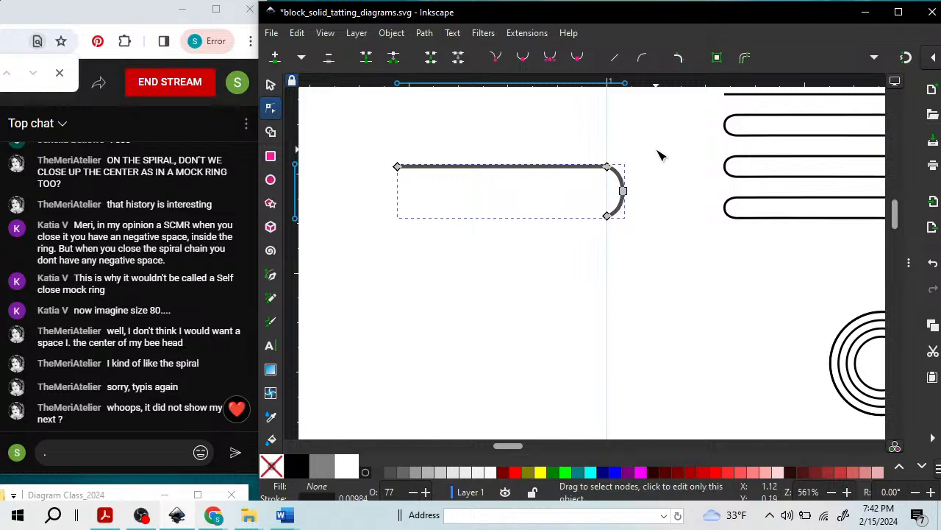
click(660, 155)
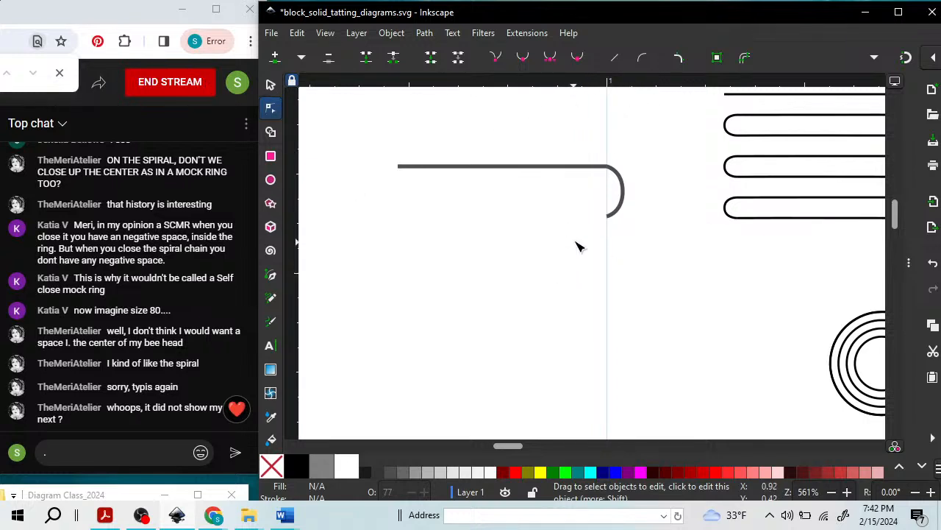
Try flipping the rounded row path horizontally and moving it slightly up and to the left.
click(270, 85)
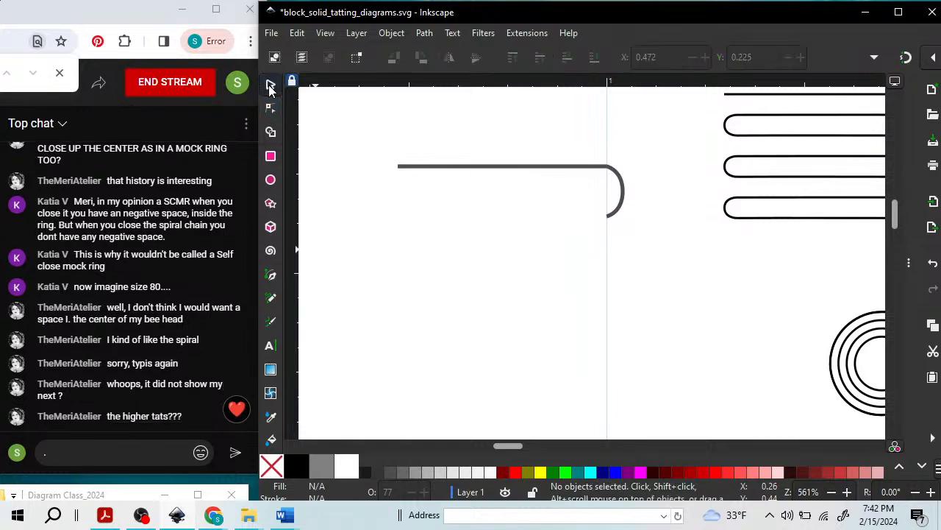
click(514, 170)
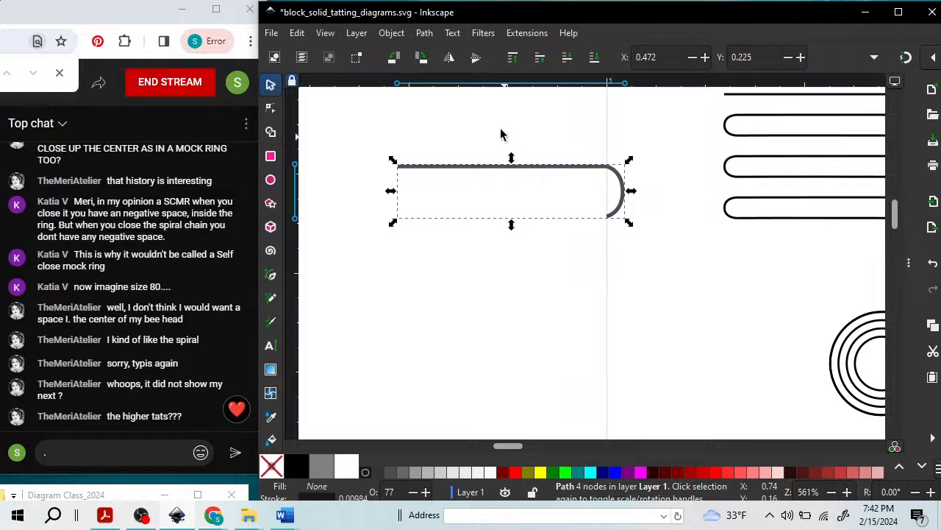
click(448, 59)
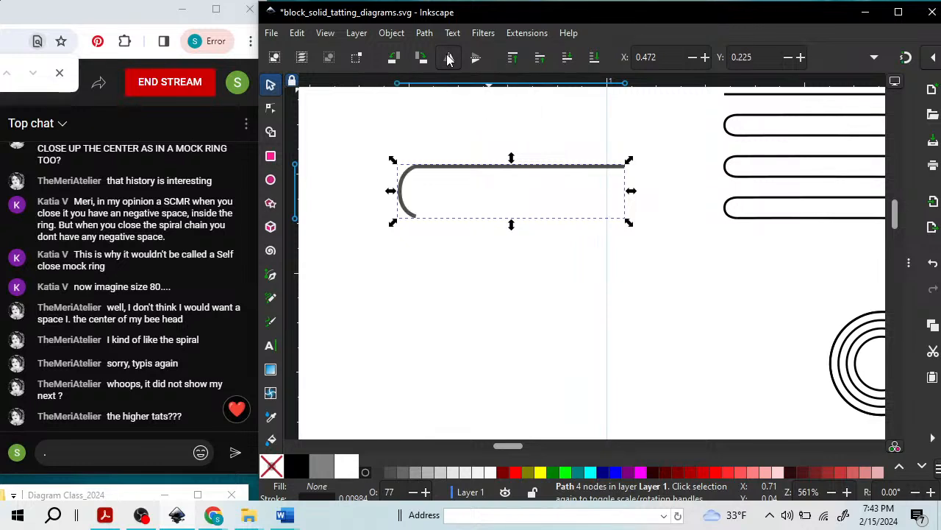
drag(492, 169, 480, 149)
key(ctrl+z)
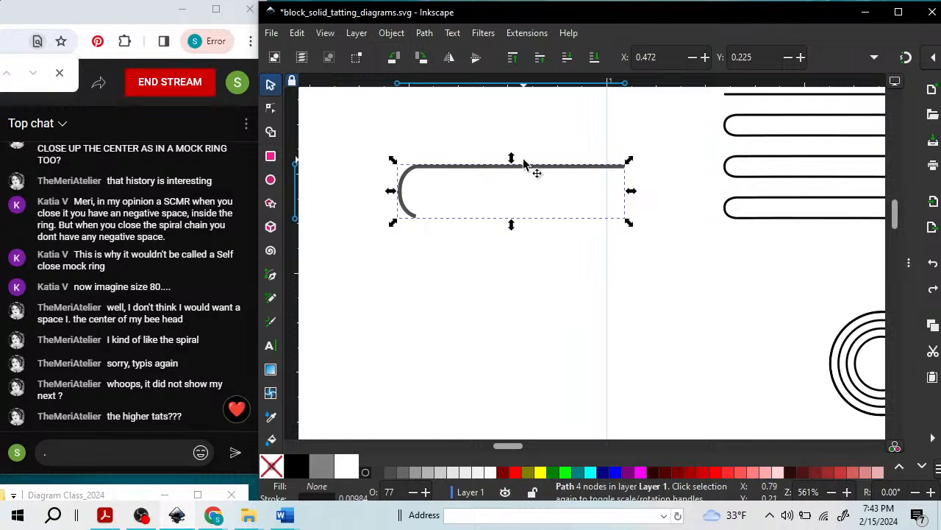
key(ctrl+z)
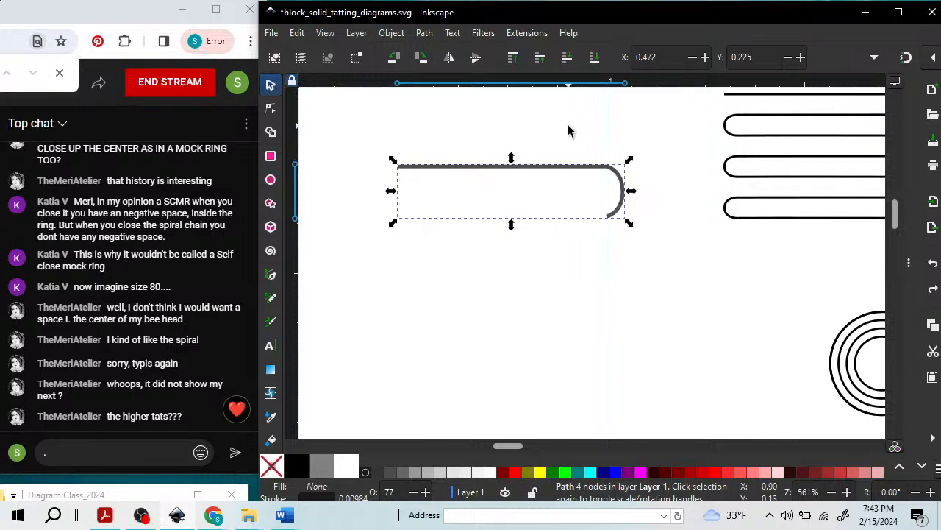
Duplicate the row path, flip the copy horizontally, and place it directly below the original at X 0.472, Y 0.350.
key(ctrl+d)
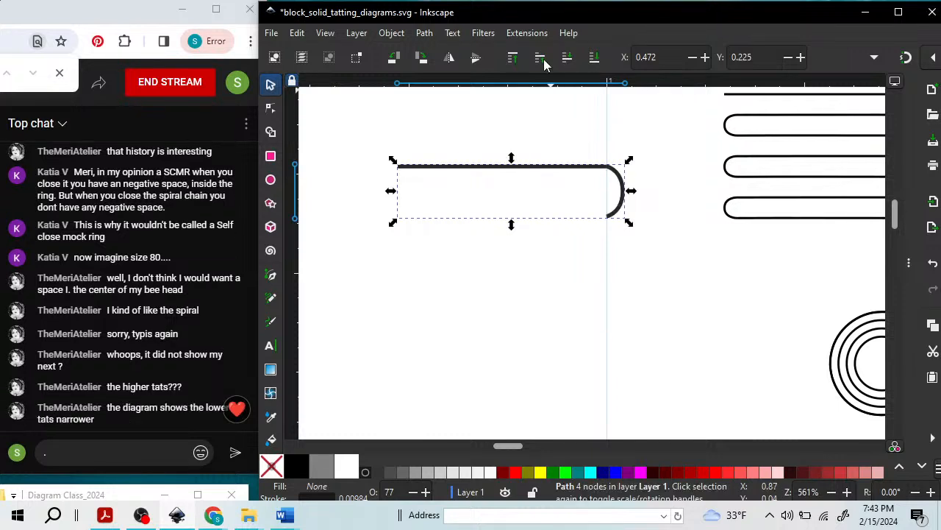
click(450, 58)
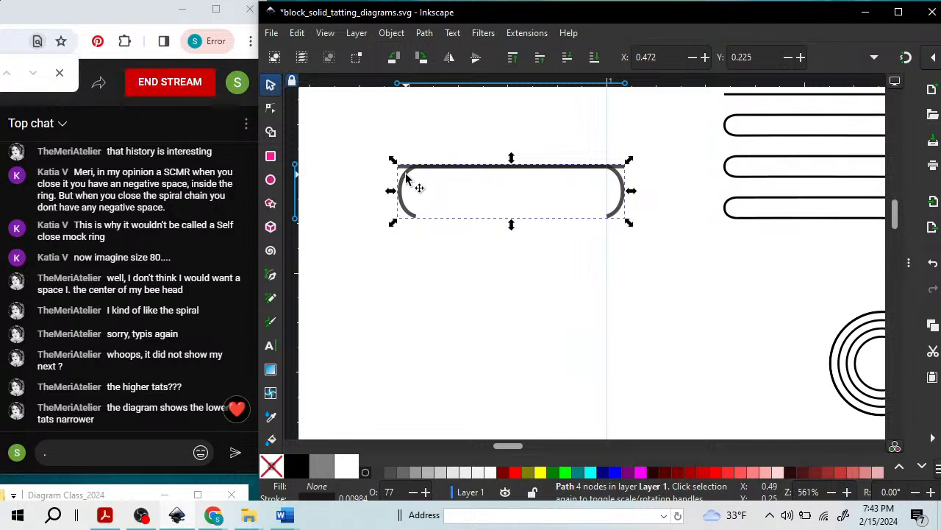
drag(406, 174, 399, 231)
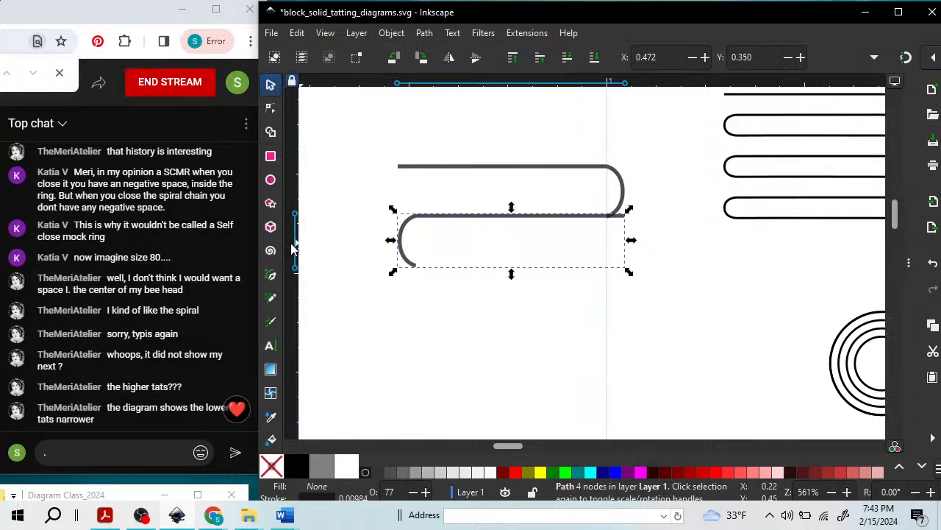
Add a vertical guide at the rows' left edge and shorten the lower row's right end to the 1 in guide.
drag(291, 249, 399, 256)
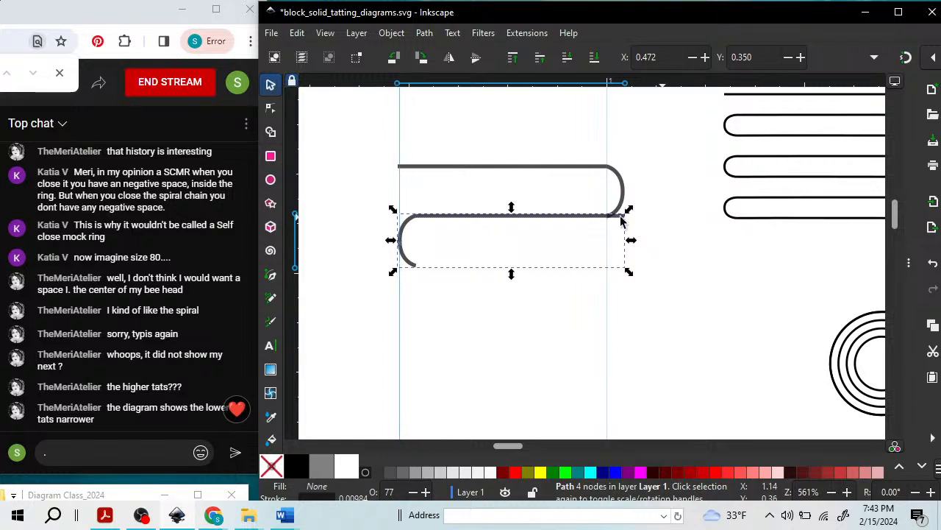
key(plus)
key(plus)
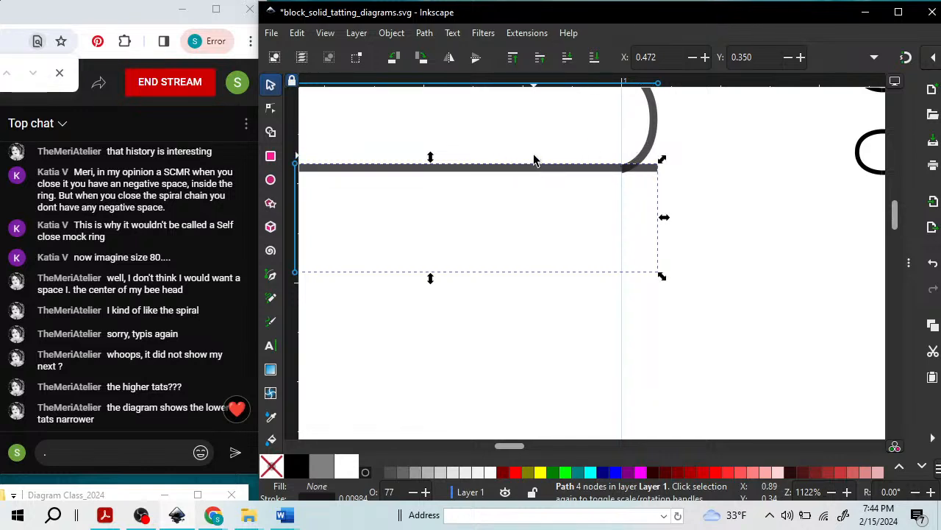
key(n)
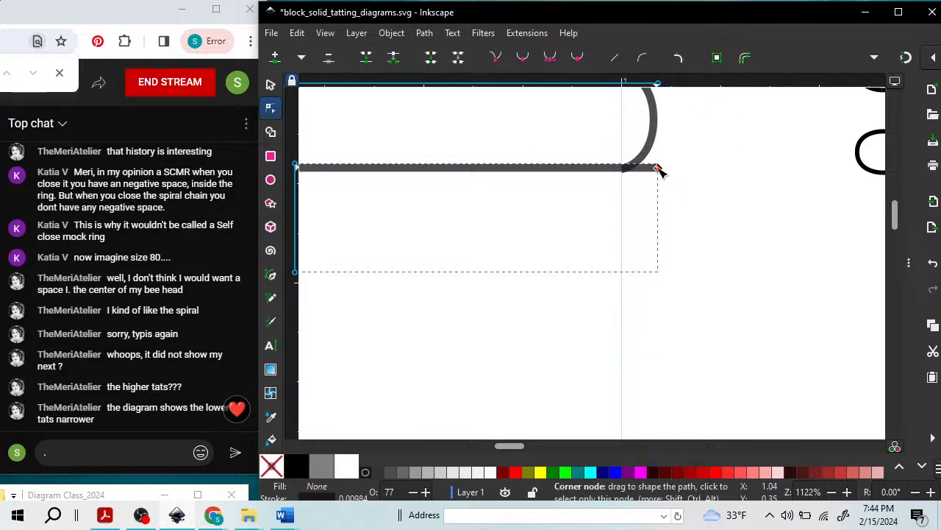
drag(659, 170, 622, 168)
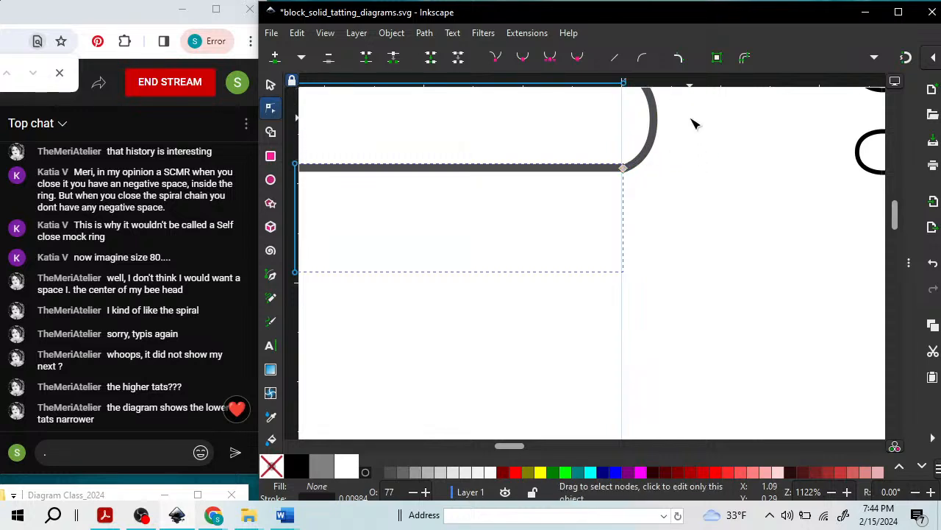
key(minus)
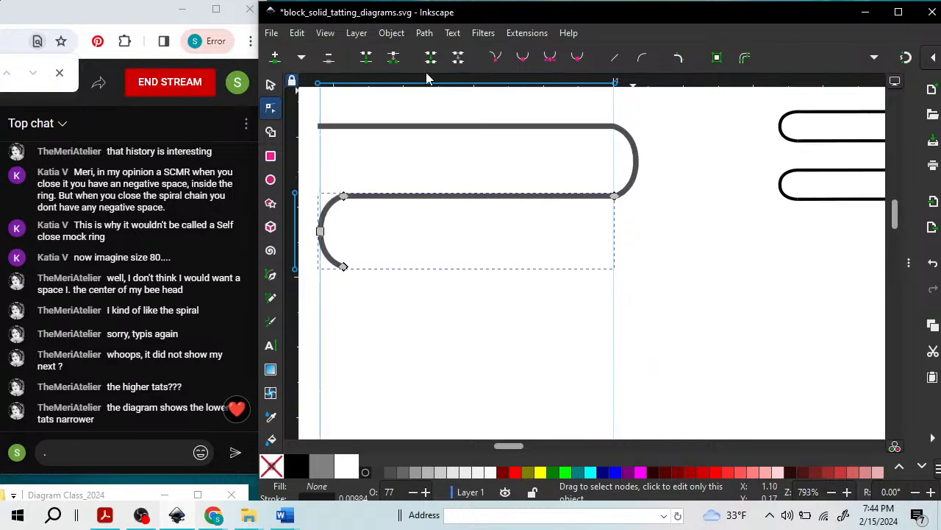
Give both row paths a round stroke cap and deselect them.
click(271, 87)
drag(309, 105, 652, 293)
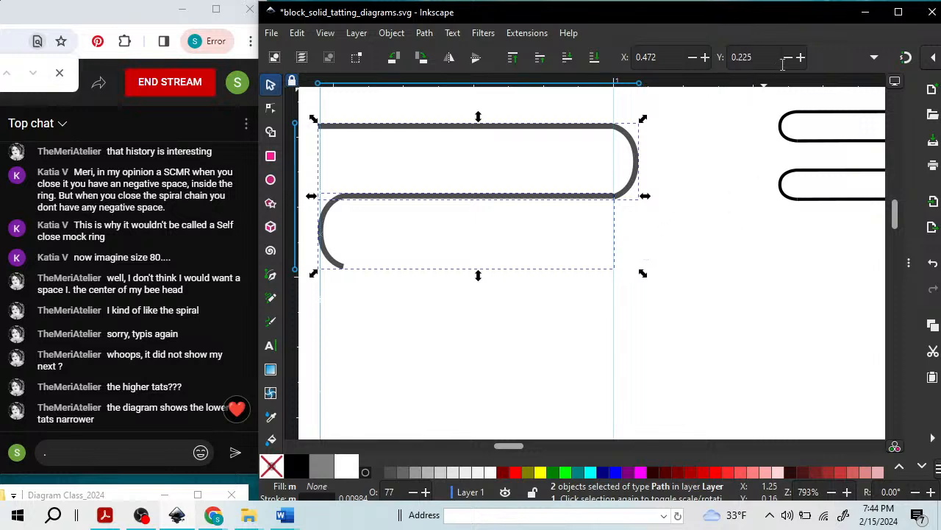
drag(792, 30, 723, 26)
drag(843, 263, 678, 302)
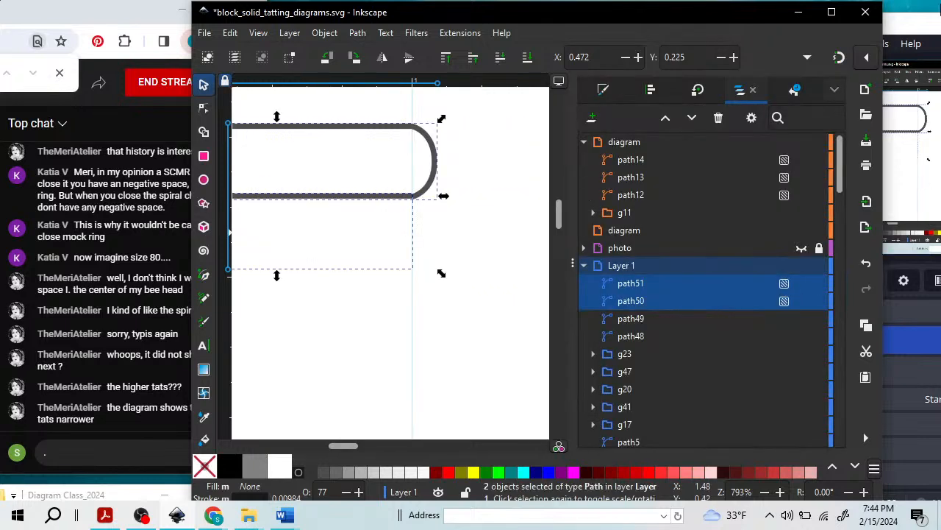
click(602, 90)
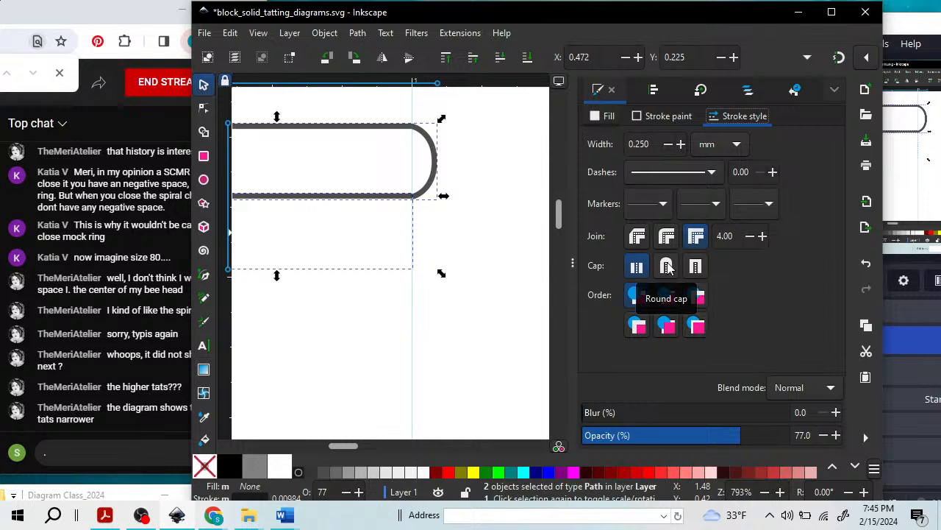
key(plus)
key(plus)
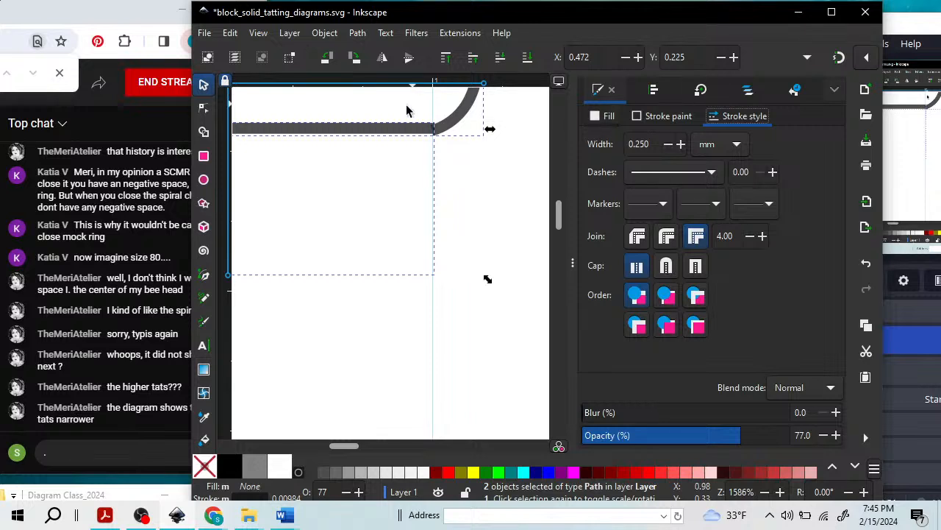
click(667, 269)
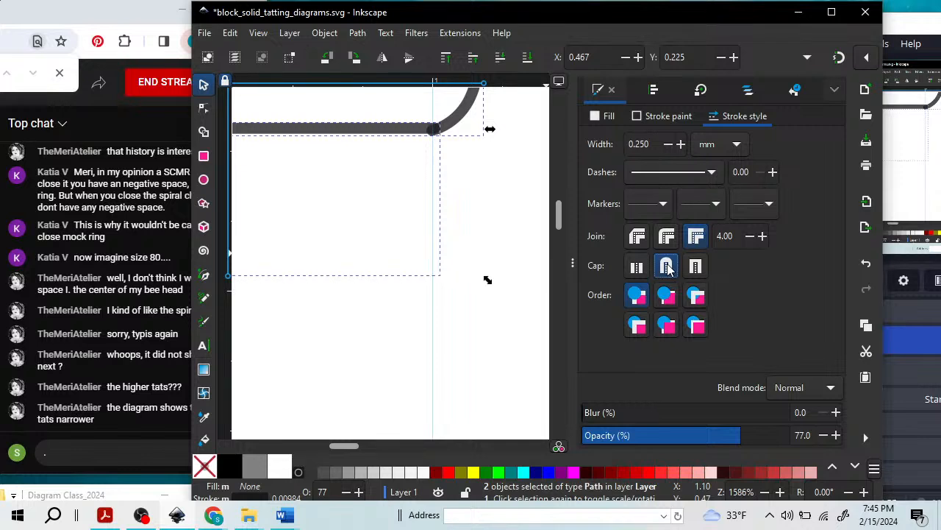
click(459, 179)
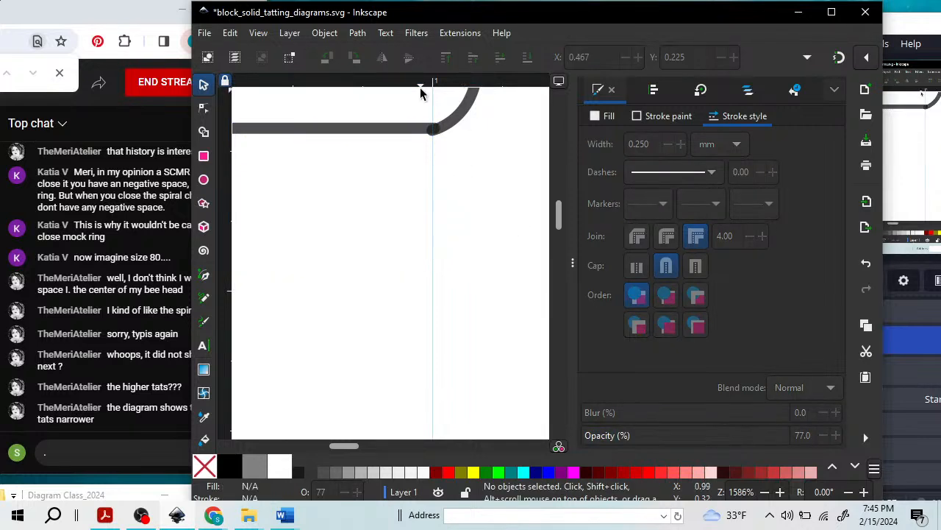
Nudge the lower row path slightly down to Y 0.351.
click(411, 133)
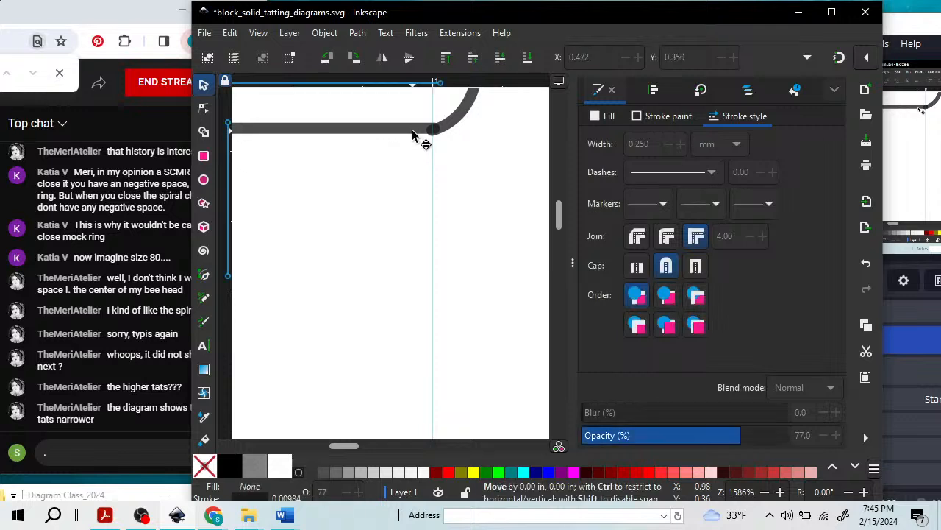
drag(414, 133, 415, 134)
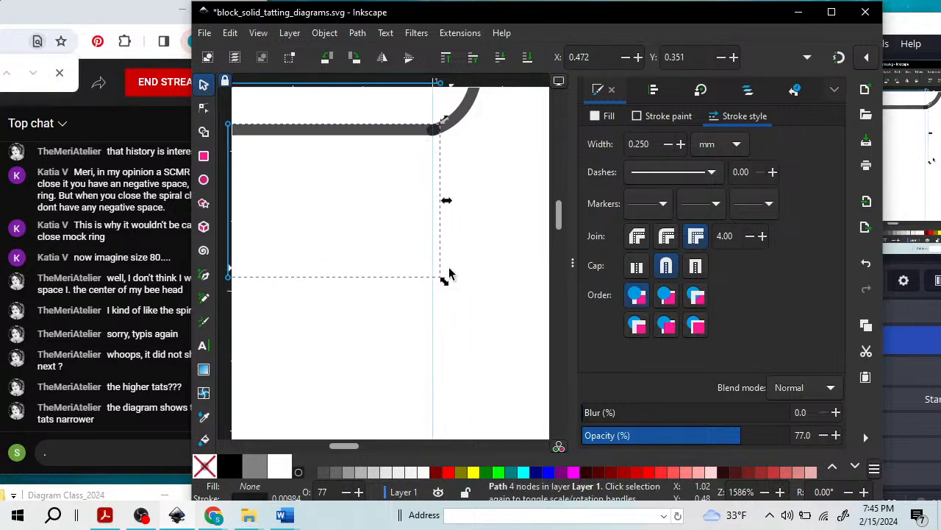
ctrl+scroll(469, 272, down, 5)
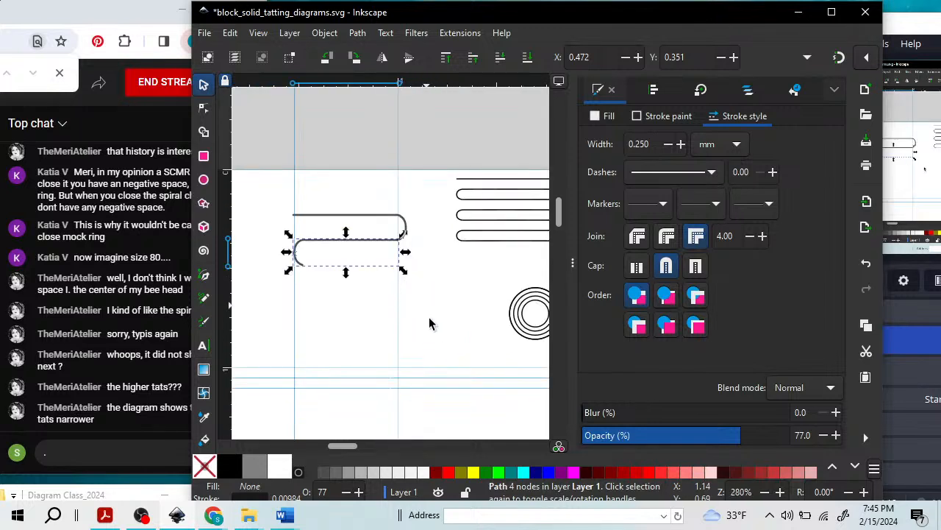
Duplicate the lower row path, flip the copy horizontally in place, and deselect it.
click(299, 268)
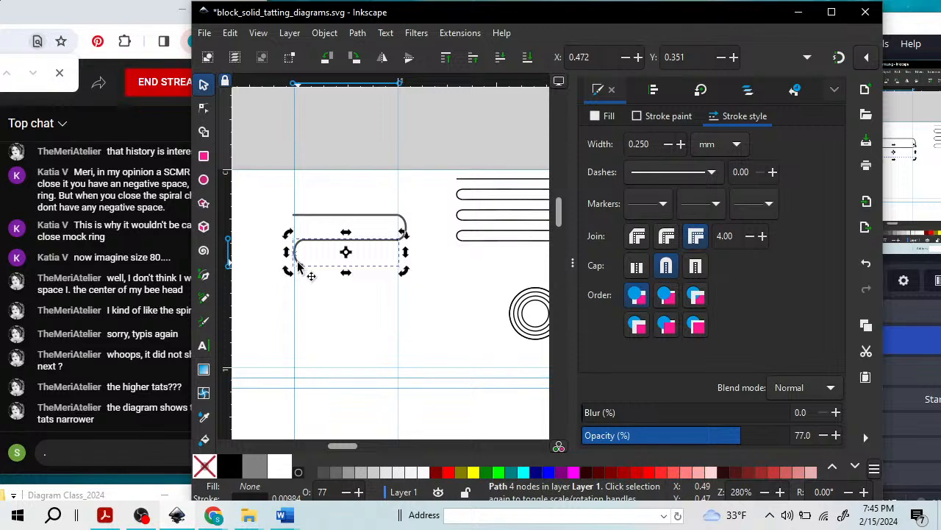
click(299, 268)
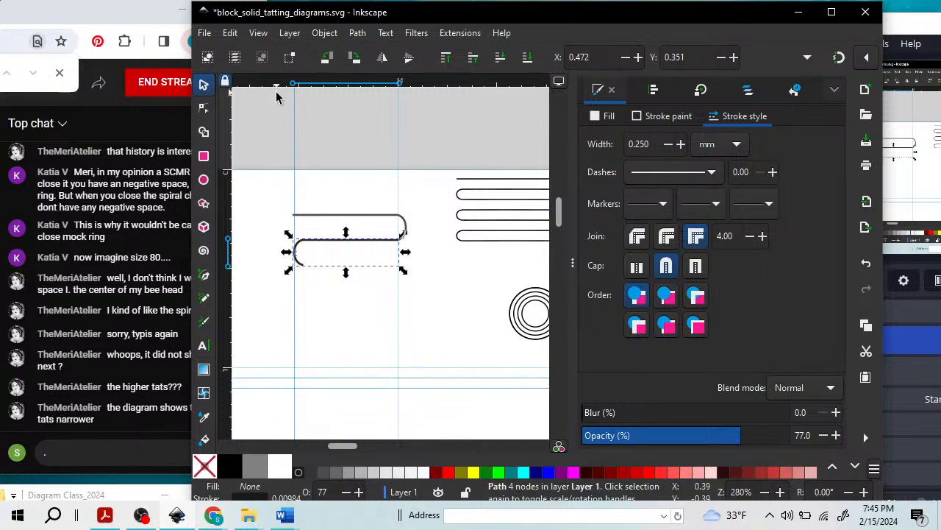
click(383, 59)
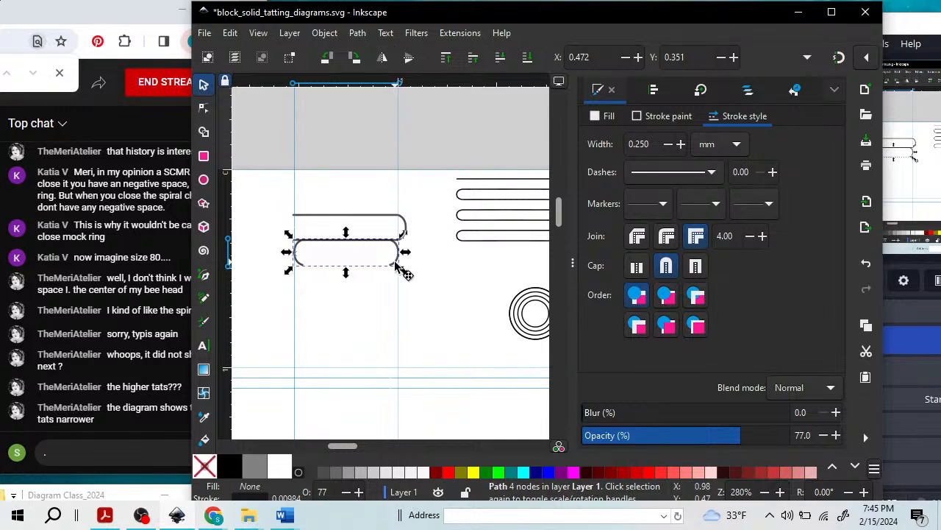
drag(395, 263, 420, 296)
key(Escape)
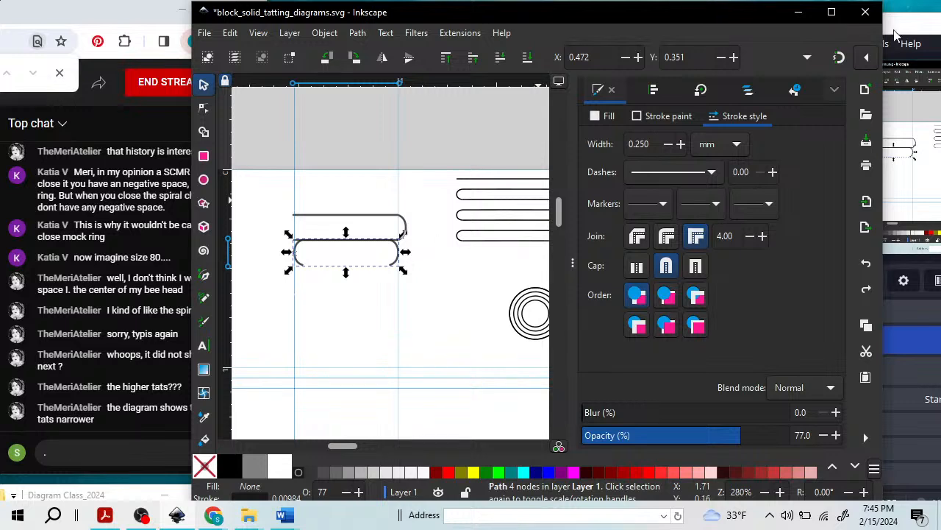
click(362, 321)
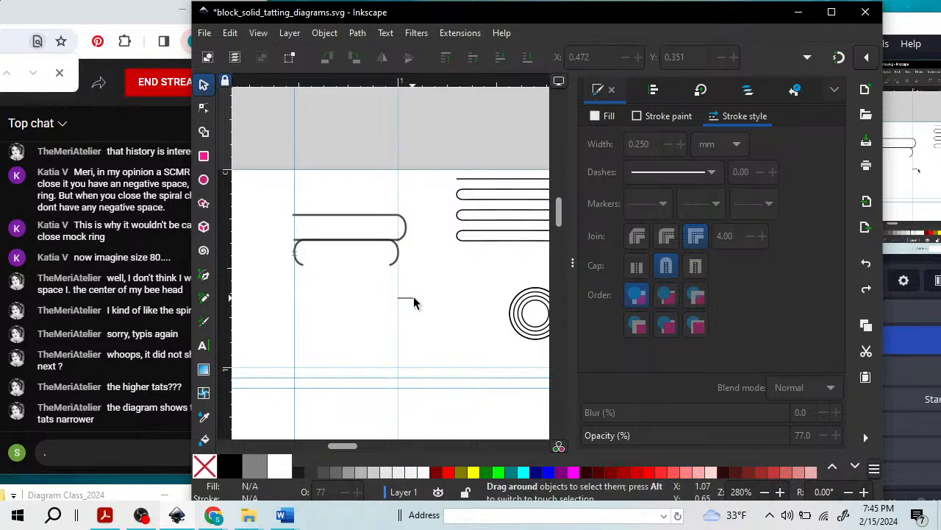
Add a vertical guide at the outer edge of the top row's rounded turn.
key(plus)
key(plus)
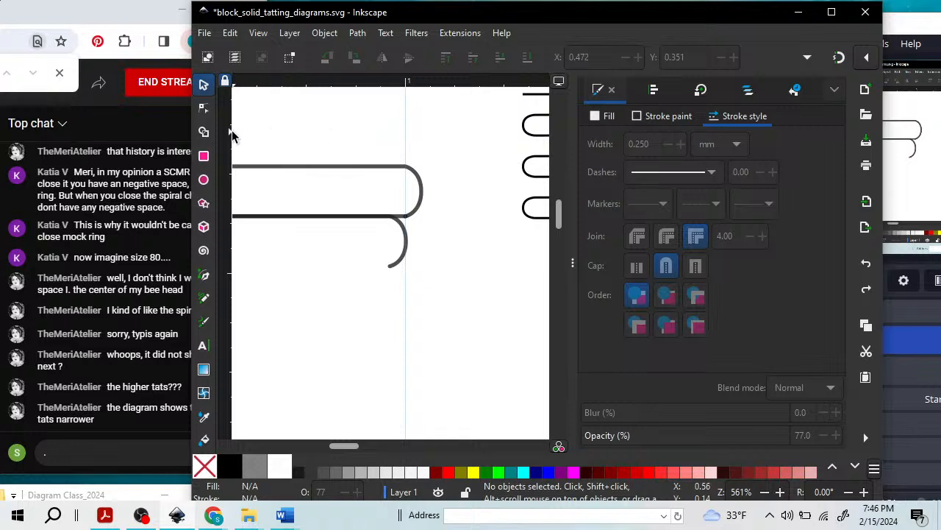
drag(226, 142, 423, 153)
right_click(423, 152)
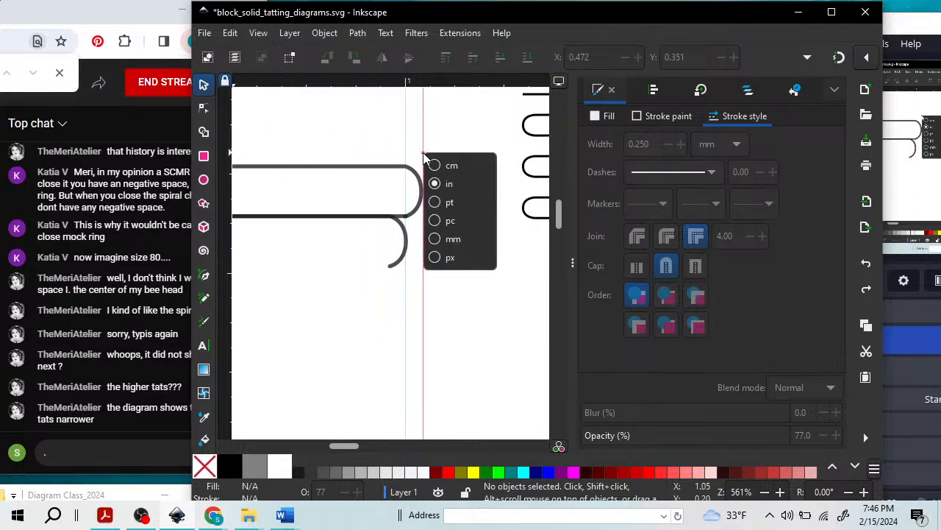
click(423, 152)
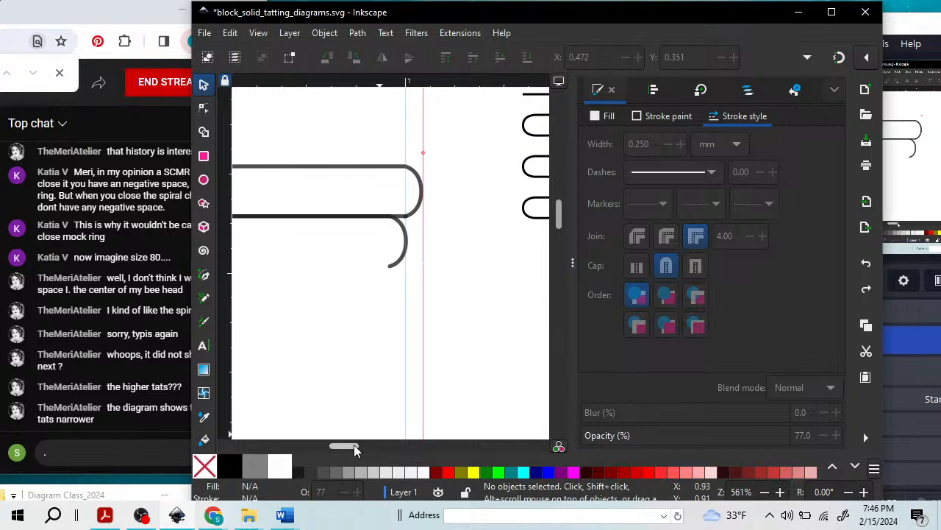
Place the flipped copy directly below the second row at X 0.516, Y 0.477, and move the new vertical guide away from the turns.
drag(354, 445, 349, 446)
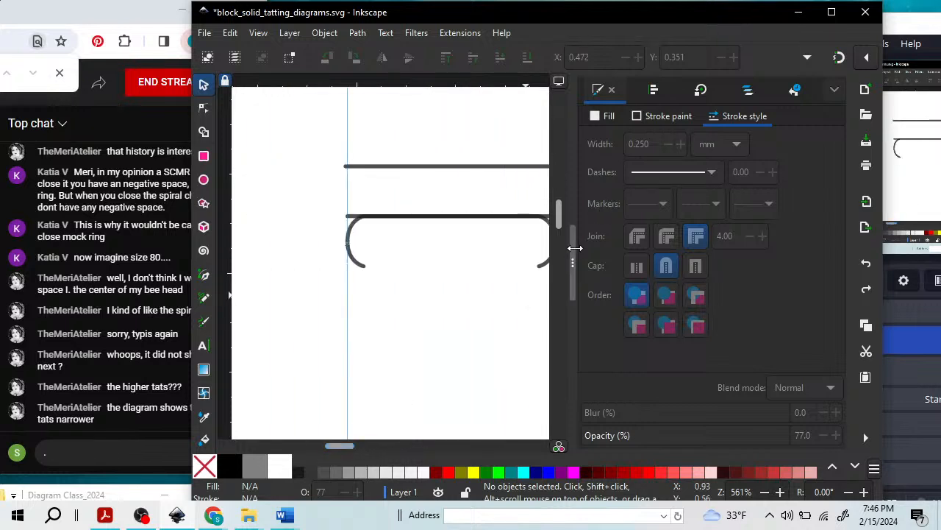
drag(573, 248, 938, 209)
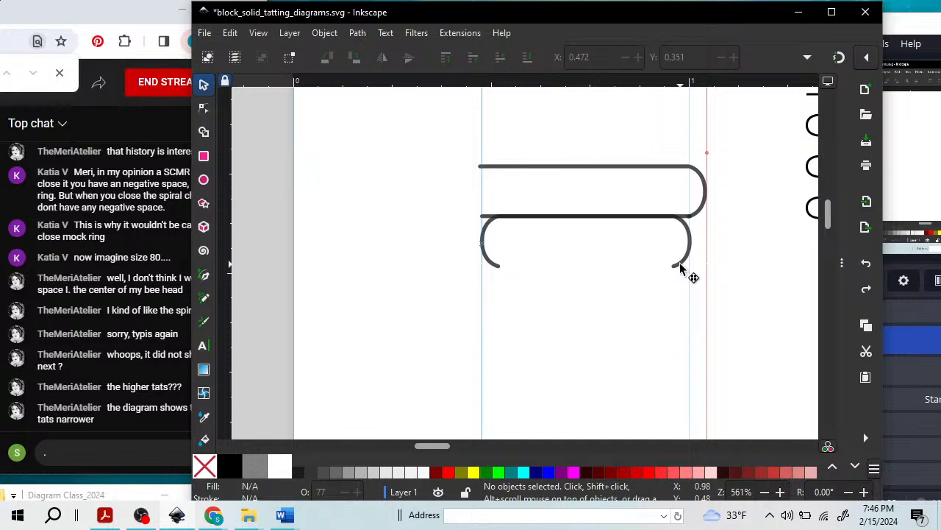
drag(680, 268, 700, 322)
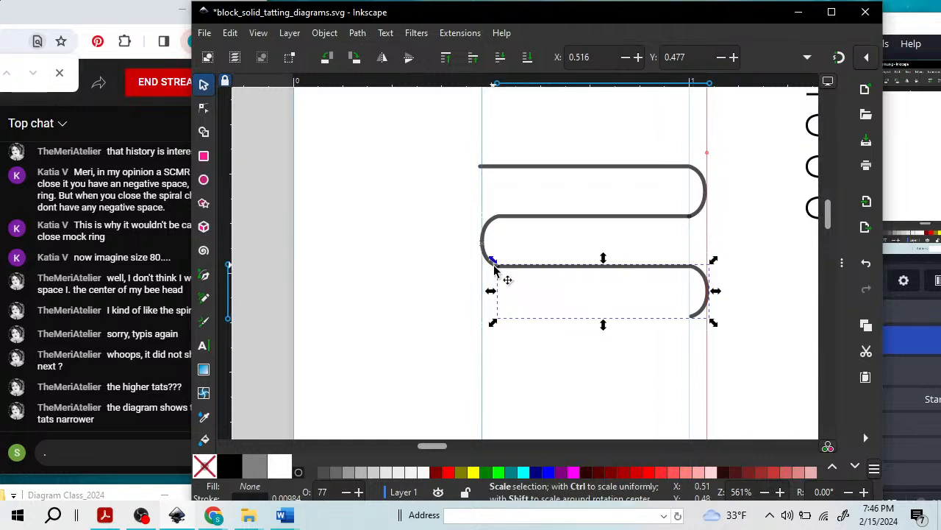
drag(707, 117, 442, 20)
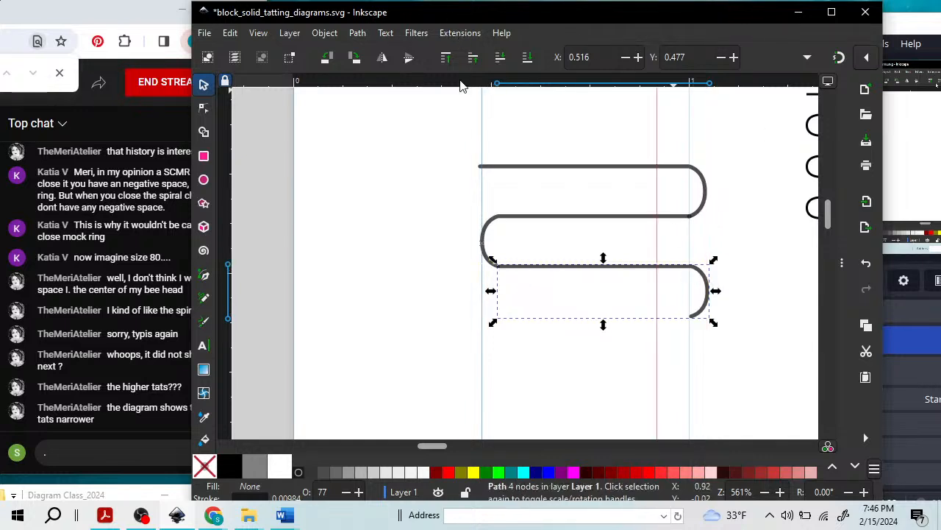
drag(461, 85, 461, 88)
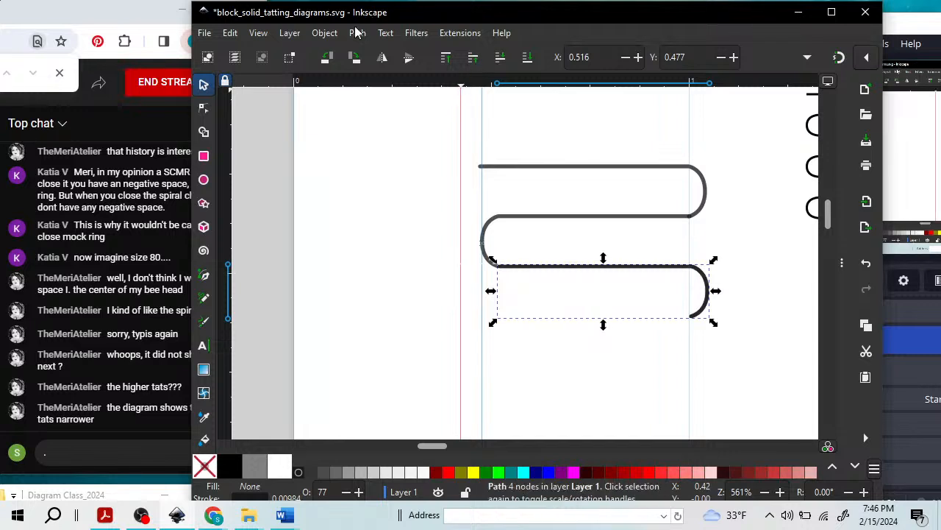
Duplicate the third row path, flip the copy horizontally, and place it directly below at X 0.476, Y 0.602.
click(382, 58)
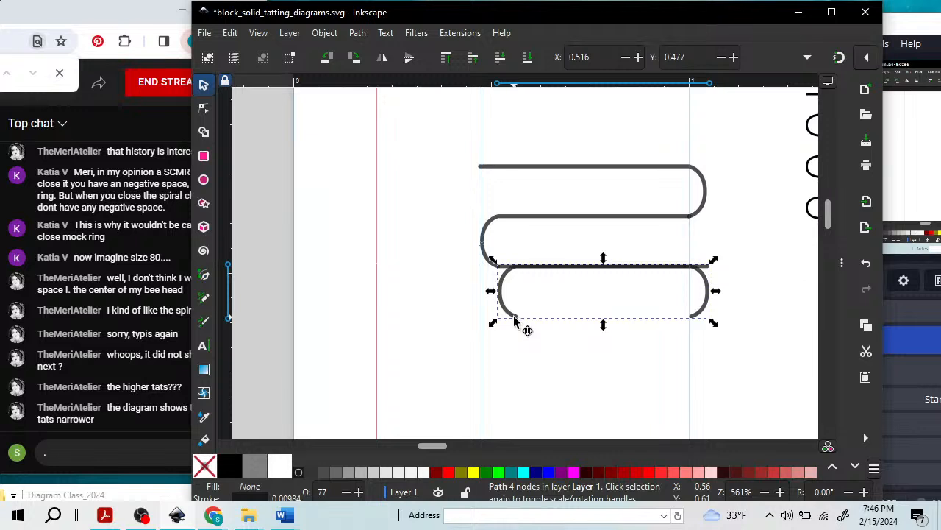
drag(515, 321, 506, 378)
key(Escape)
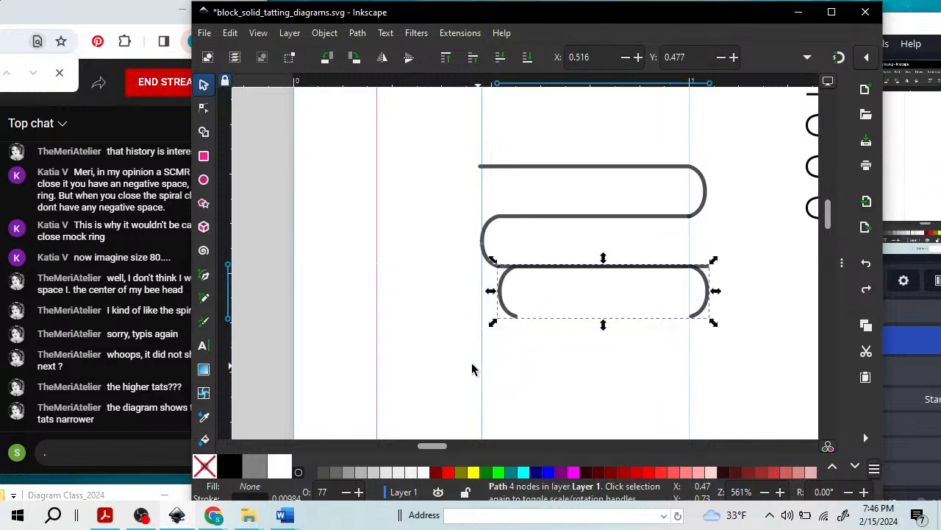
click(510, 317)
click(507, 316)
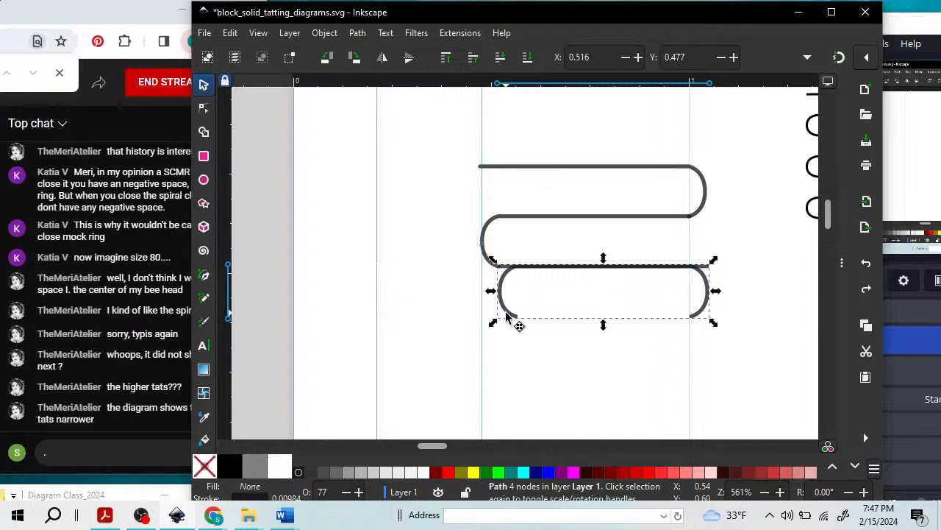
drag(506, 316, 493, 370)
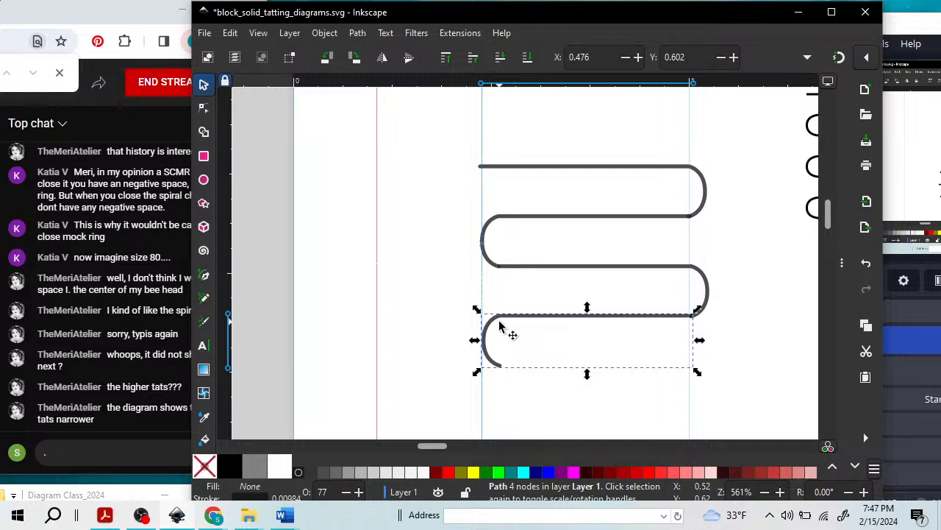
Delete the middle and end nodes of the bottom row's rounded turn, leaving only the straight segment.
key(n)
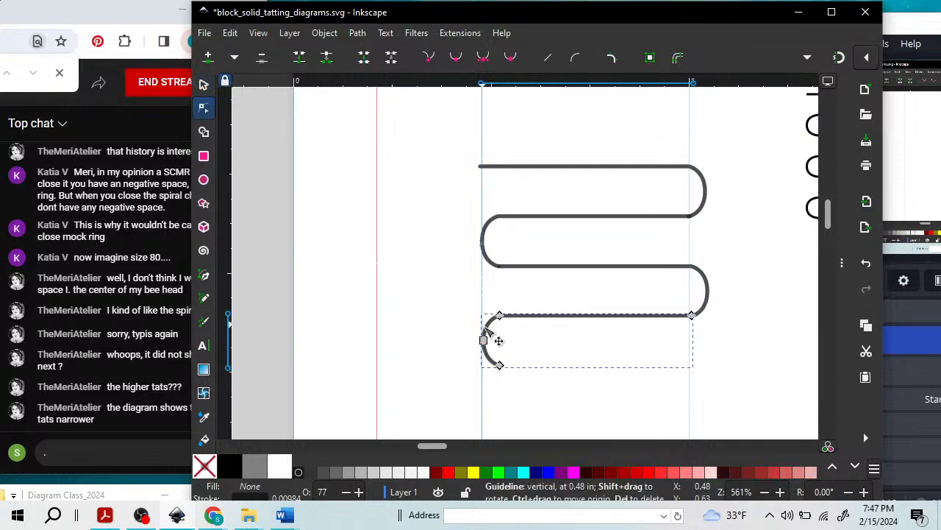
click(484, 339)
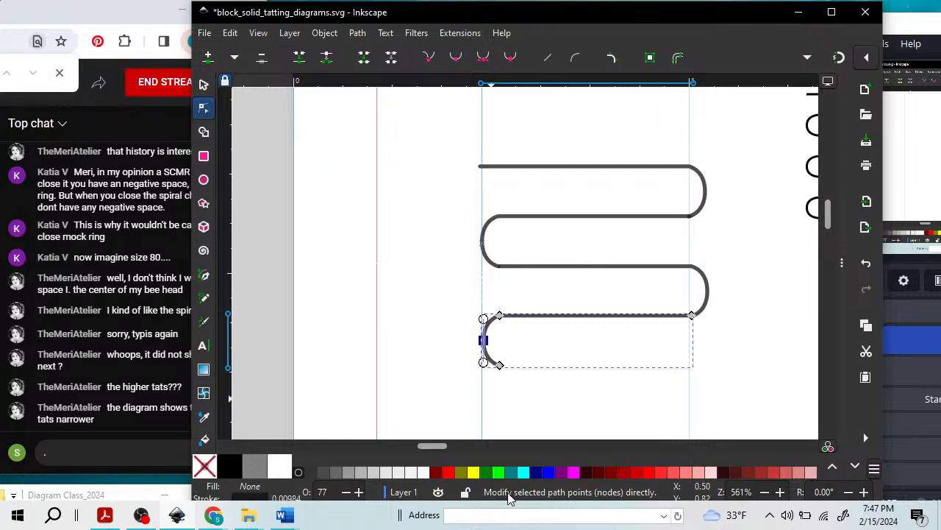
click(262, 59)
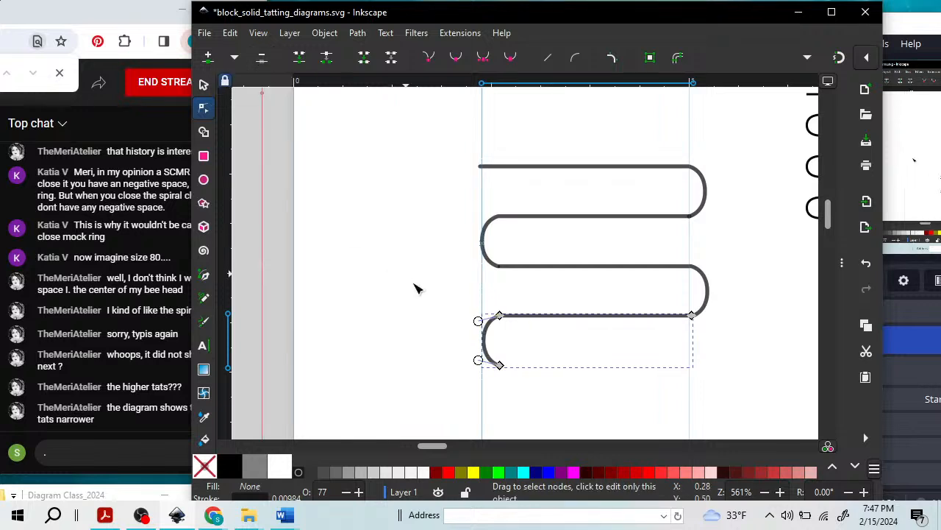
click(500, 365)
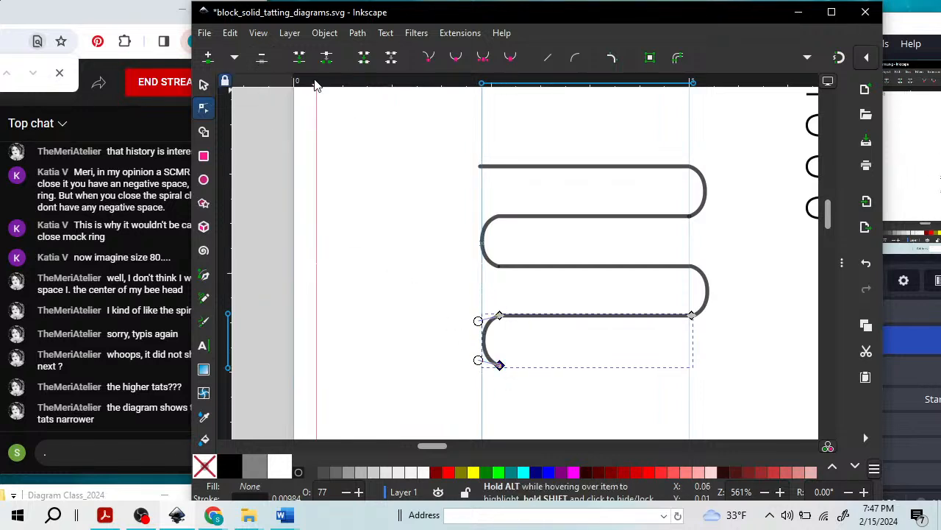
click(263, 59)
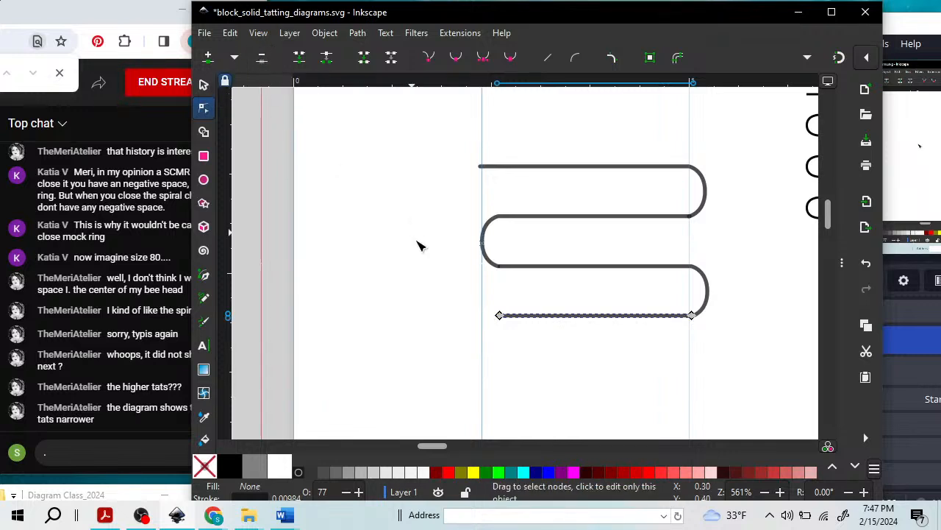
Extend the bottom row's left end to the vertical guide, level the line, and deselect it.
drag(499, 316, 483, 321)
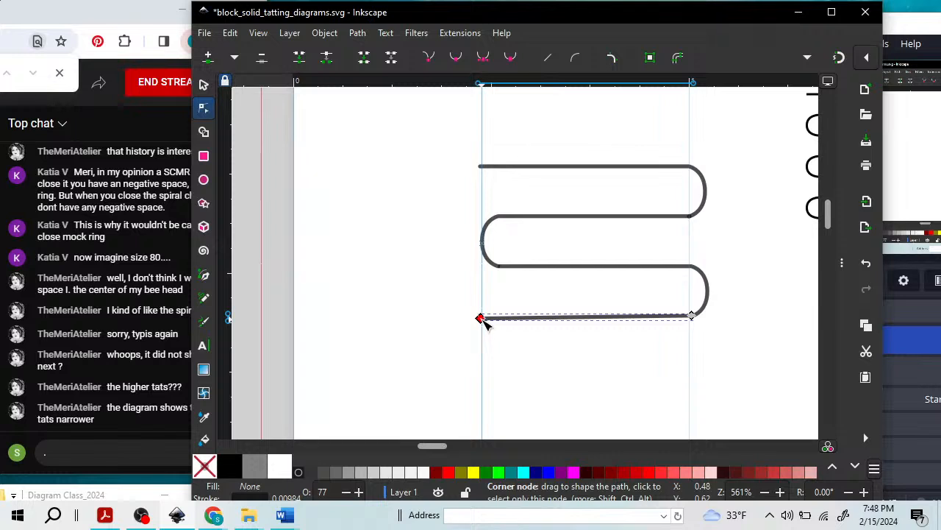
drag(483, 322, 483, 318)
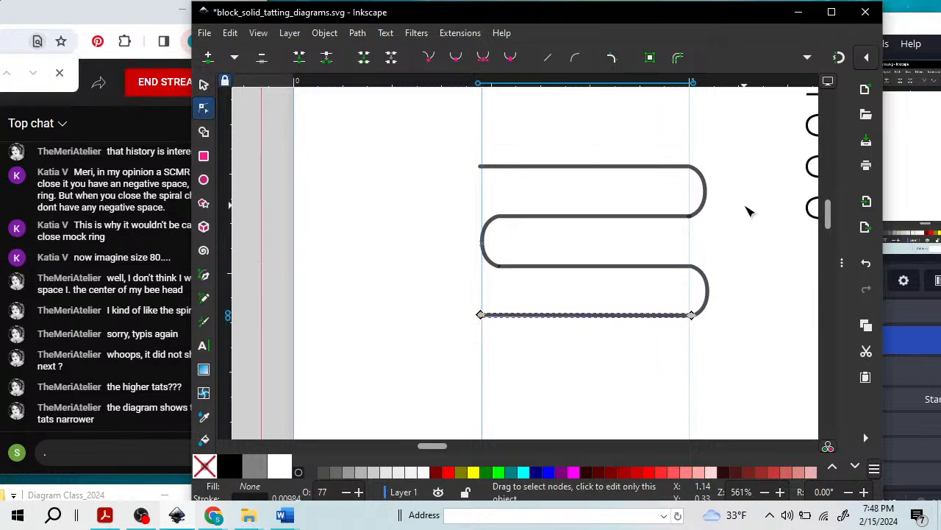
click(204, 85)
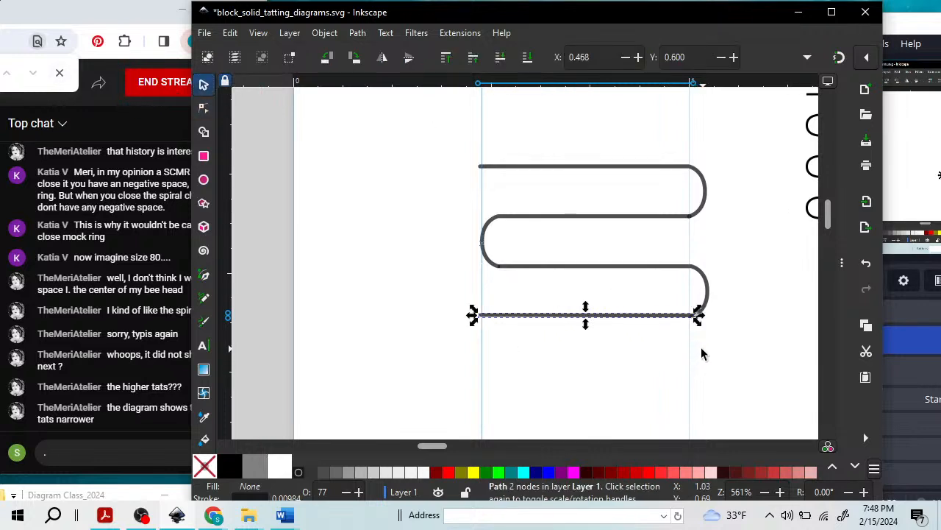
click(702, 354)
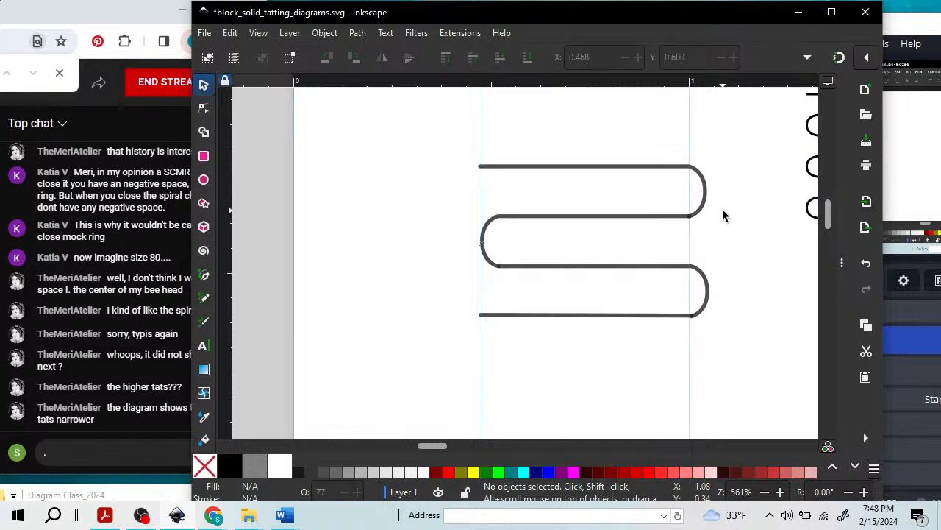
Shift the drawing window aside to uncover the live chat beside it.
drag(672, 15, 731, 14)
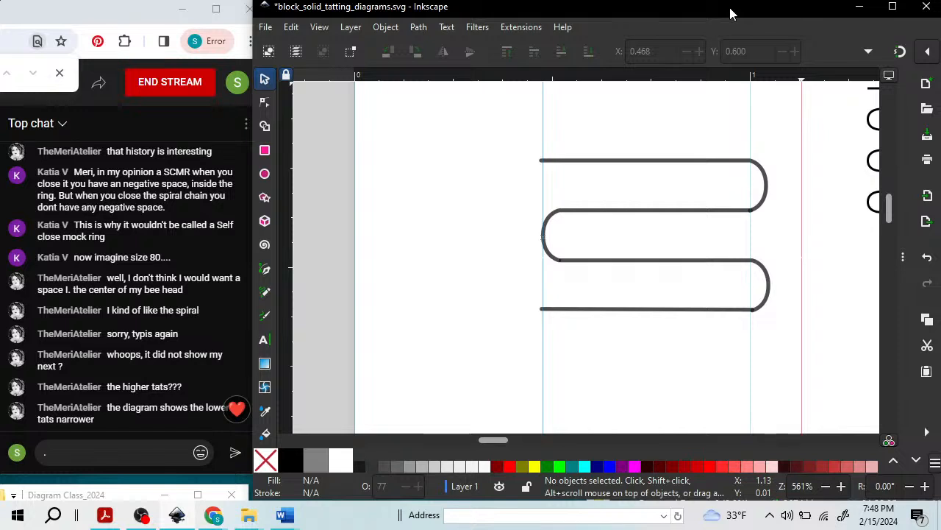
drag(730, 13, 728, 14)
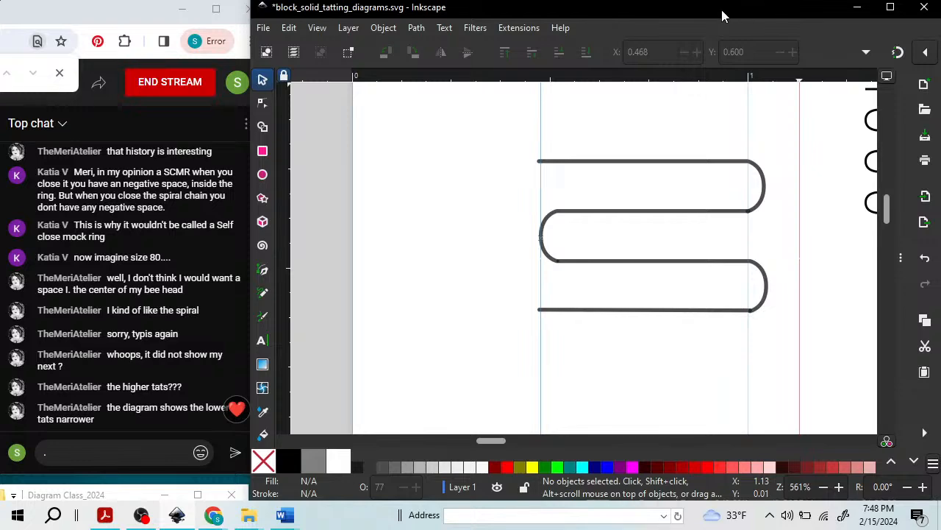
drag(723, 15, 704, 11)
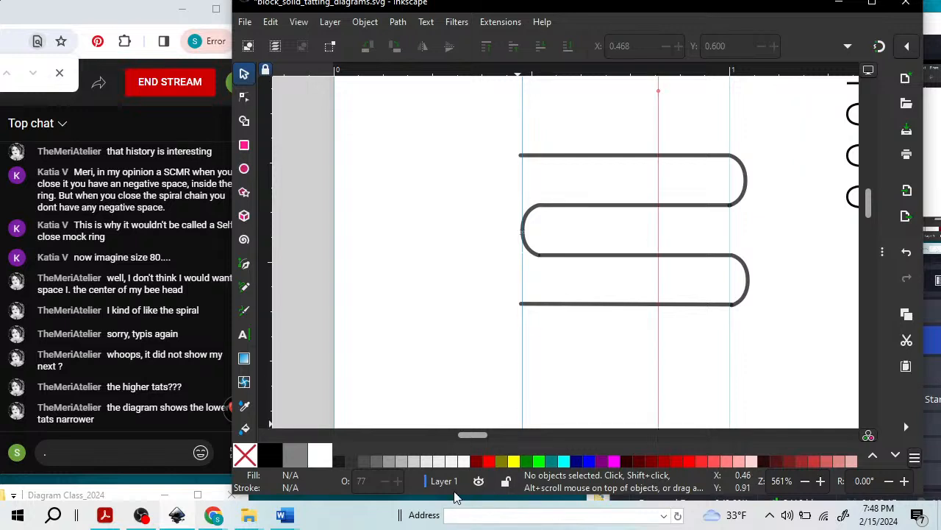
Move the concentric circle group out of the large flower's center to the space above the stepped arrow line, at X 1.746, Y 1.871.
drag(481, 439, 501, 443)
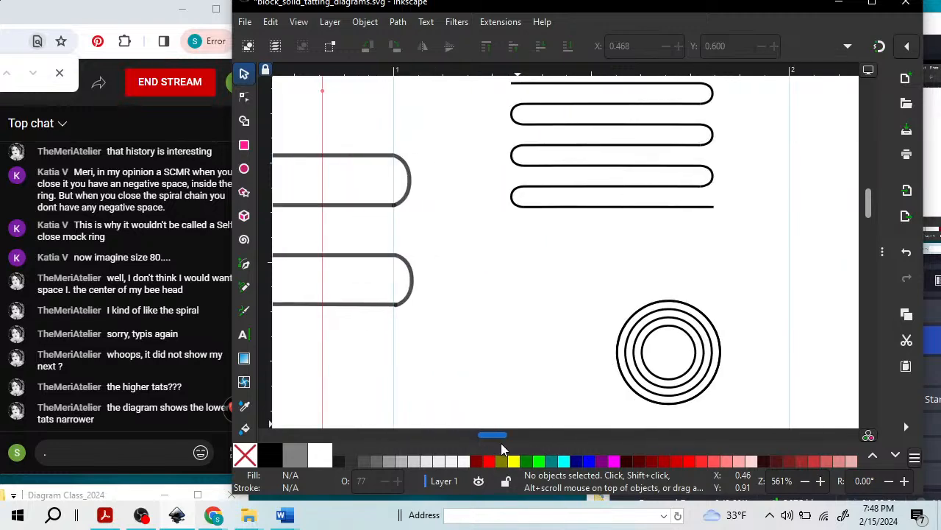
scroll(667, 315, down, 10)
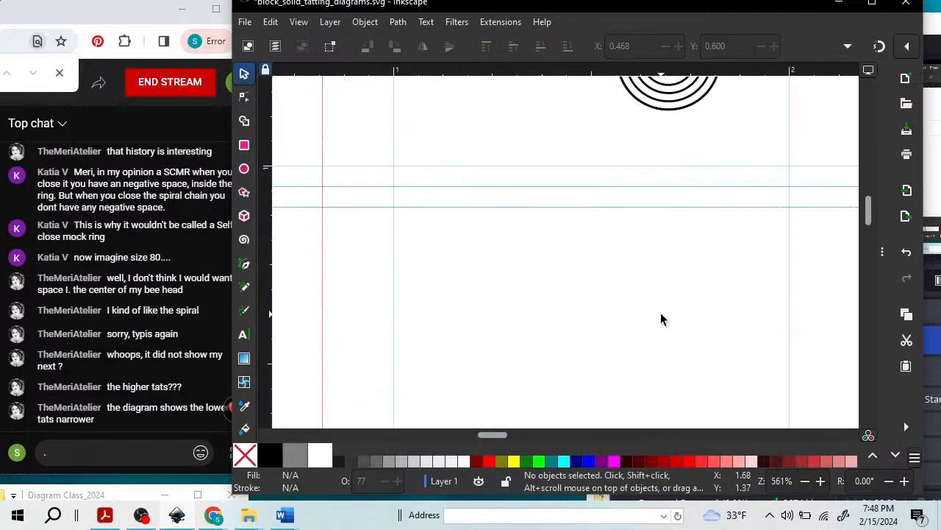
scroll(658, 319, down, 6)
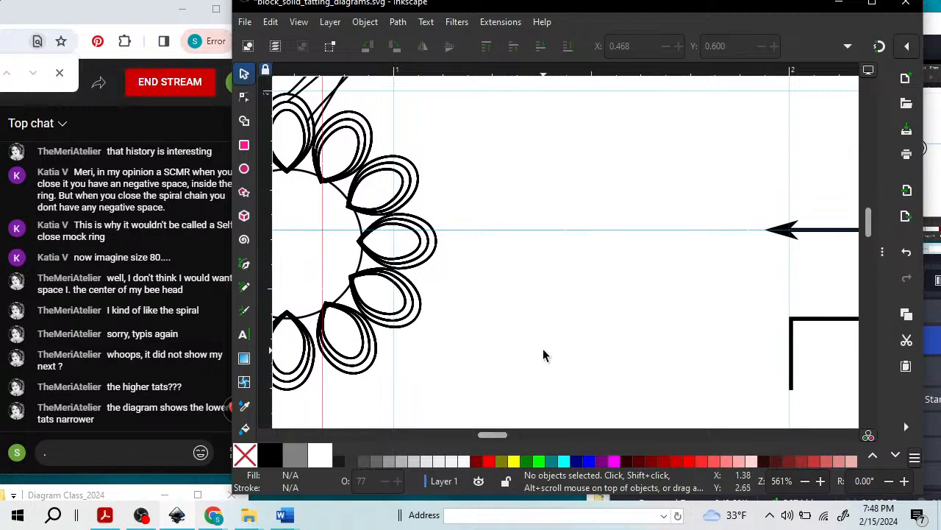
scroll(544, 354, down, 10)
scroll(526, 393, down, 2)
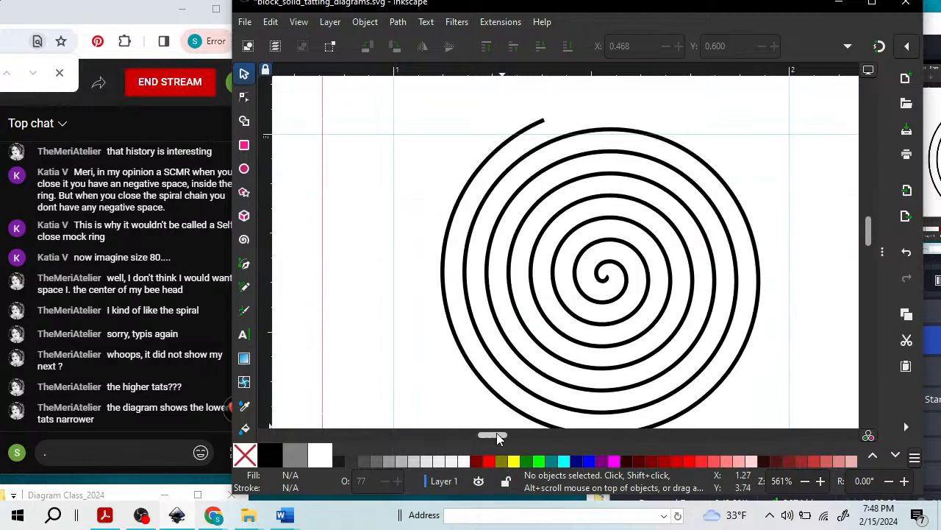
drag(497, 433, 568, 435)
scroll(578, 405, down, 5)
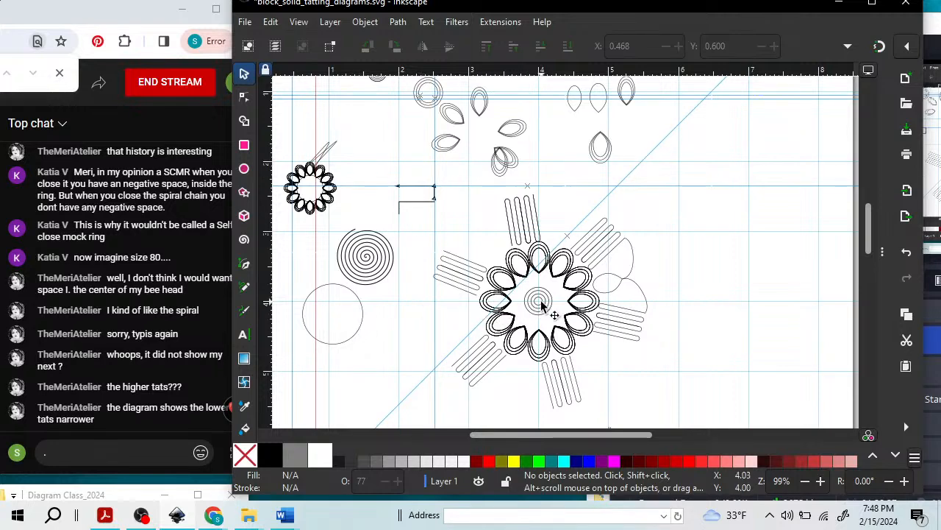
drag(539, 296, 477, 229)
key(minus)
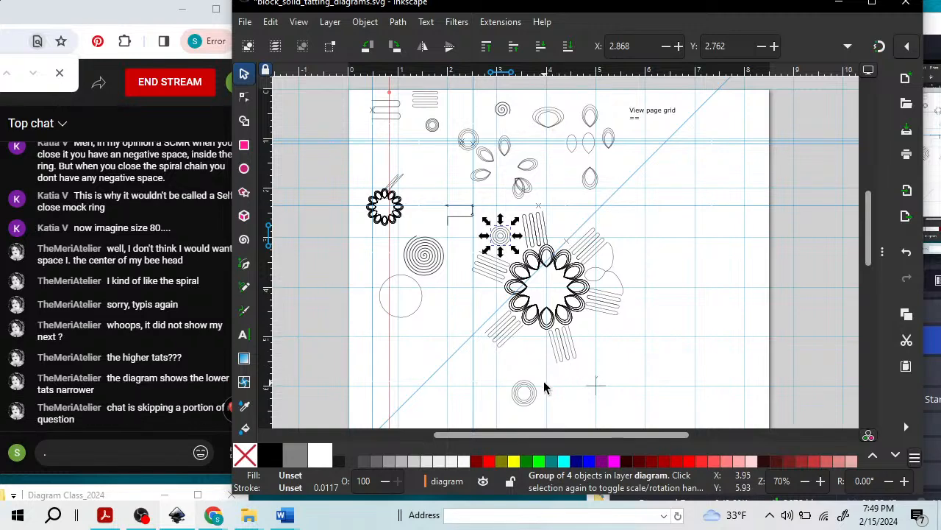
drag(583, 371, 613, 403)
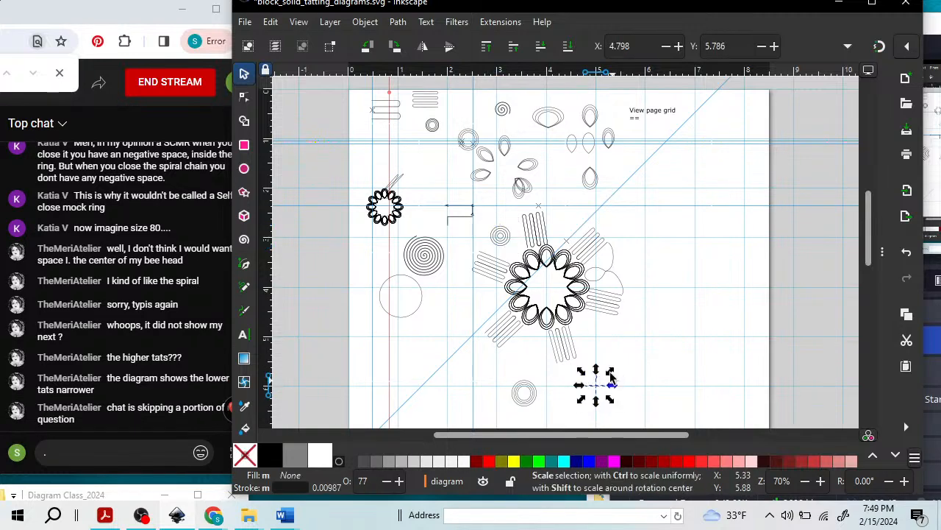
drag(505, 236, 336, 131)
Move the other four-circle group from below the large flower to beside the big spiral, at X 0.364, Y 3.145.
key(plus)
key(plus)
drag(541, 434, 505, 443)
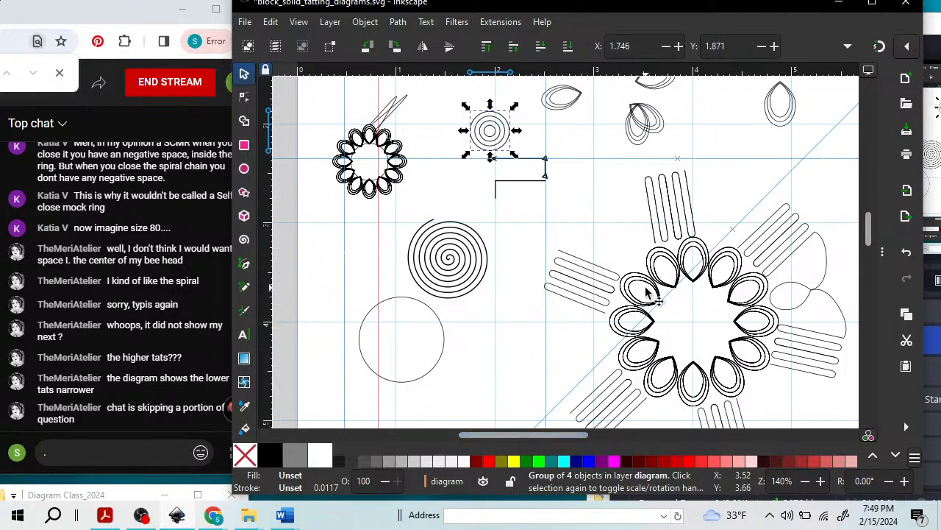
scroll(649, 293, up, 4)
scroll(646, 293, up, 2)
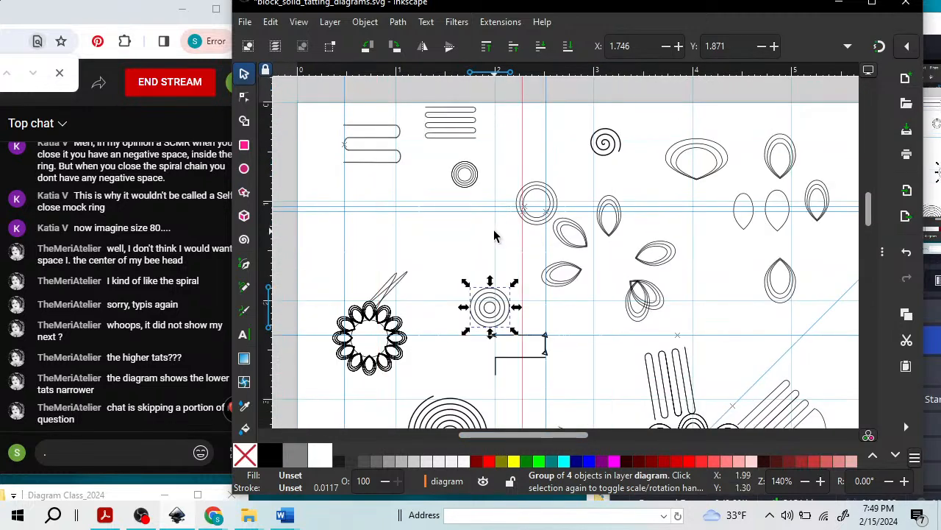
scroll(684, 376, down, 4)
scroll(659, 350, down, 5)
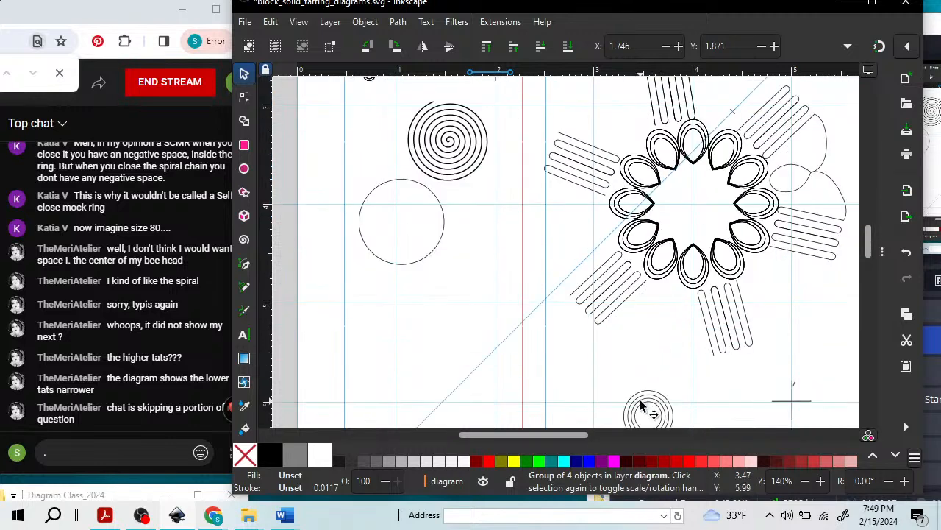
drag(648, 411, 359, 146)
scroll(571, 173, down, 5)
scroll(572, 169, up, 8)
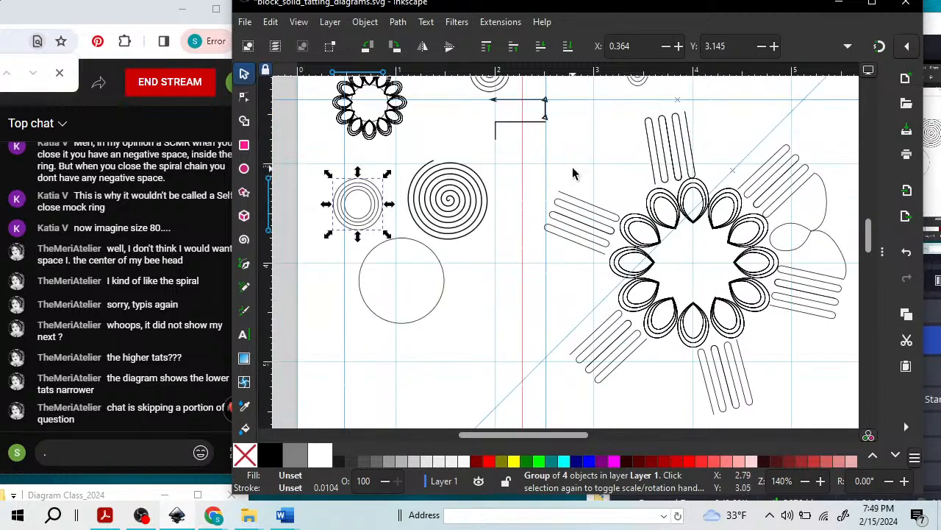
Bring the concentric circle group from above the arrow line up between the small serpentine and the small spiral, at X 2.103, Y 0.347.
drag(494, 129, 482, 106)
scroll(631, 166, up, 5)
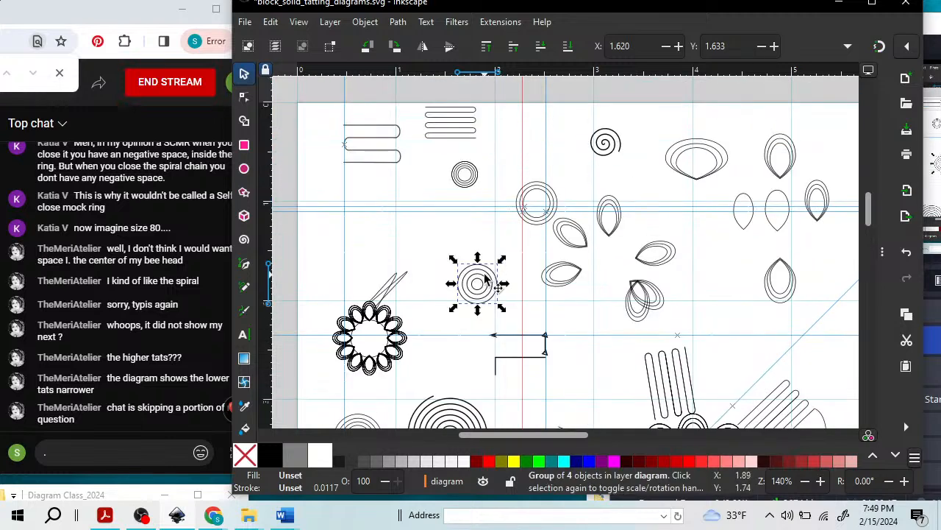
drag(485, 277, 440, 160)
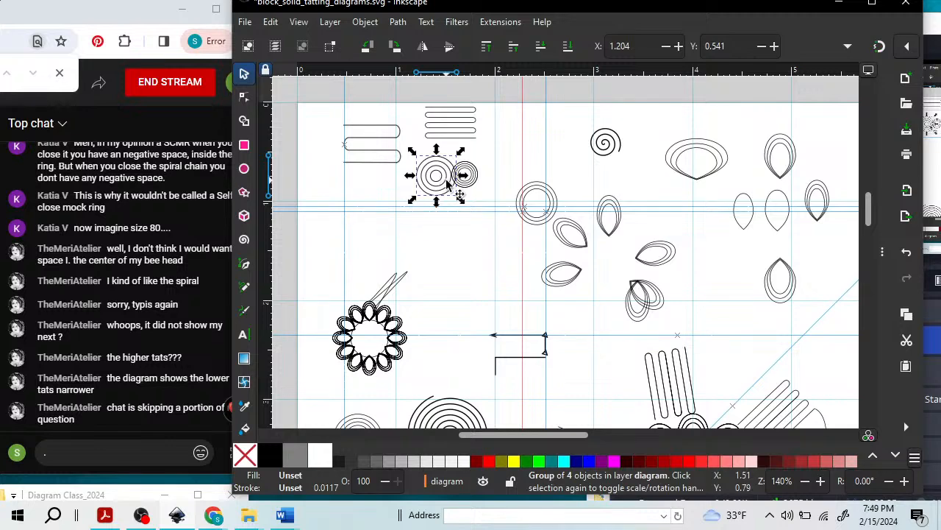
drag(441, 185, 532, 162)
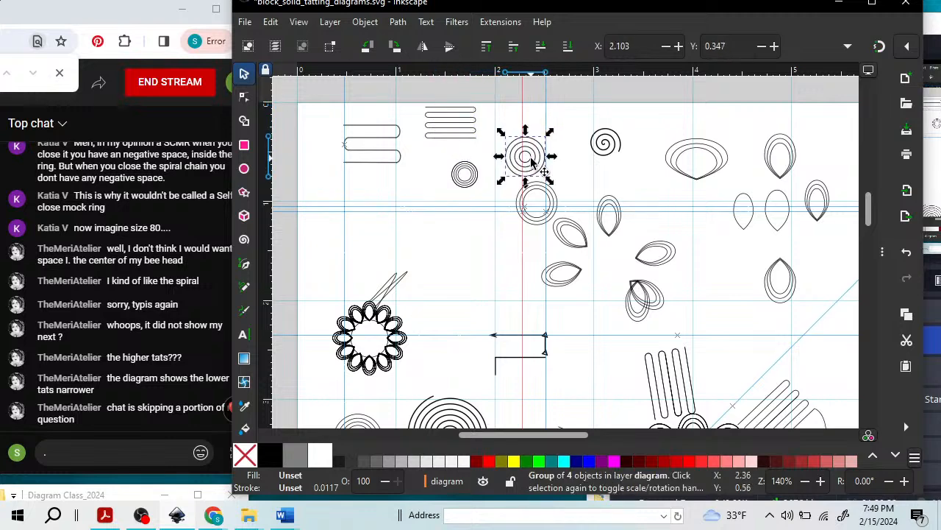
Overlay the concentric circles on the small serpentine for comparison and move them back off it to X 1.885, Y 0.249.
key(z)
drag(420, 99, 500, 160)
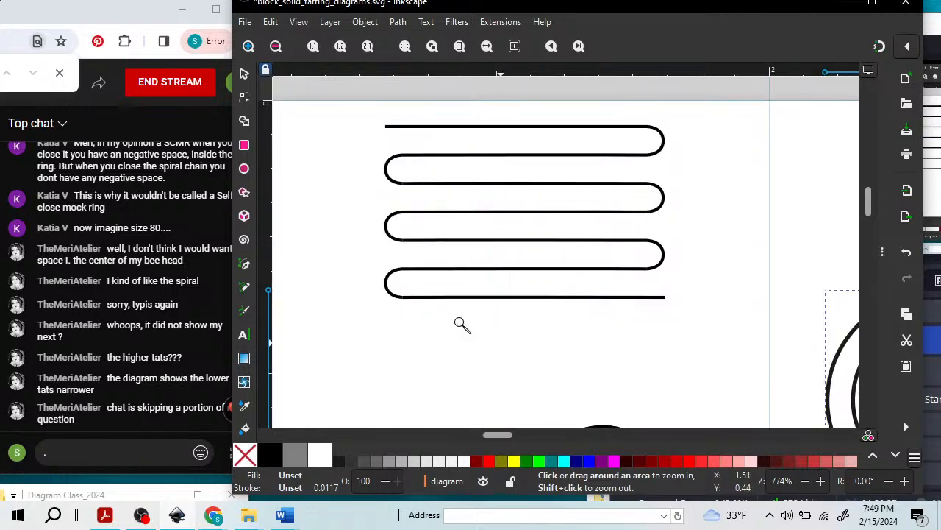
click(244, 74)
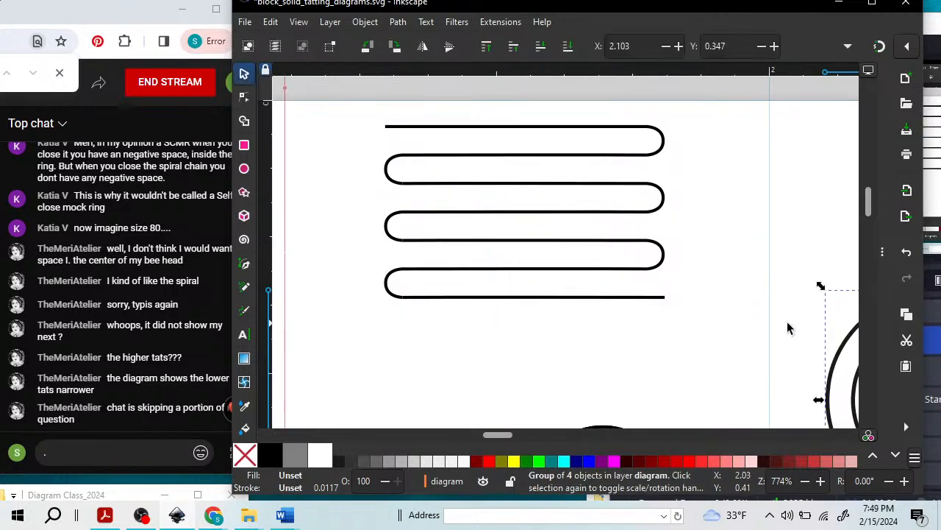
drag(831, 365, 414, 233)
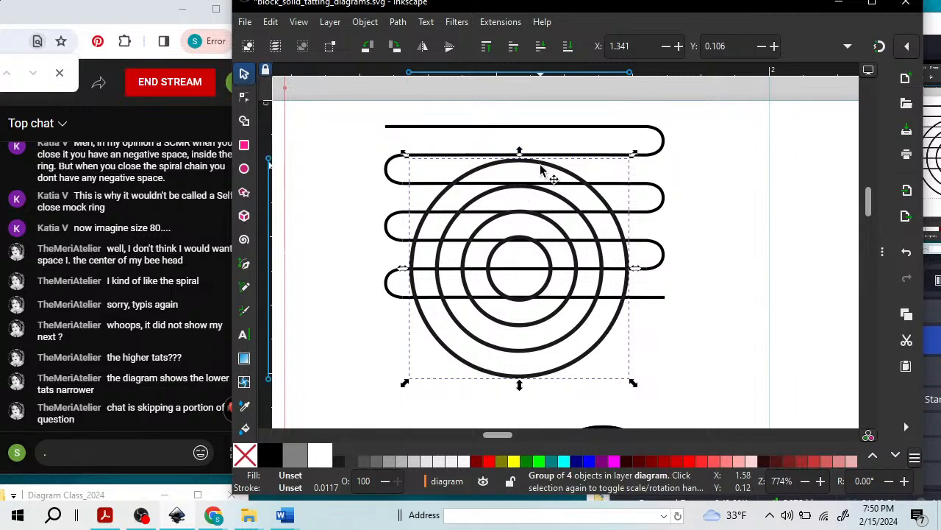
drag(541, 167, 842, 243)
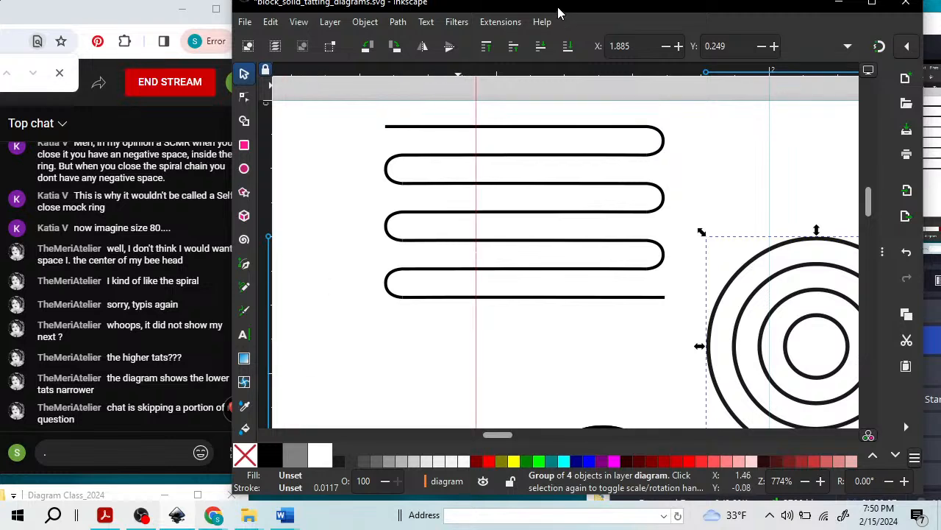
Uncover the live chat, review the recent messages, and clear the leftover text from the message field.
drag(561, 9, 608, 16)
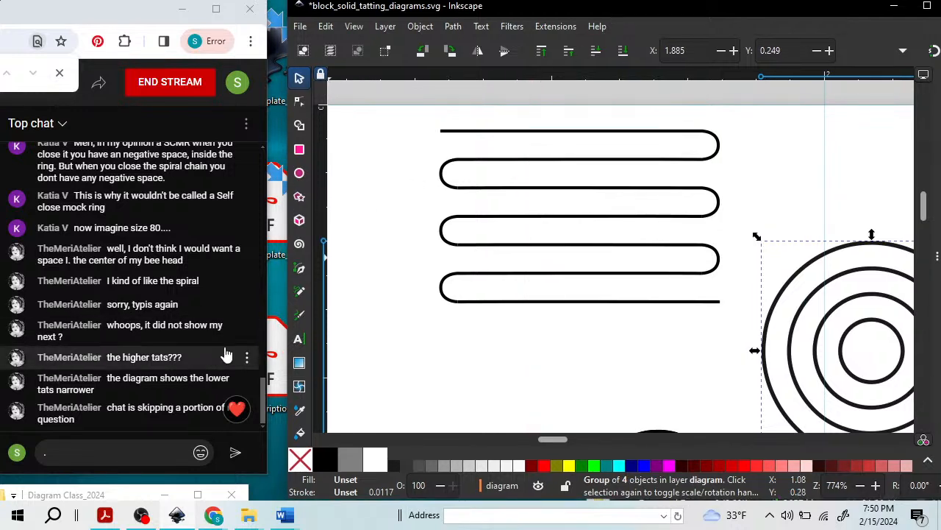
scroll(210, 354, up, 2)
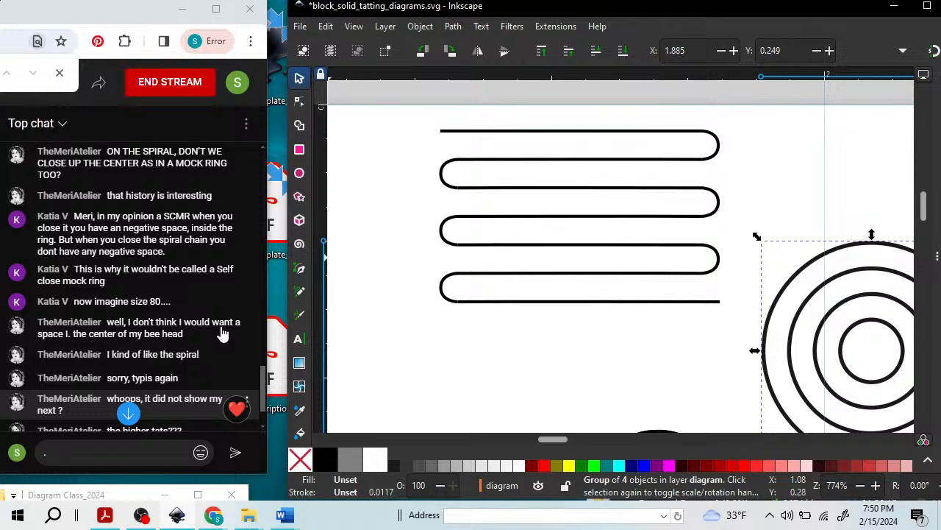
scroll(223, 333, up, 3)
scroll(222, 333, down, 5)
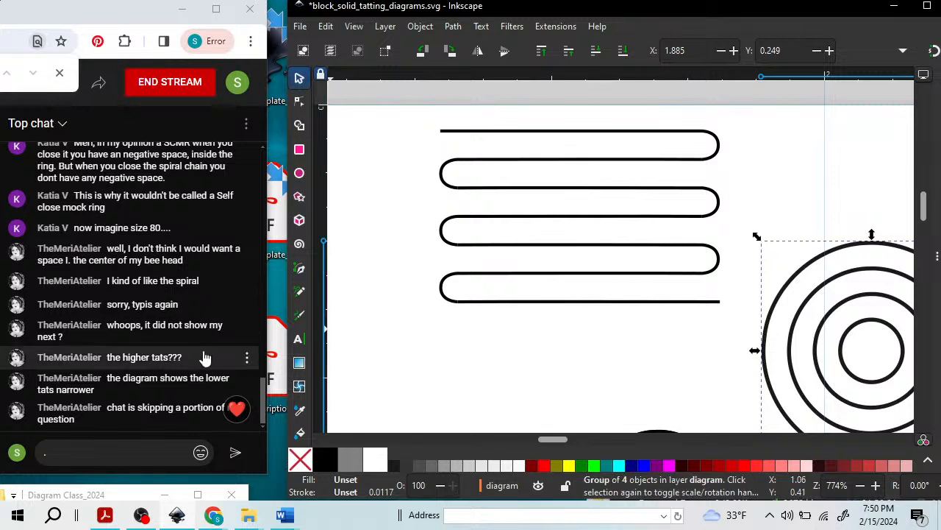
click(263, 400)
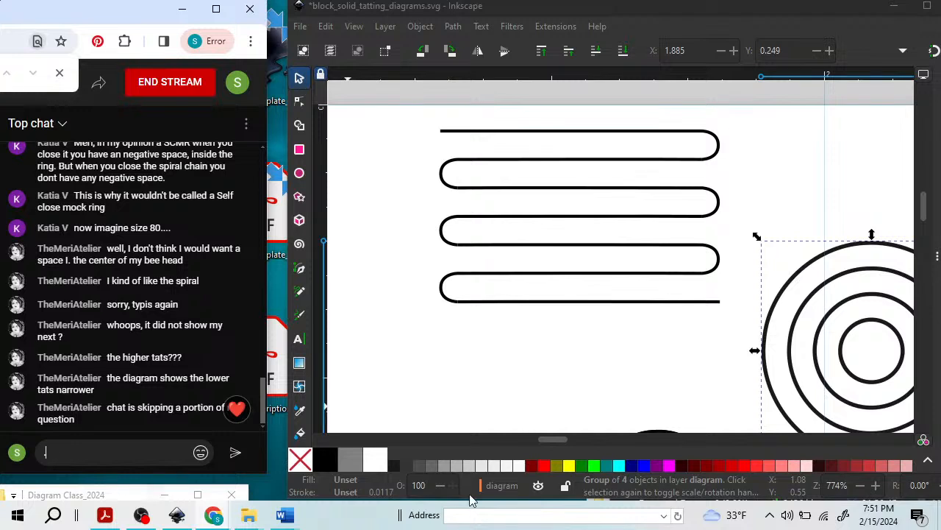
key(Return)
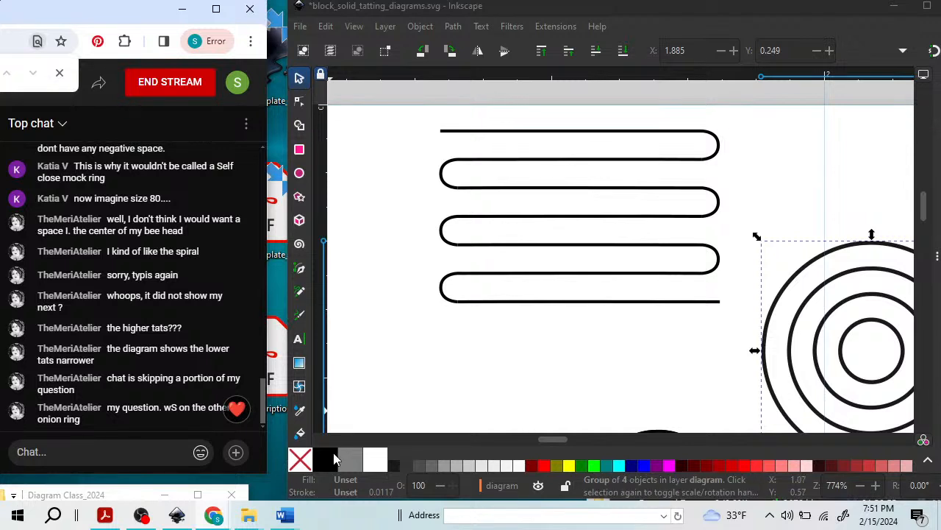
Examine the nested teardrop onion ring diagrams on the upper part of the page, keeping the live chat visible alongside.
drag(326, 360, 704, 213)
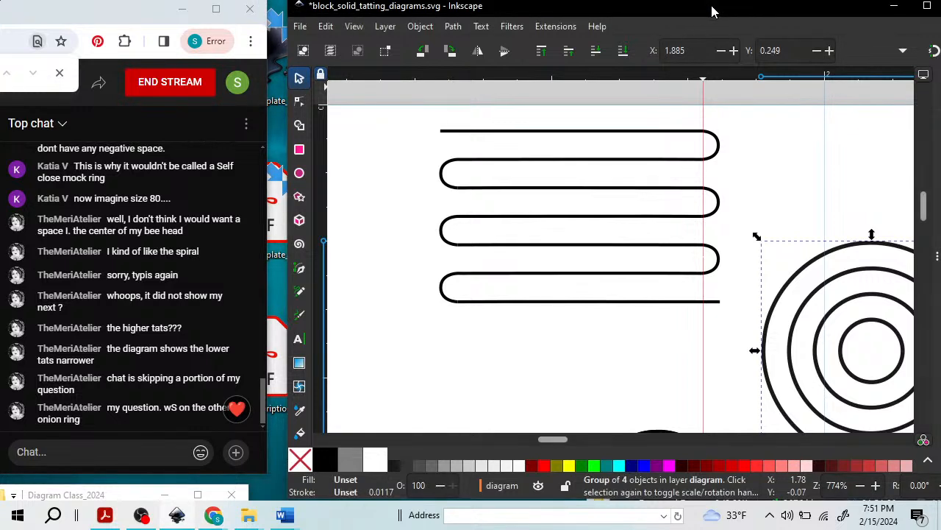
drag(712, 10, 666, 28)
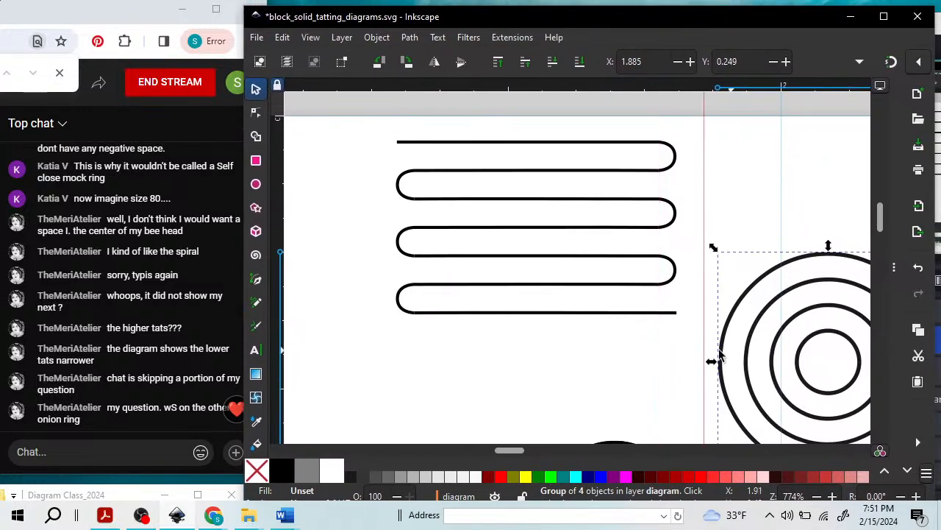
key(minus)
key(minus)
key(minus)
key(minus)
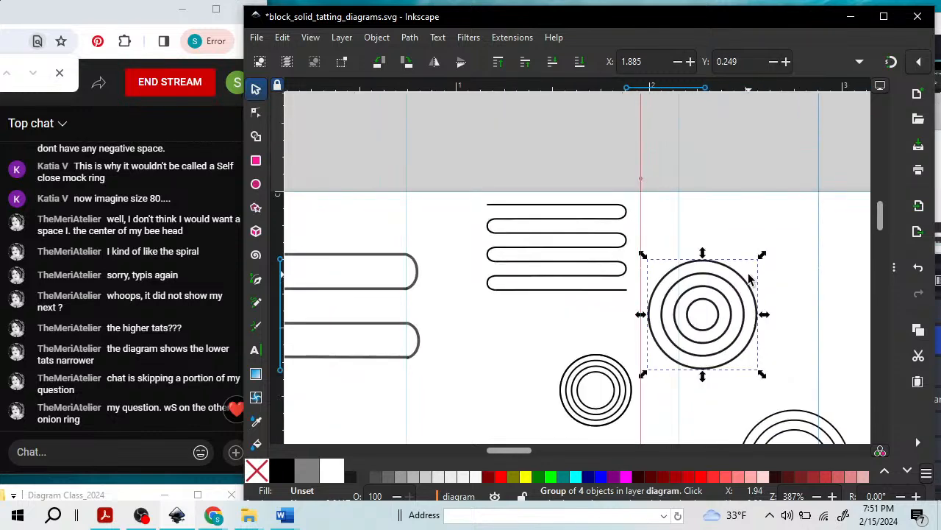
drag(549, 455, 605, 451)
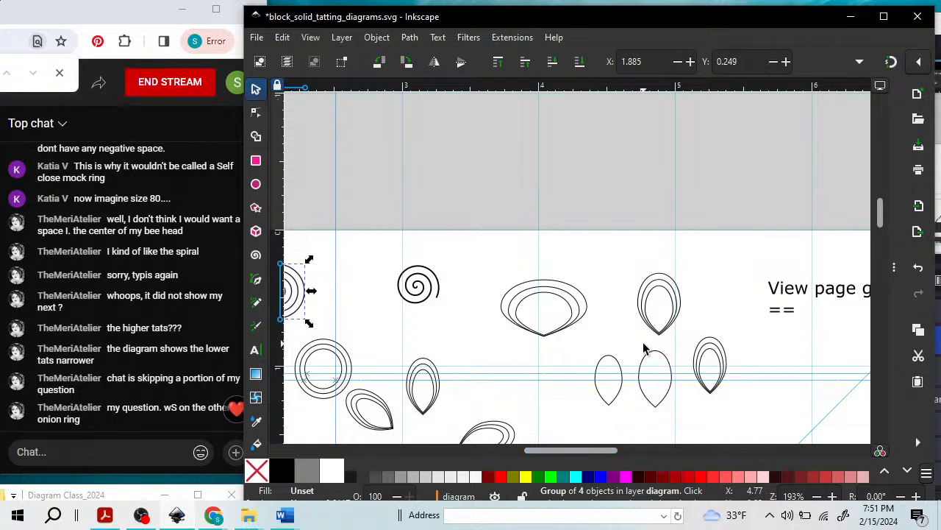
drag(631, 16, 661, 5)
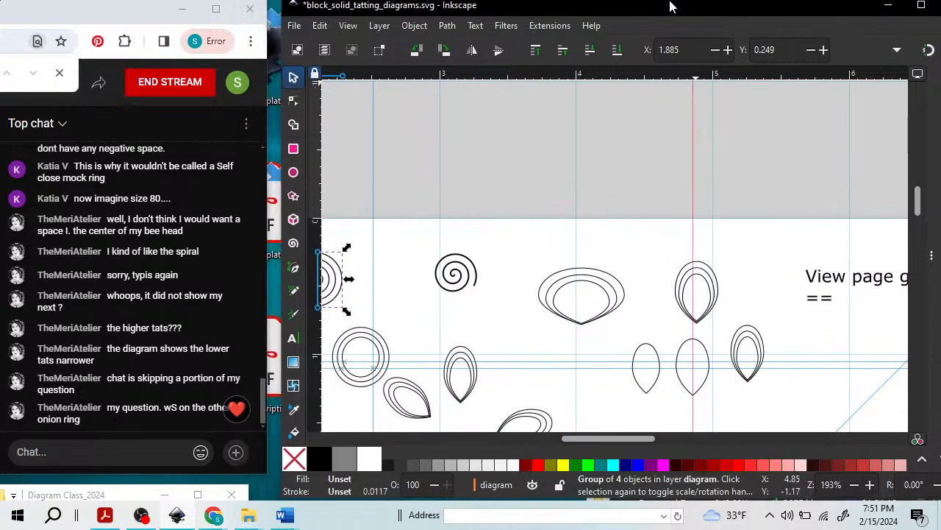
scroll(715, 217, down, 2)
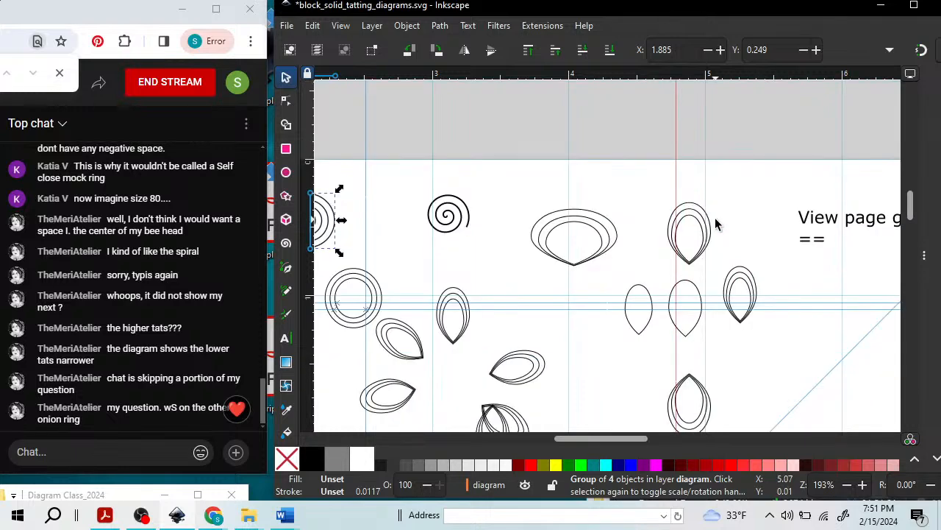
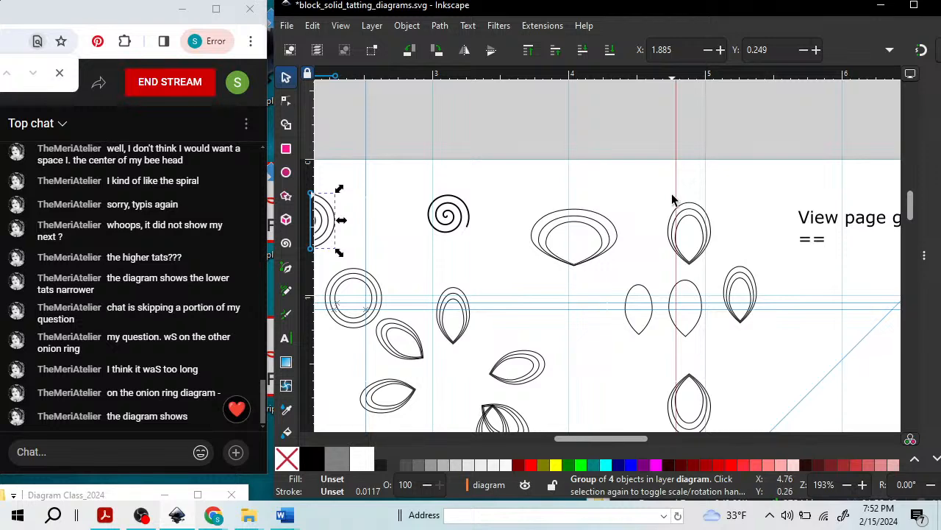
scroll(671, 197, down, 2)
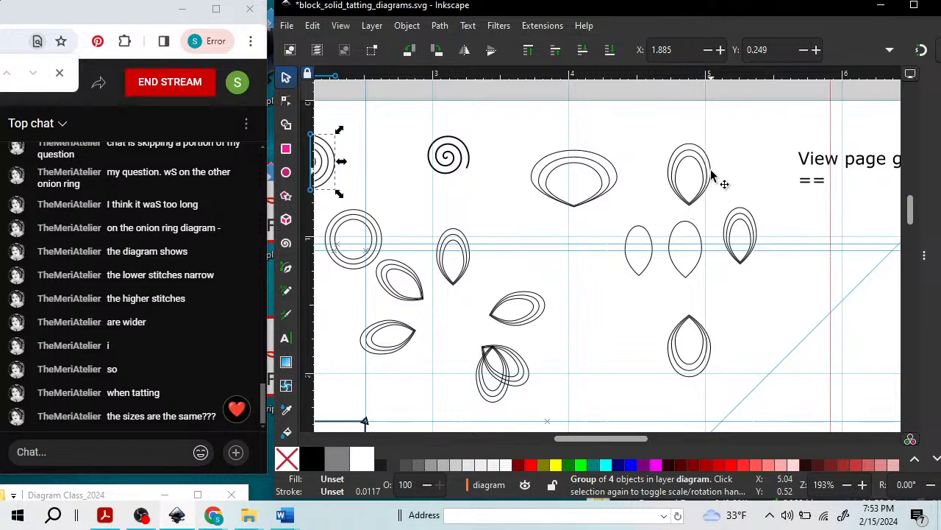
Move the larger nested teardrop beside the overlapping petals and pull the smaller nested teardrop apart into its three outlines.
drag(714, 182, 600, 377)
click(773, 270)
click(746, 250)
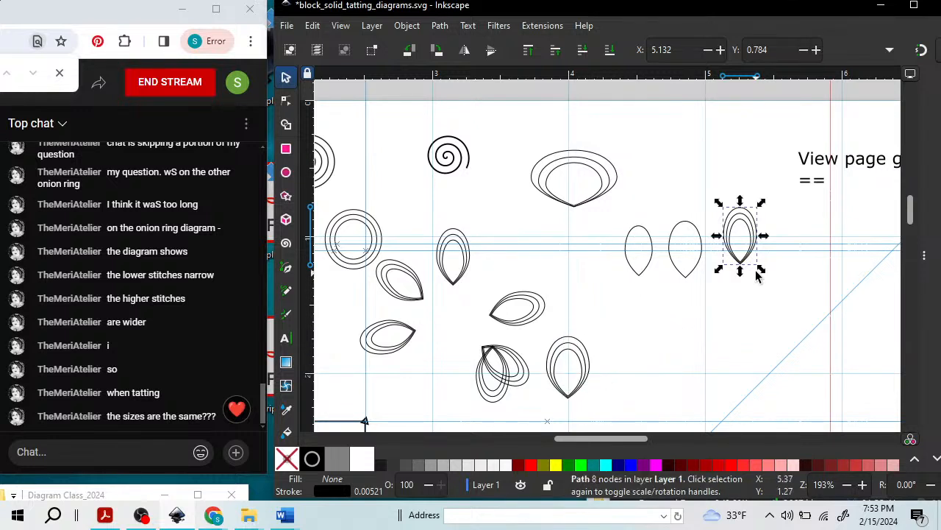
drag(750, 229, 676, 147)
drag(745, 228, 670, 183)
drag(739, 262, 726, 191)
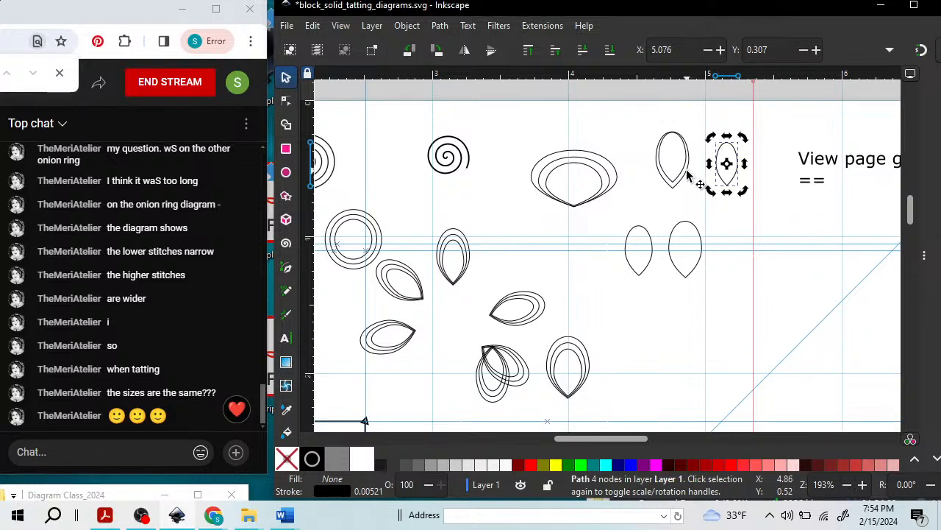
Set the outermost teardrop outline aside and nest the smallest outline inside the separate large teardrop, raised to X 4.757, Y 0.732.
drag(677, 192, 589, 215)
drag(686, 275, 689, 256)
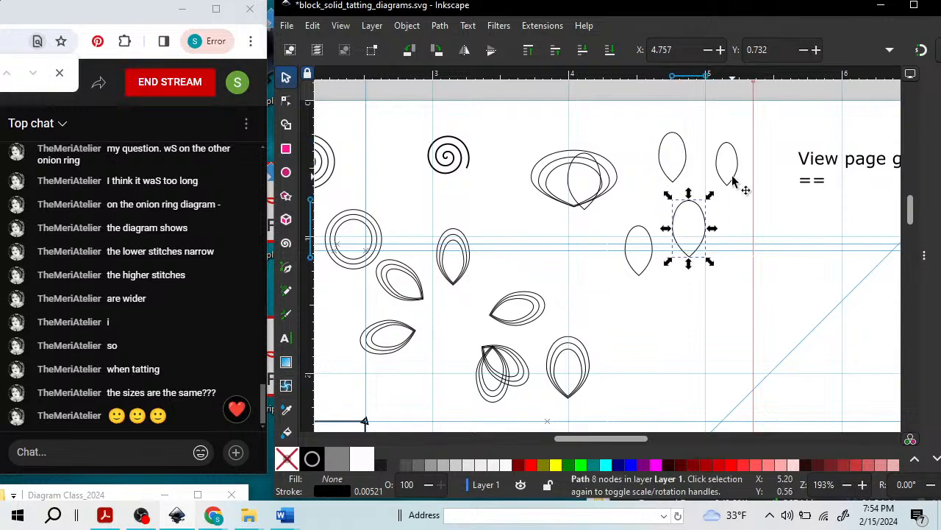
drag(729, 186, 691, 255)
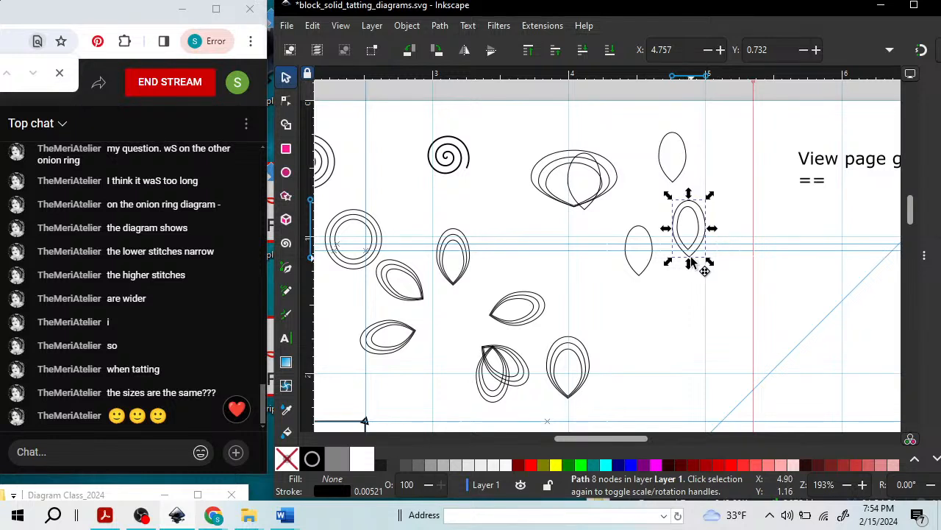
Raise the large teardrop outline to X 4.751, Y 0.700 so its tip meets the smaller teardrop's tip.
drag(691, 263, 689, 255)
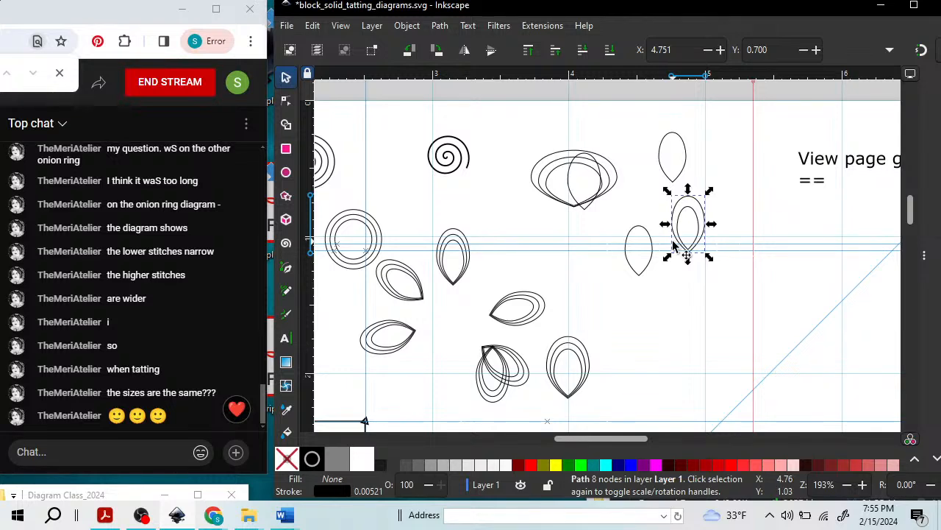
mouse_move(601, 6)
mouse_down()
mouse_move(616, 17)
mouse_move(595, 13)
mouse_up()
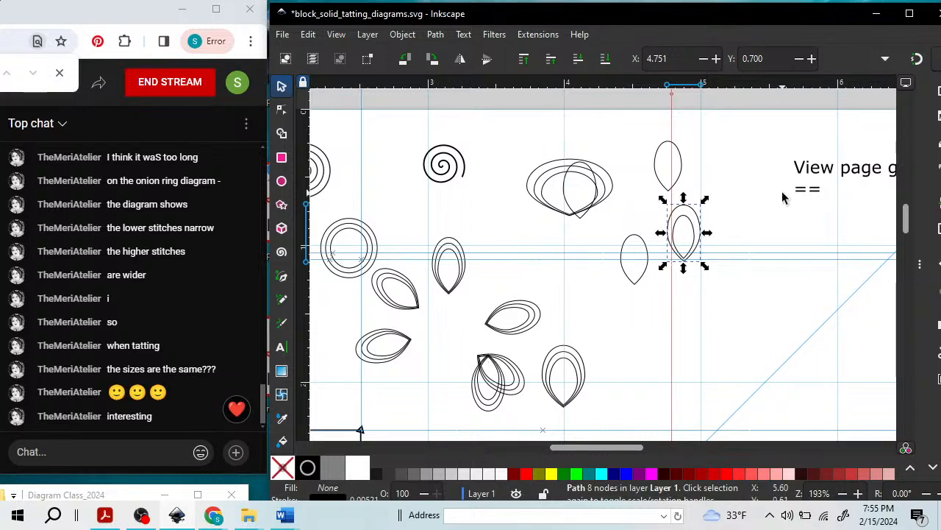
mouse_move(684, 18)
mouse_down()
mouse_move(693, 25)
mouse_move(668, 28)
mouse_up()
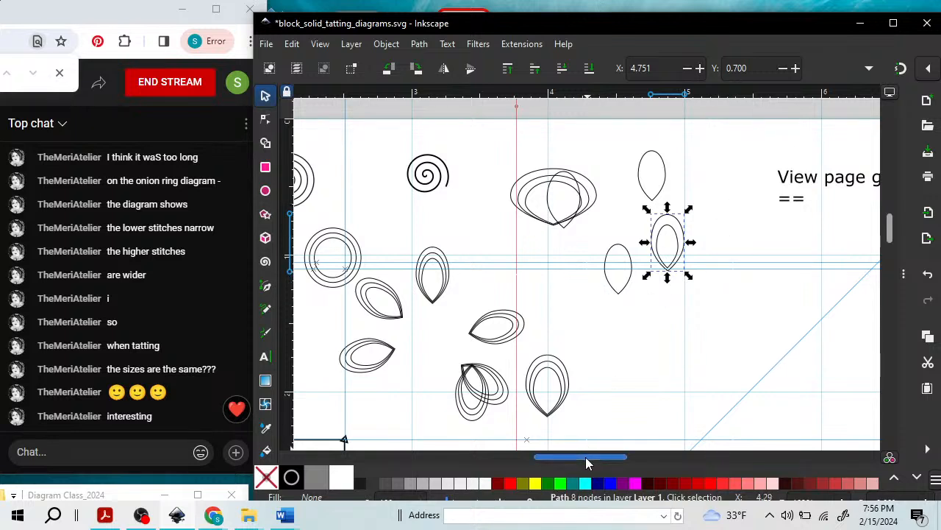
Separate the upper row of the wide serpentine diagram from the rows beneath it, raised to X 0.465, Y 0.172.
drag(585, 456, 539, 460)
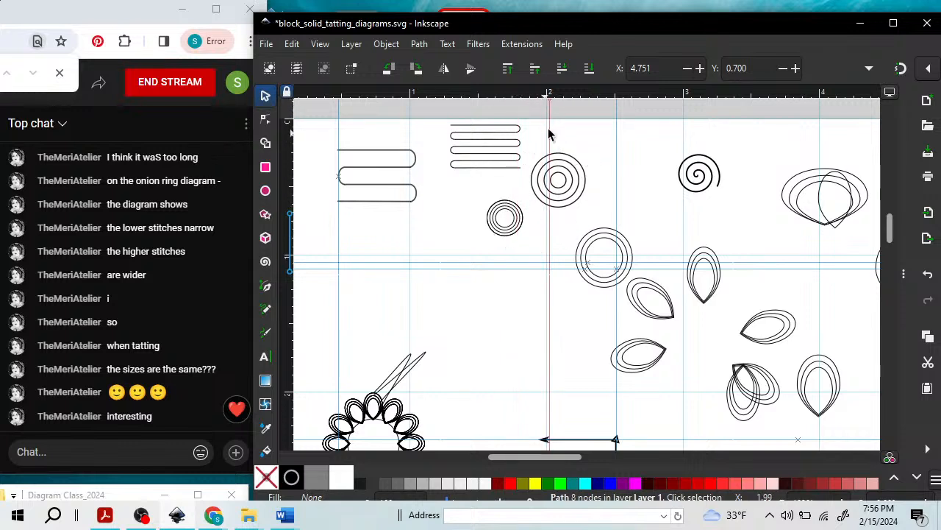
drag(549, 124, 338, 140)
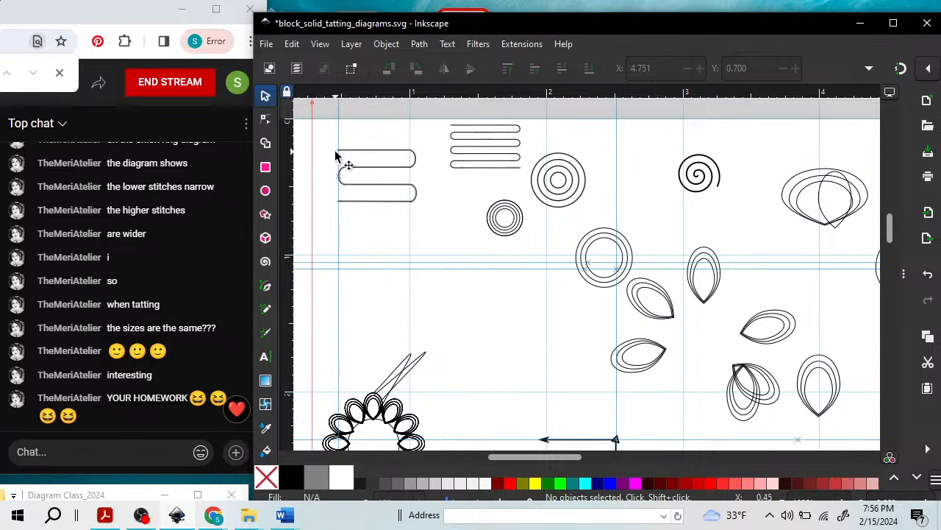
key(z)
drag(318, 132, 448, 232)
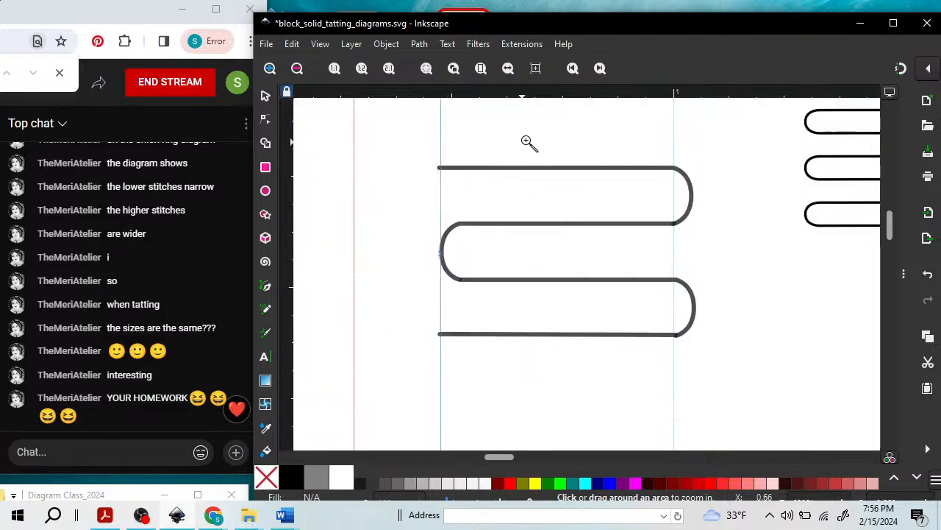
drag(751, 27, 733, 5)
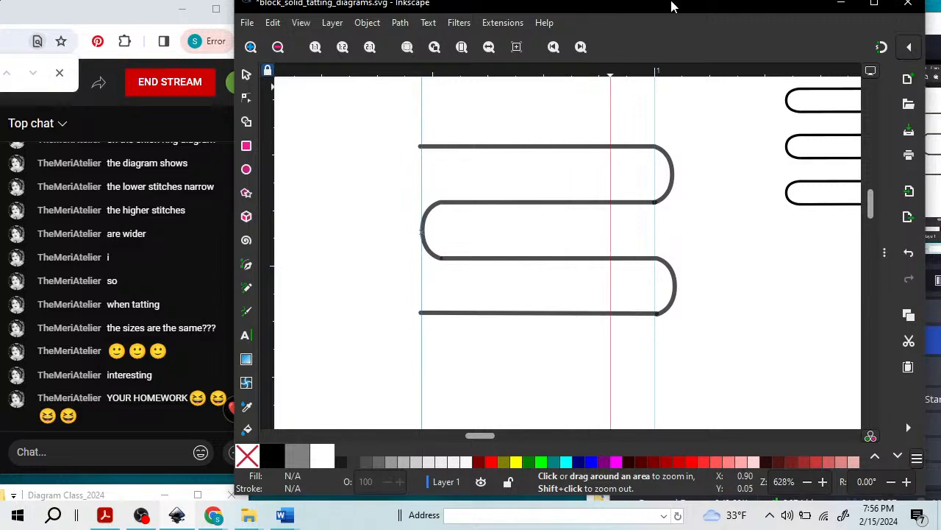
drag(672, 6, 657, 12)
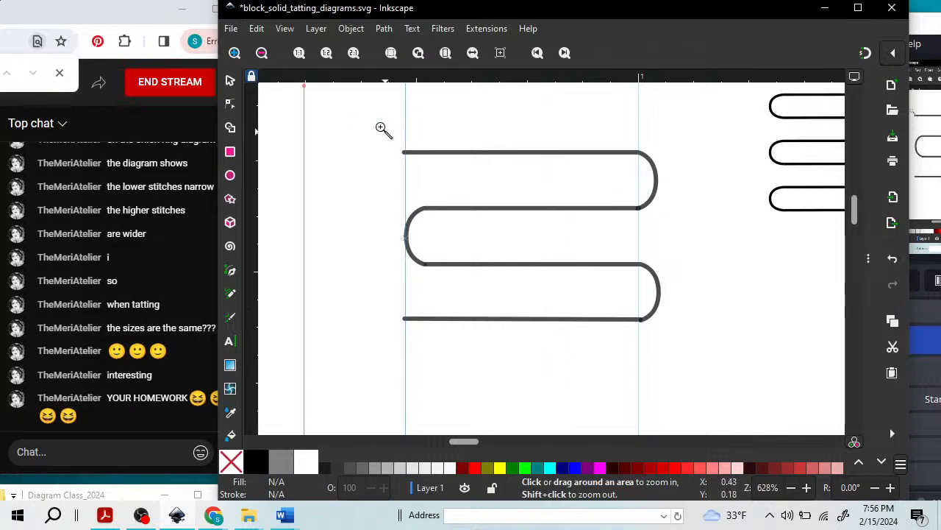
click(230, 80)
drag(506, 153, 505, 132)
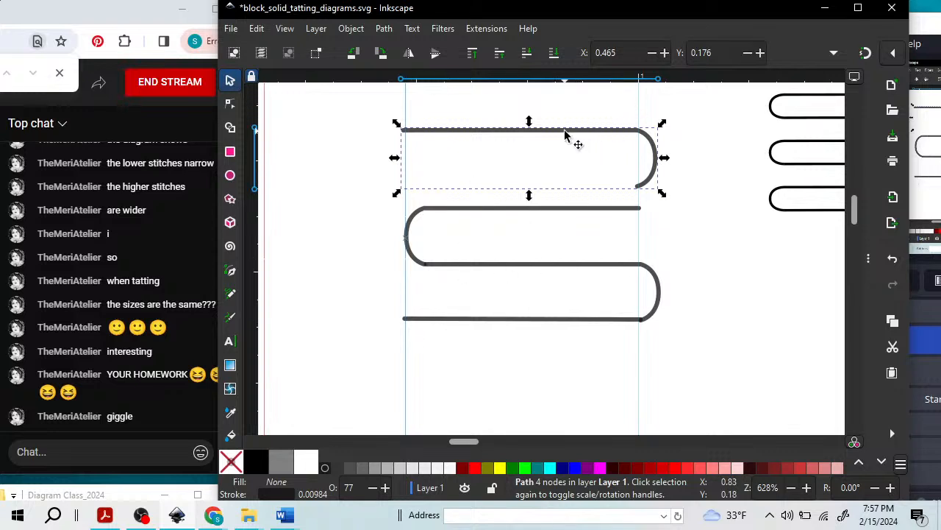
drag(567, 139, 566, 137)
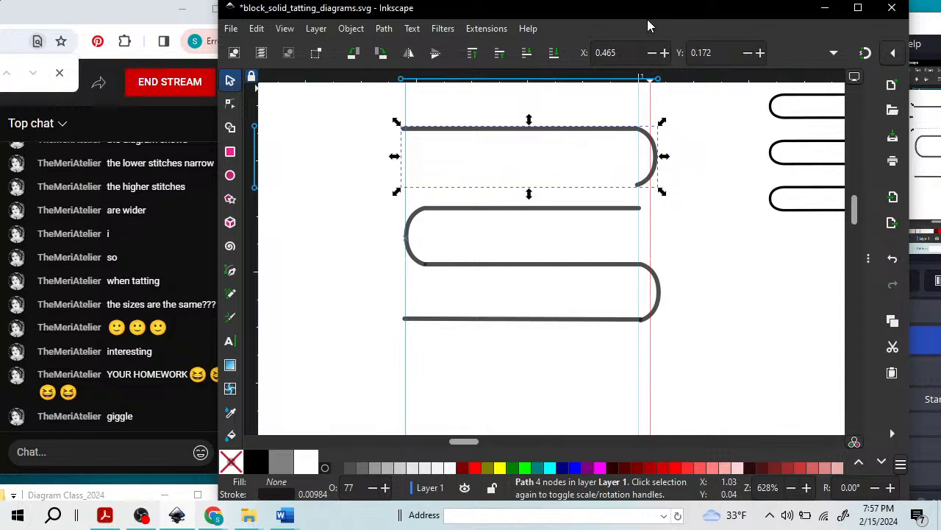
Reveal the stroke style settings beside the canvas and shift the separated serpentine row to X 0.478, Y 0.169.
drag(650, 13, 650, 16)
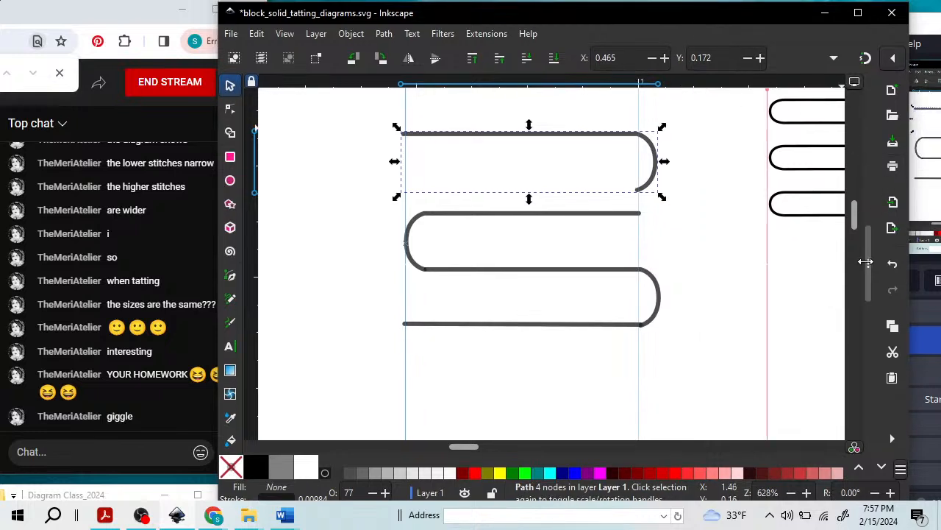
drag(811, 265, 692, 286)
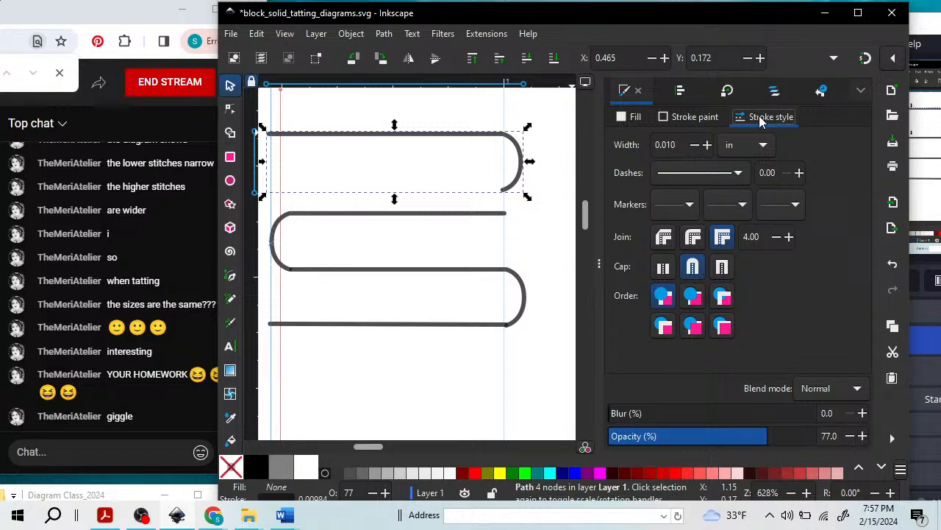
drag(353, 132, 362, 133)
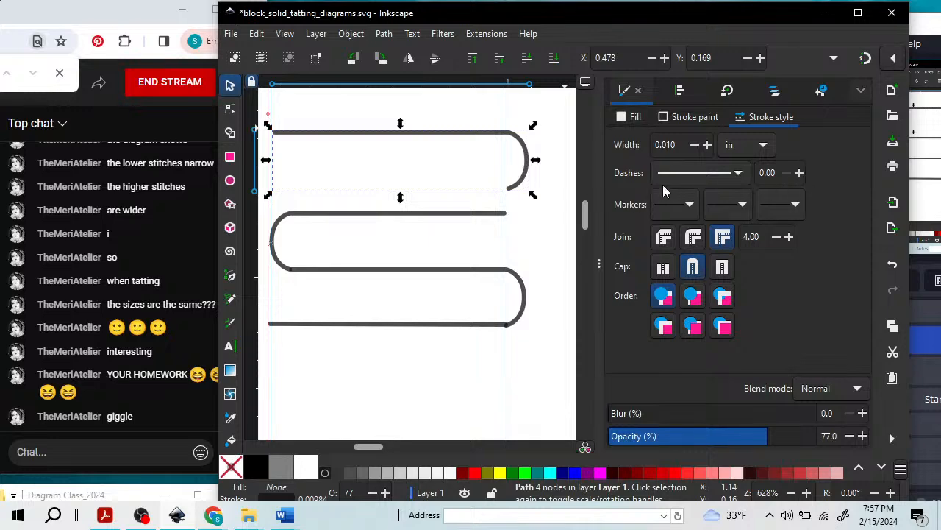
Try a fine dotted line, the 8 1 dash pattern and the 8 2 1 2 dash-dot pattern on the separated serpentine row.
click(738, 174)
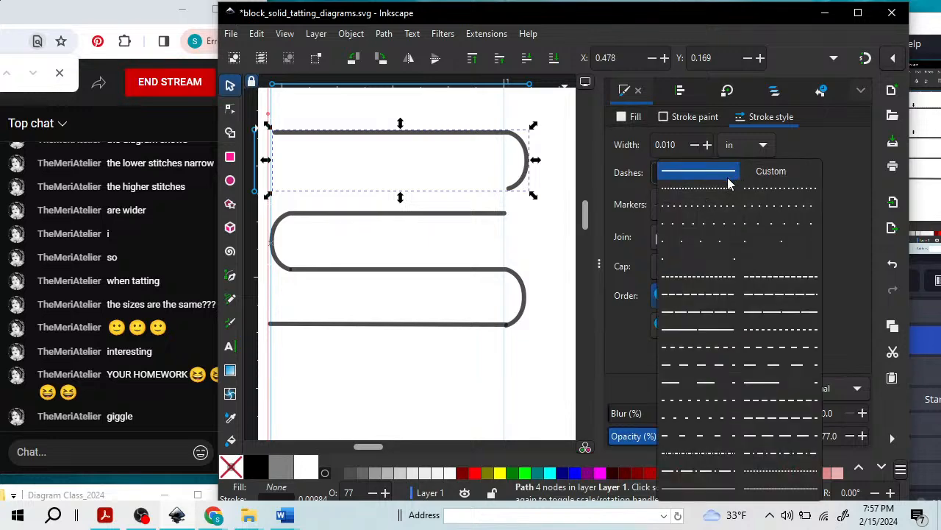
click(724, 189)
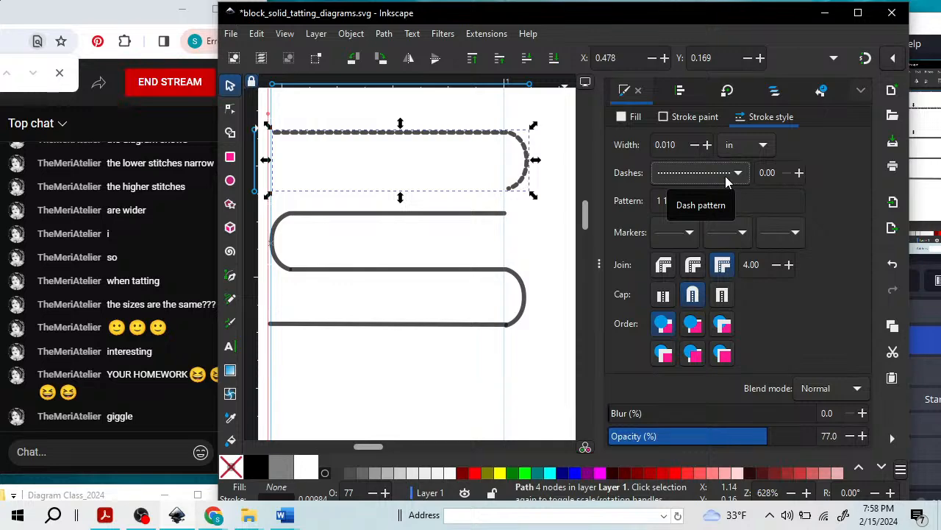
click(739, 173)
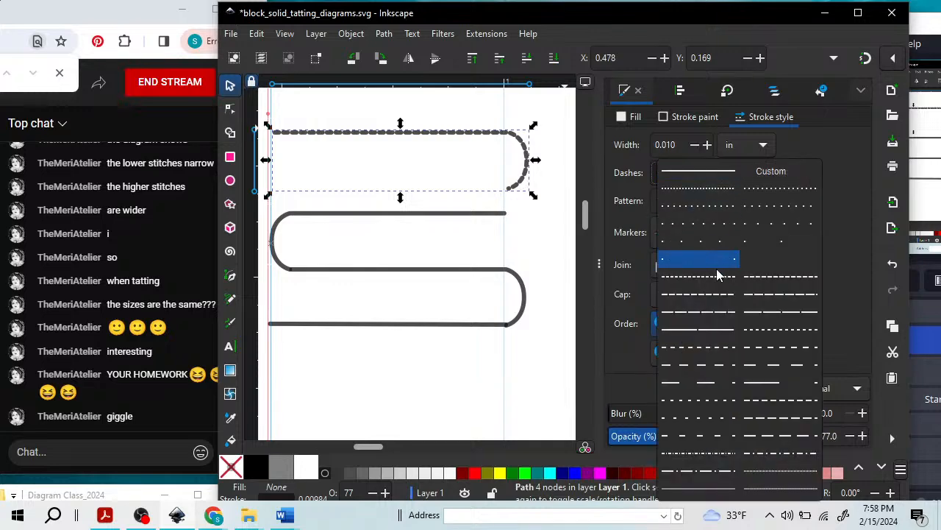
click(699, 312)
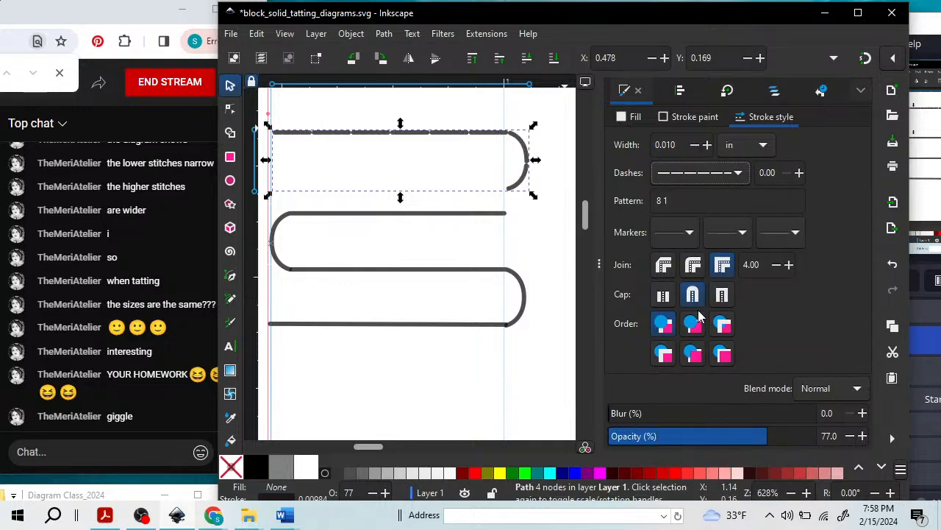
click(739, 173)
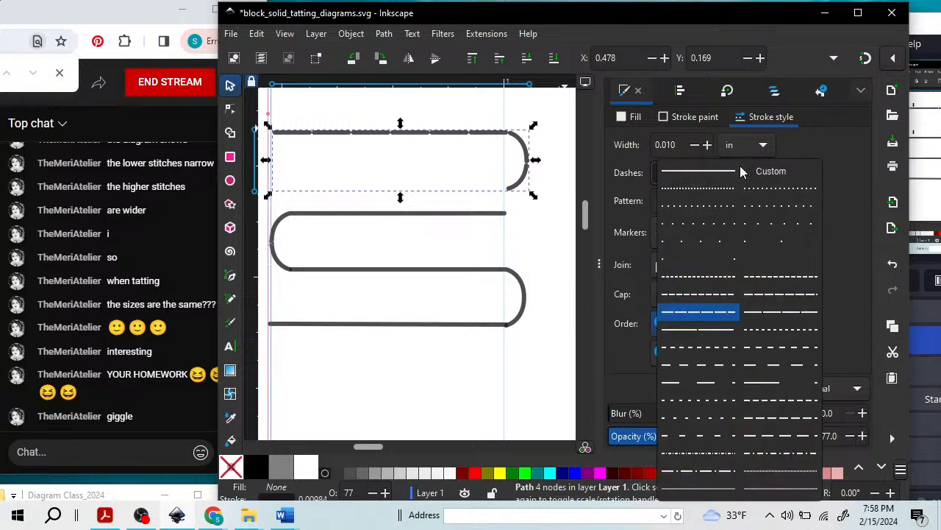
click(712, 475)
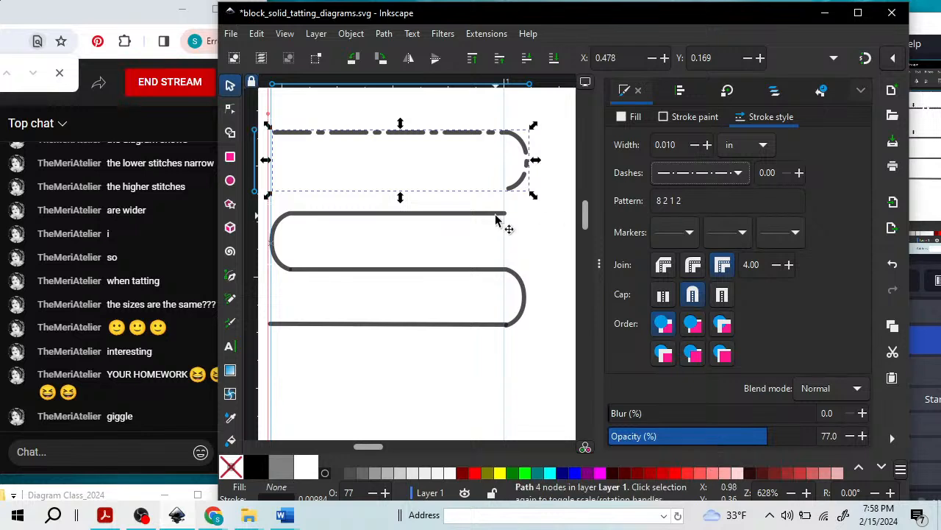
Check the dash-dot pattern with the row deselected and return the separated serpentine row to a solid line.
click(500, 173)
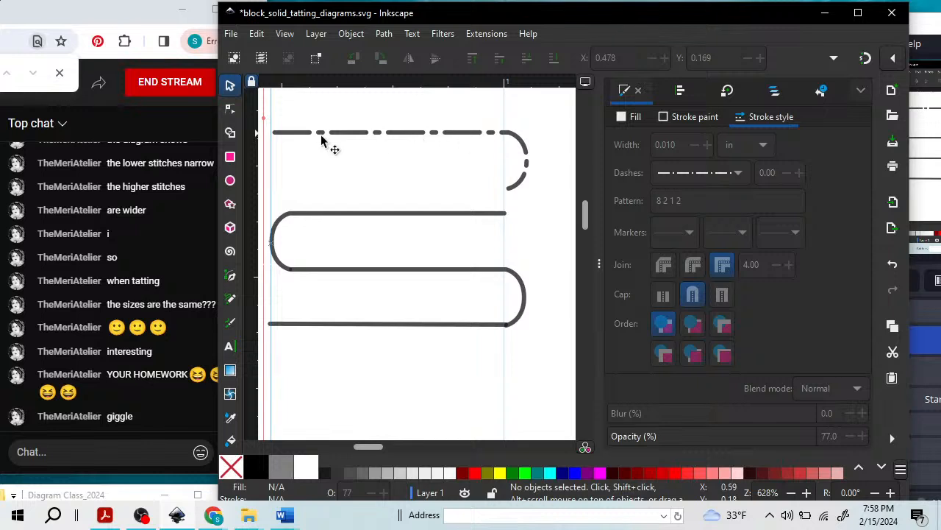
click(465, 139)
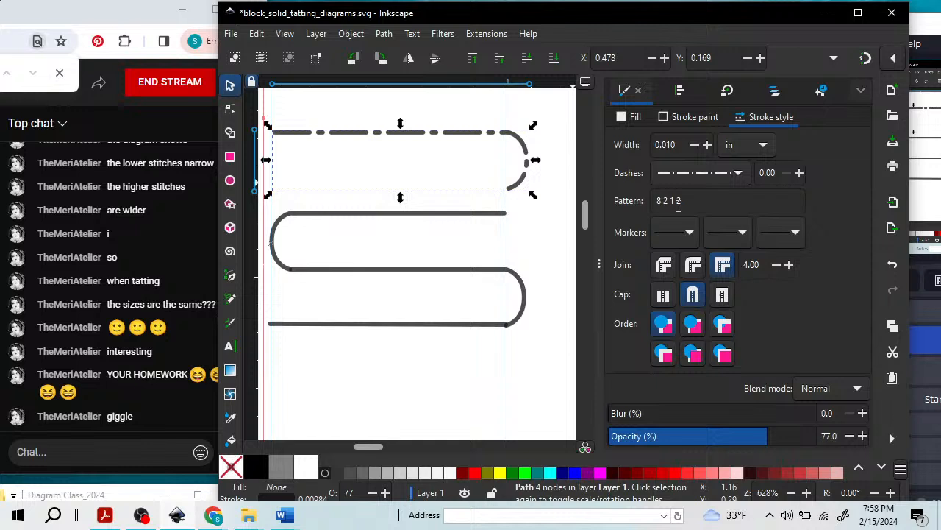
click(739, 174)
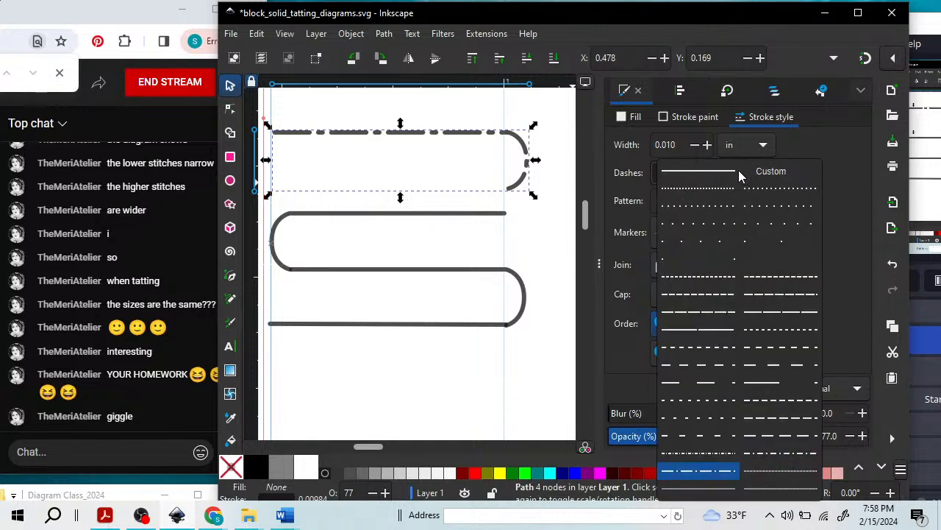
click(684, 171)
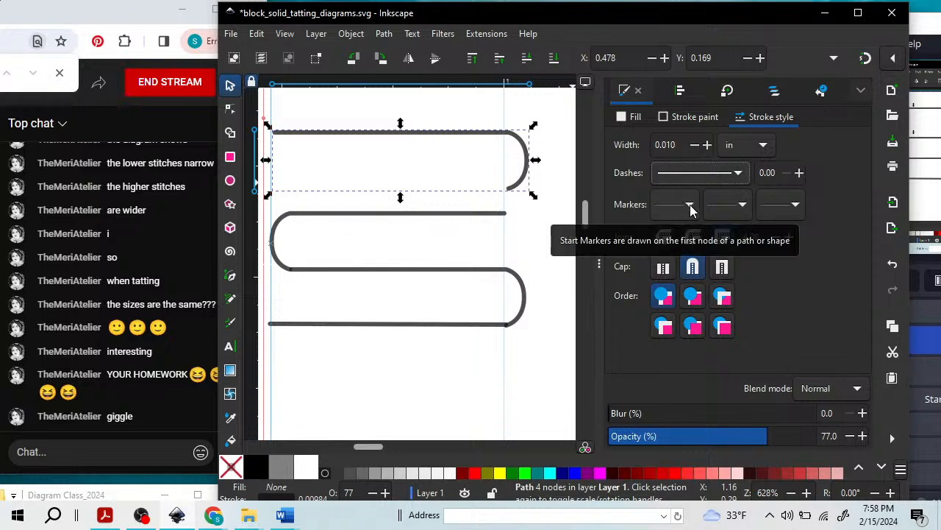
Add a Dart arrow start marker to the separated serpentine row.
click(689, 204)
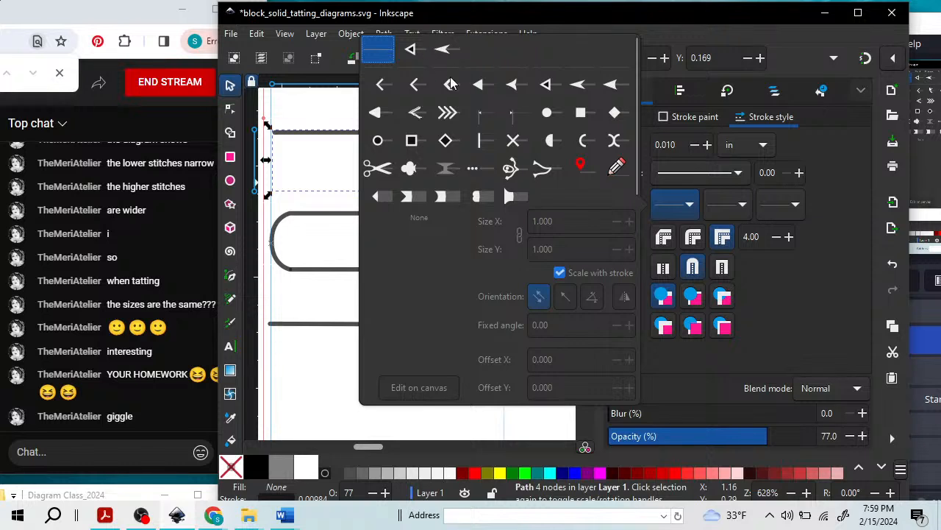
click(444, 50)
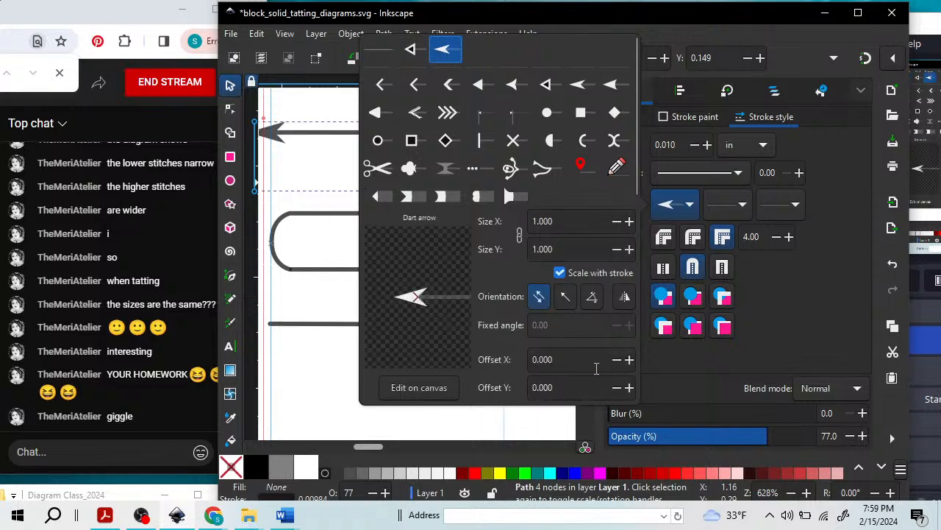
click(331, 362)
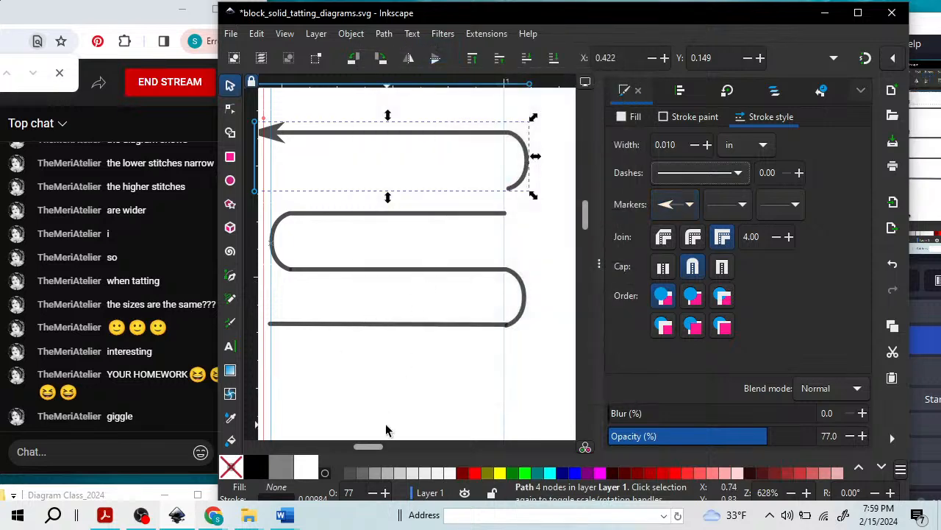
Examine the arrowhead up close and the path's start node beneath it with the Node tool.
mouse_move(378, 447)
mouse_down()
mouse_move(304, 431)
mouse_move(301, 387)
mouse_up()
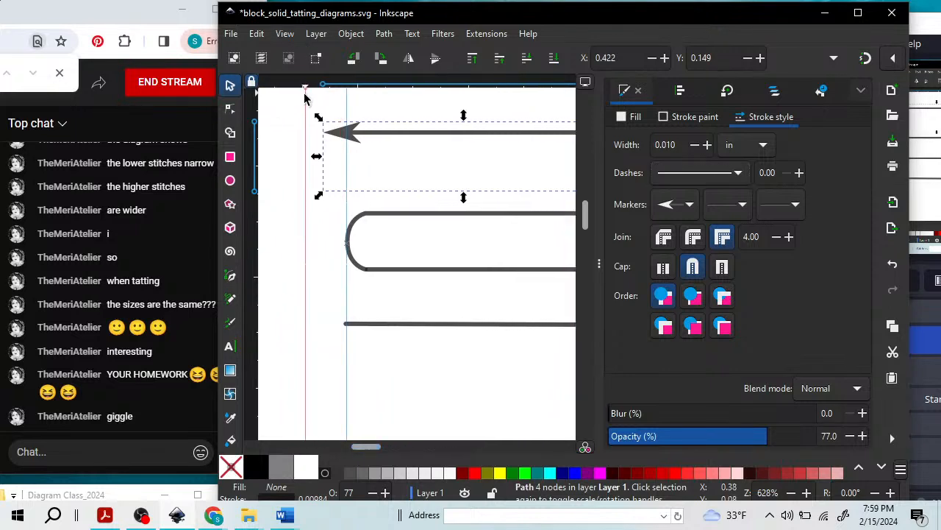
mouse_move(304, 97)
mouse_down()
mouse_move(439, 95)
mouse_move(436, 110)
mouse_up()
key(plus)
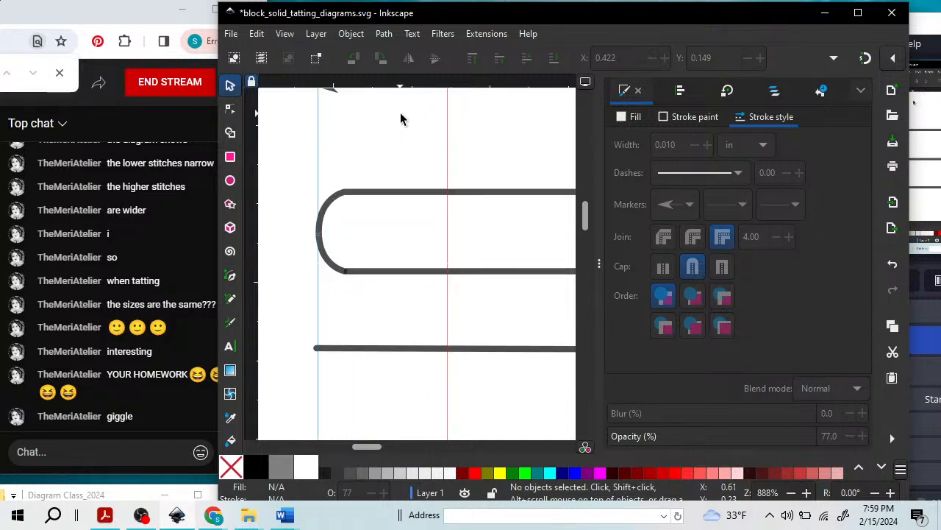
scroll(401, 119, up, 2)
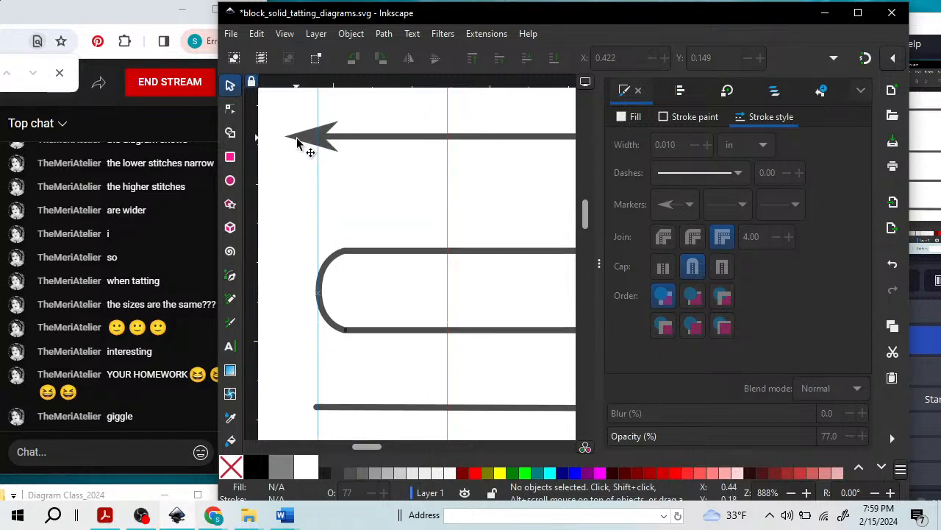
key(n)
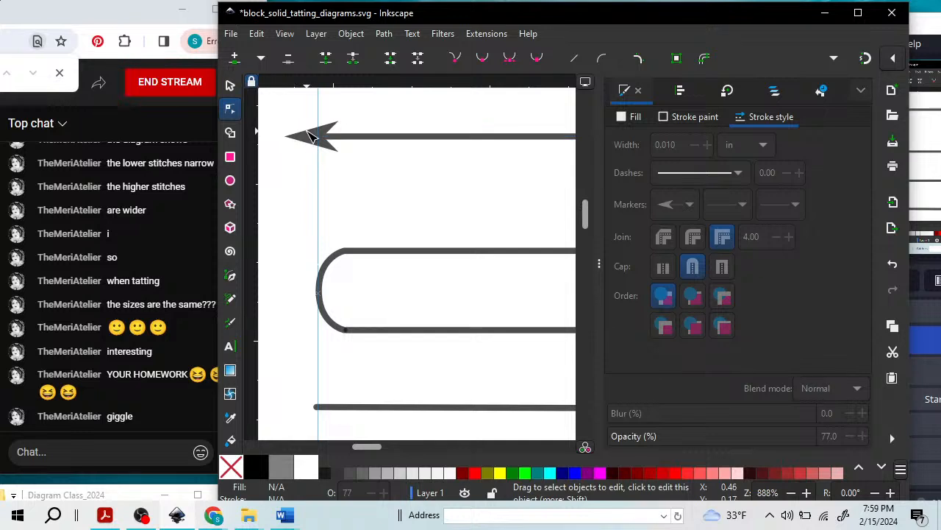
click(310, 140)
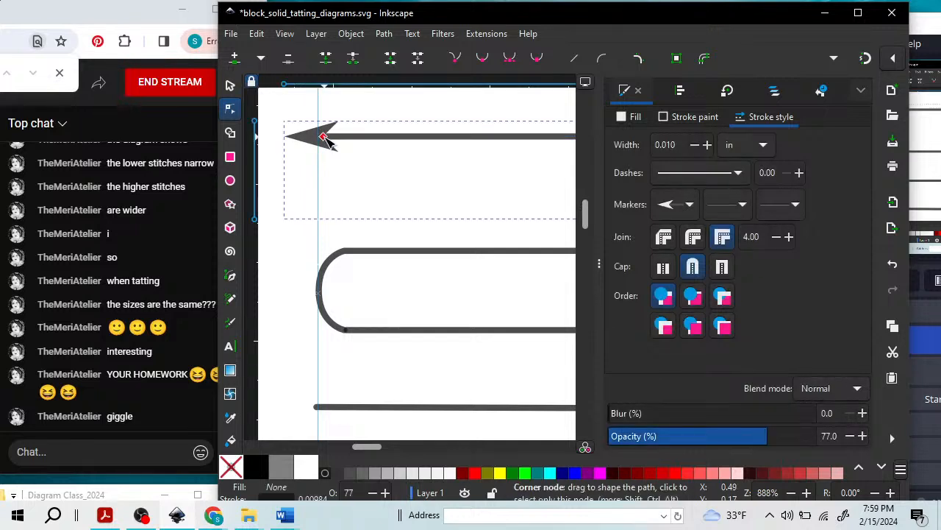
click(324, 139)
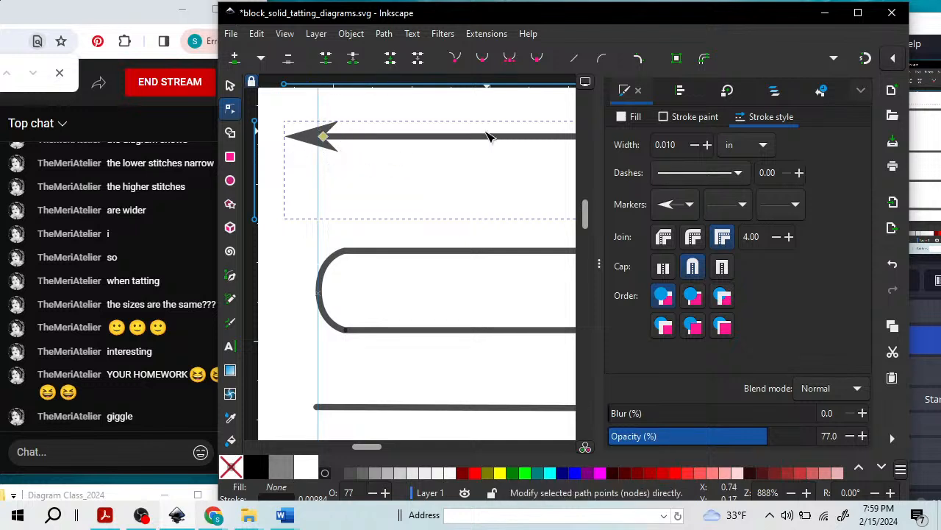
Review the start marker choices and undo the arrowhead marker on the separated serpentine row.
click(687, 208)
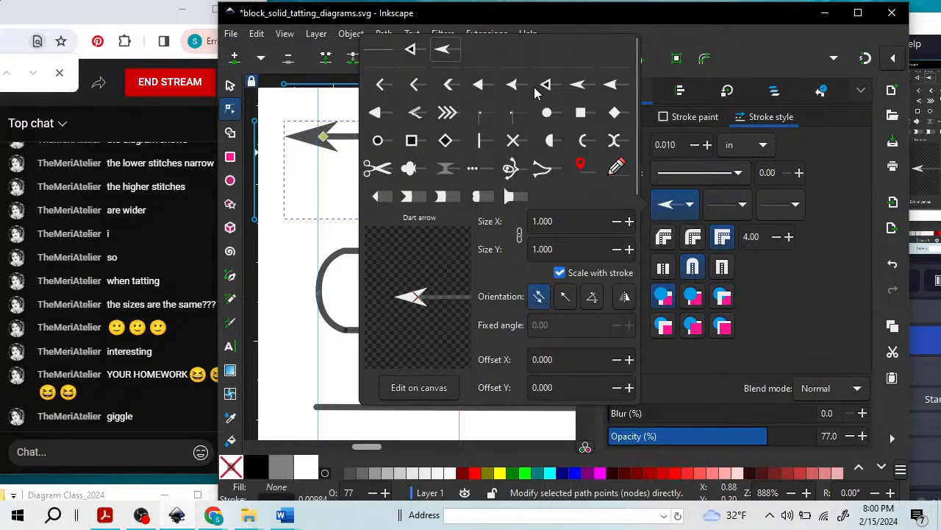
click(318, 237)
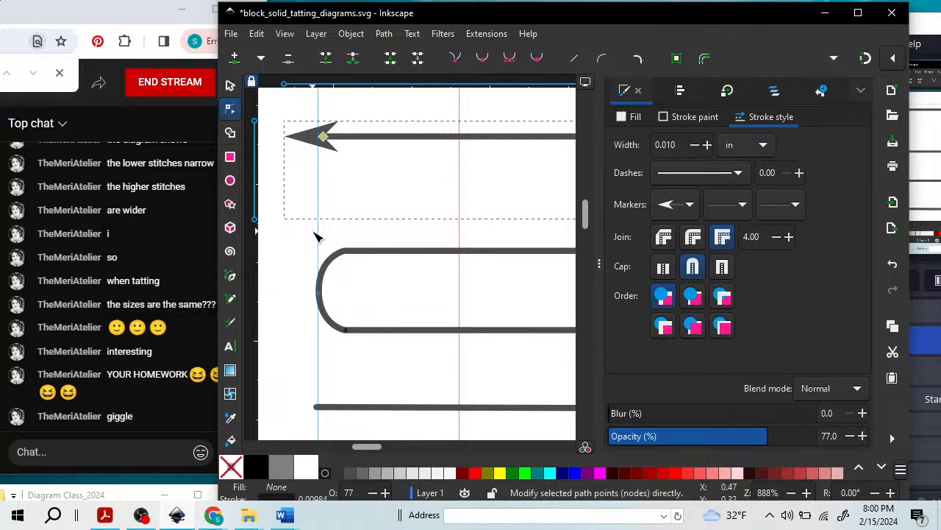
key(ctrl+z)
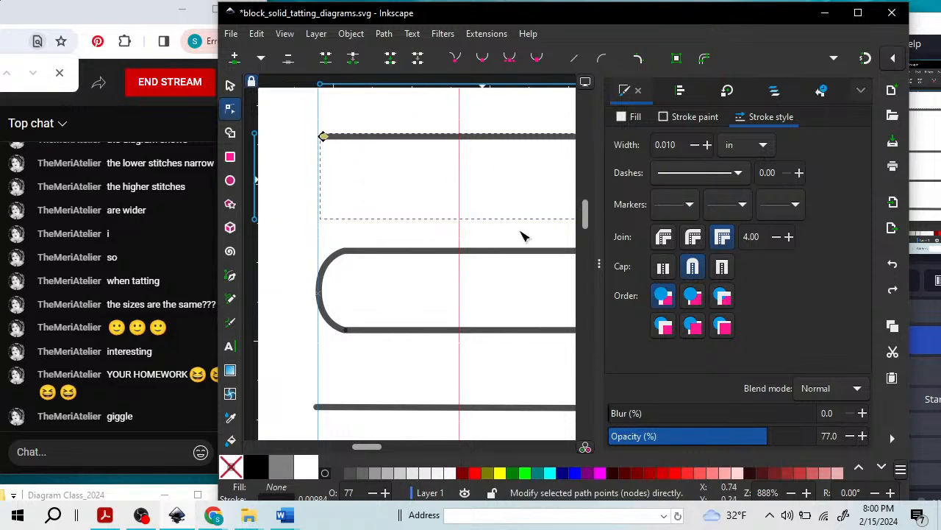
Try a Dart arrow mid marker on the separated serpentine row and check where the arrowheads sit on the whole path.
click(743, 210)
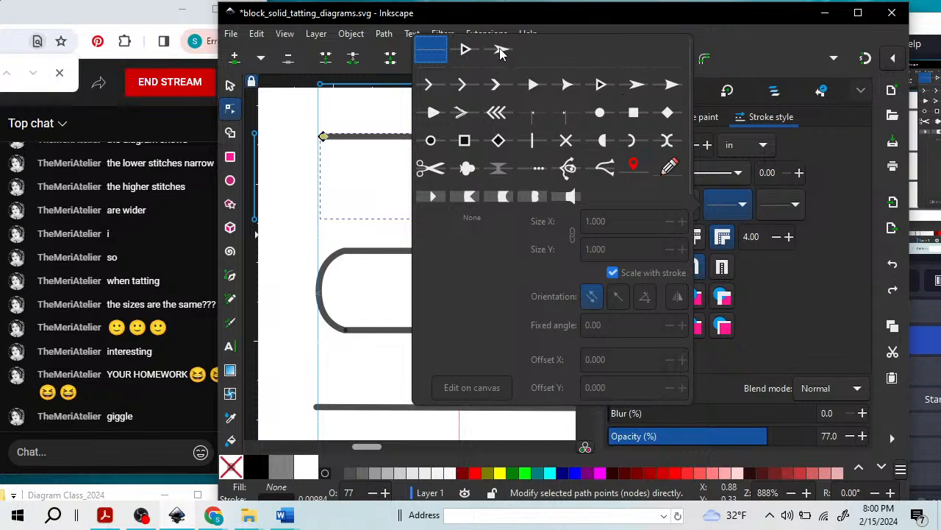
click(500, 52)
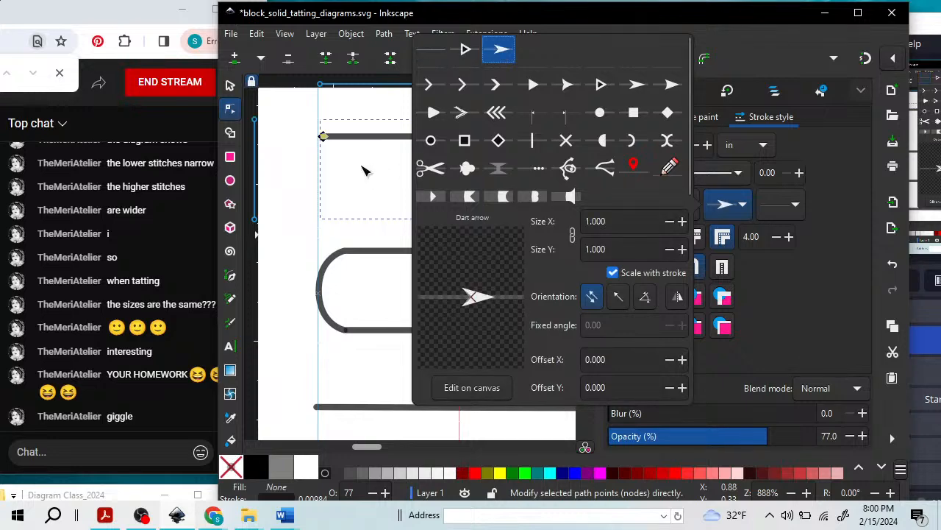
click(365, 169)
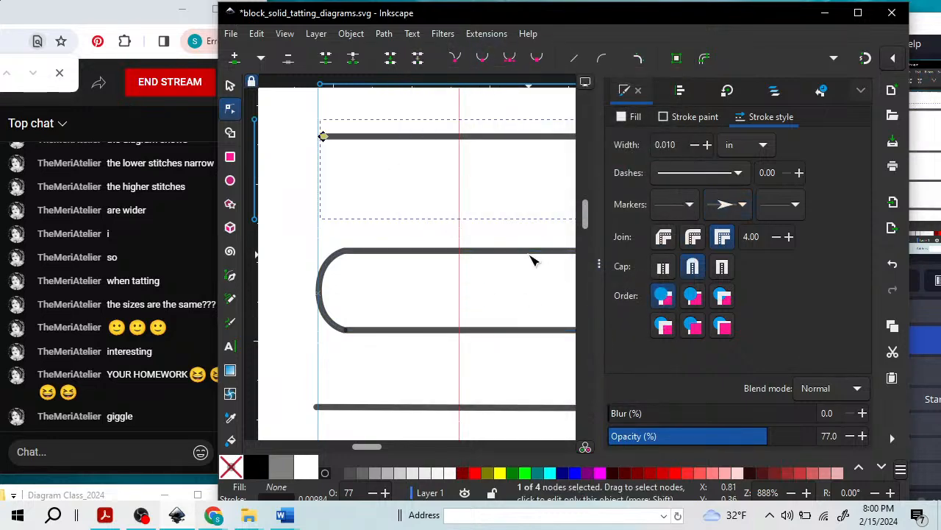
key(minus)
key(minus)
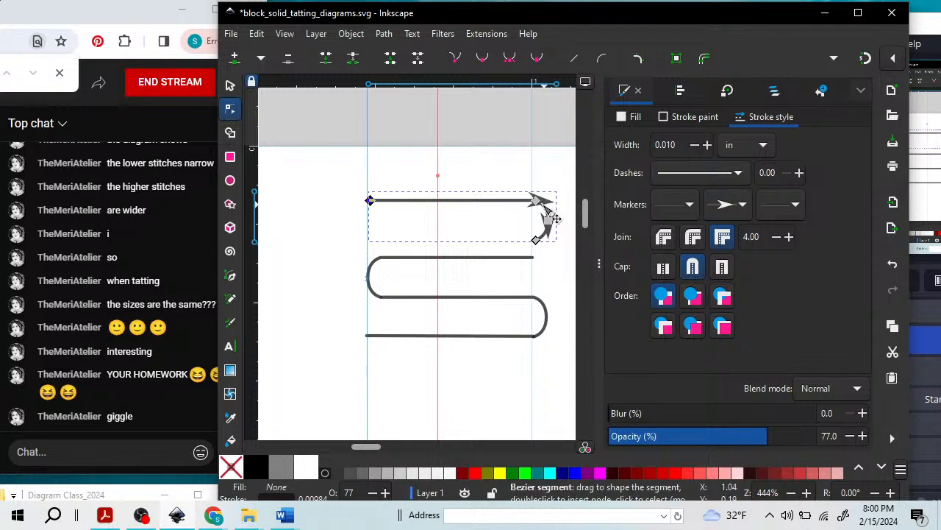
Try moving the middle node of the row's end curve, and undo both the node move and the Dart arrow mid marker.
mouse_move(554, 217)
mouse_down()
mouse_move(545, 211)
mouse_move(562, 235)
mouse_move(563, 197)
mouse_move(555, 245)
mouse_move(559, 228)
mouse_up()
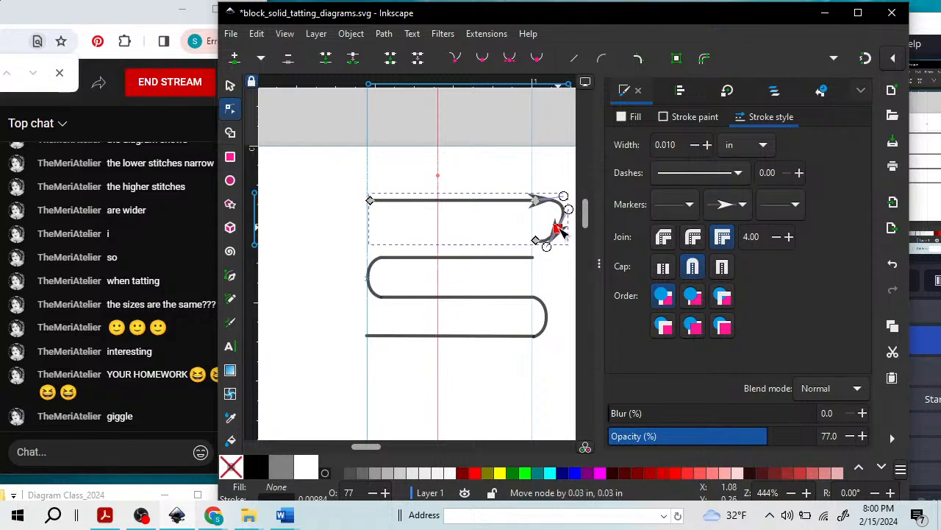
key(minus)
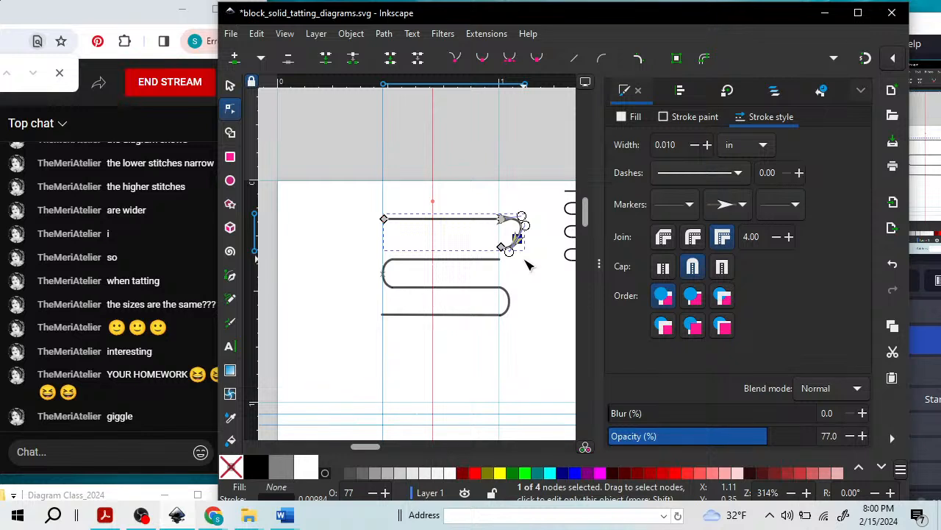
key(ctrl+z)
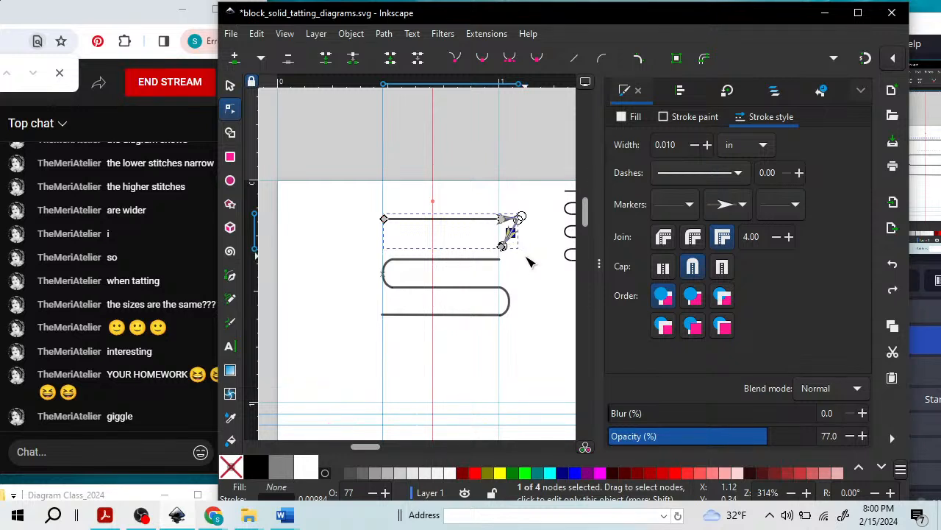
key(ctrl+z)
key(ctrl+z)
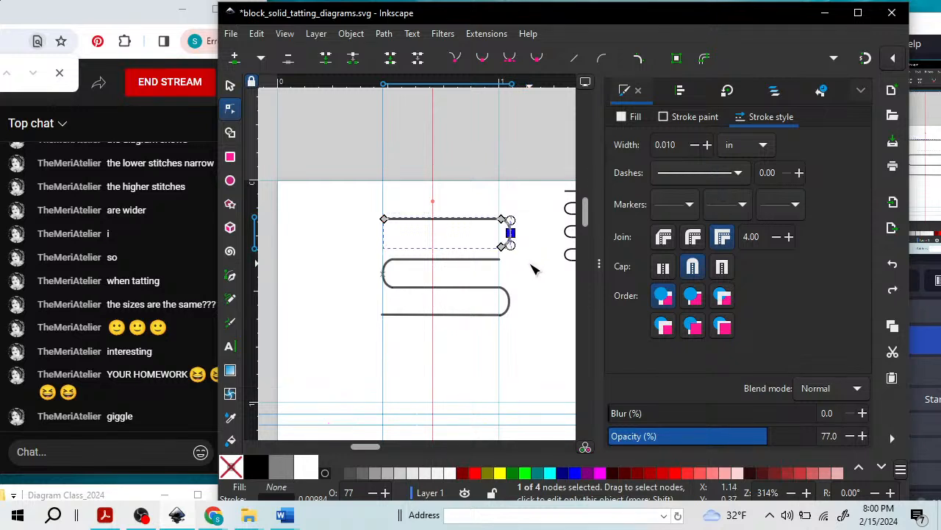
Try a Triangle arrow mid marker on the separated serpentine row, check it with the row deselected, and undo it.
click(743, 208)
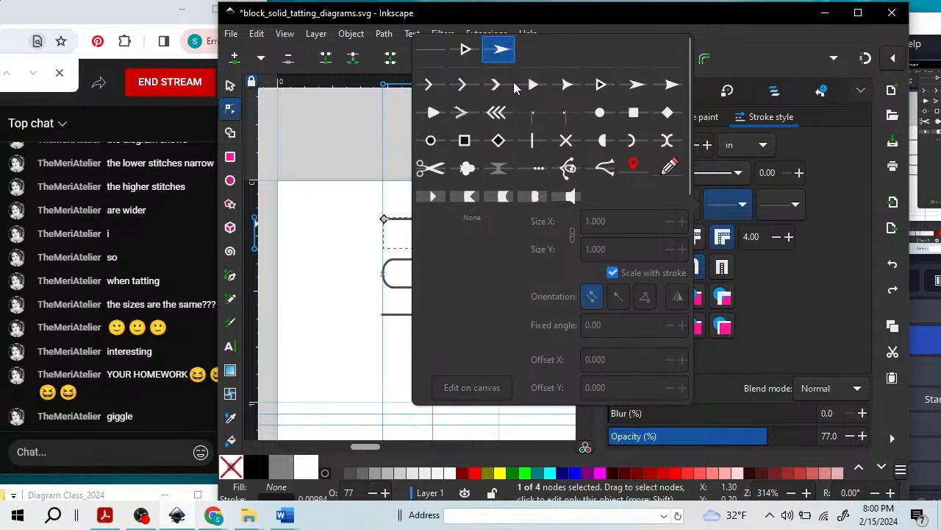
click(532, 86)
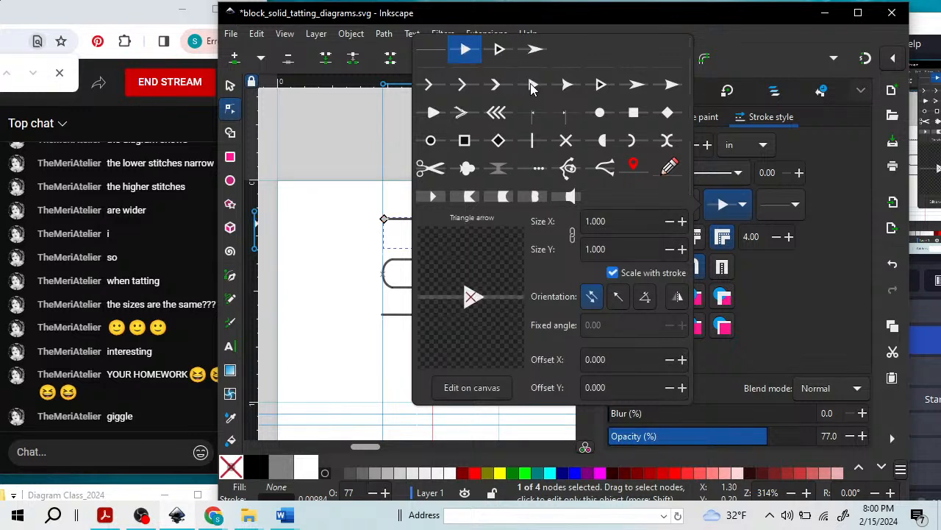
click(324, 239)
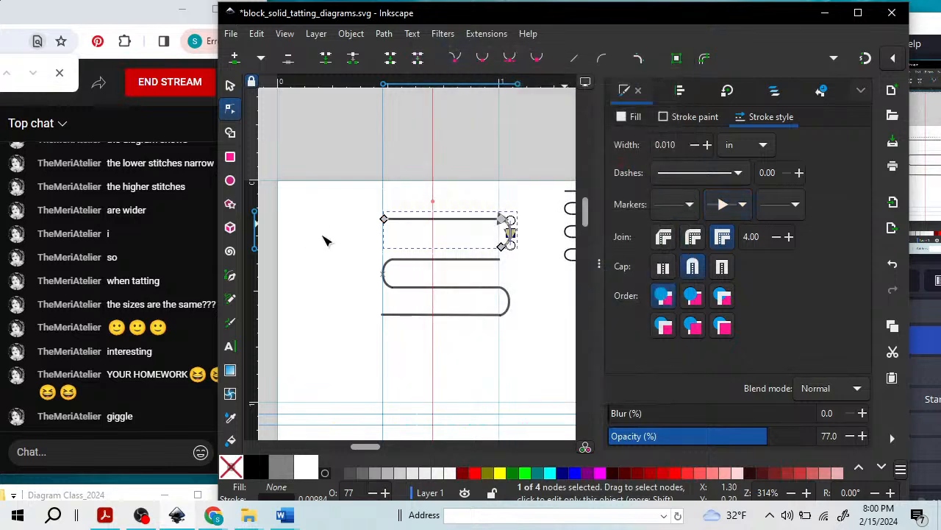
click(536, 236)
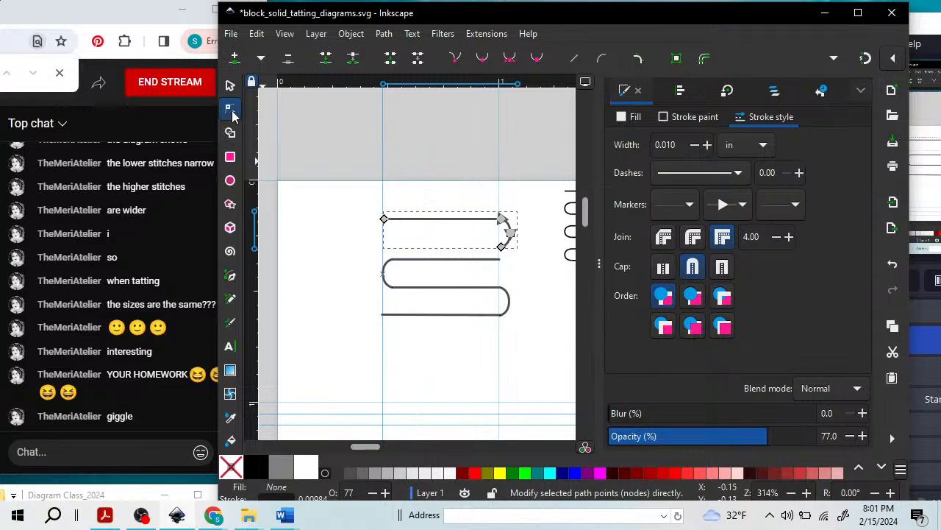
click(316, 233)
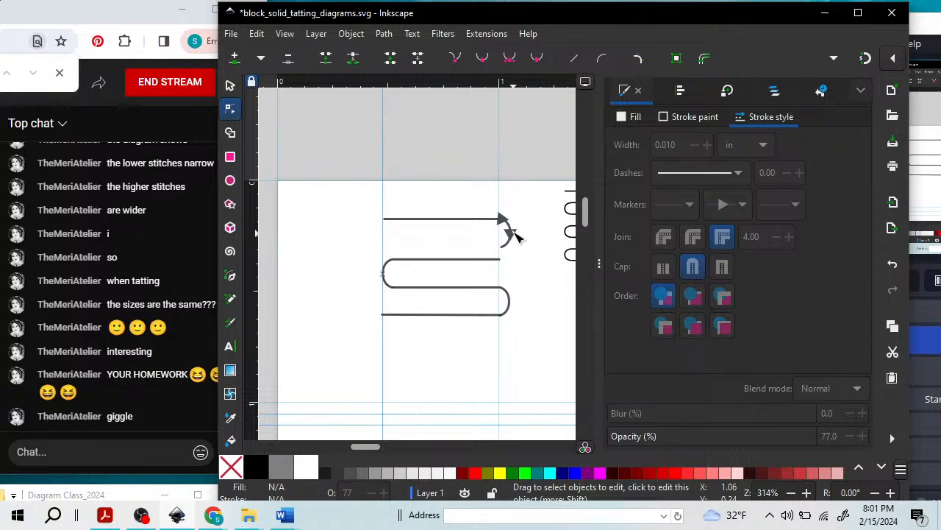
key(ctrl+z)
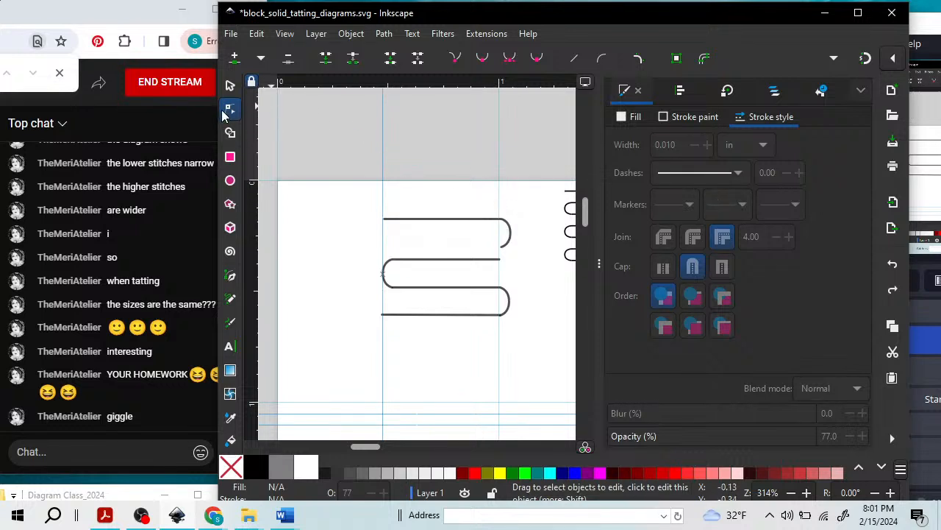
Add a Dart arrow end marker to the separated serpentine row and deselect the row.
click(425, 223)
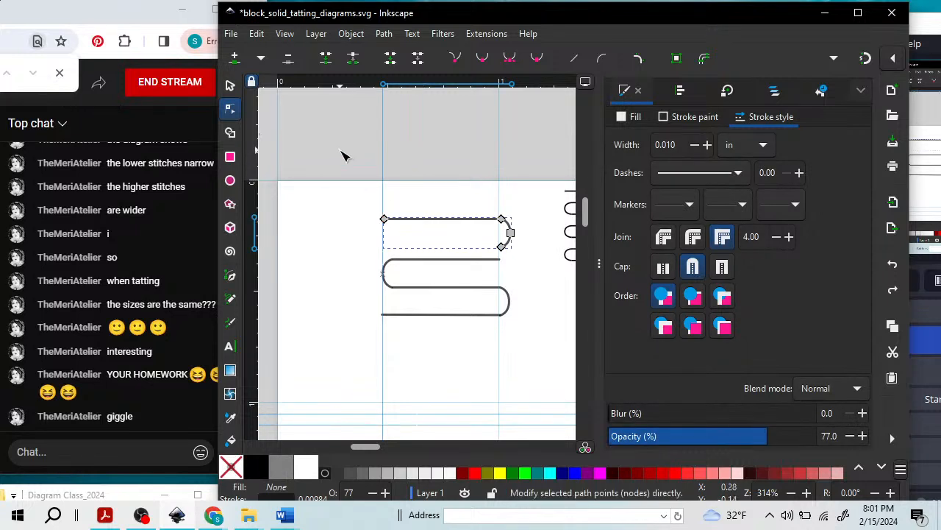
key(s)
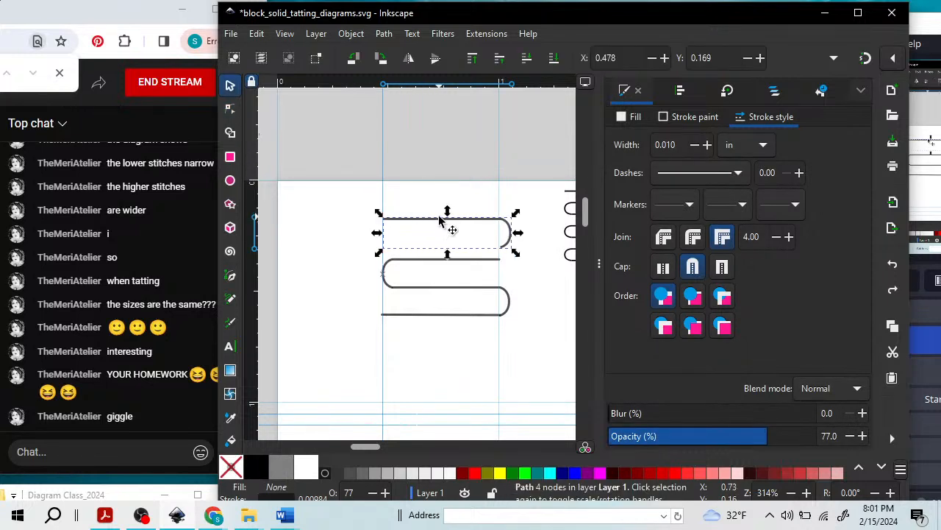
click(792, 209)
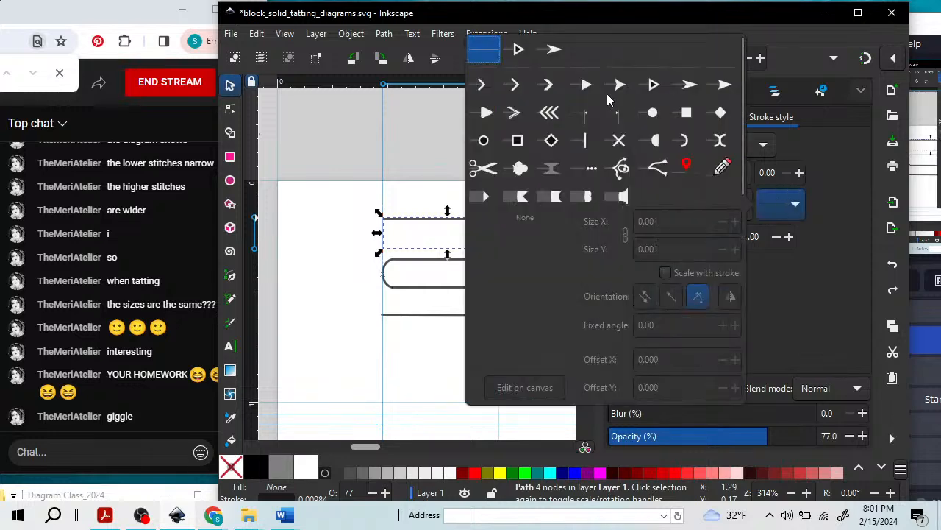
click(553, 50)
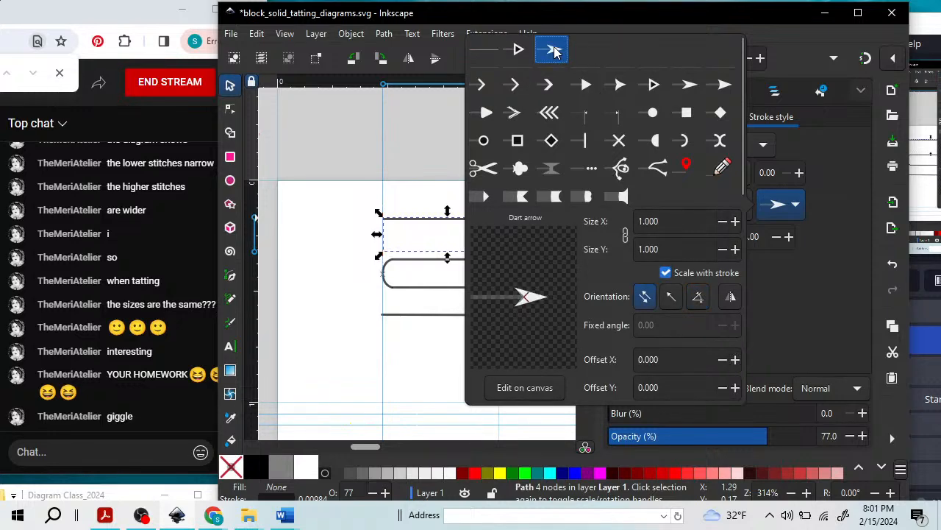
click(326, 234)
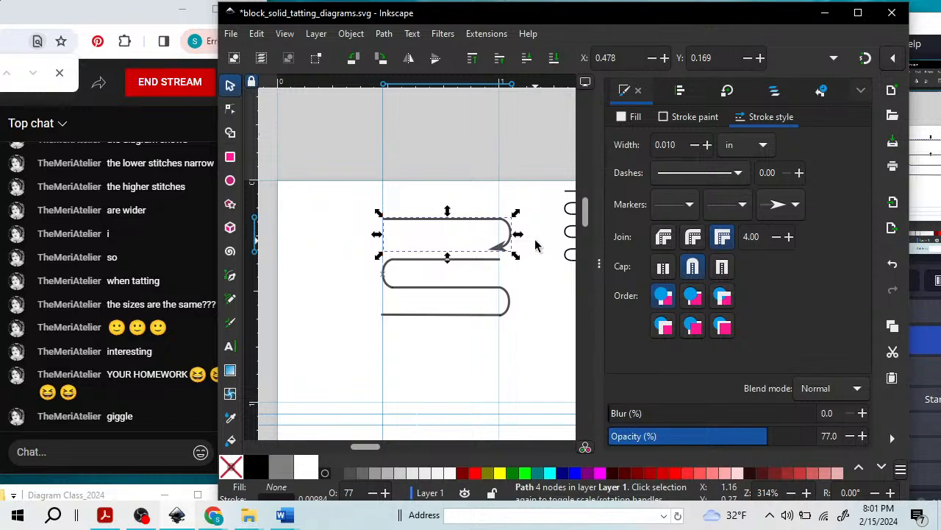
scroll(536, 247, down, 2)
scroll(536, 247, up, 2)
click(535, 216)
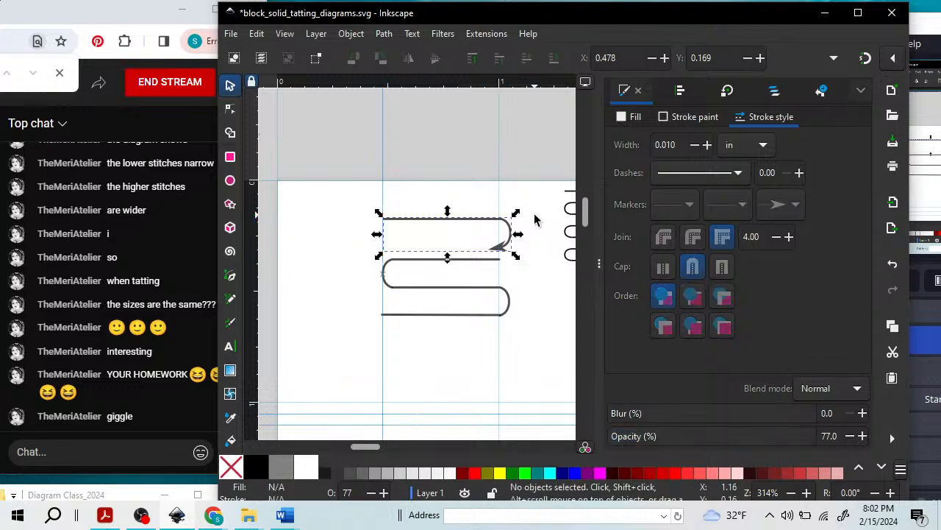
Draw a straight horizontal line with the Pen tool below the serpentine, spanning the two vertical guides at about Y 0.90 in.
scroll(492, 271, down, 2)
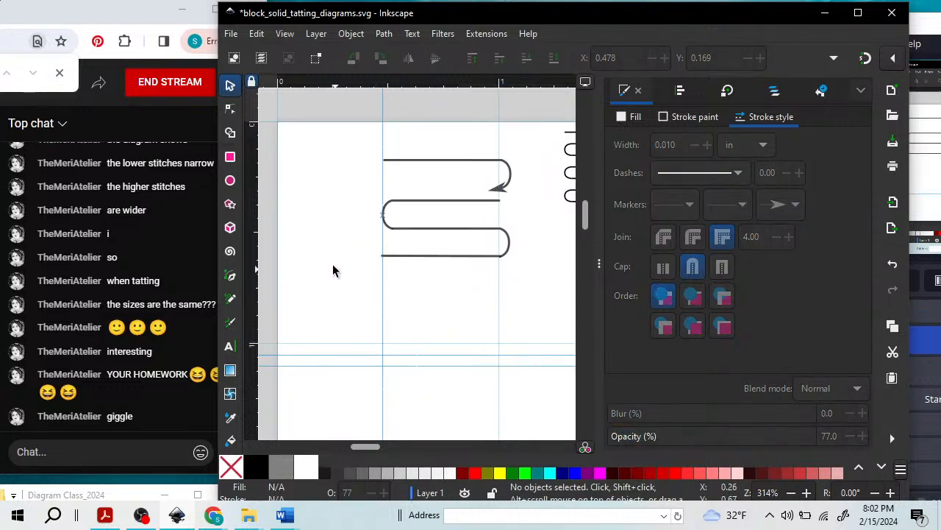
click(231, 277)
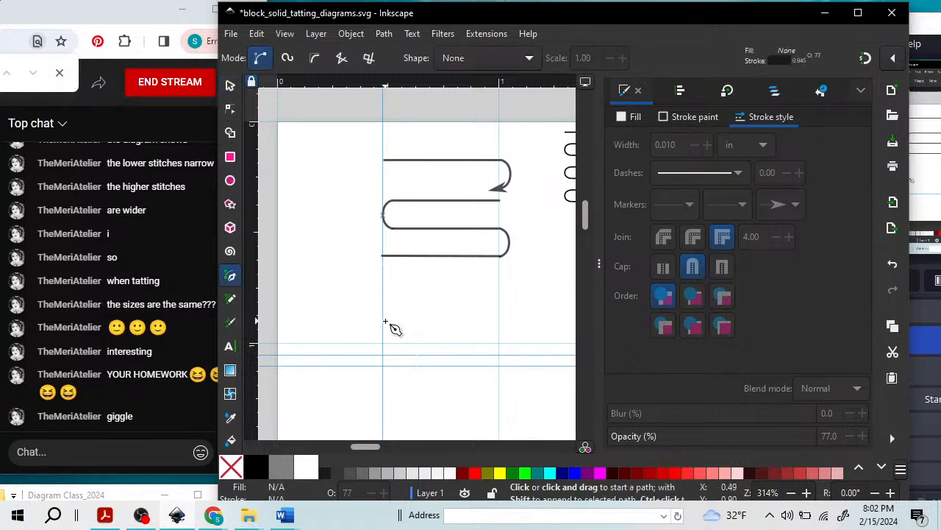
click(382, 321)
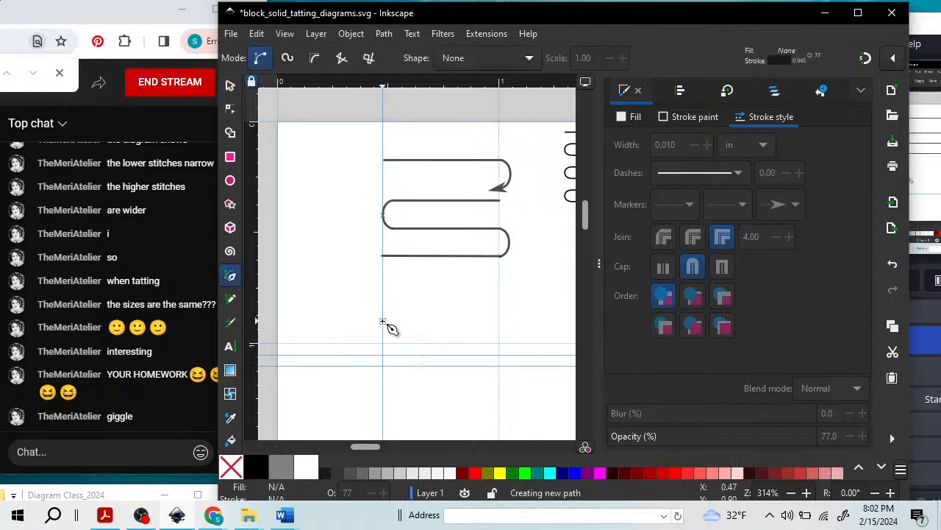
double_click(499, 321)
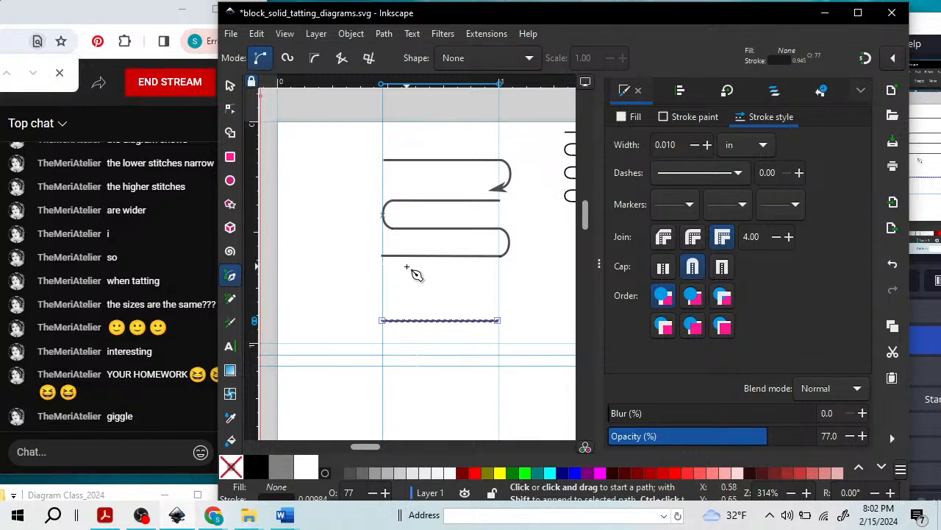
Insert a node halfway along the new horizontal line, between its two end nodes.
key(s)
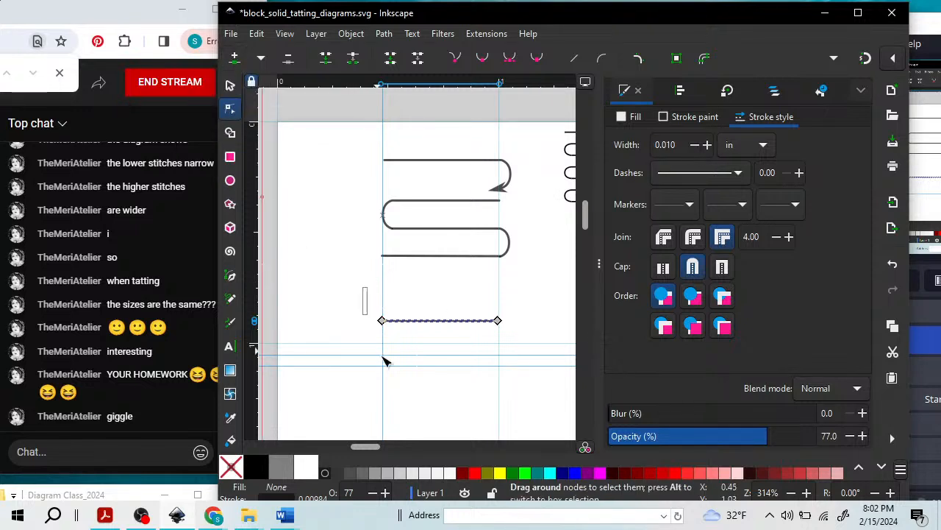
scroll(385, 360, right, 4)
scroll(428, 367, right, 5)
key(s)
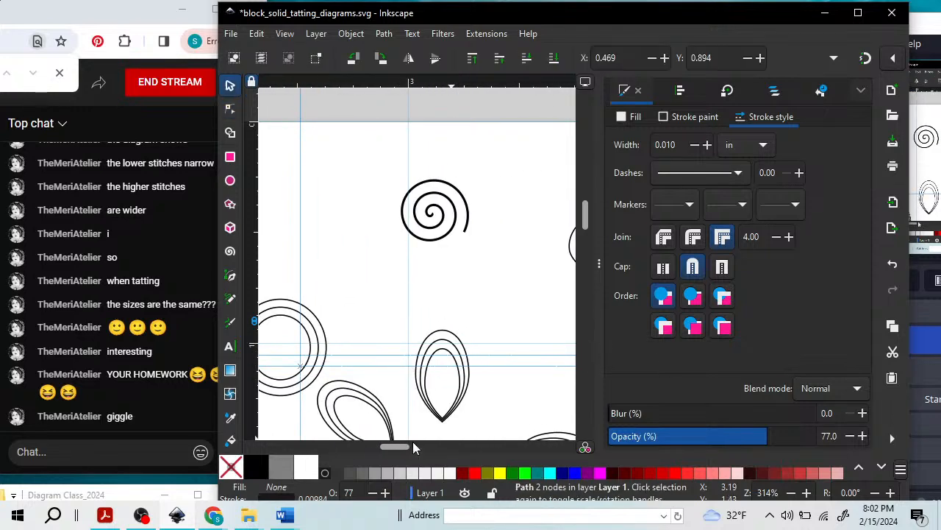
drag(402, 447, 373, 444)
drag(332, 263, 509, 352)
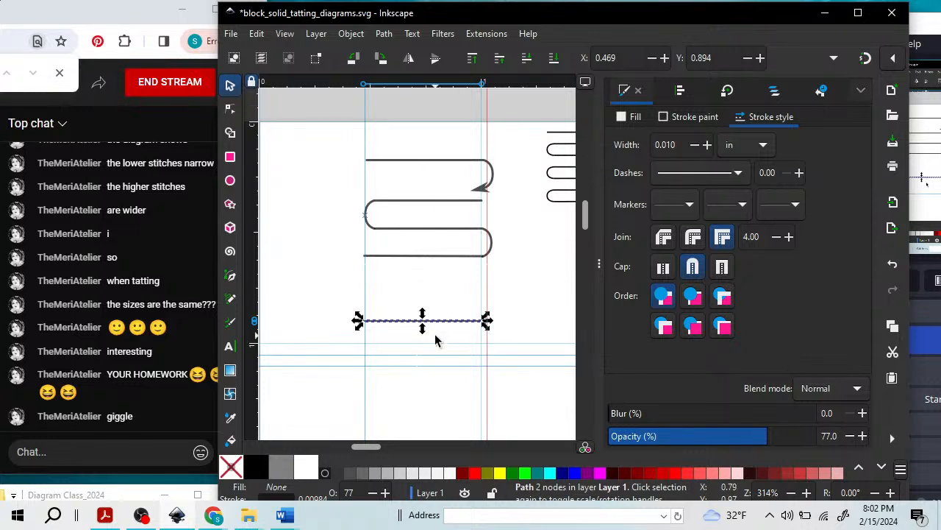
click(230, 109)
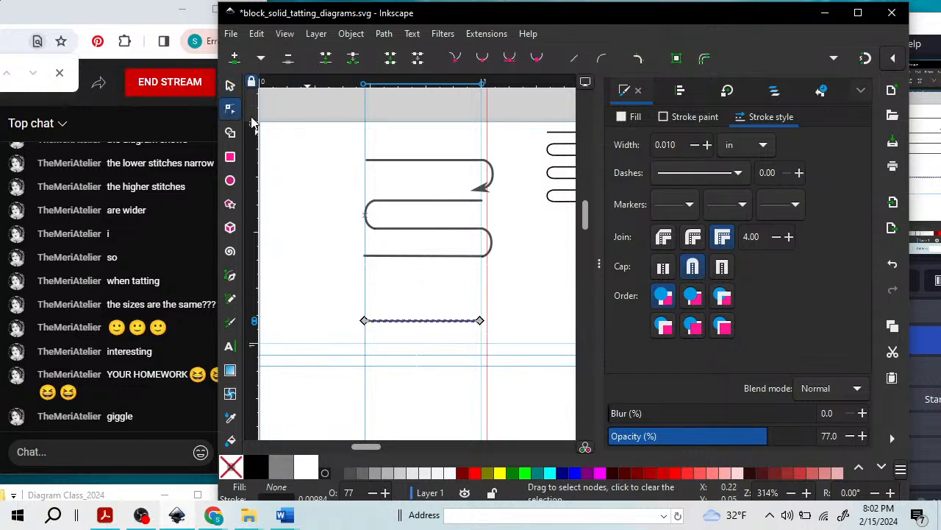
drag(337, 264, 510, 346)
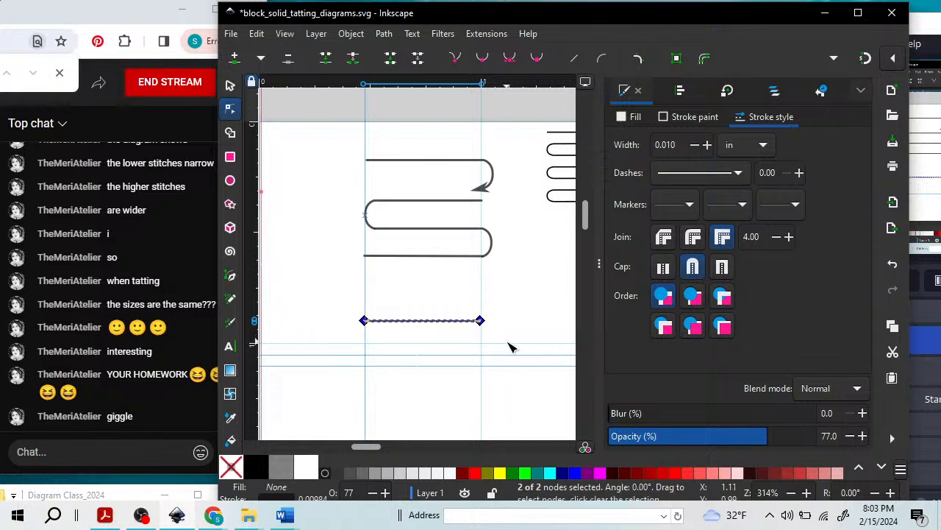
click(235, 57)
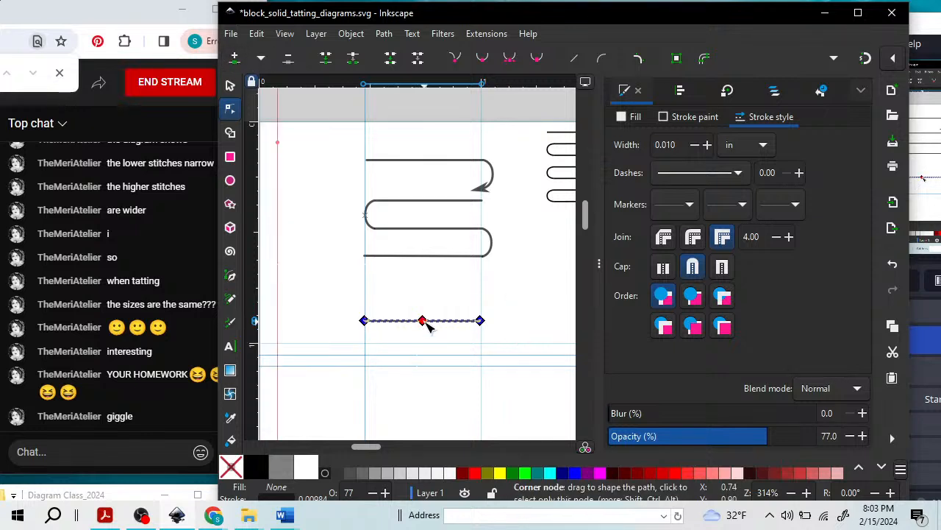
Shape the line into an even arch by raising its middle node about 0.11 in, making it symmetric and lengthening its handles.
drag(425, 321, 425, 327)
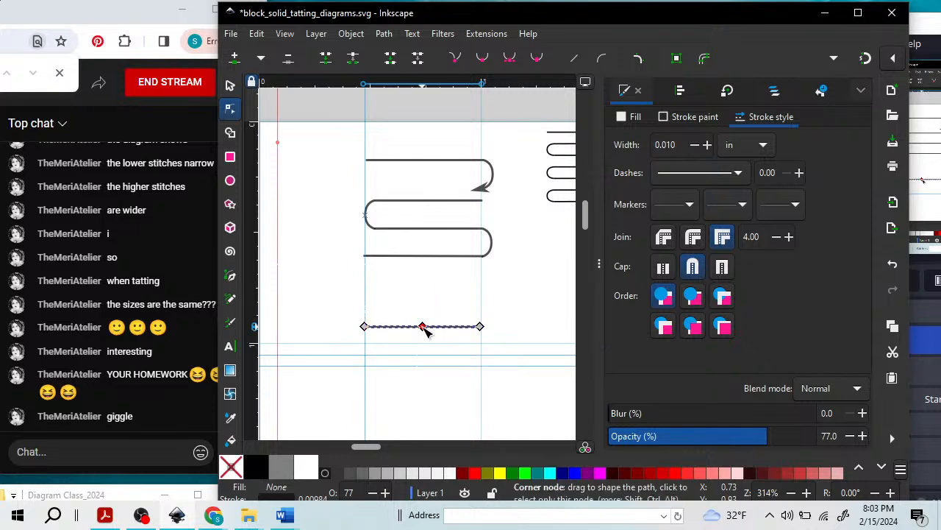
click(422, 326)
drag(422, 326, 422, 302)
click(510, 58)
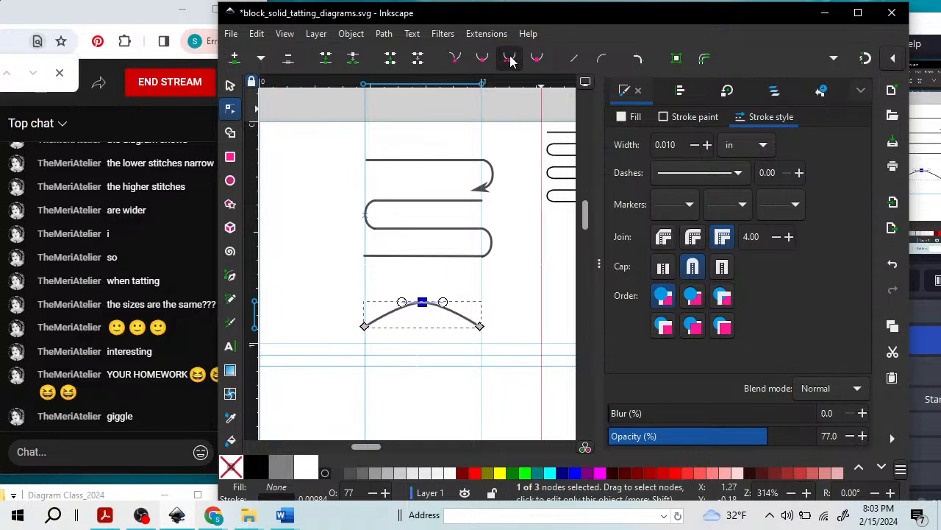
drag(443, 302, 463, 305)
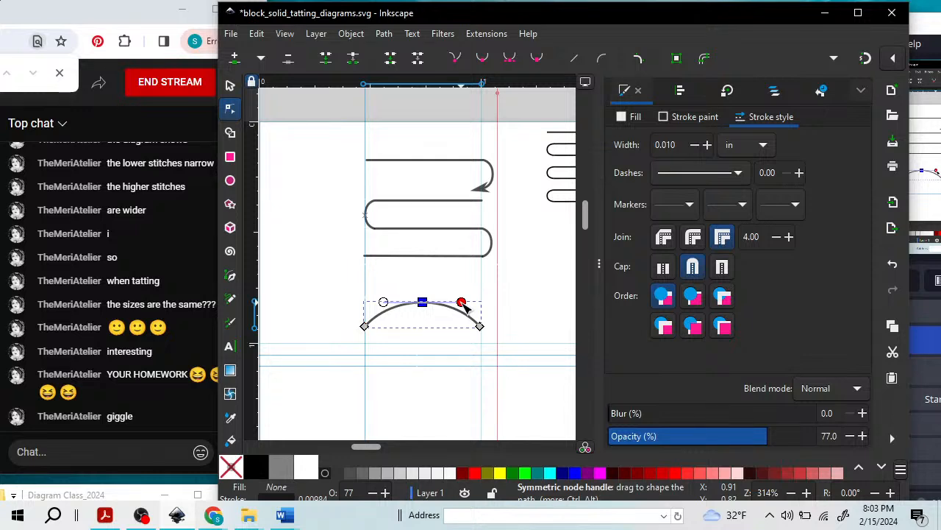
Add a solid notched arrowhead as end marker to the arch below the serpentine, then deselect the arch.
key(s)
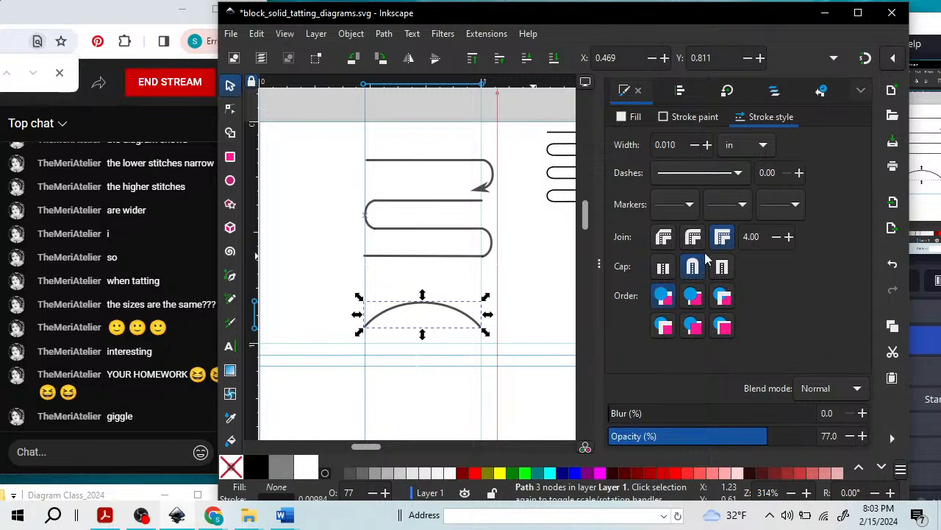
click(688, 204)
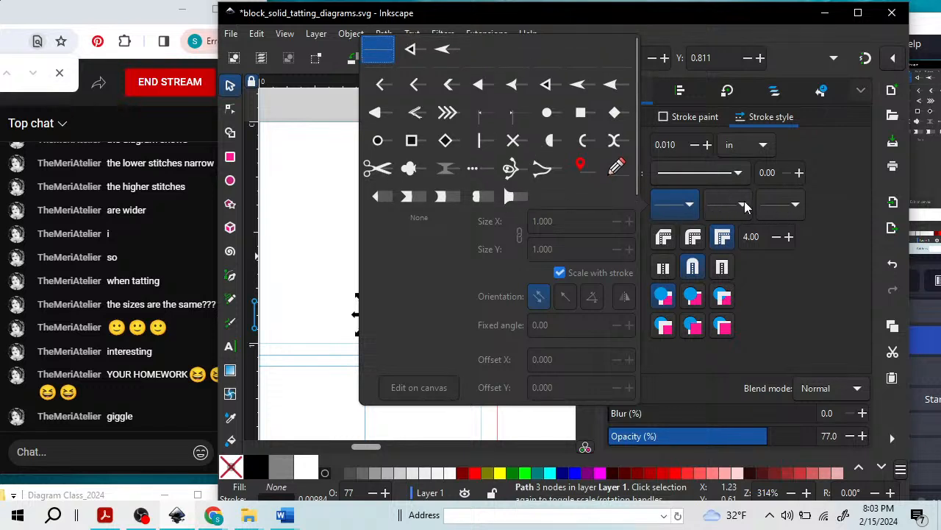
click(796, 206)
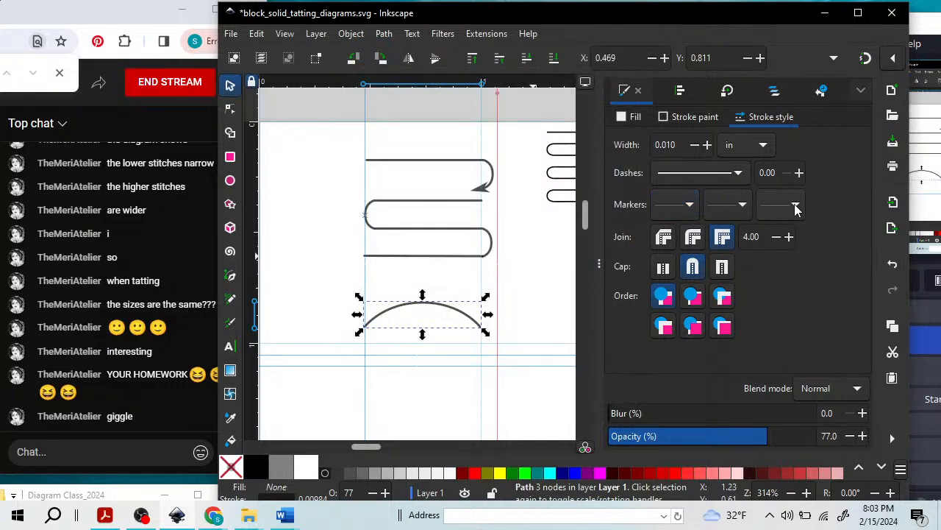
click(795, 207)
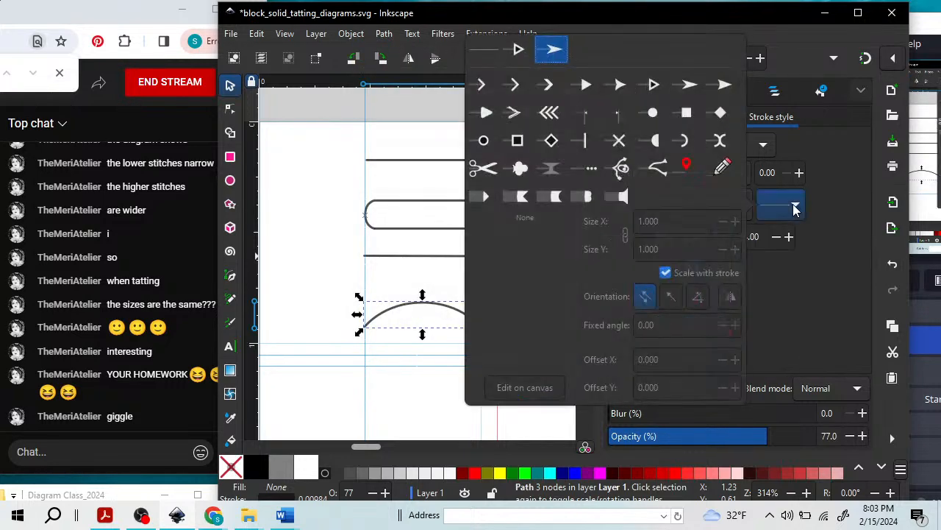
click(620, 86)
click(313, 343)
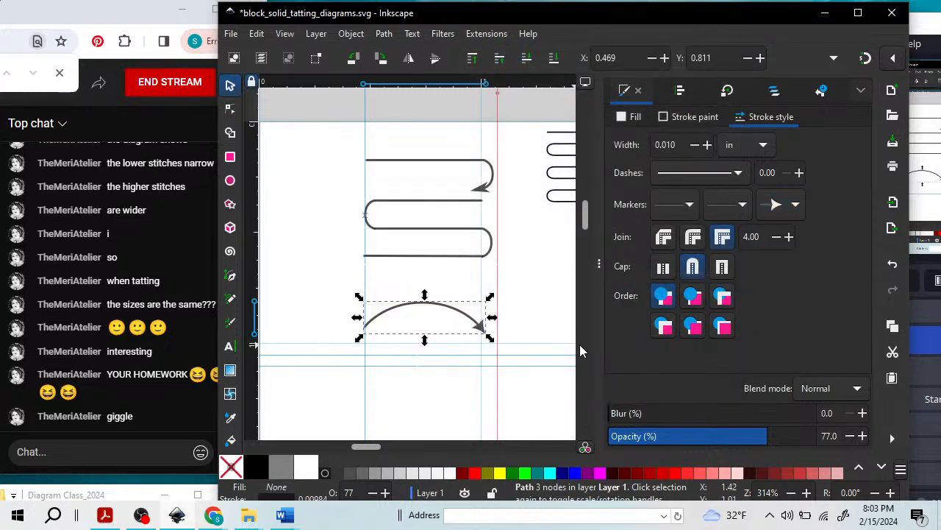
scroll(507, 300, down, 2)
click(528, 231)
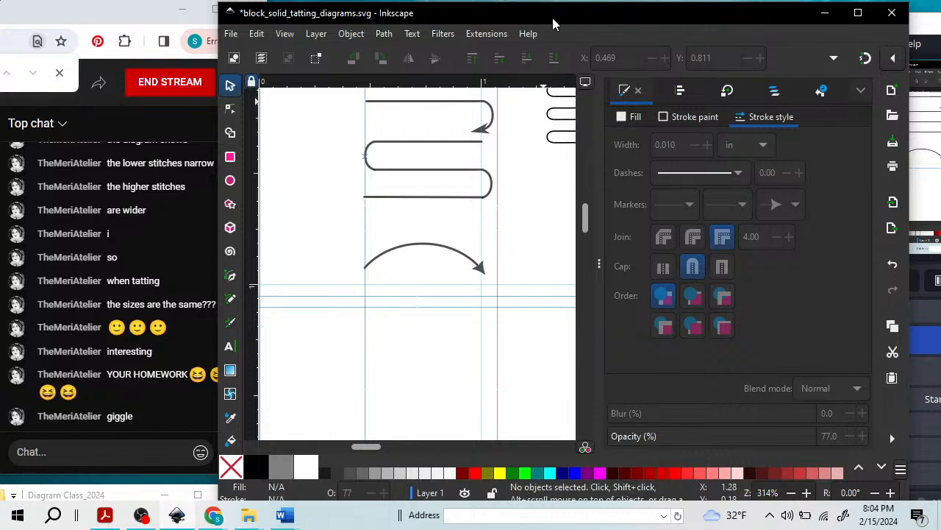
Examine the large flower diagram made of onion ring petals with serpentine blocks radiating around it.
drag(554, 23, 597, 13)
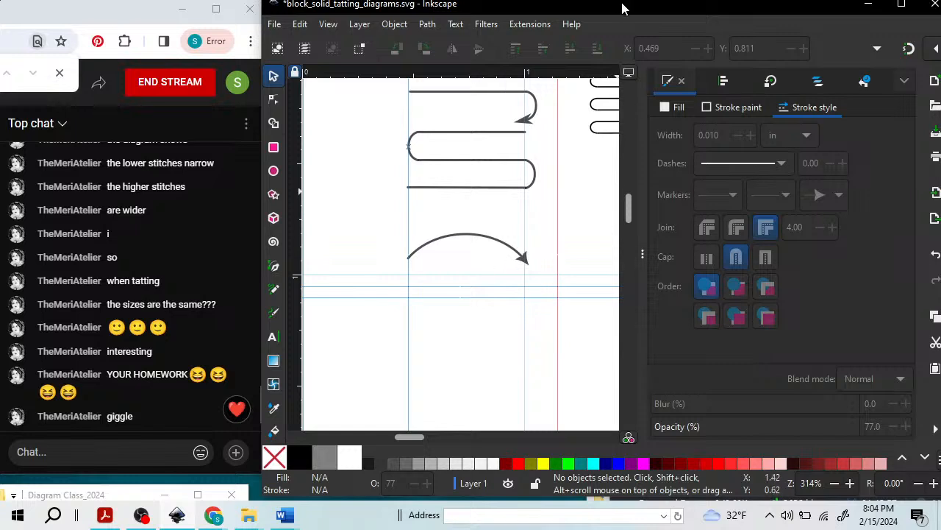
drag(622, 9, 559, 17)
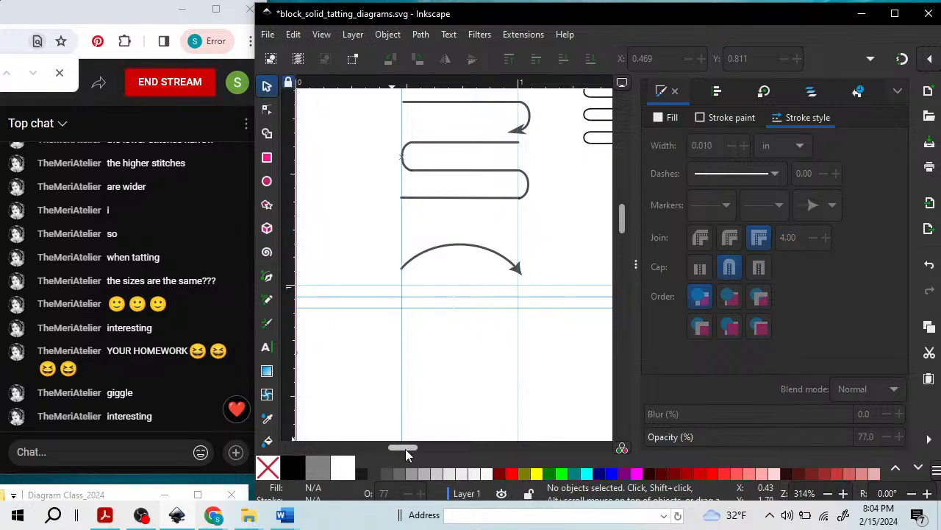
drag(405, 449, 424, 448)
scroll(467, 332, down, 7)
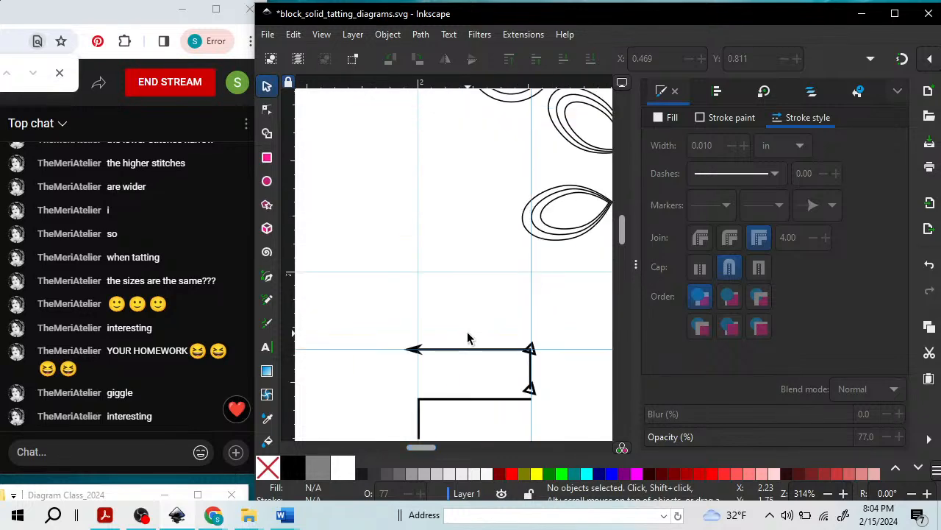
scroll(465, 334, down, 5)
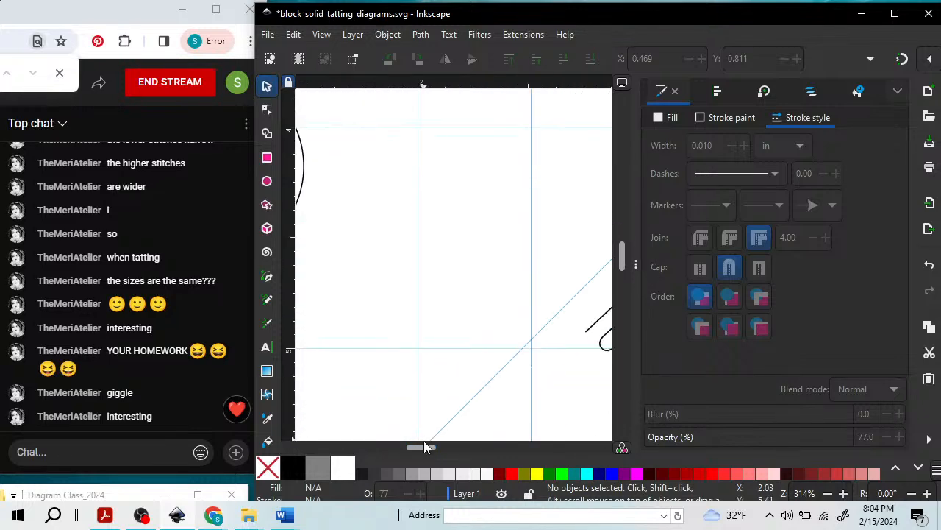
drag(427, 449, 449, 448)
scroll(437, 427, down, 3)
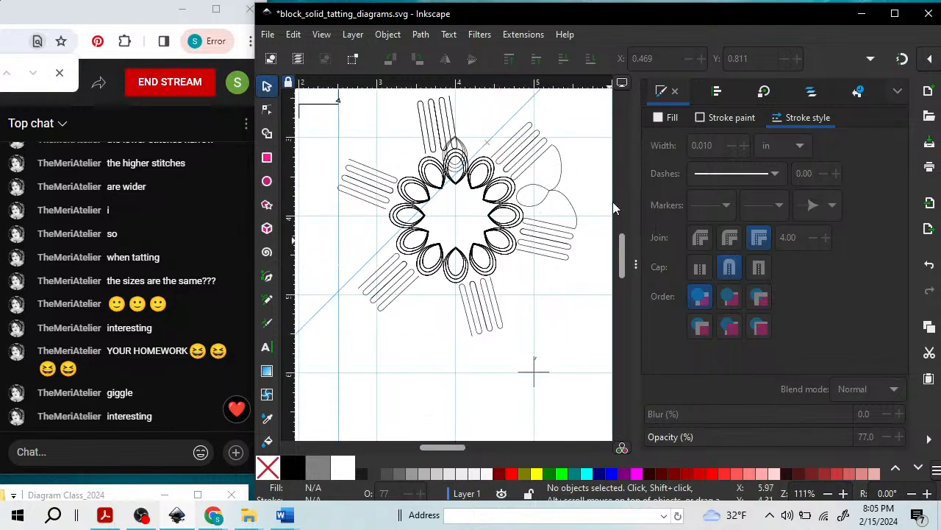
scroll(589, 181, up, 2)
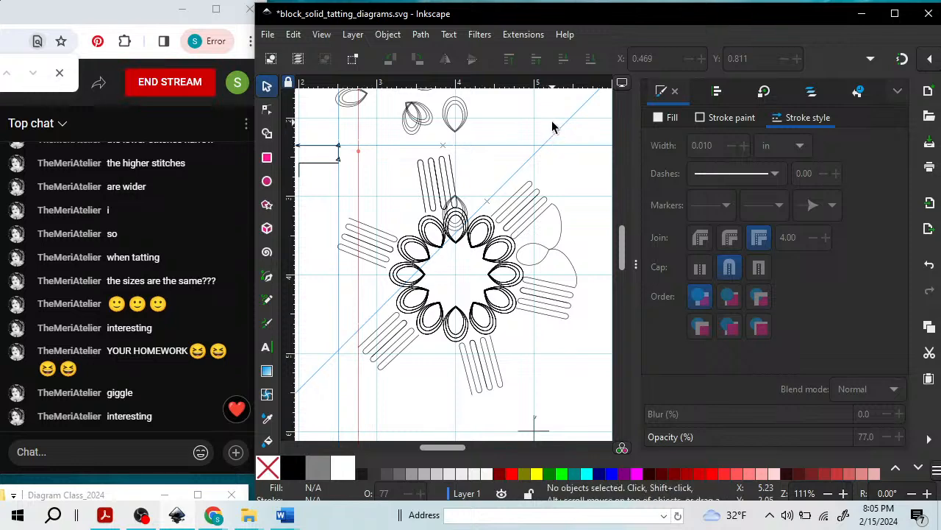
scroll(551, 137, down, 2)
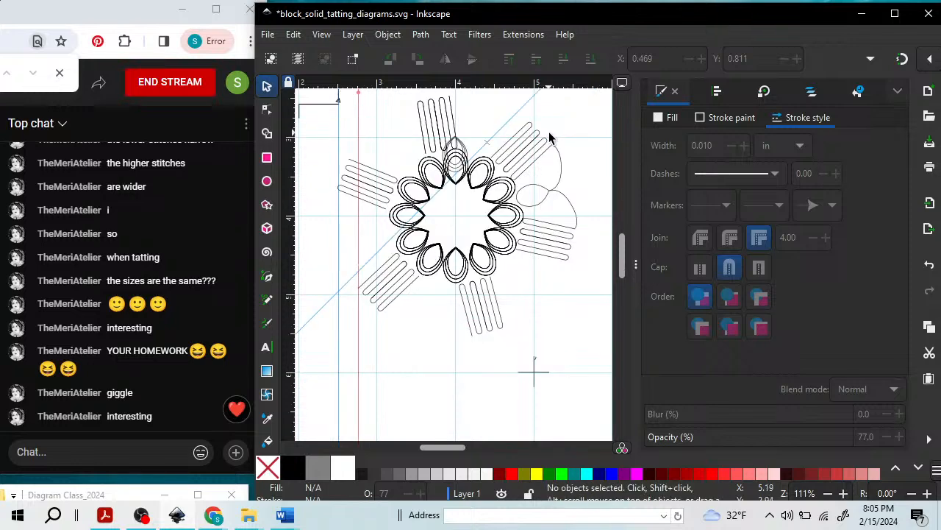
drag(559, 18, 565, 15)
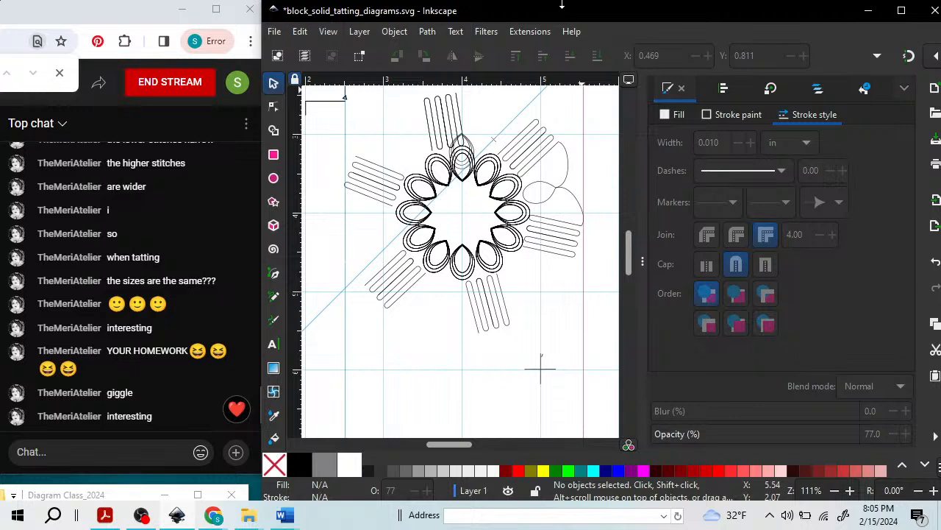
drag(562, 5, 542, 89)
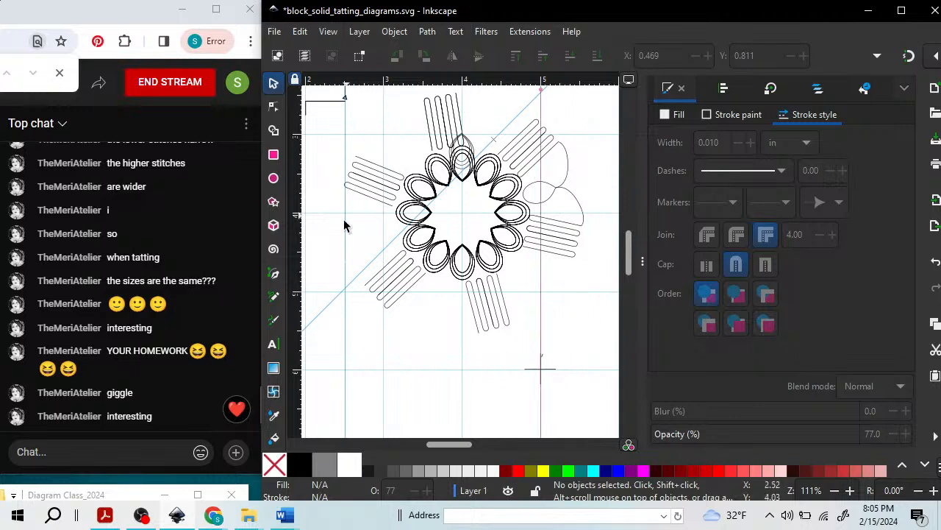
drag(545, 112, 441, 184)
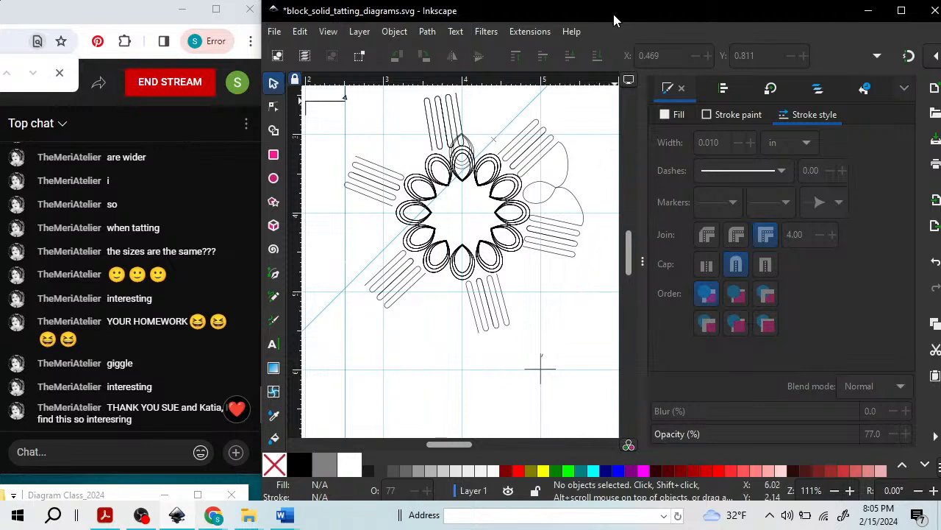
drag(615, 11, 615, 20)
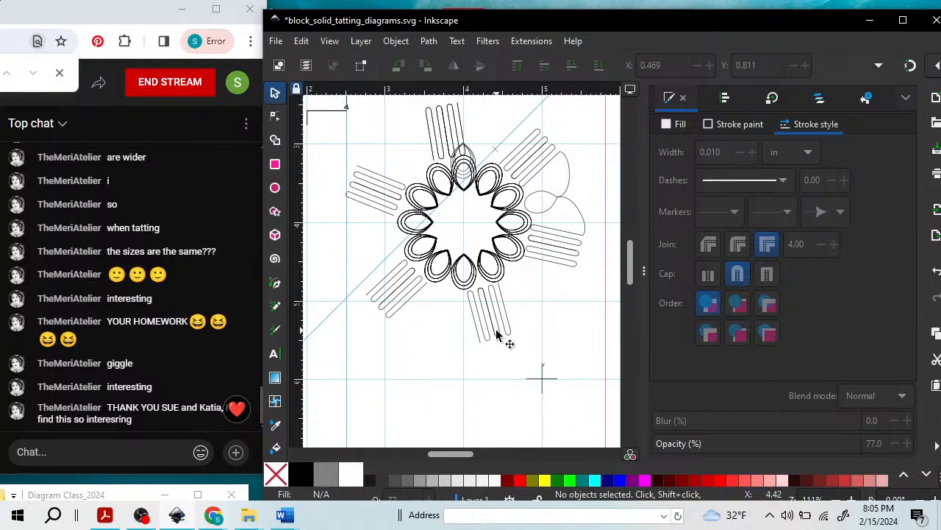
Zoom out and review the page's collection of serpentine, circle, spiral and onion ring diagrams.
key(minus)
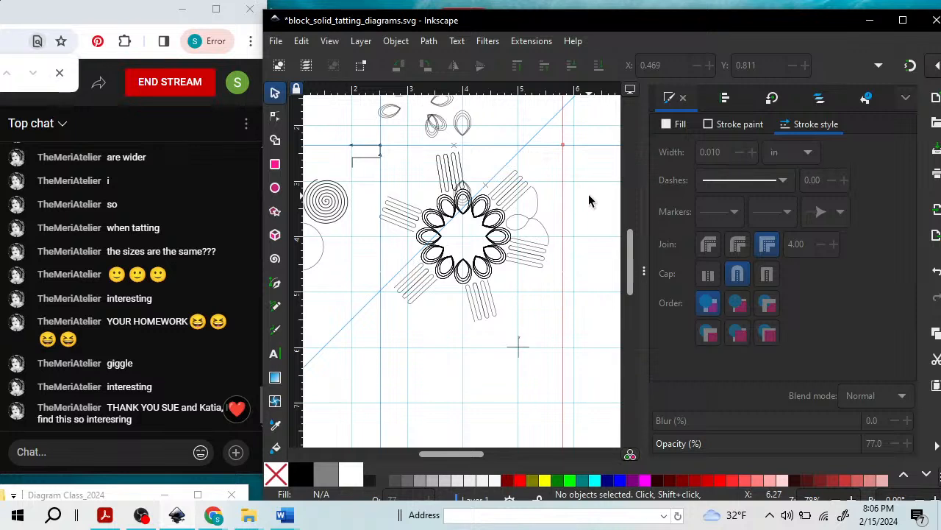
drag(564, 181, 557, 16)
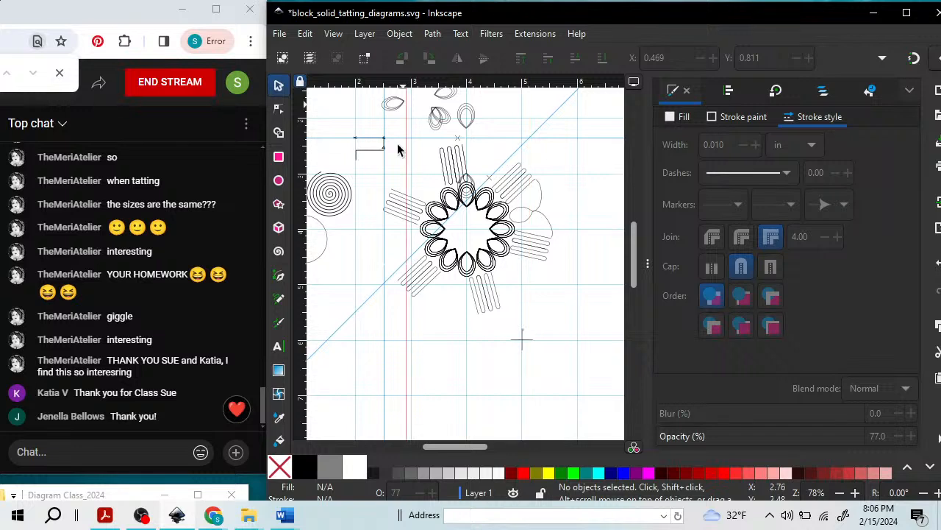
drag(468, 445, 456, 445)
scroll(520, 335, up, 2)
scroll(520, 335, up, 2)
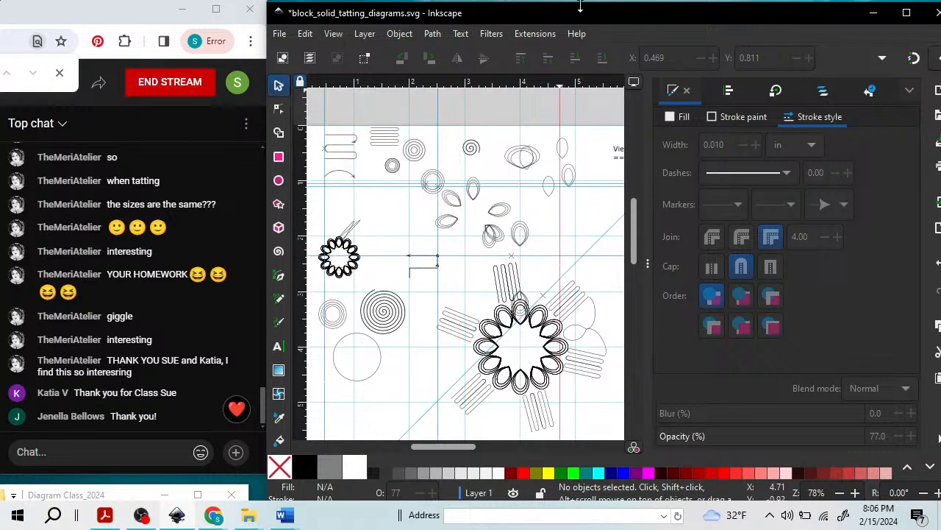
Move the drawing window aside to uncover OBS and switch to OBS.
drag(581, 12, 575, 5)
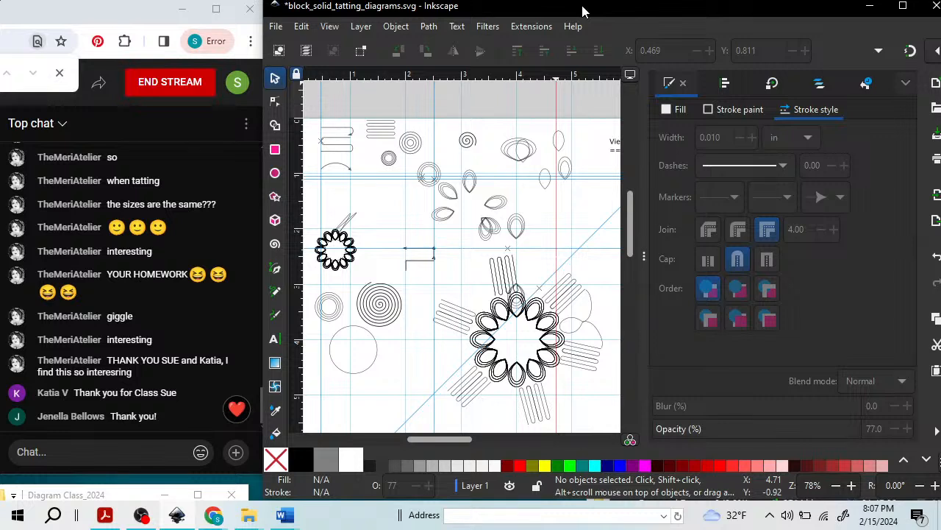
drag(582, 7, 530, 38)
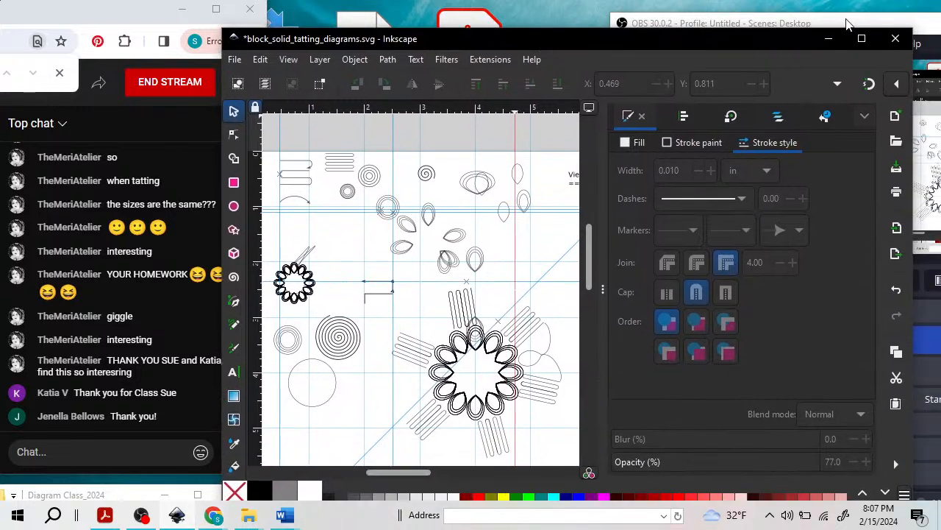
click(847, 24)
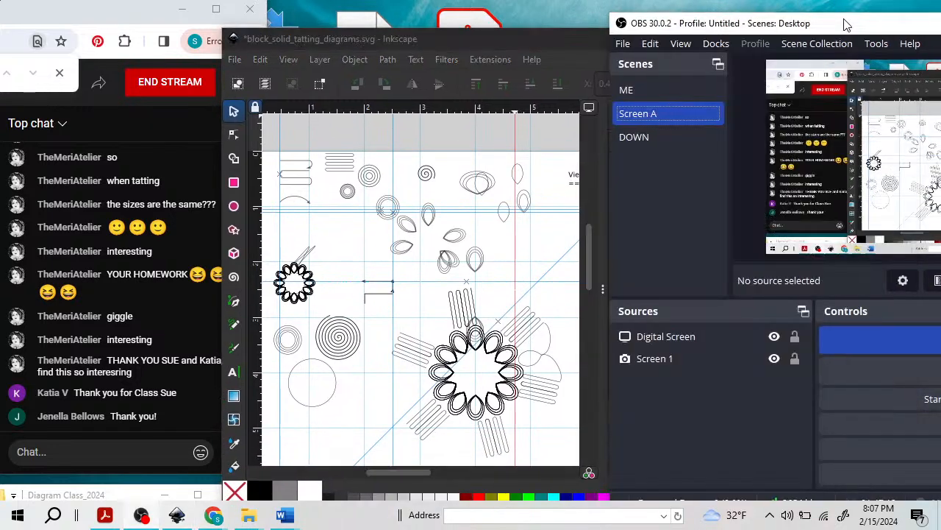